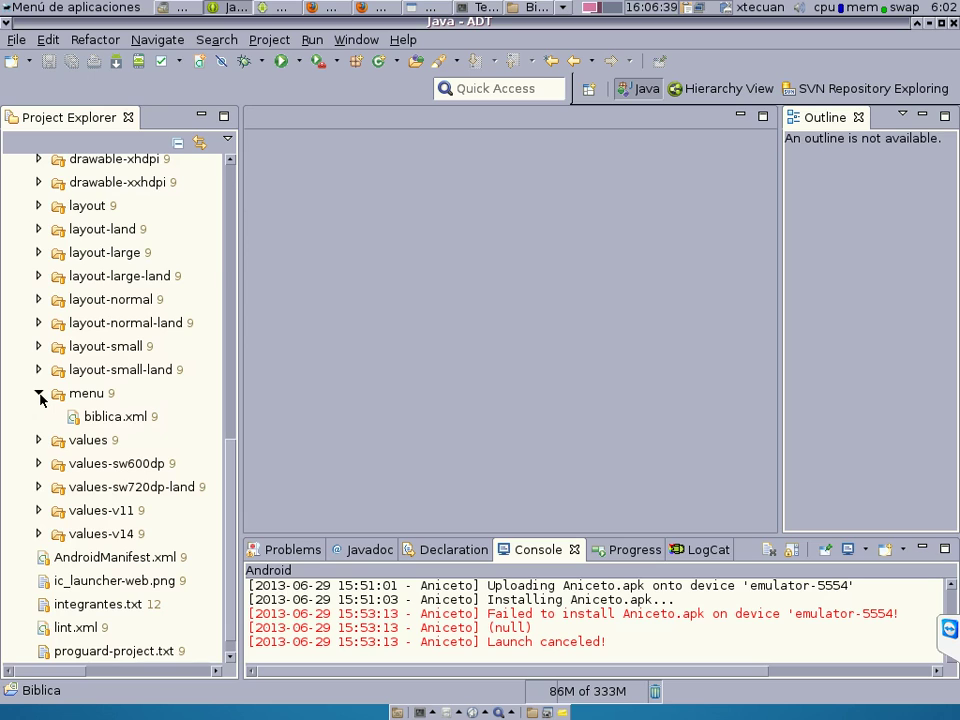
Open Biblica's biblica.xml menu file in the editor.
double_click(118, 418)
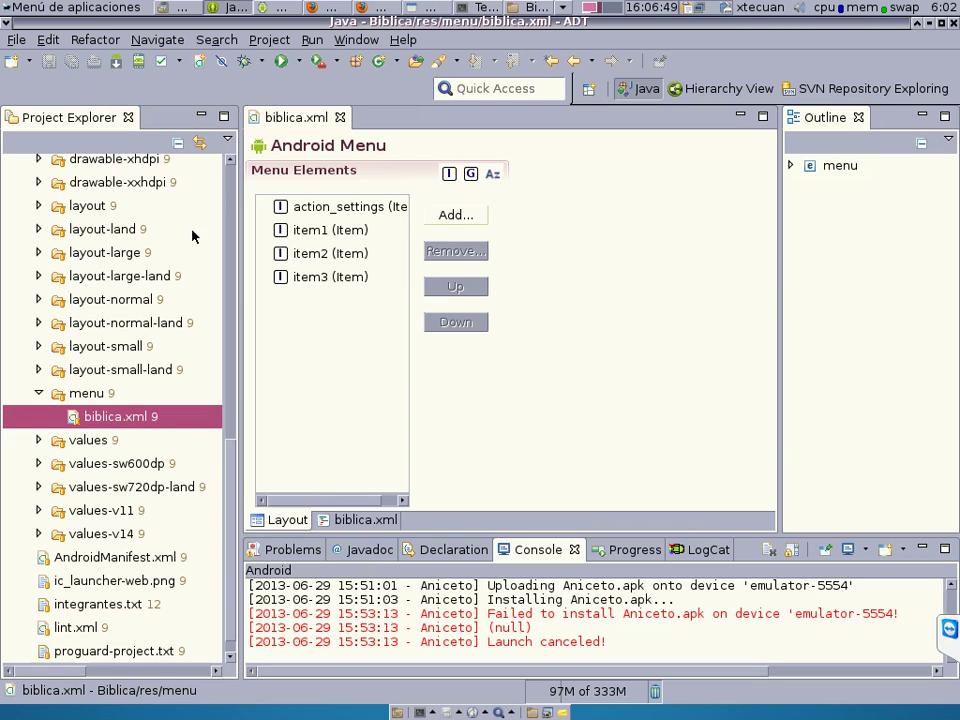
click(231, 190)
click(231, 190)
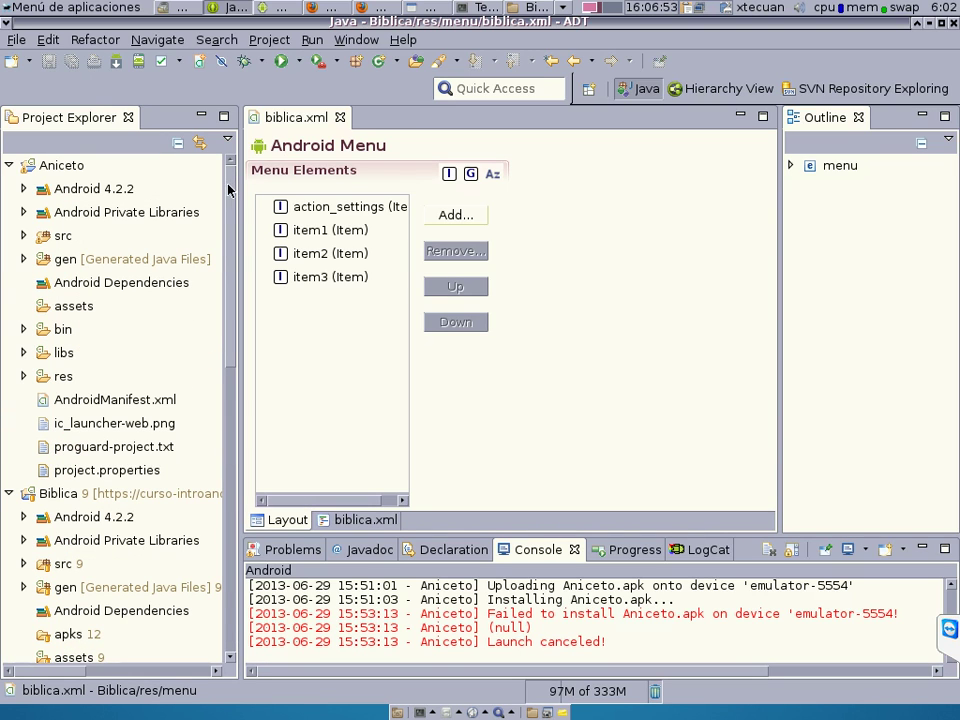
Expand Aniceto's res and menu folders to reveal splash_screen.xml.
click(23, 376)
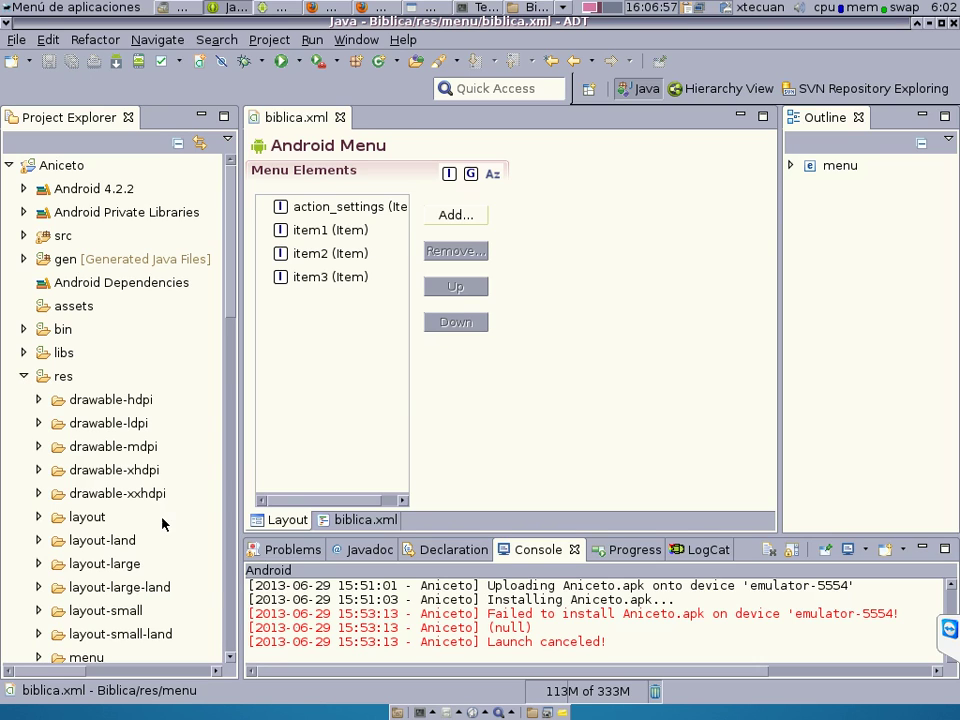
click(226, 620)
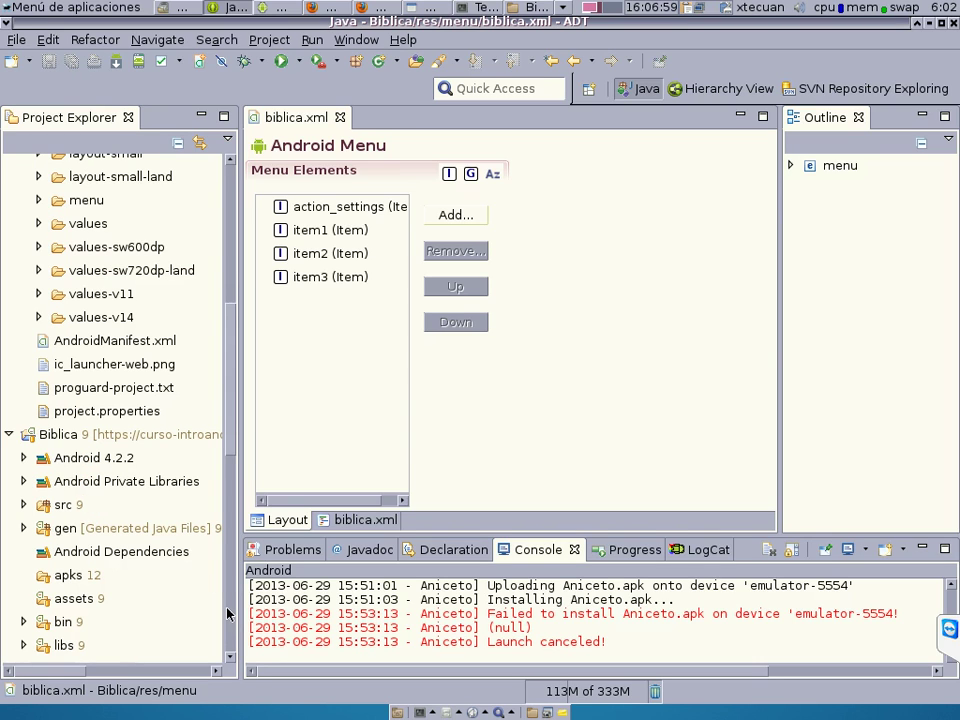
click(38, 201)
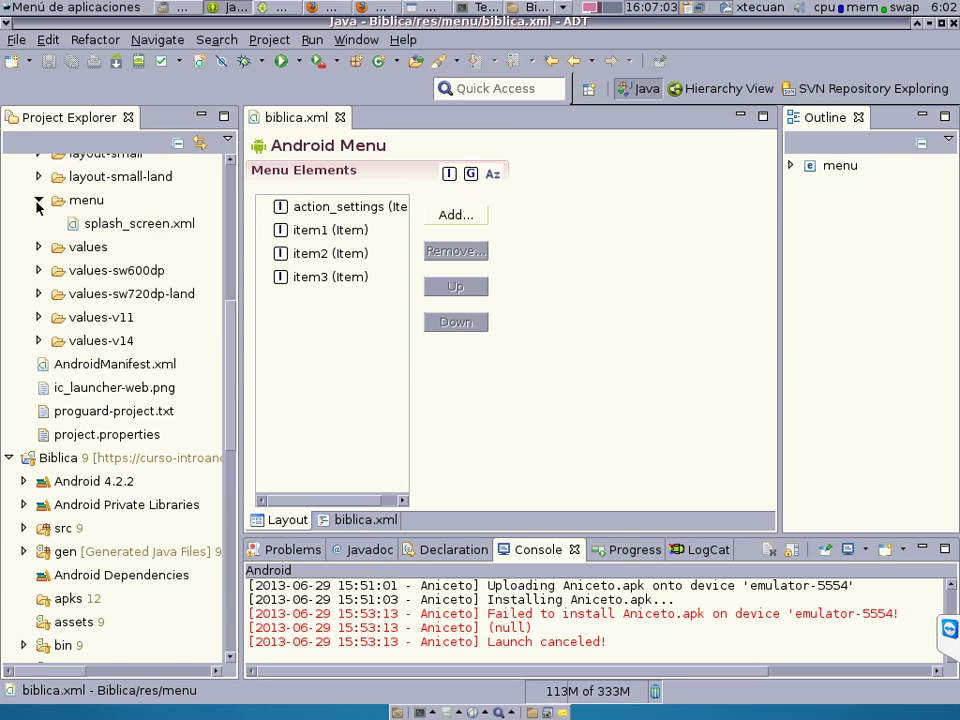
double_click(119, 224)
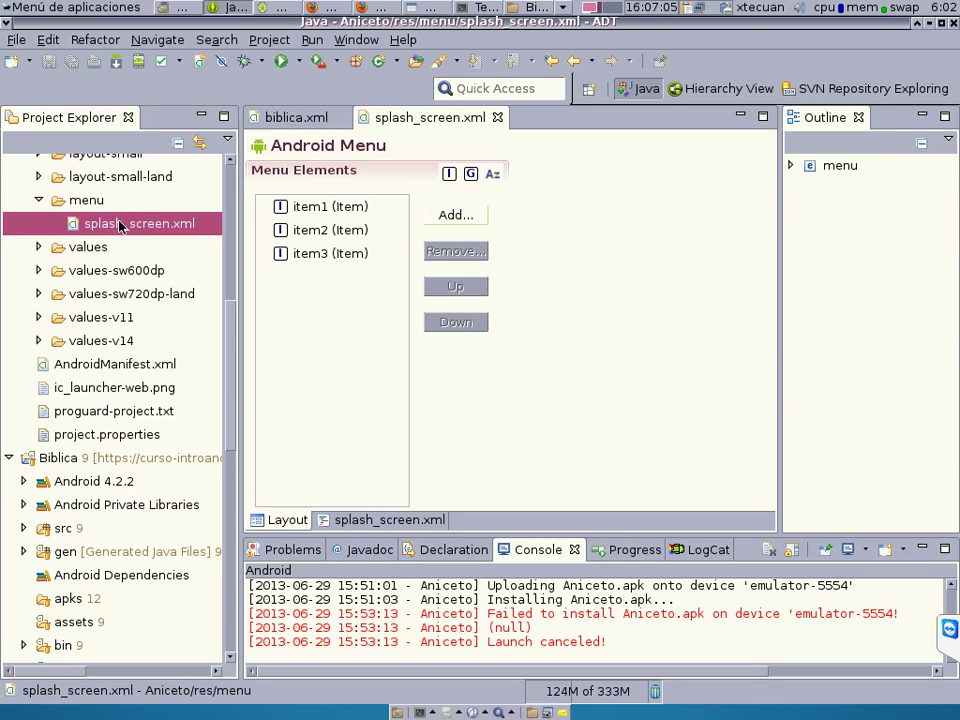
click(404, 121)
double_click(404, 121)
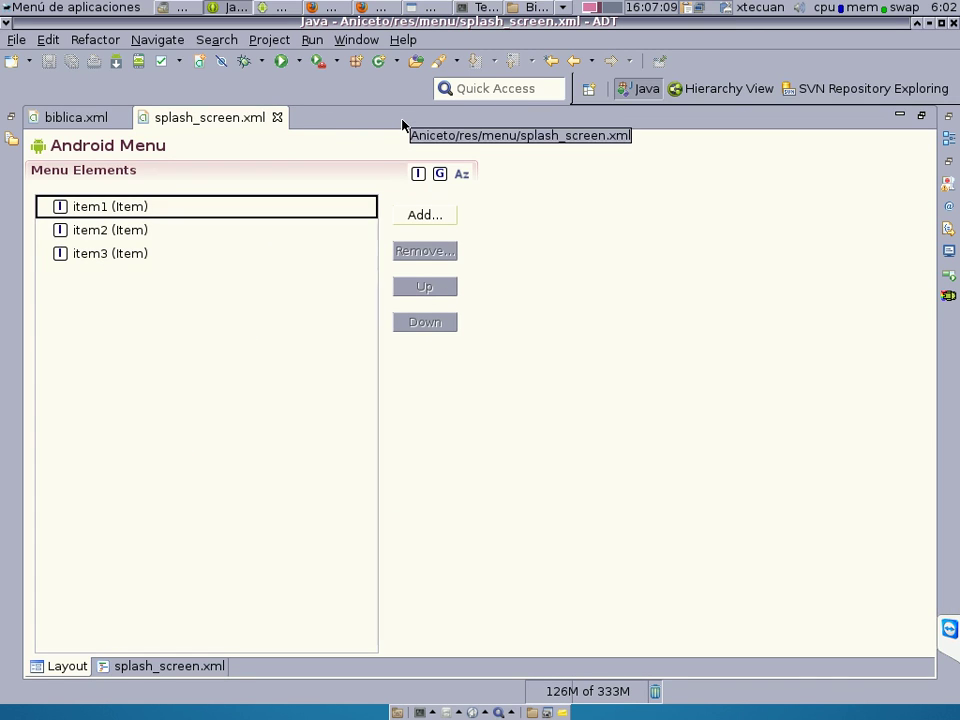
click(108, 230)
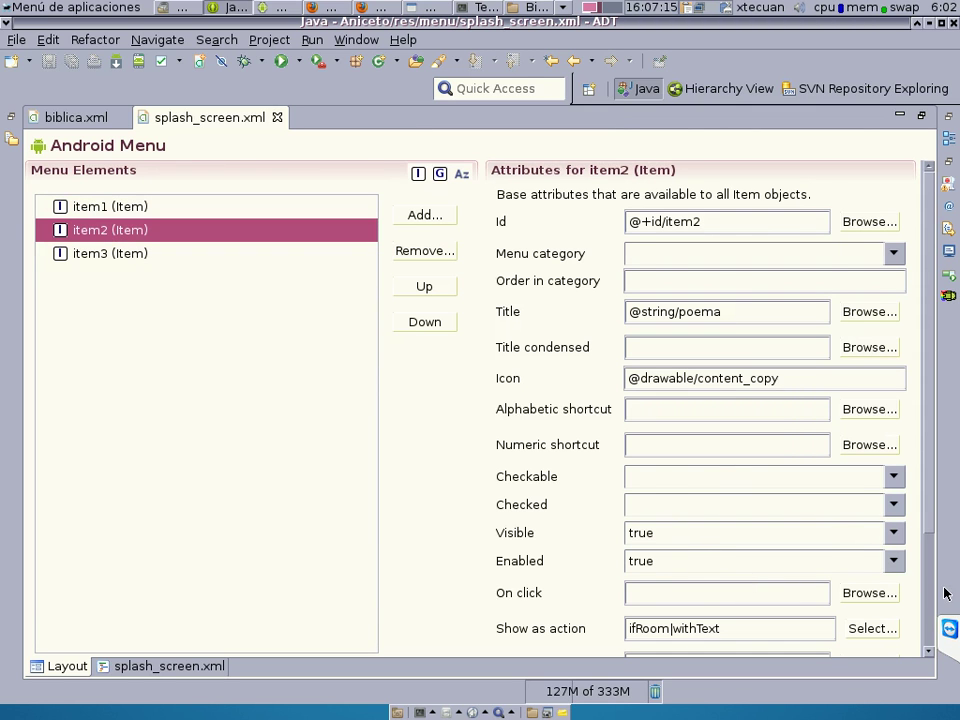
scroll(931, 604, down, 3)
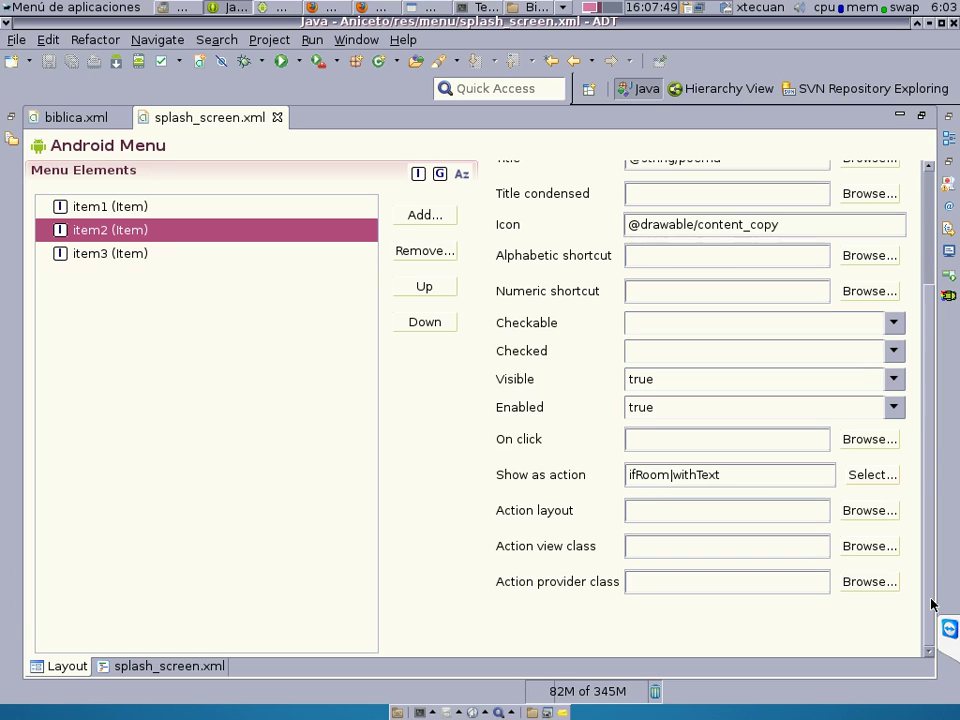
Start erasing item2's Show as action value 'ifRoom|withText' from the end.
click(732, 476)
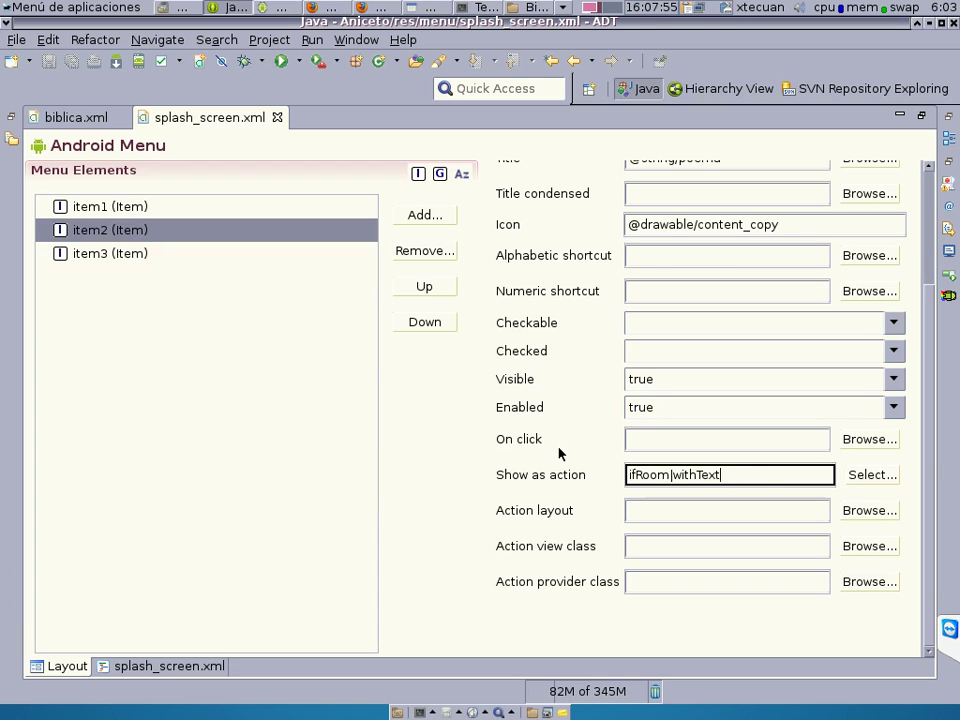
key(BackSpace)
key(BackSpace)
key(BackSpace)
key(BackSpace)
key(BackSpace)
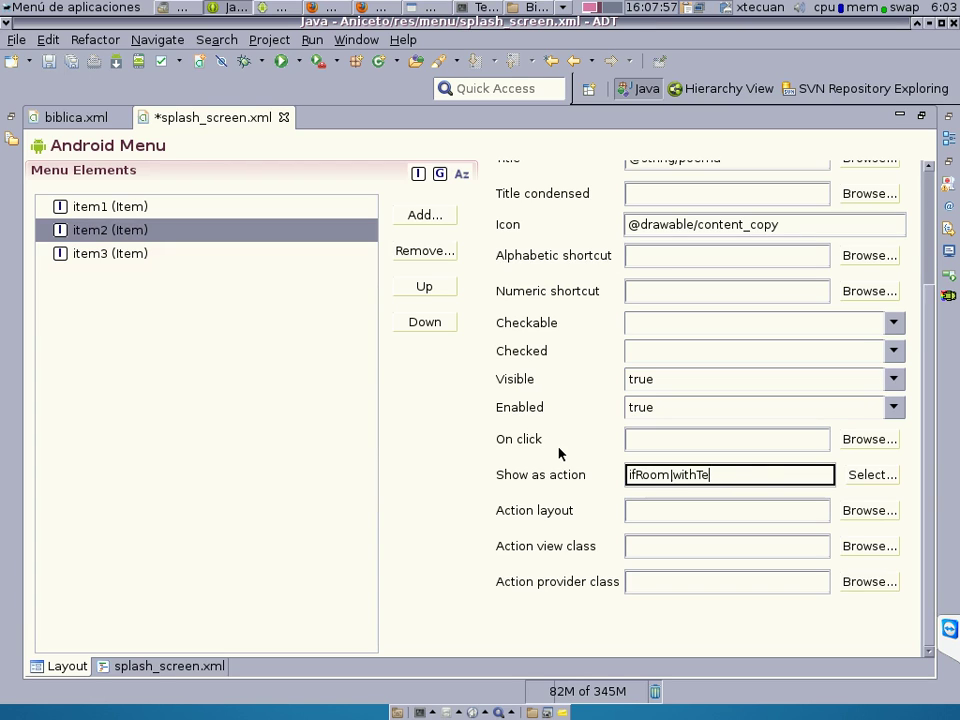
key(BackSpace)
key(BackSpace)
key(BackSpace)
key(BackSpace)
key(BackSpace)
key(BackSpace)
key(BackSpace)
key(BackSpace)
key(BackSpace)
key(BackSpace)
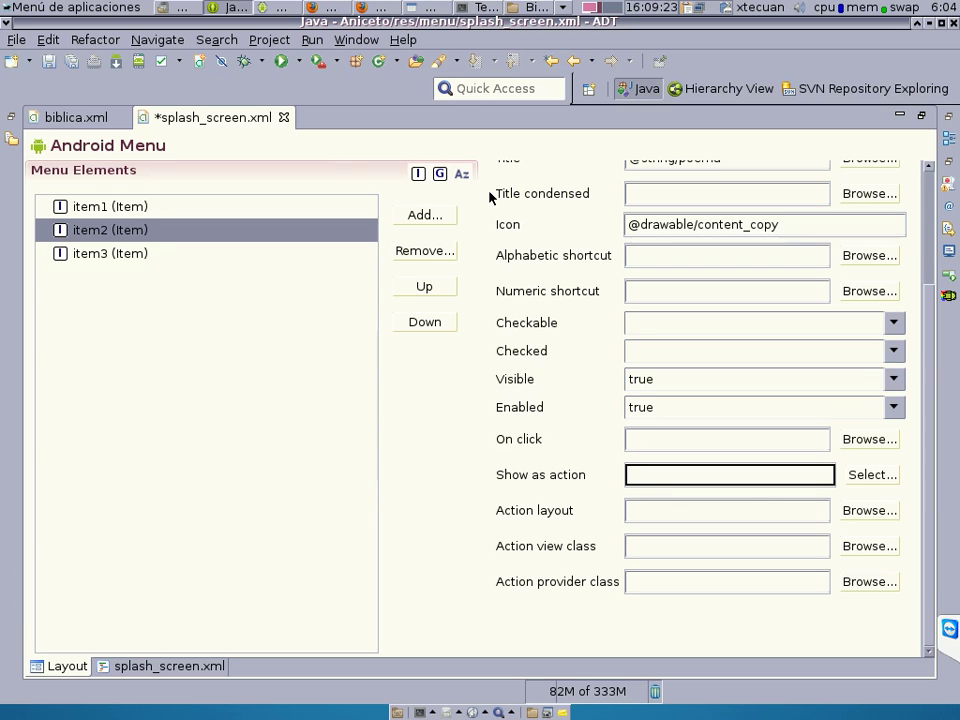
Restore the editor layout, view the Semana Santa poem in the emulator, and return to Eclipse.
double_click(208, 120)
click(264, 8)
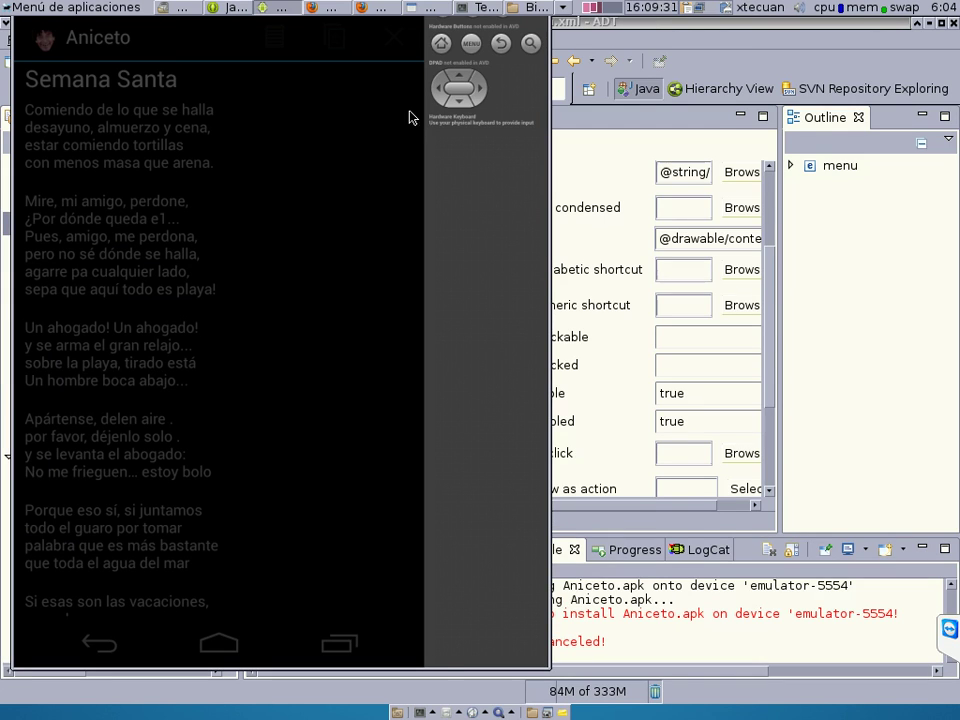
click(238, 54)
click(218, 7)
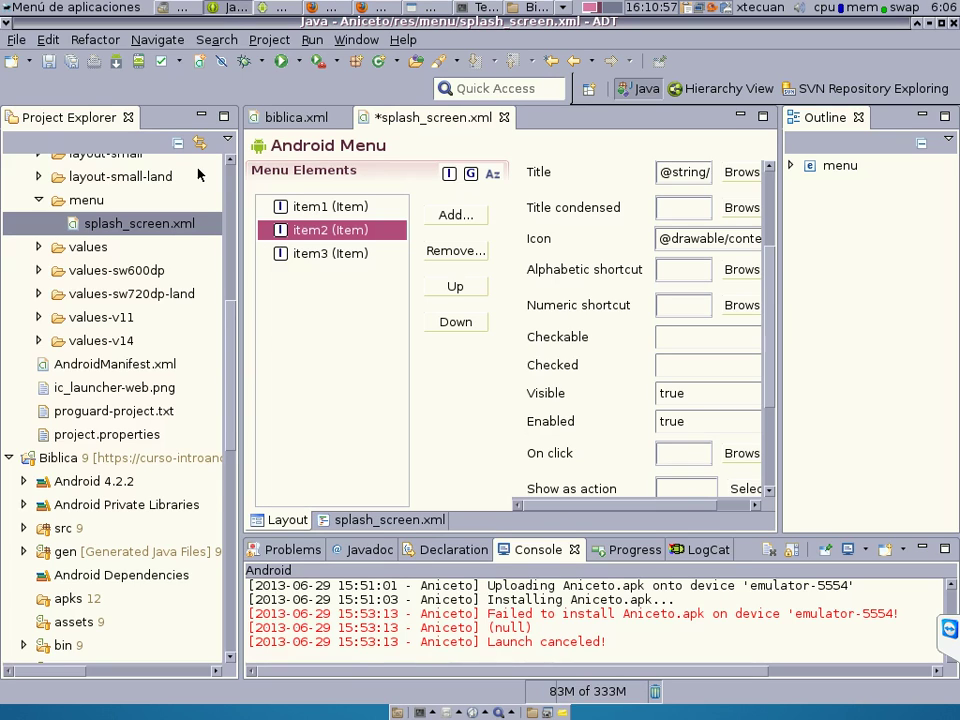
Launch Android Tools > Export Signed Application Package for the Aniceto project.
click(233, 176)
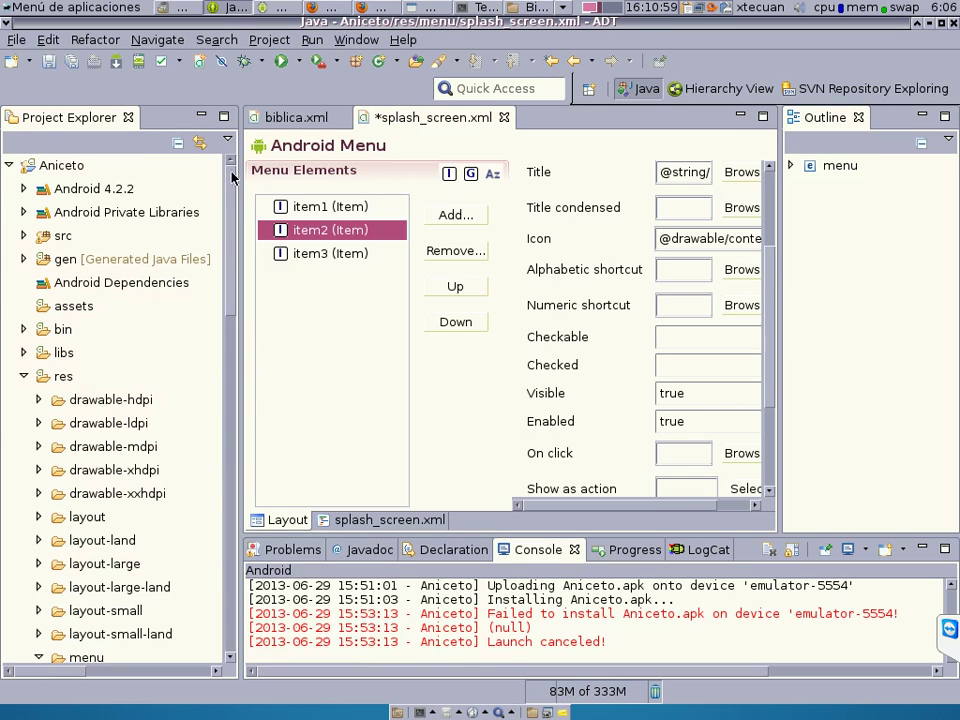
right_click(64, 167)
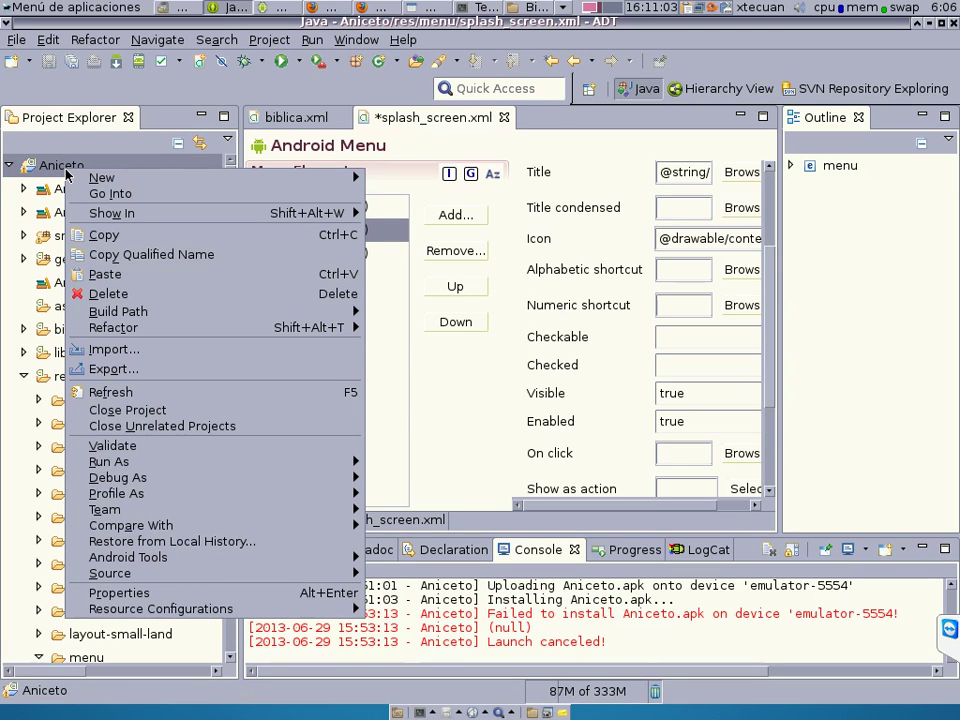
mouse_move(148, 561)
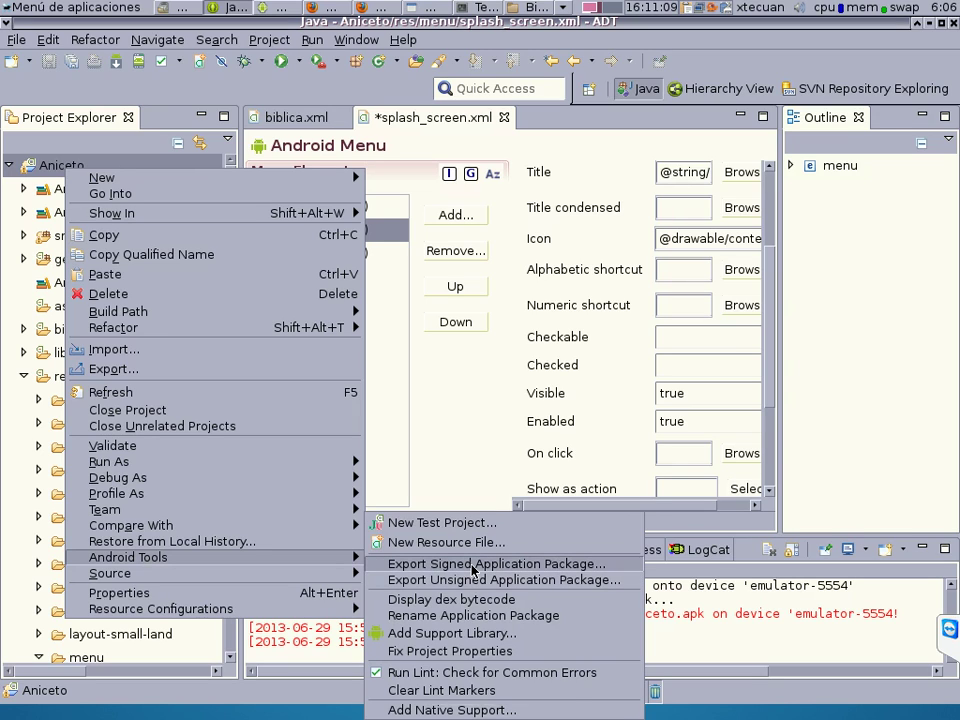
click(473, 566)
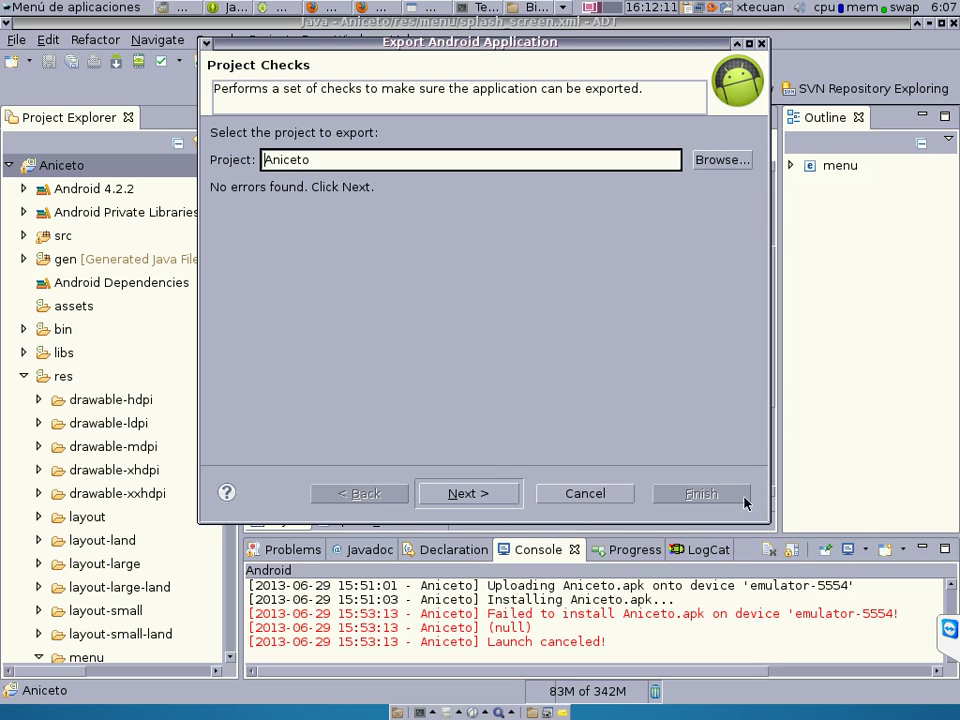
Cancel the export and close splash_screen.xml without saving, then close biblica.xml.
click(596, 500)
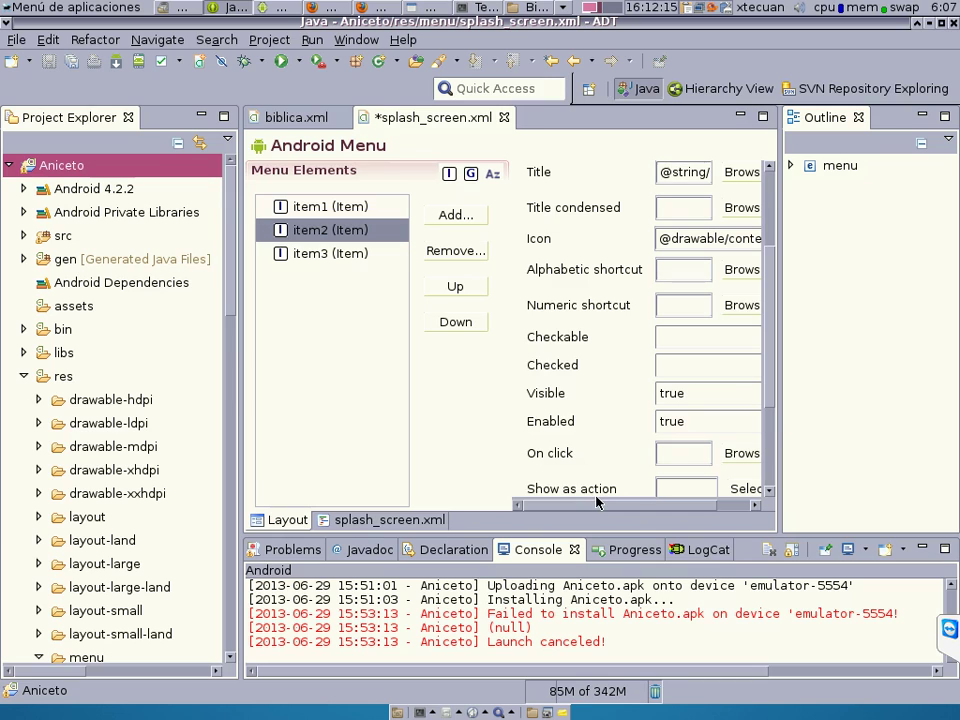
click(504, 118)
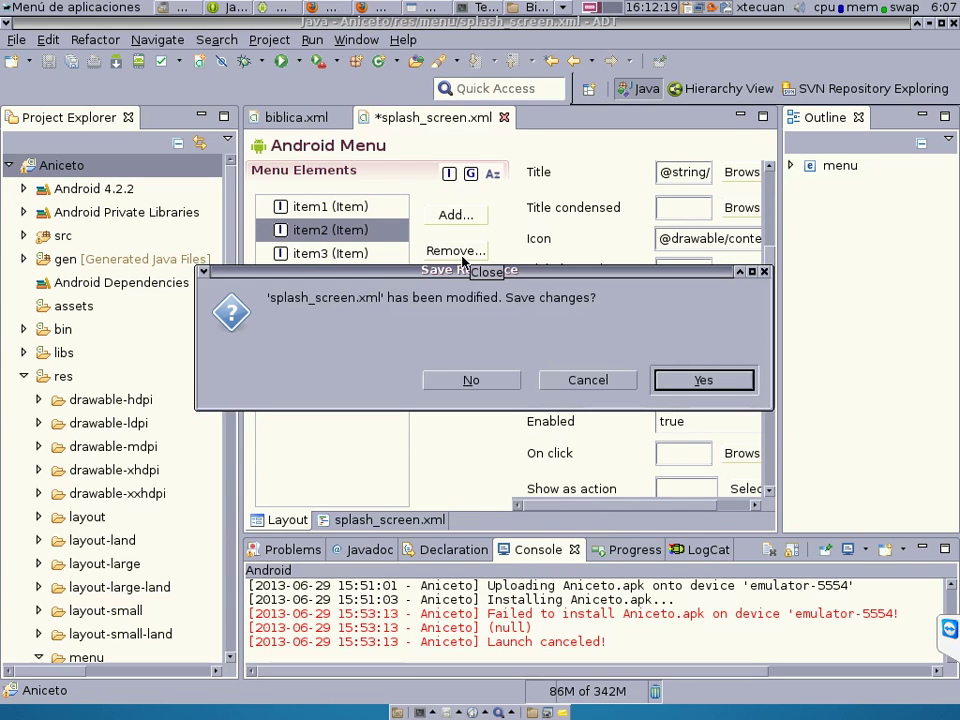
click(498, 386)
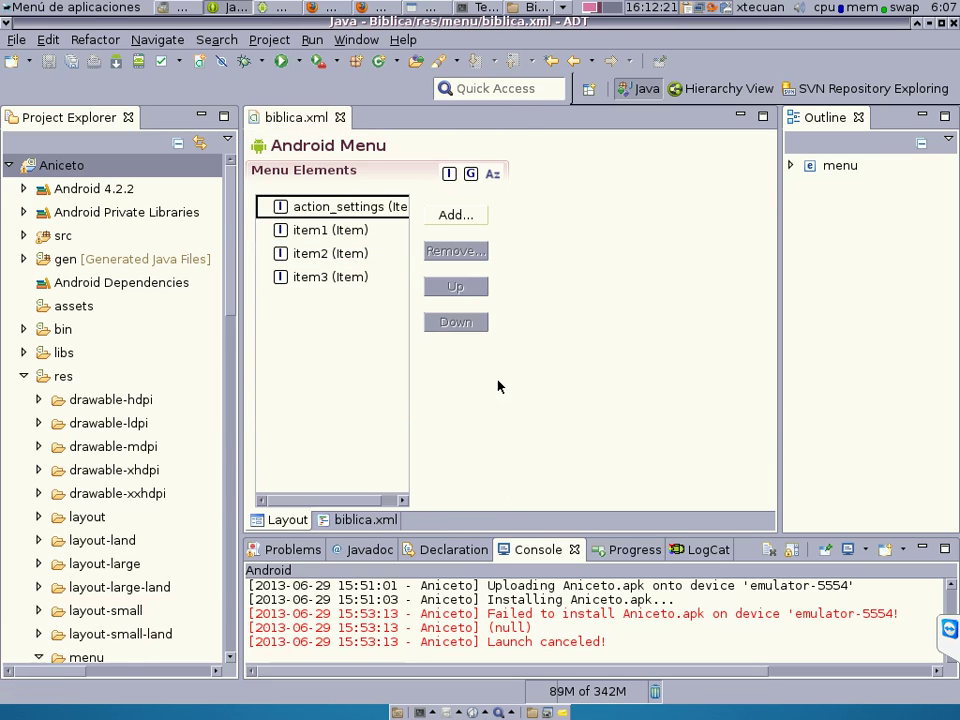
click(341, 118)
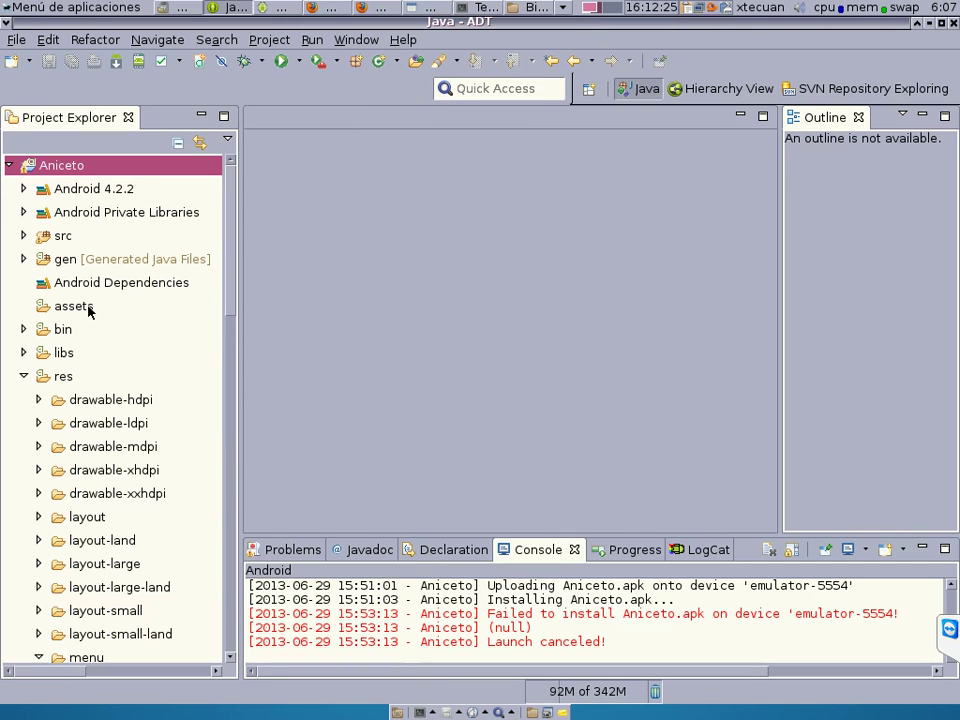
Close the Aniceto project in Project Explorer.
right_click(57, 172)
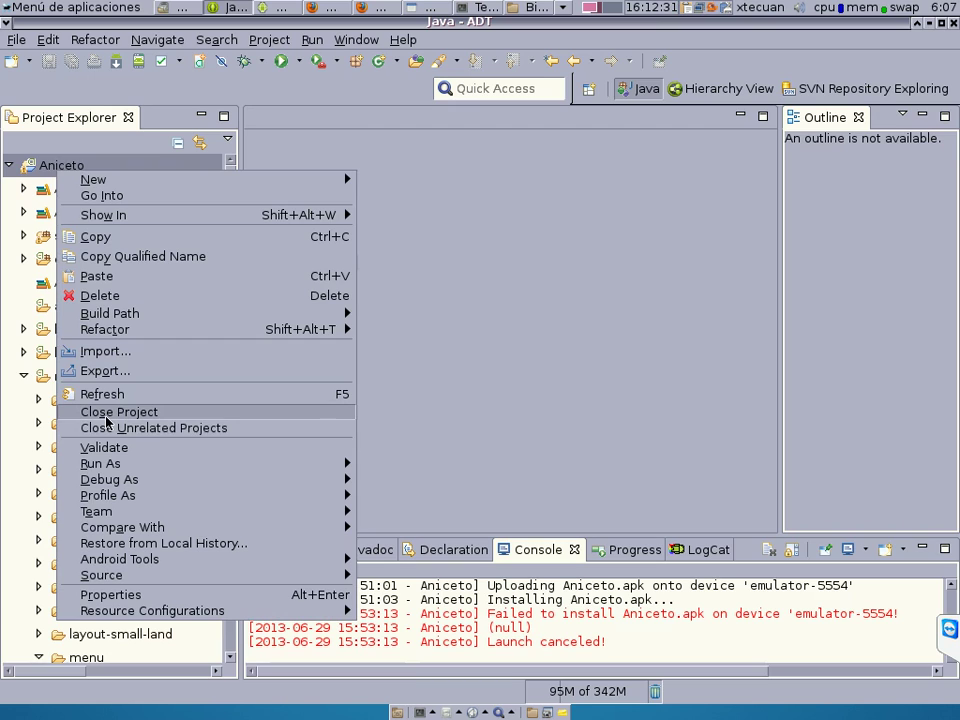
click(106, 420)
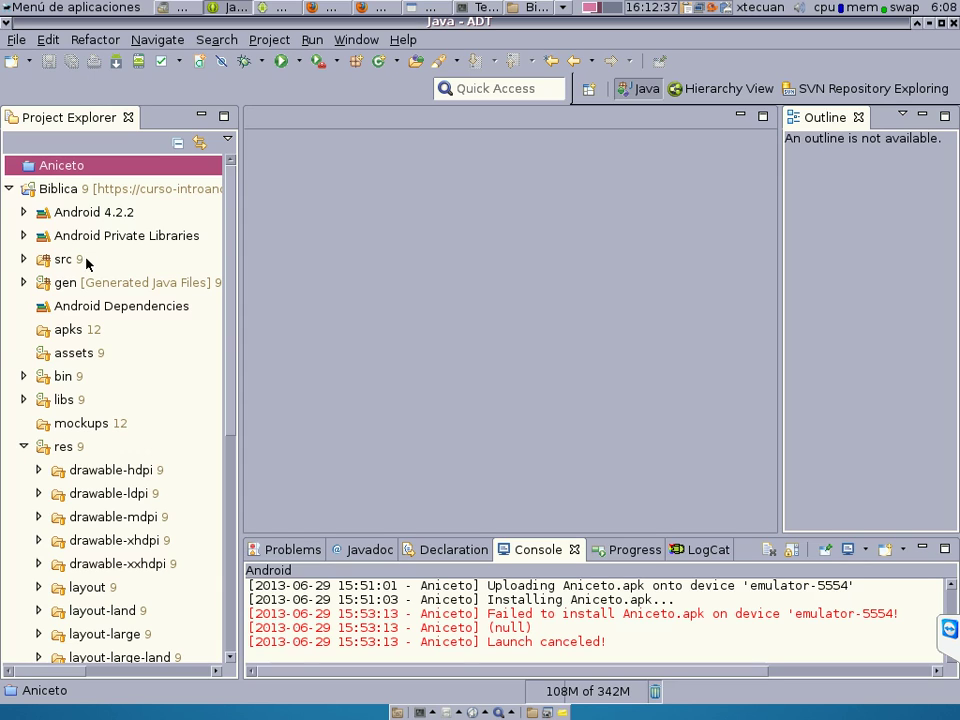
right_click(57, 192)
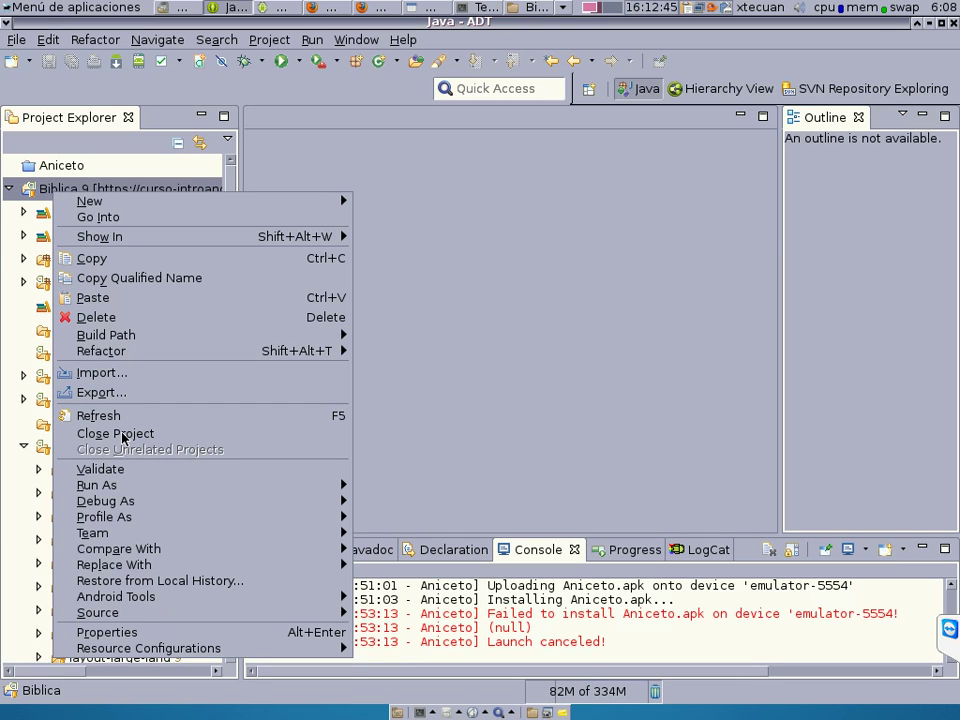
Close the Biblica project as well.
click(122, 437)
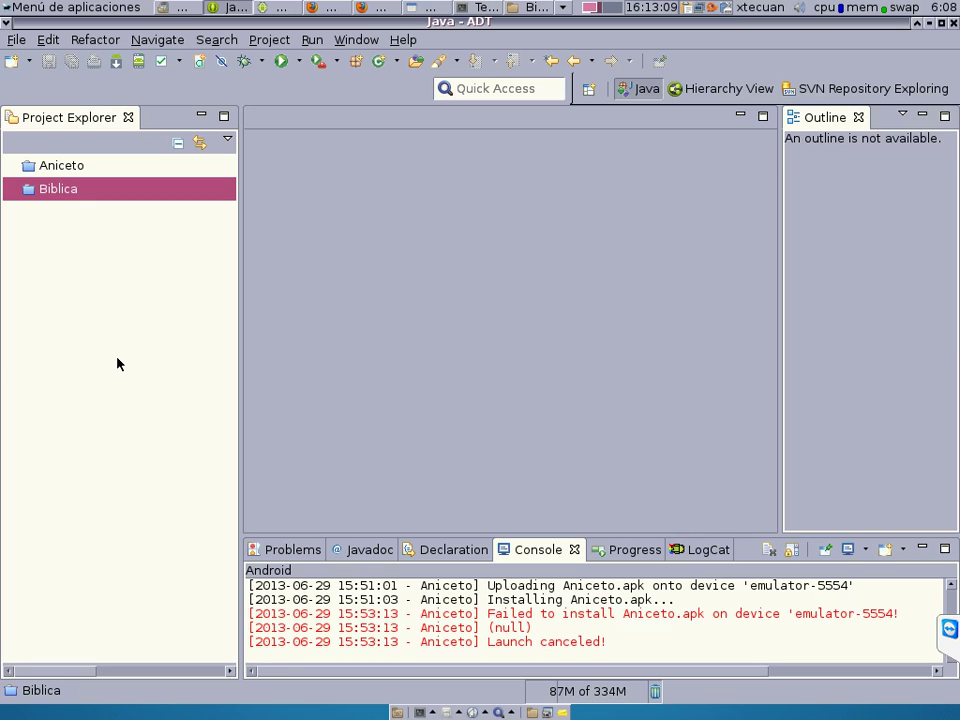
Select the closed Aniceto project in Project Explorer.
right_click(61, 194)
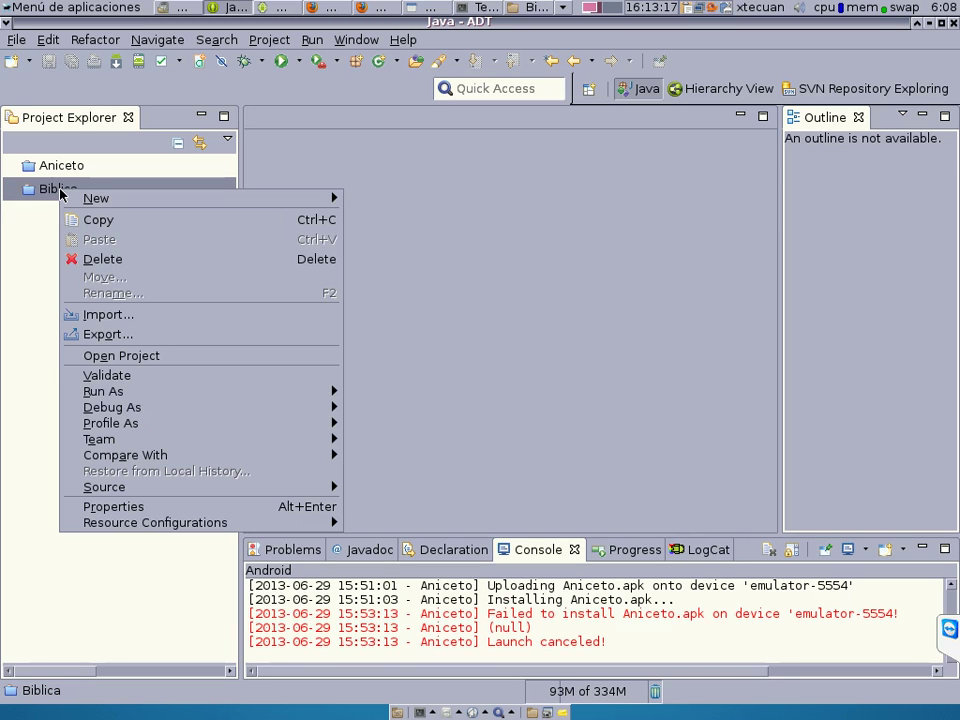
click(26, 238)
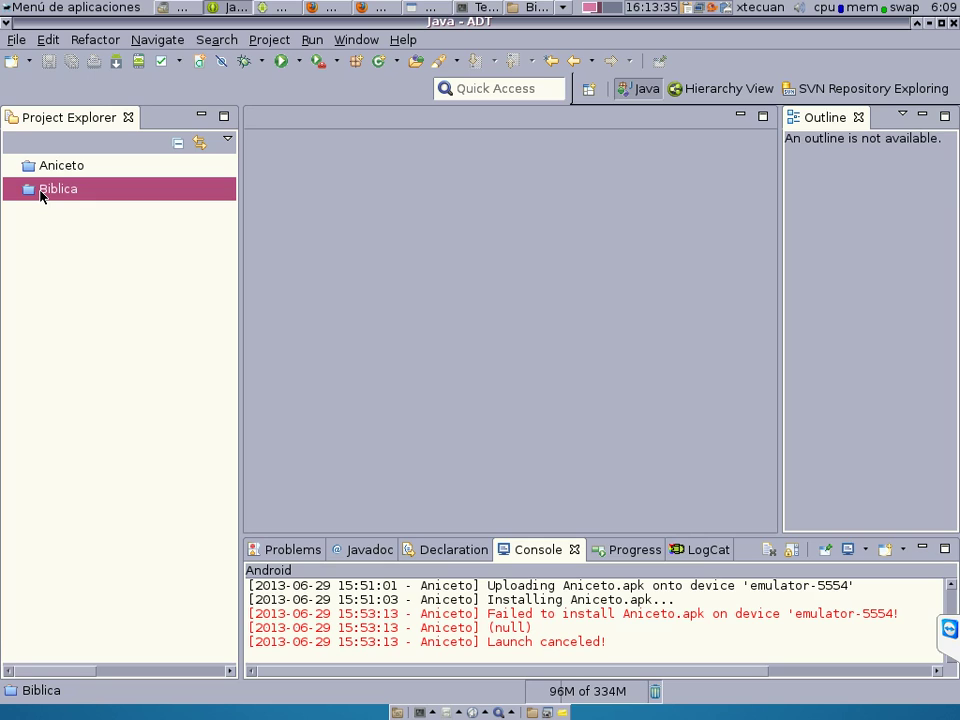
click(57, 171)
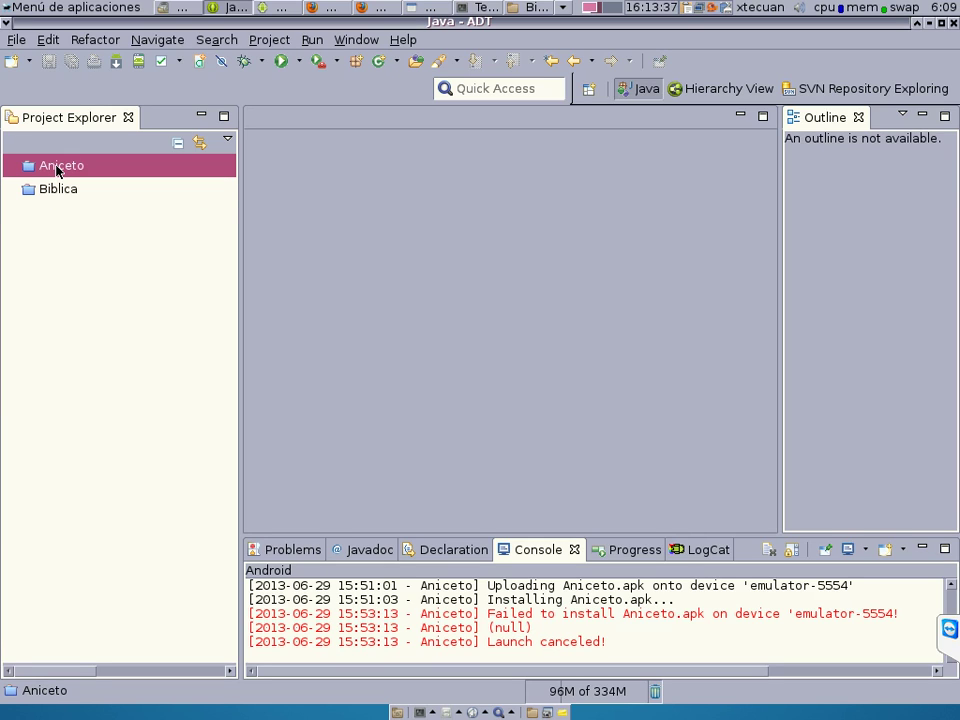
Reopen the Aniceto project and expand it to show src, gen, res, bin and libs.
right_click(57, 171)
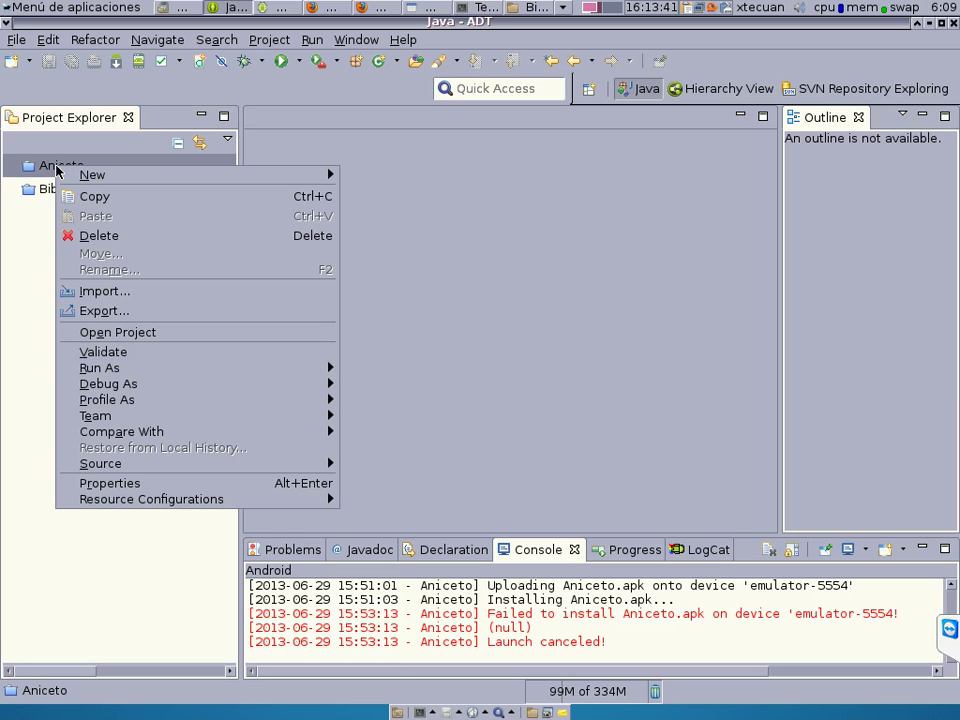
click(133, 332)
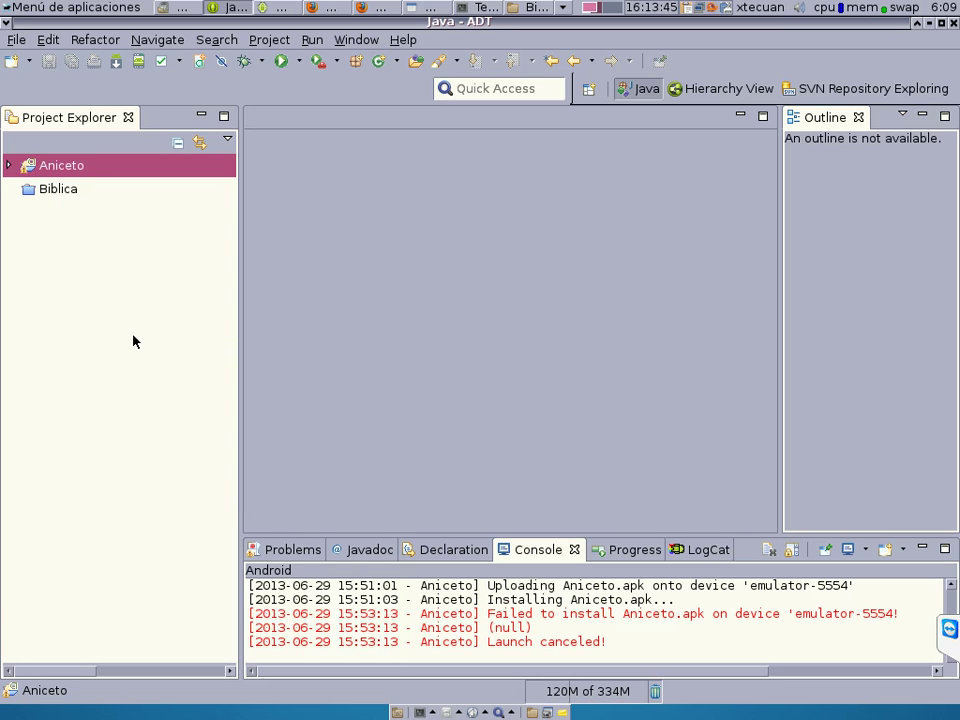
click(8, 165)
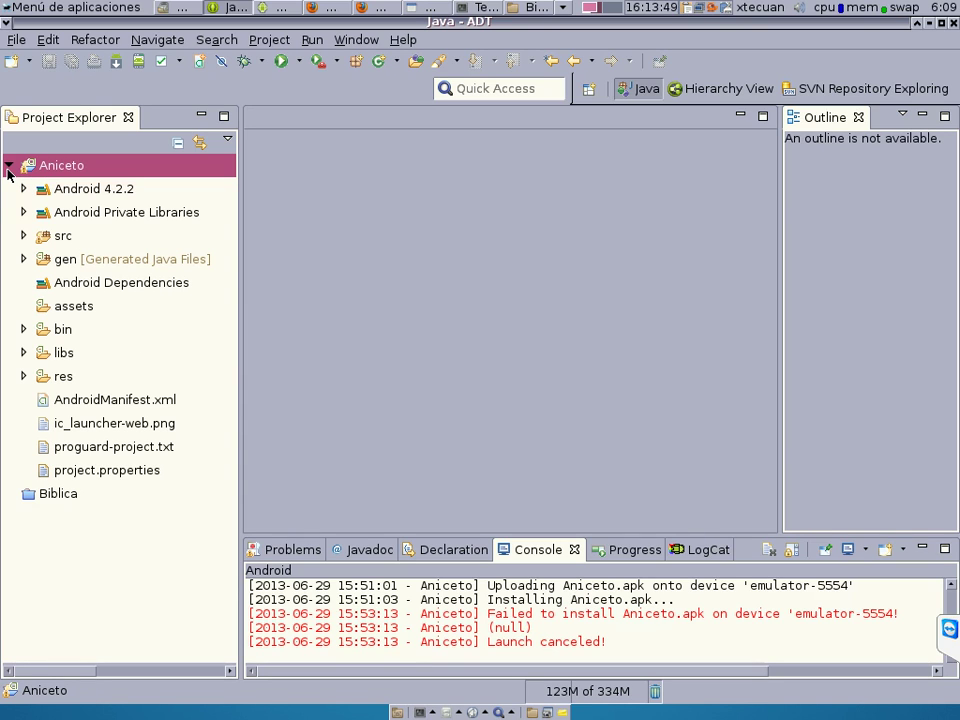
Expand res, layout and layout-land, checking the biografia, poemas and splash_screen files.
click(23, 376)
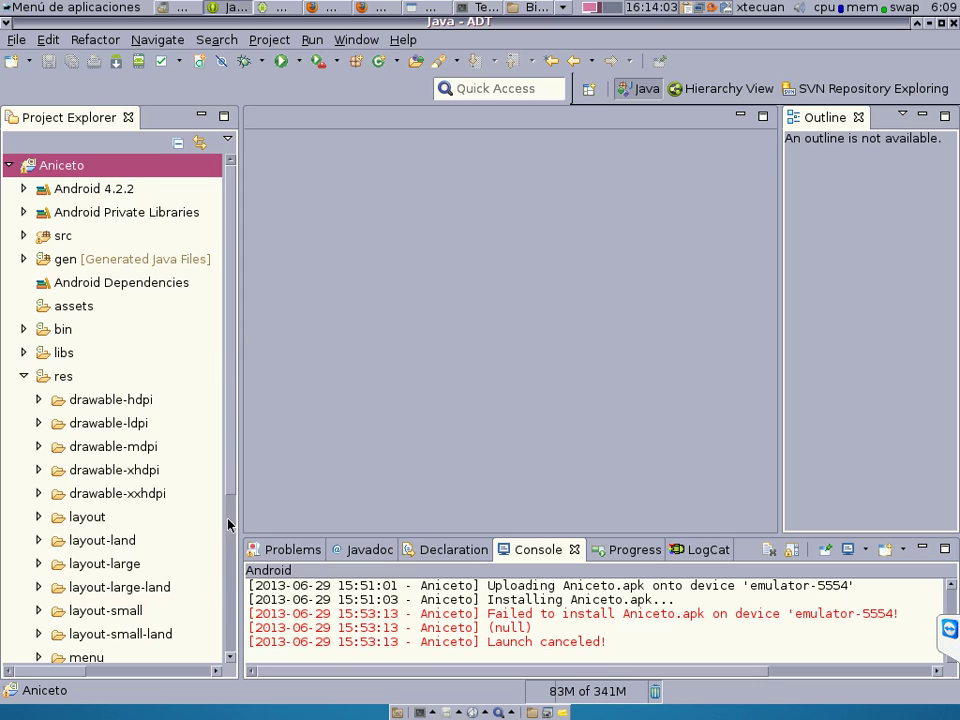
drag(232, 513, 232, 580)
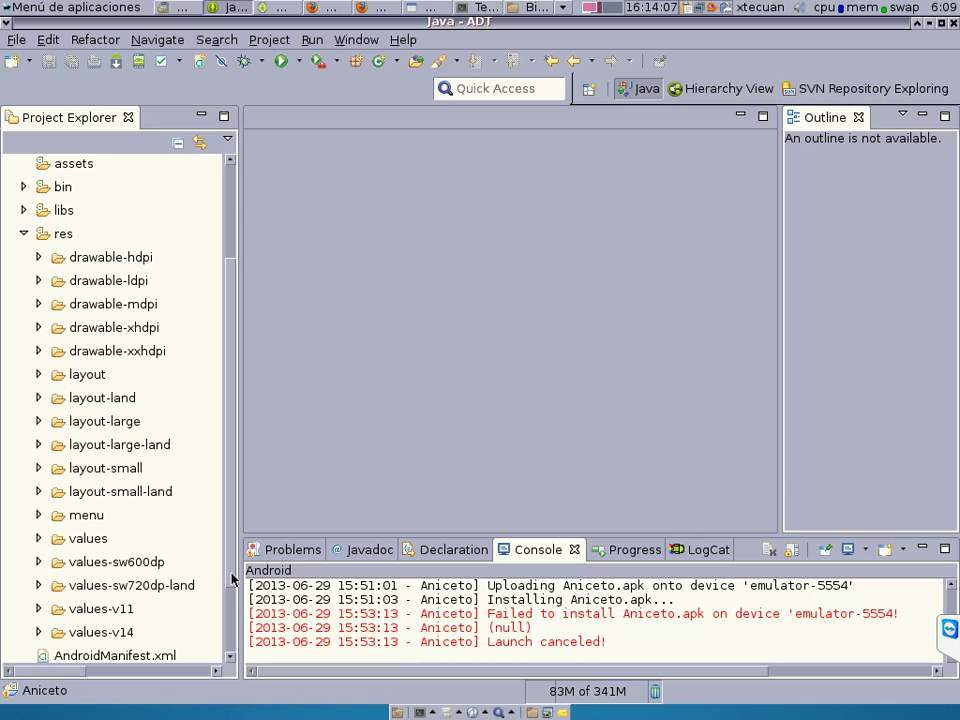
click(38, 374)
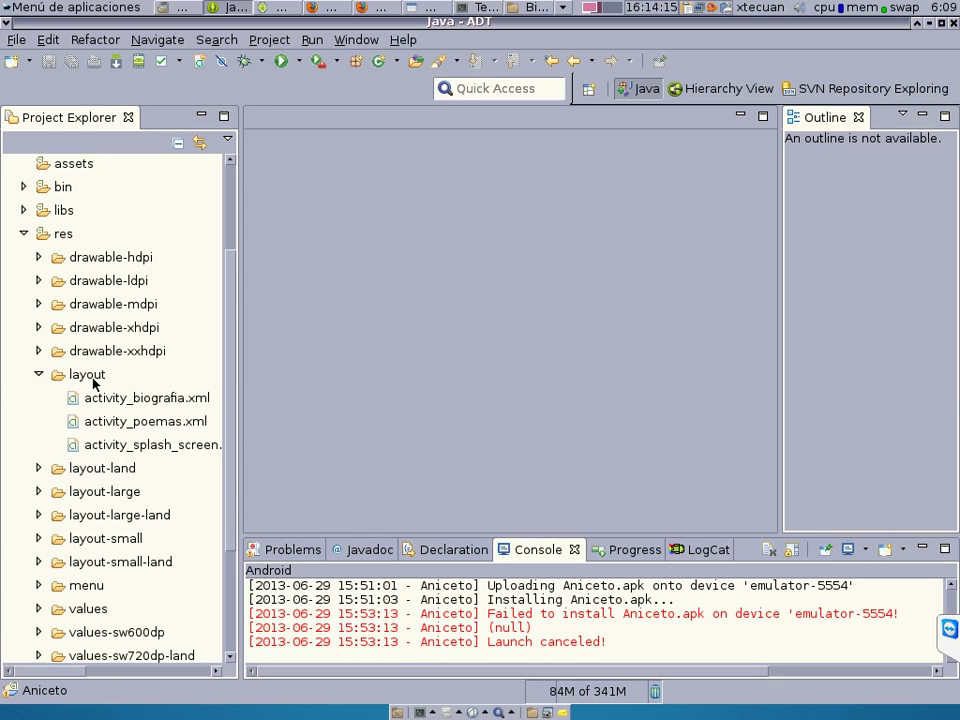
click(92, 378)
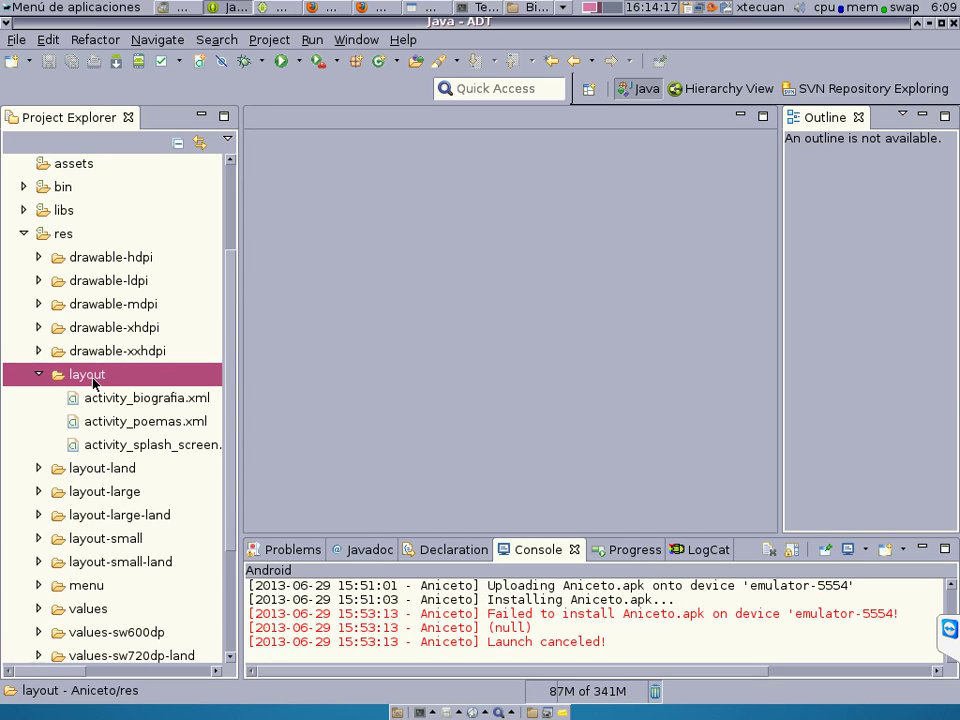
click(161, 447)
click(158, 421)
click(157, 400)
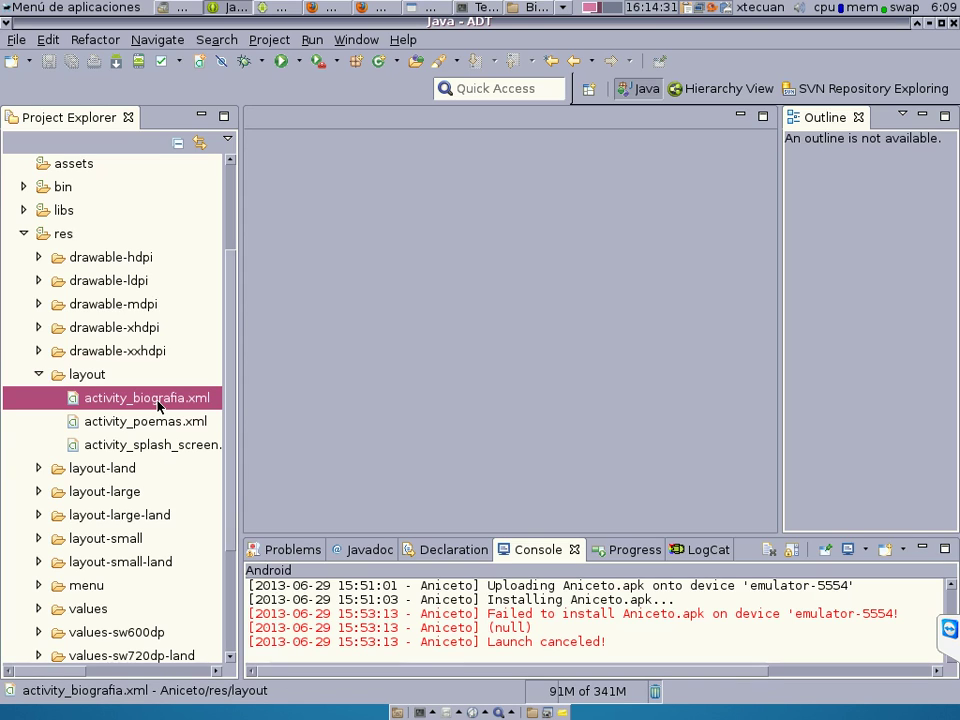
click(38, 468)
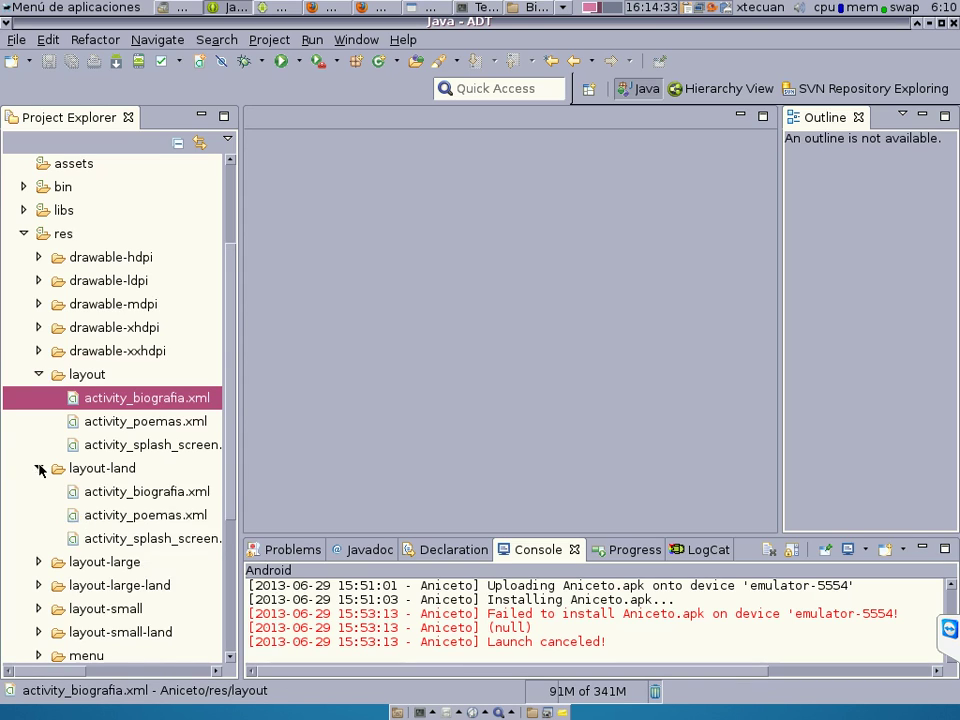
click(113, 476)
click(142, 491)
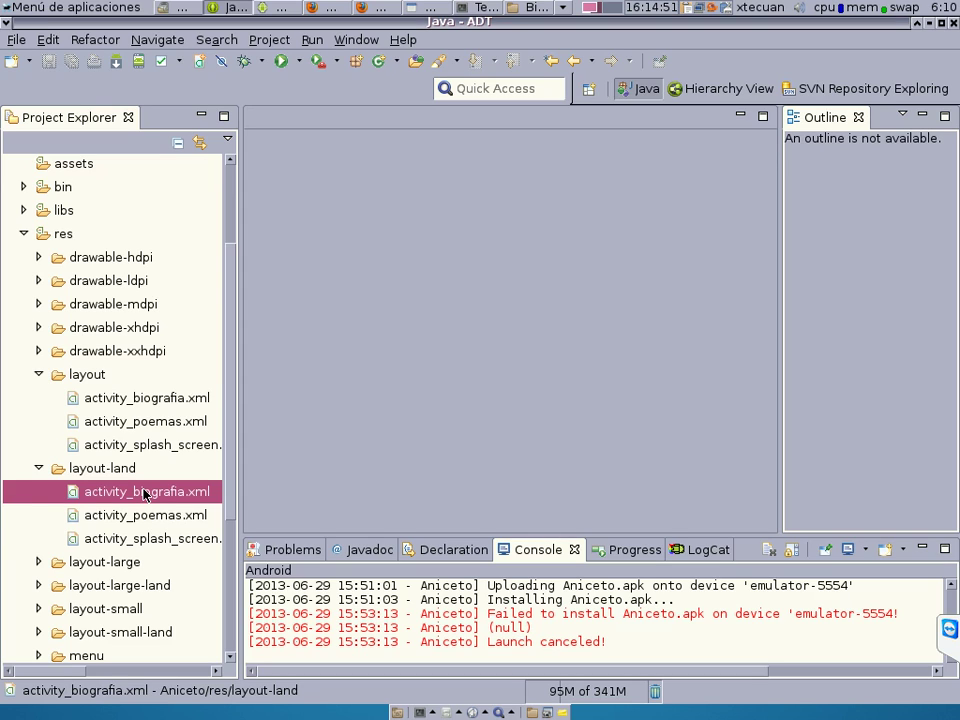
Expand layout-large, layout-large-land, layout-small and layout-small-land to show their activity XML files.
drag(231, 489, 230, 588)
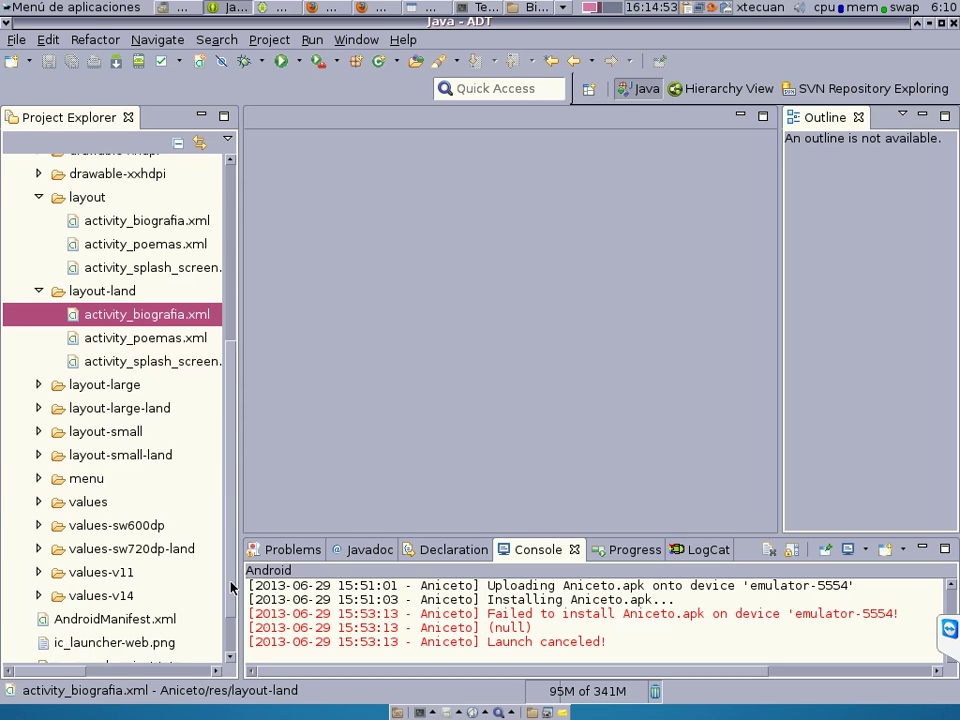
click(38, 385)
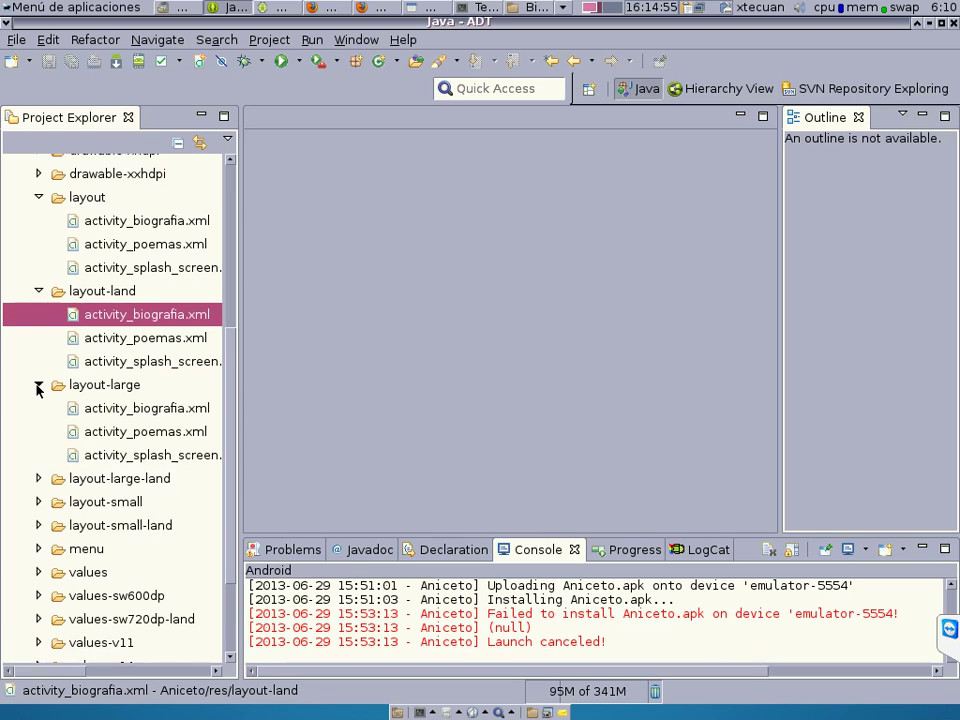
click(130, 409)
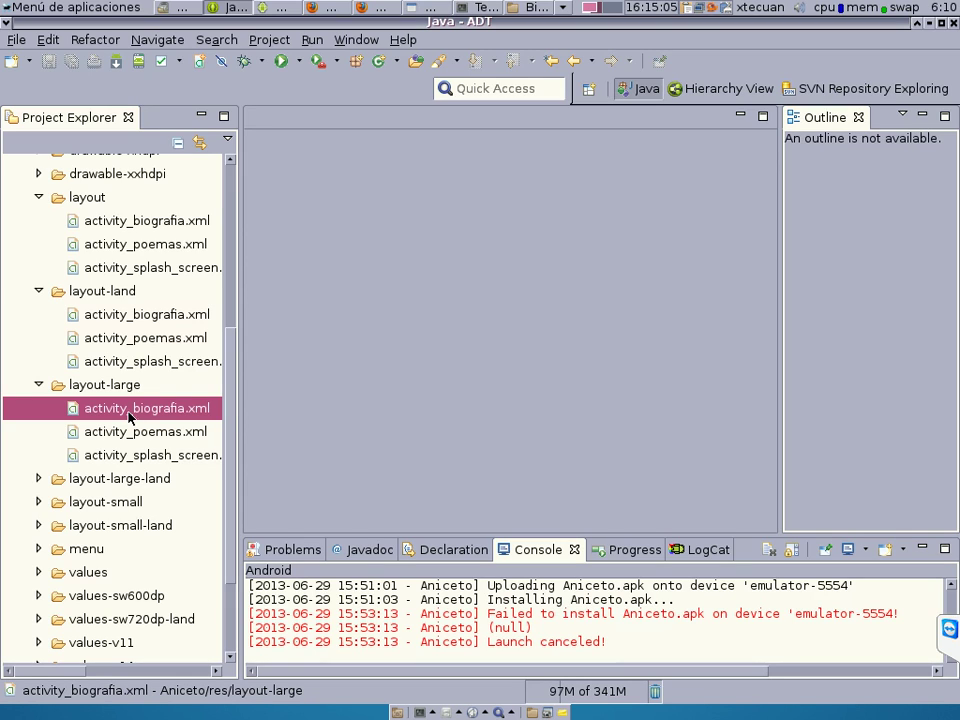
click(39, 479)
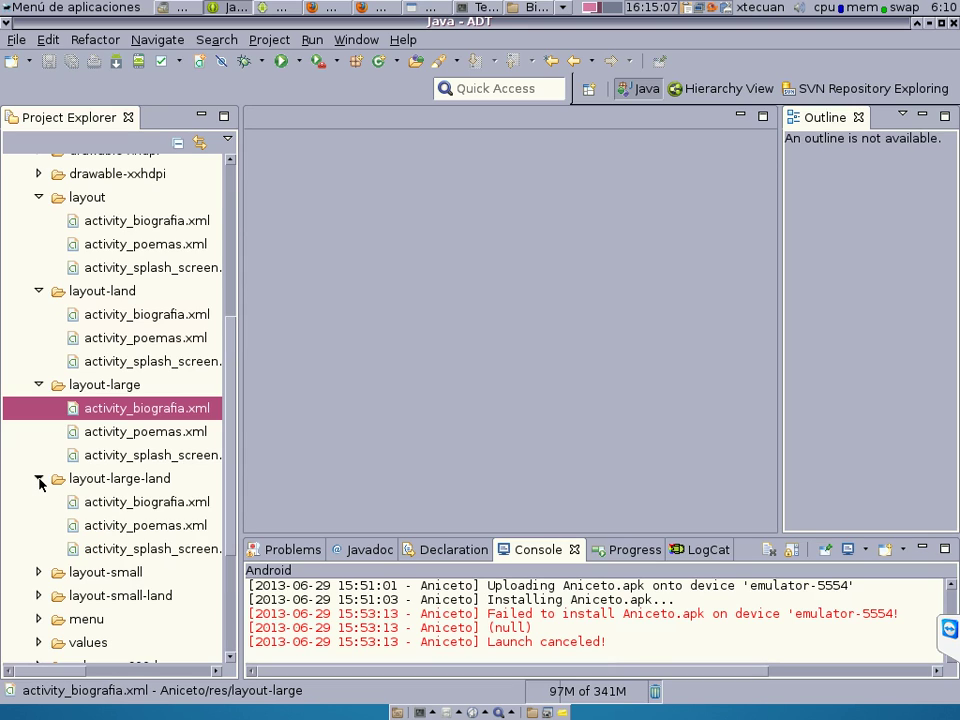
click(130, 503)
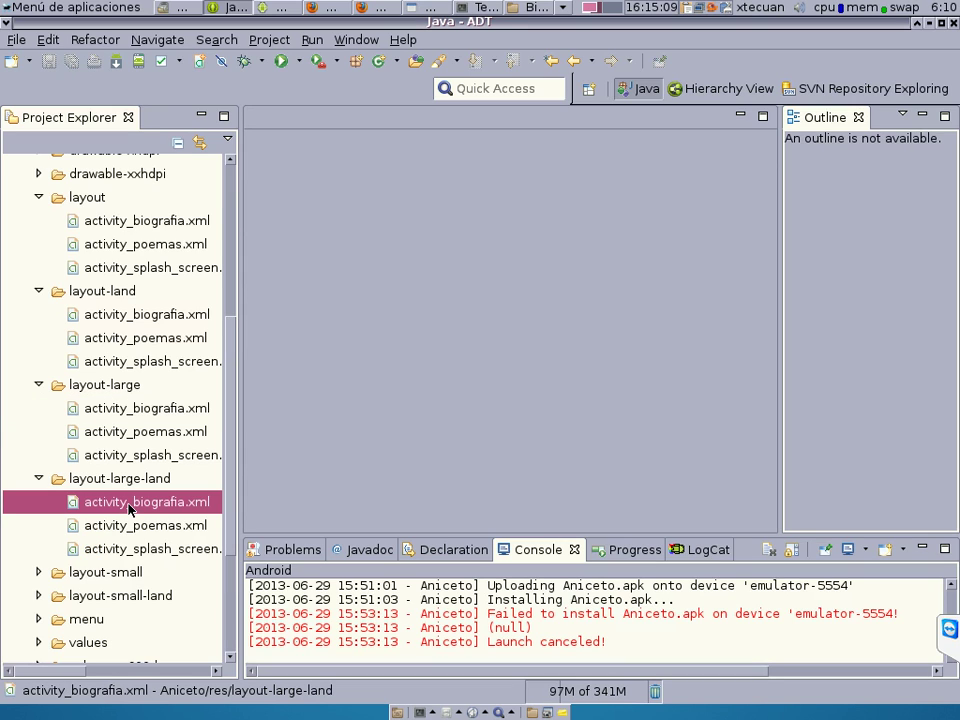
click(38, 572)
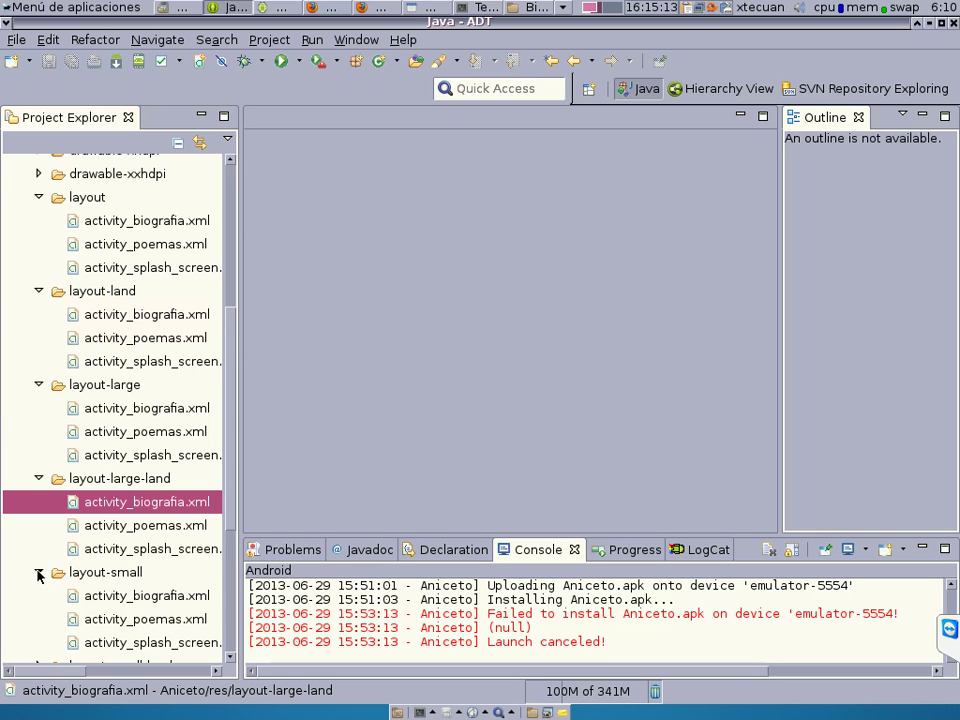
scroll(229, 597, down, 4)
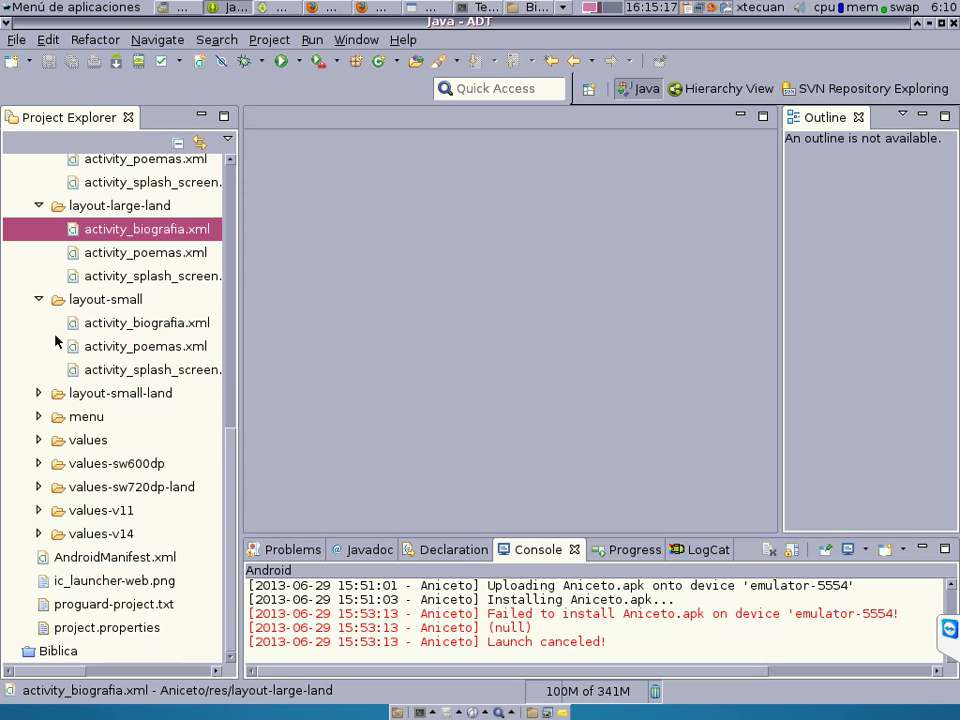
click(38, 393)
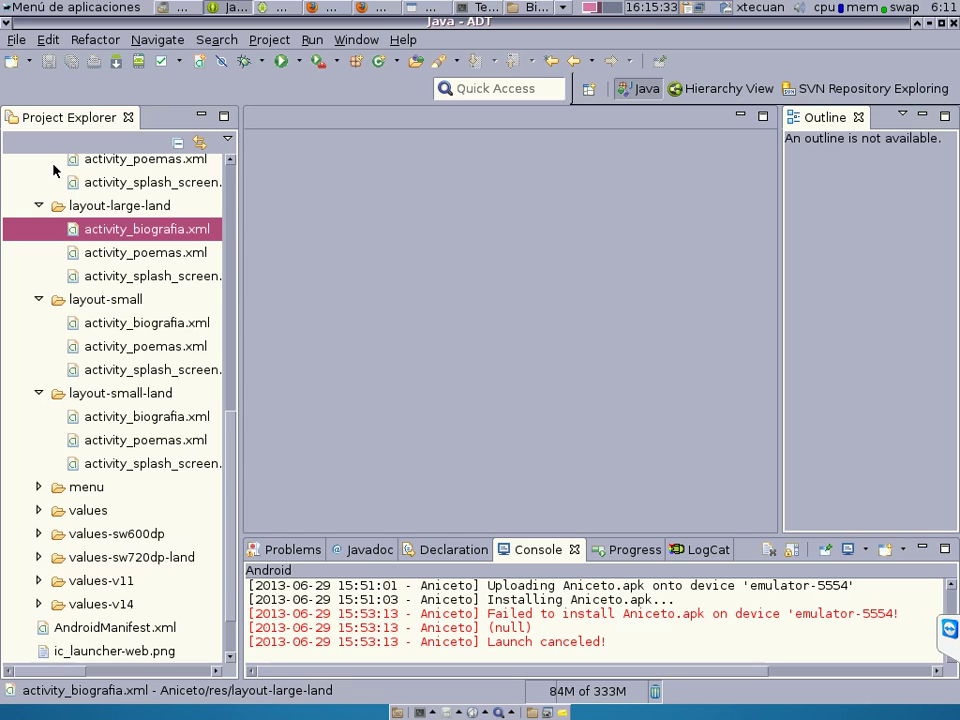
Close the File menu unused, scroll Project Explorer to the top, and select the Aniceto project.
click(15, 42)
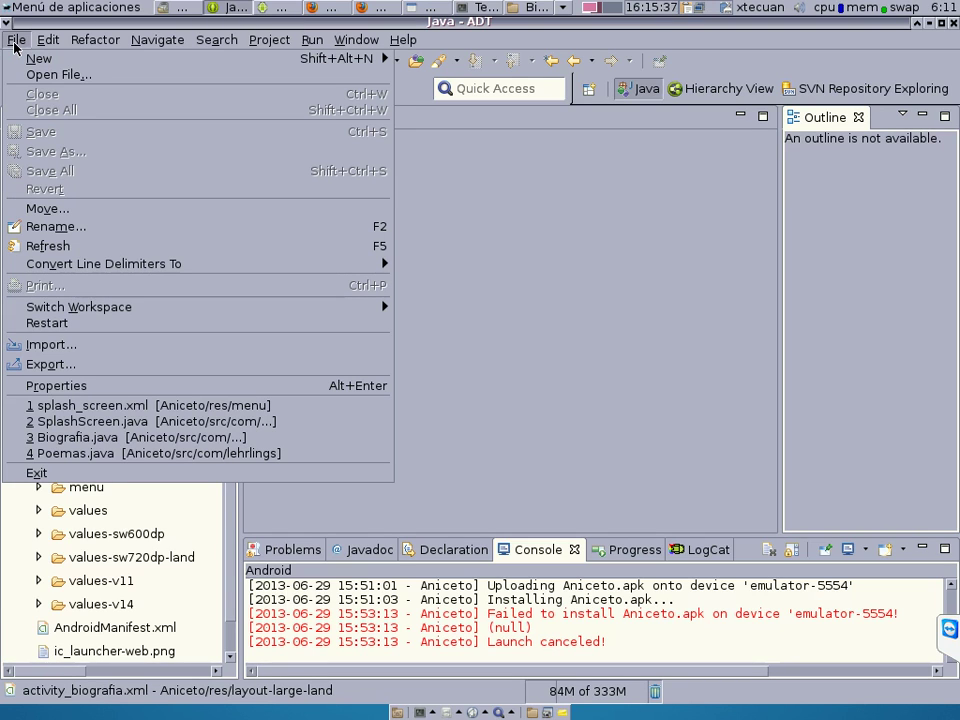
click(524, 368)
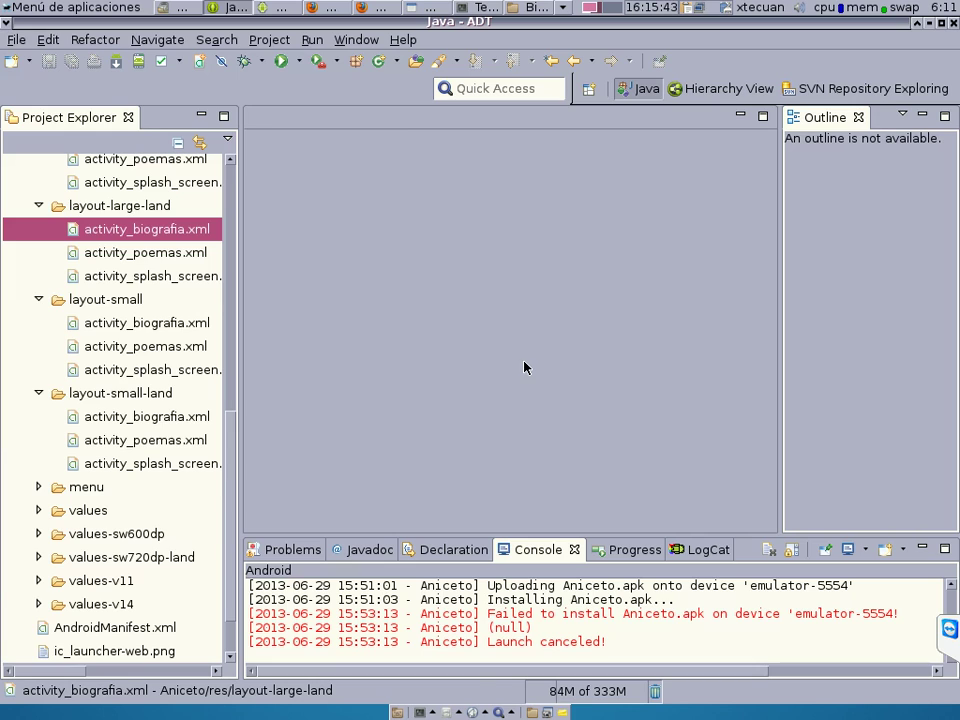
click(231, 307)
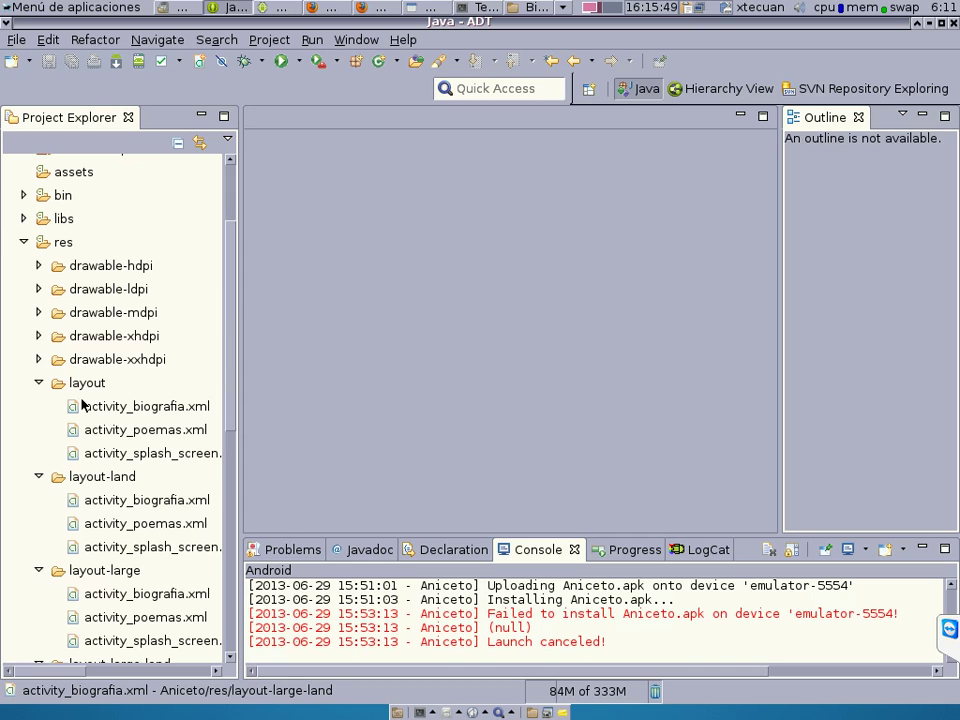
click(227, 185)
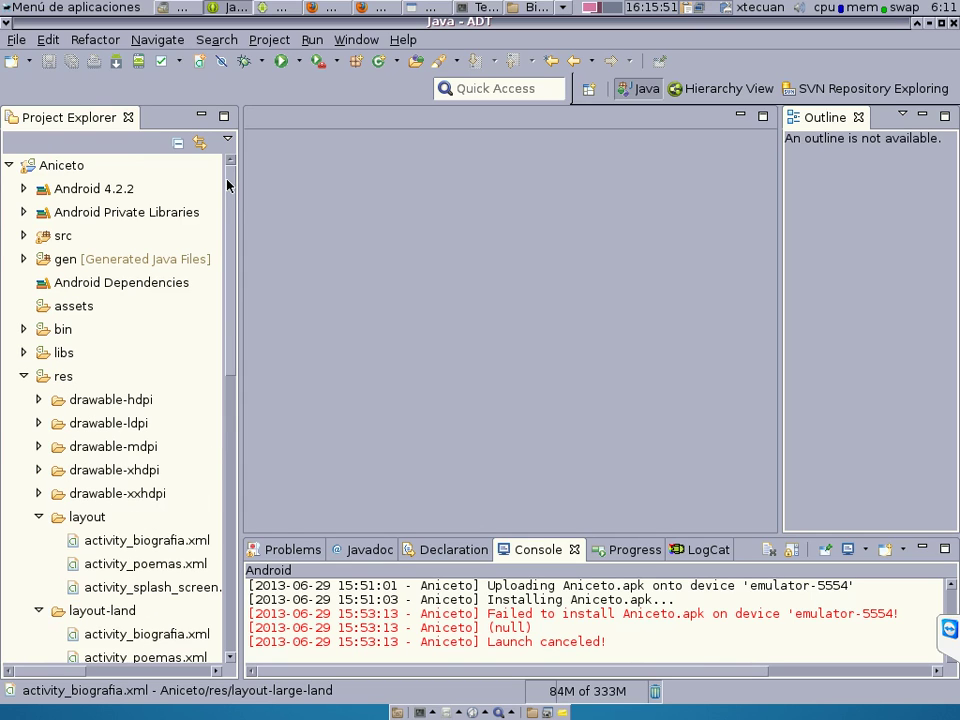
click(60, 166)
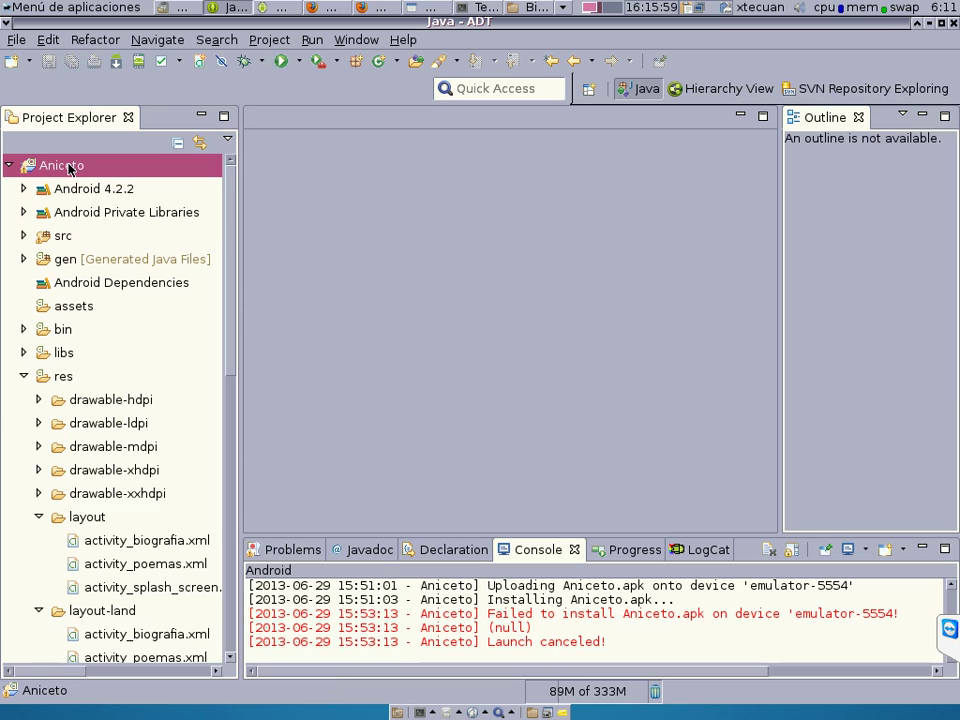
Launch Android Tools > Export Signed Application Package for the Aniceto project.
right_click(72, 169)
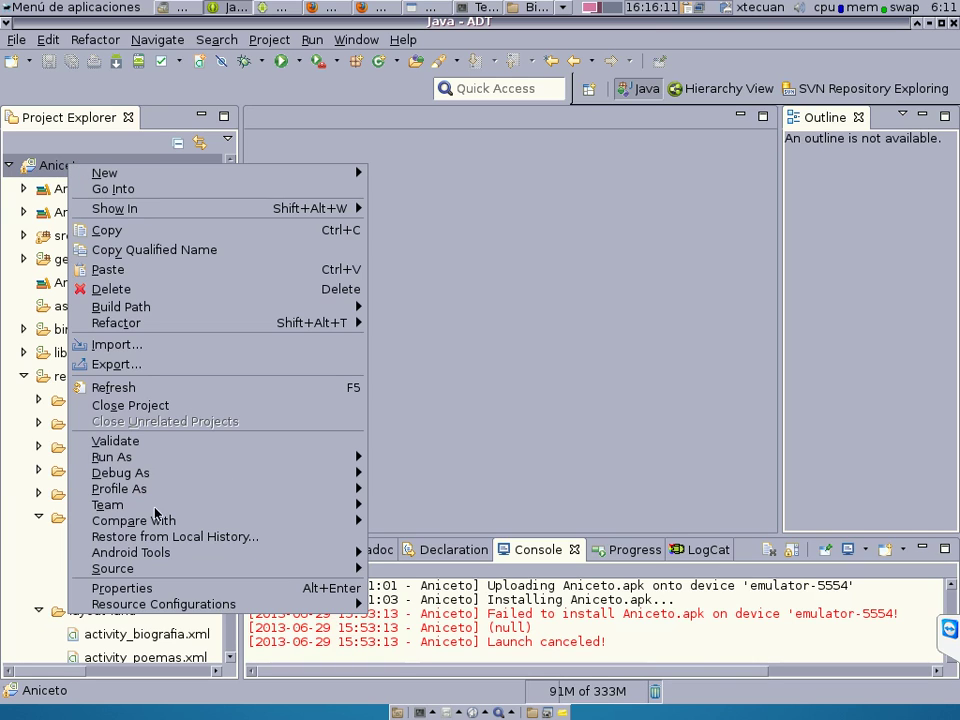
mouse_move(156, 558)
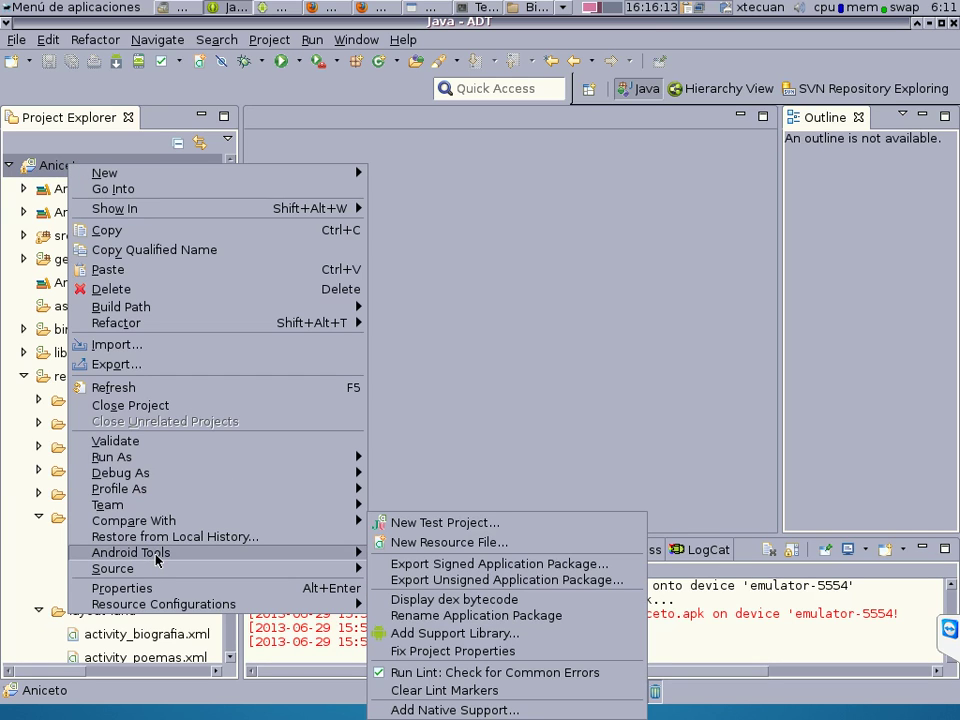
click(474, 564)
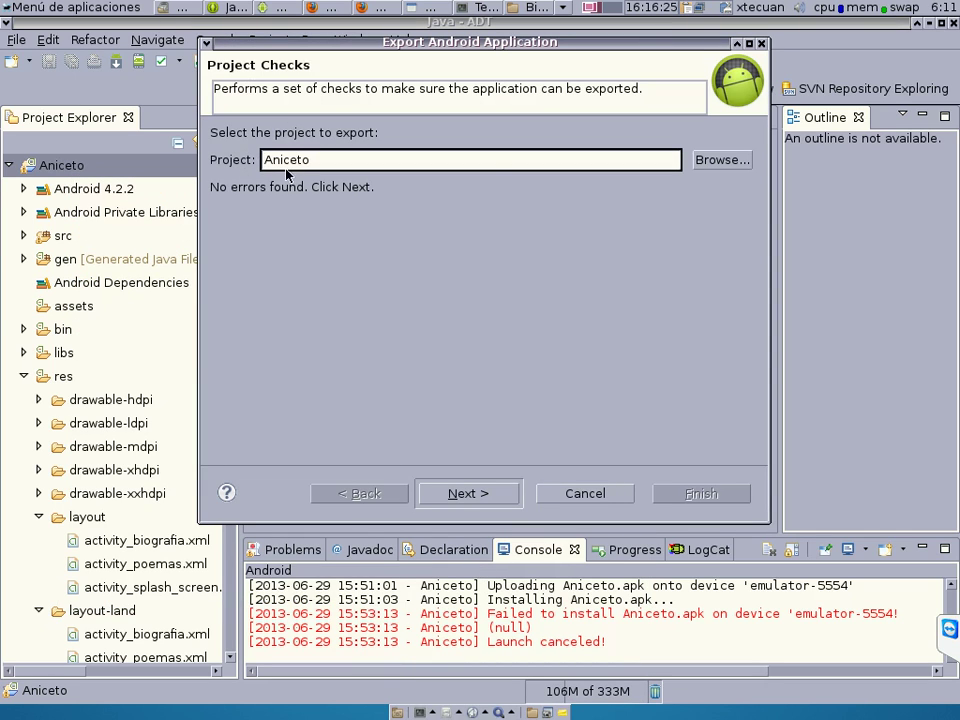
Pass the error-free project checks, choose Create new keystore, and browse for its location.
click(483, 493)
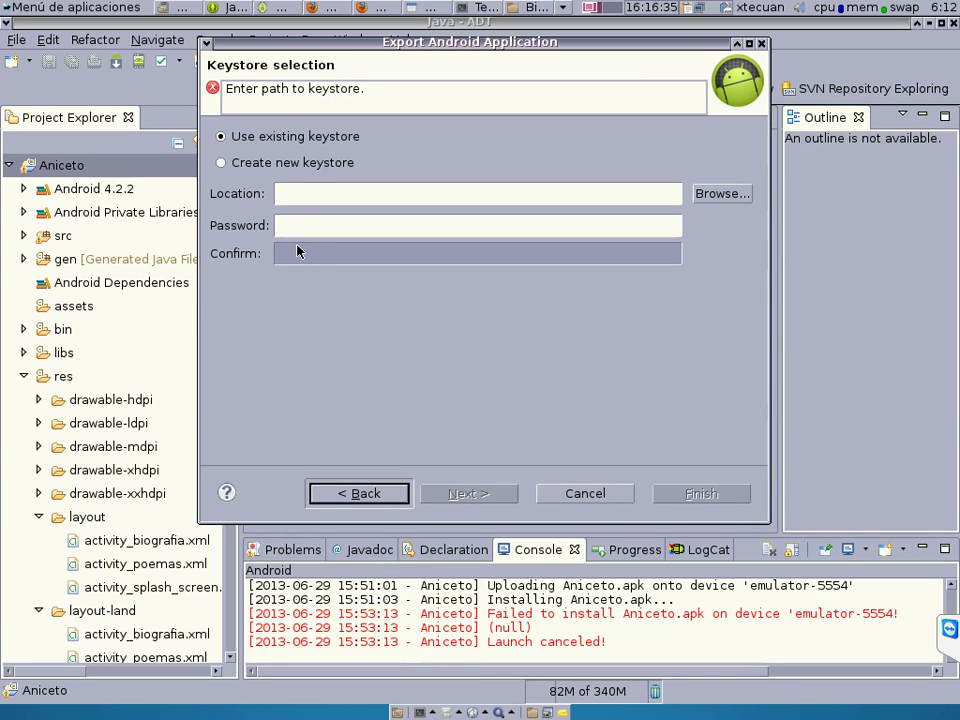
click(221, 163)
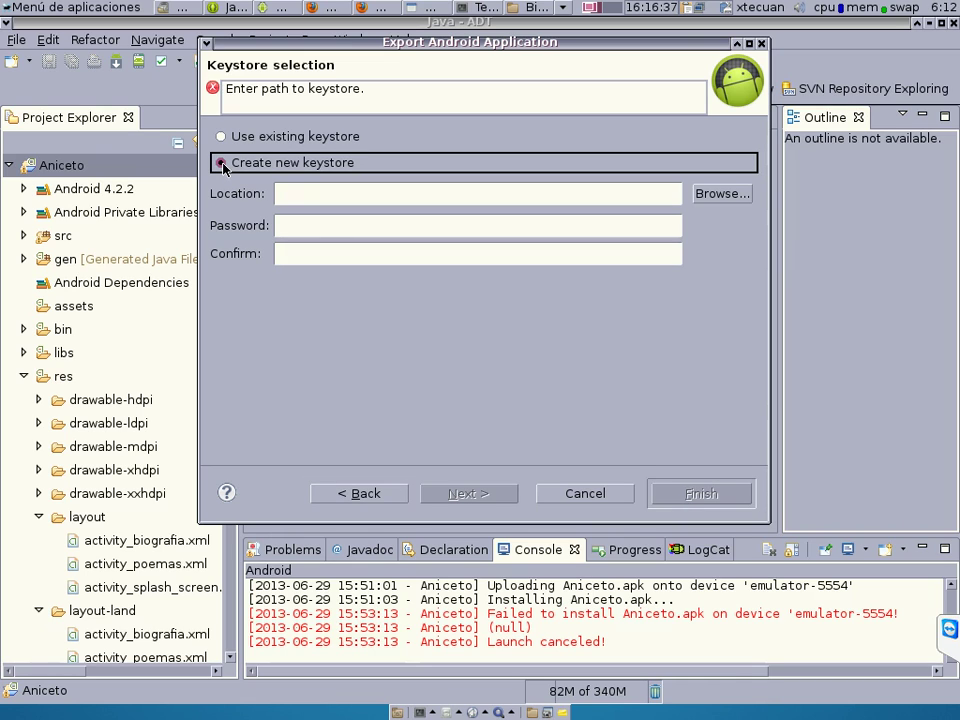
click(722, 193)
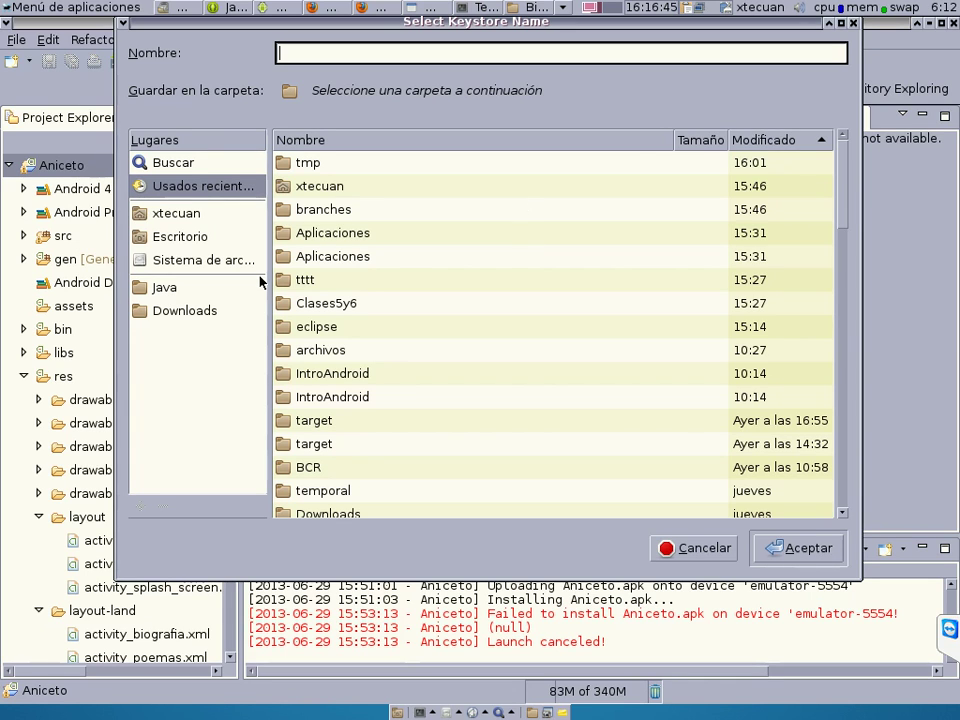
Save the new keystore as ugb in the Escritorio (Desktop) folder.
click(195, 239)
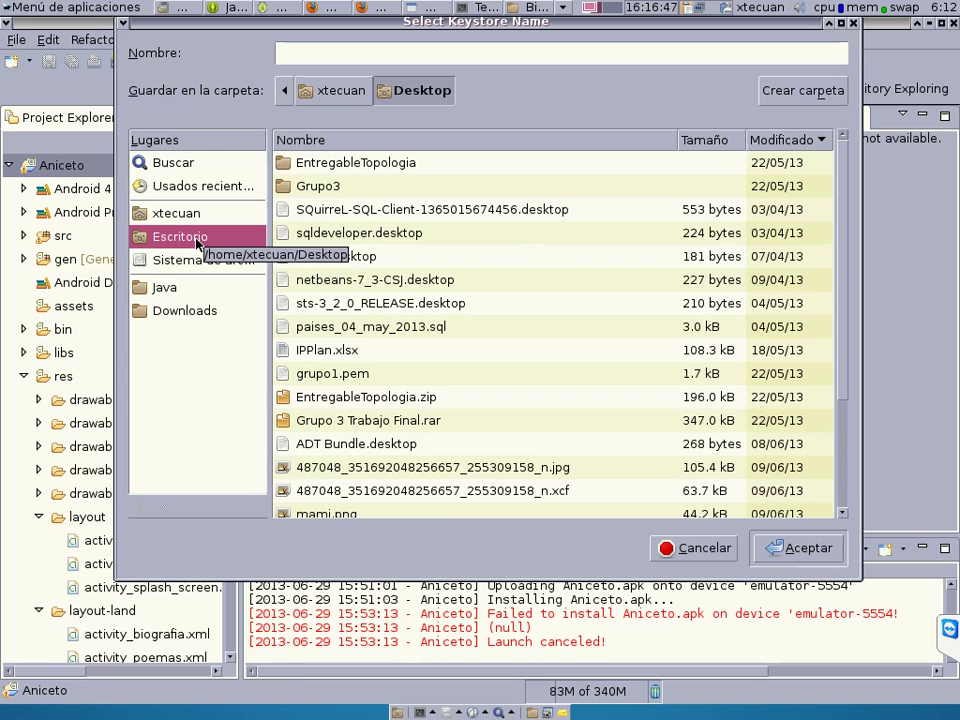
click(784, 550)
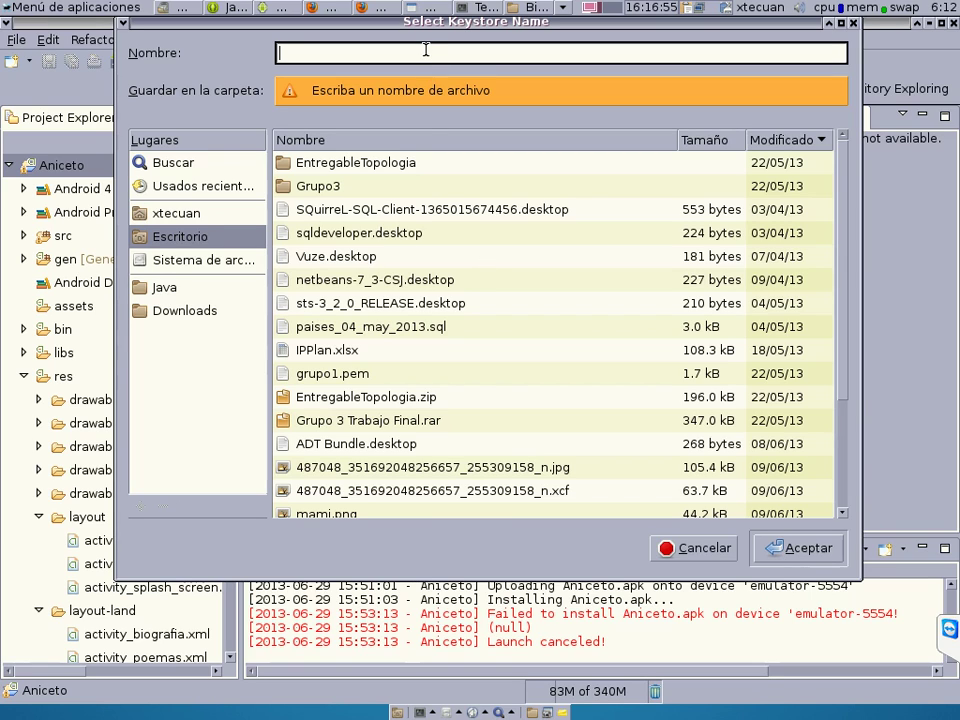
text(ugb)
click(776, 547)
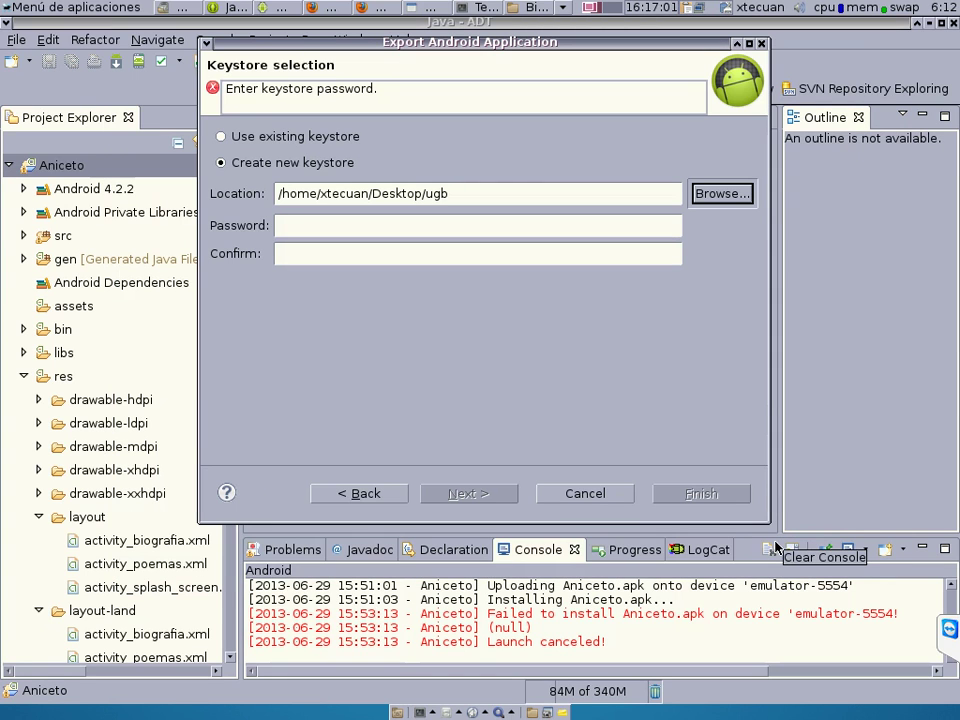
Enter and confirm a matching six-character keystore password, then continue to Key Creation.
click(340, 227)
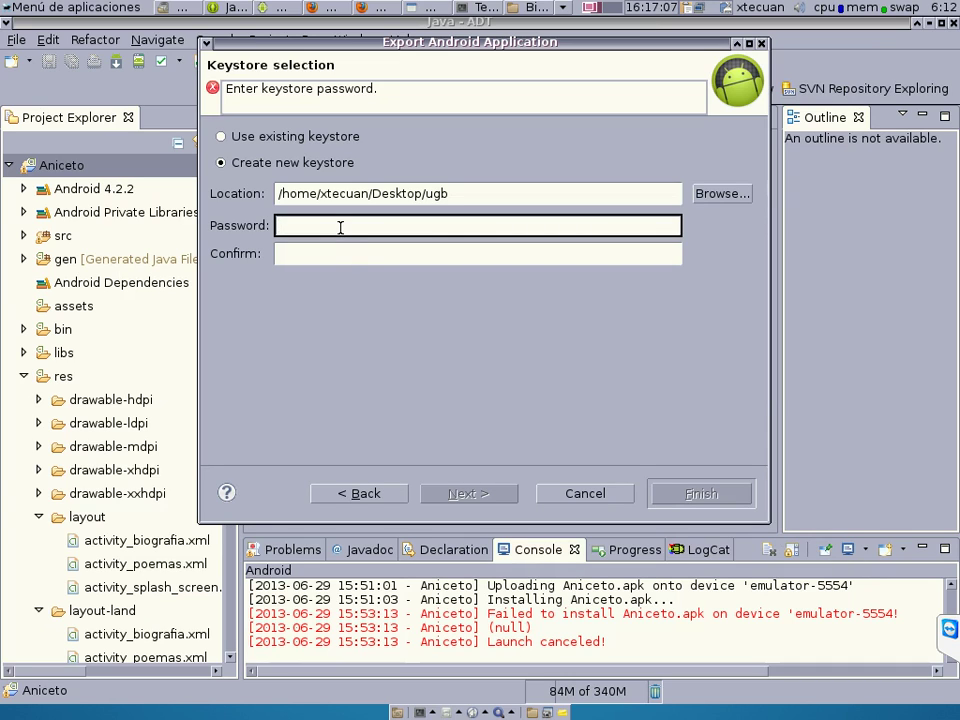
text(123)
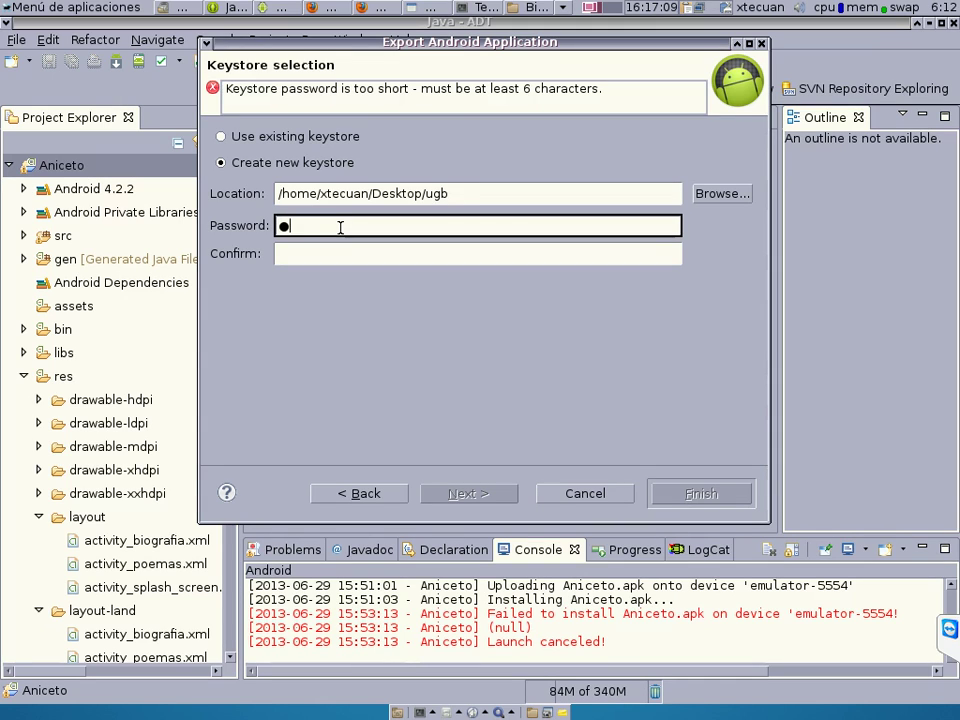
text(456)
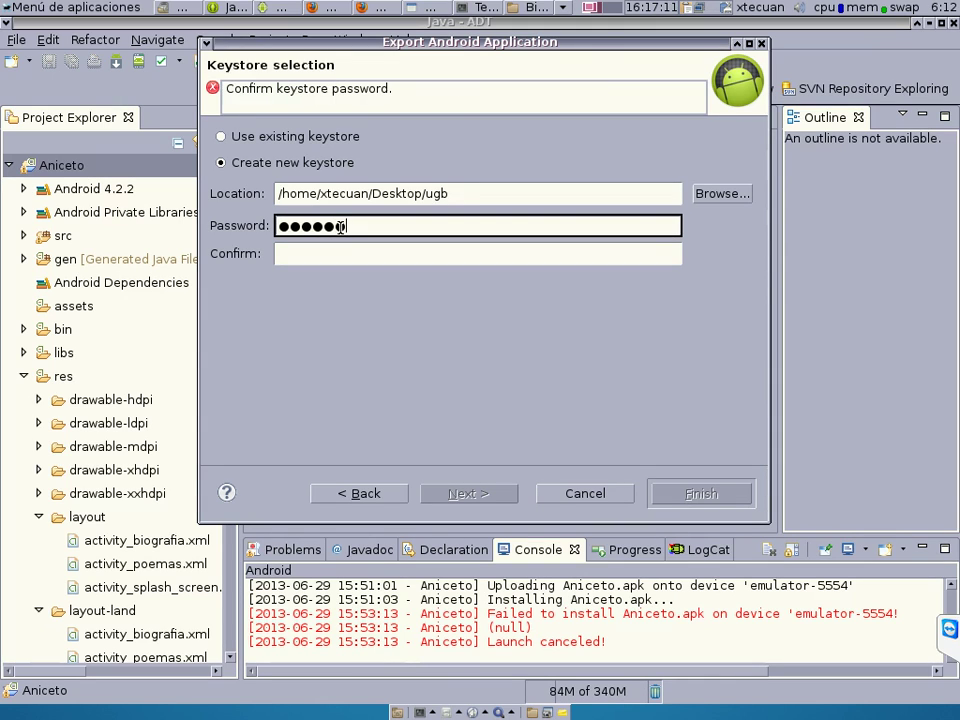
click(331, 256)
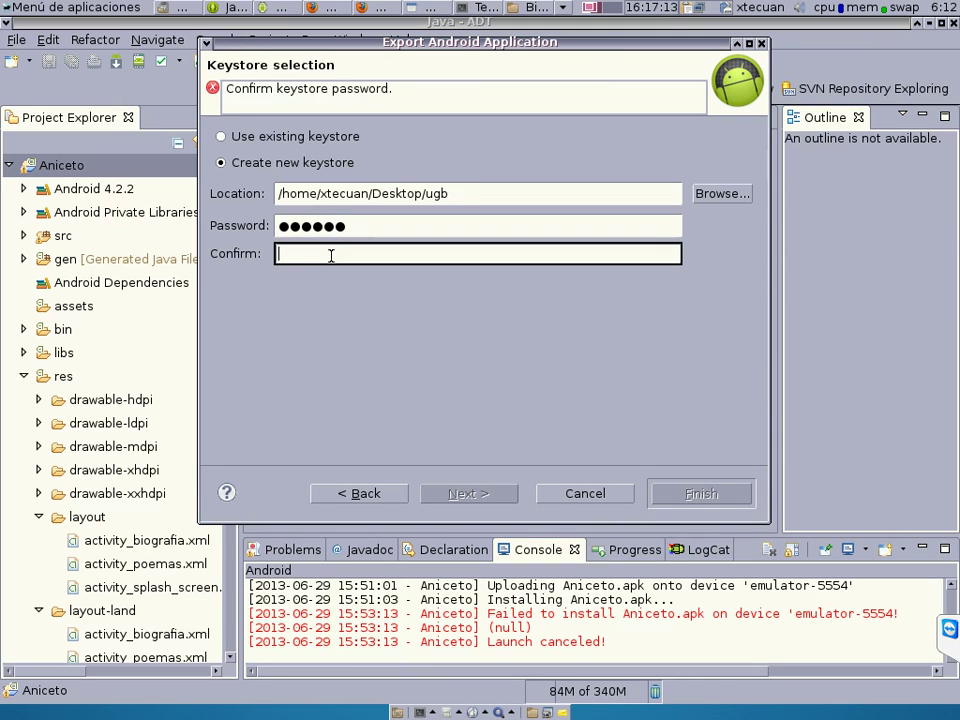
text(12)
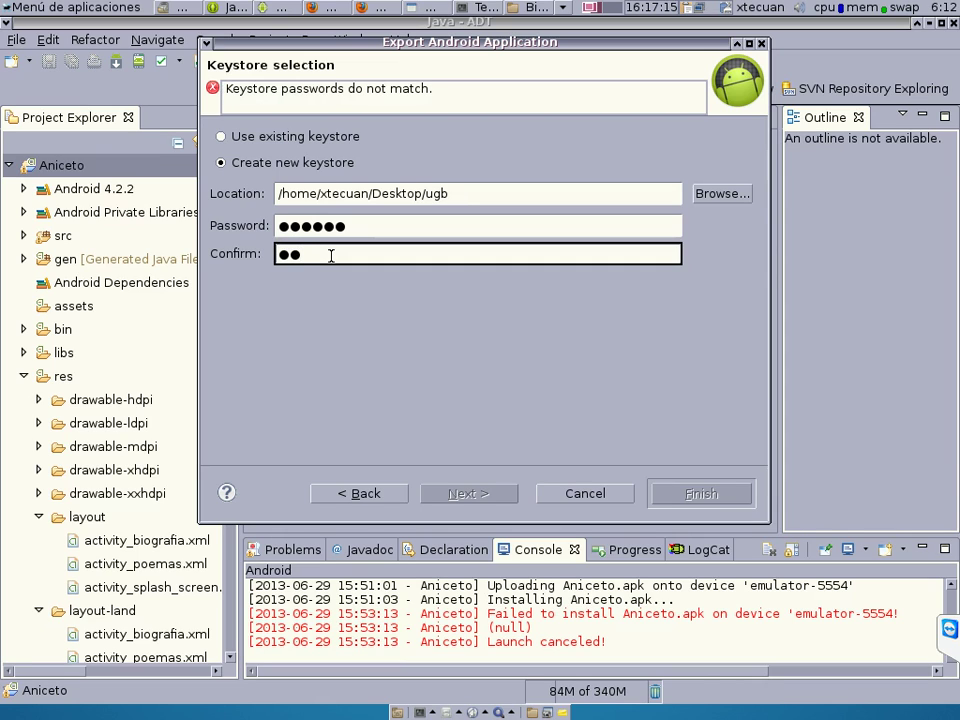
key(BackSpace)
key(BackSpace)
text(123456)
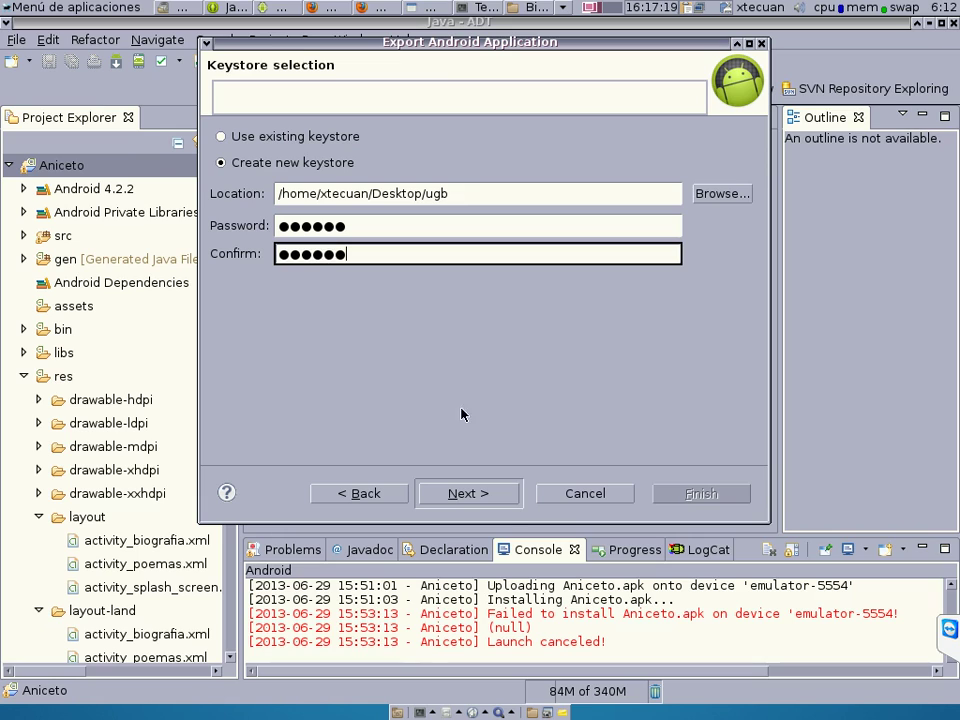
click(484, 494)
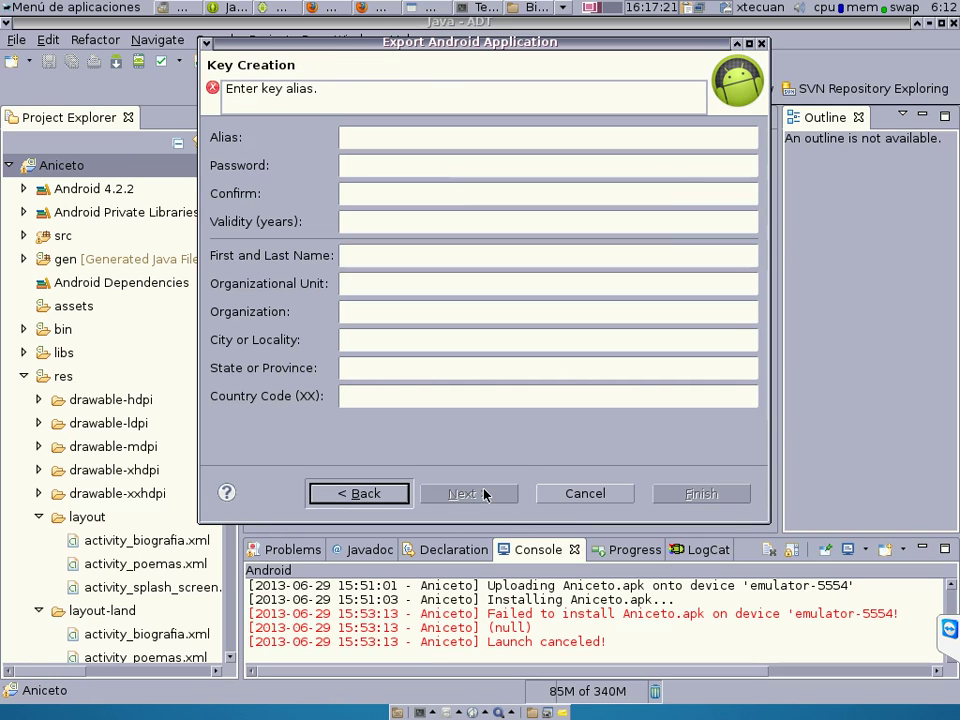
Give the signing key alias ugb, a matching password, and 10 years' validity.
click(362, 139)
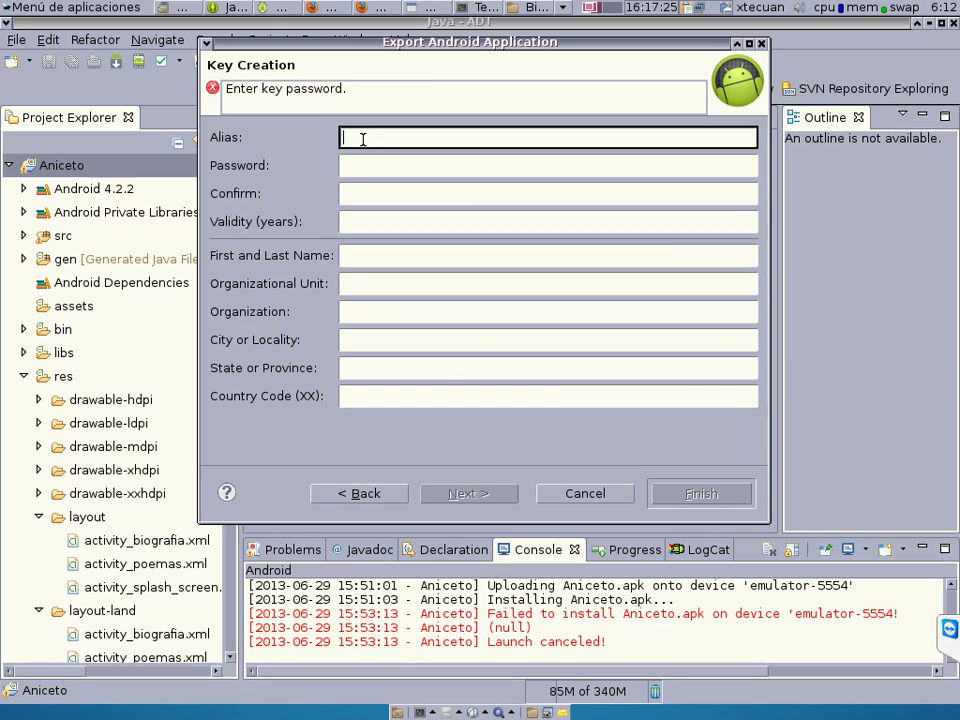
text(ugi)
key(Tab)
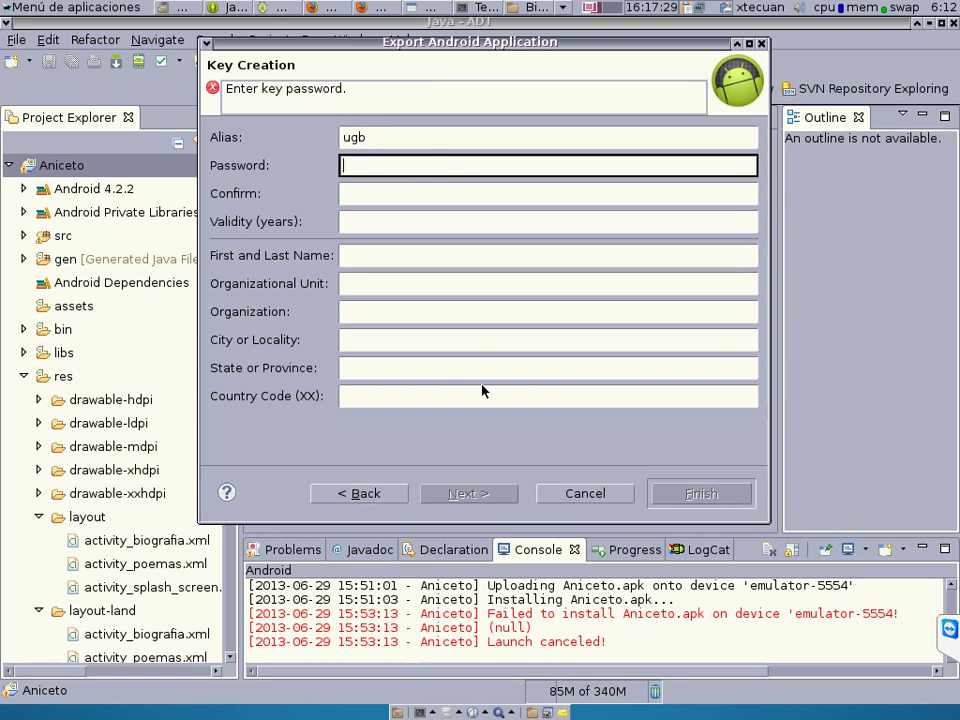
text(••••••)
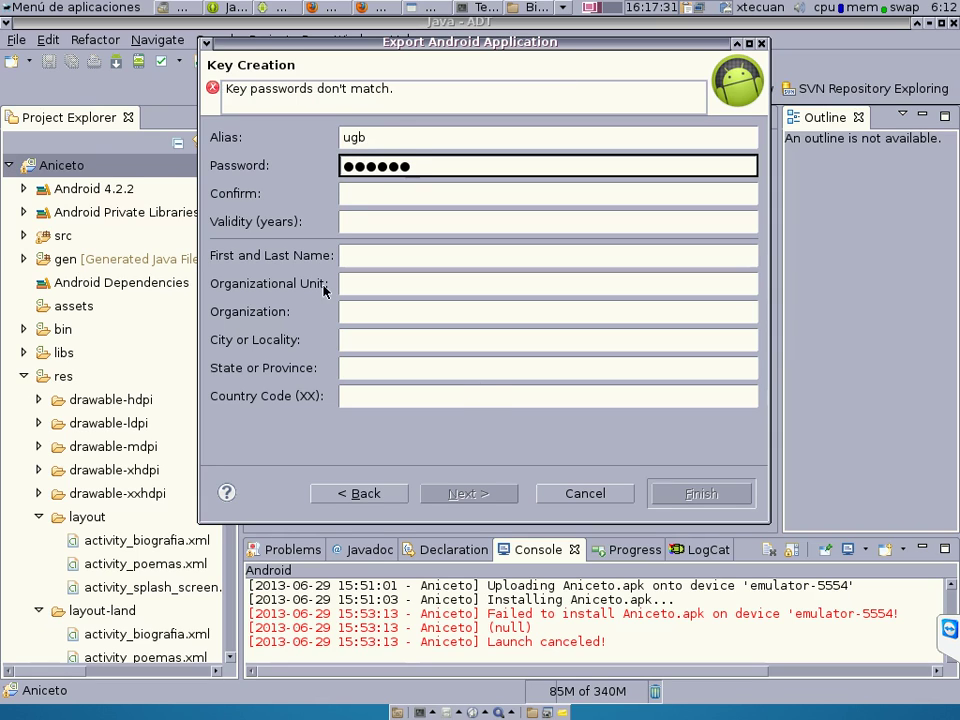
click(363, 193)
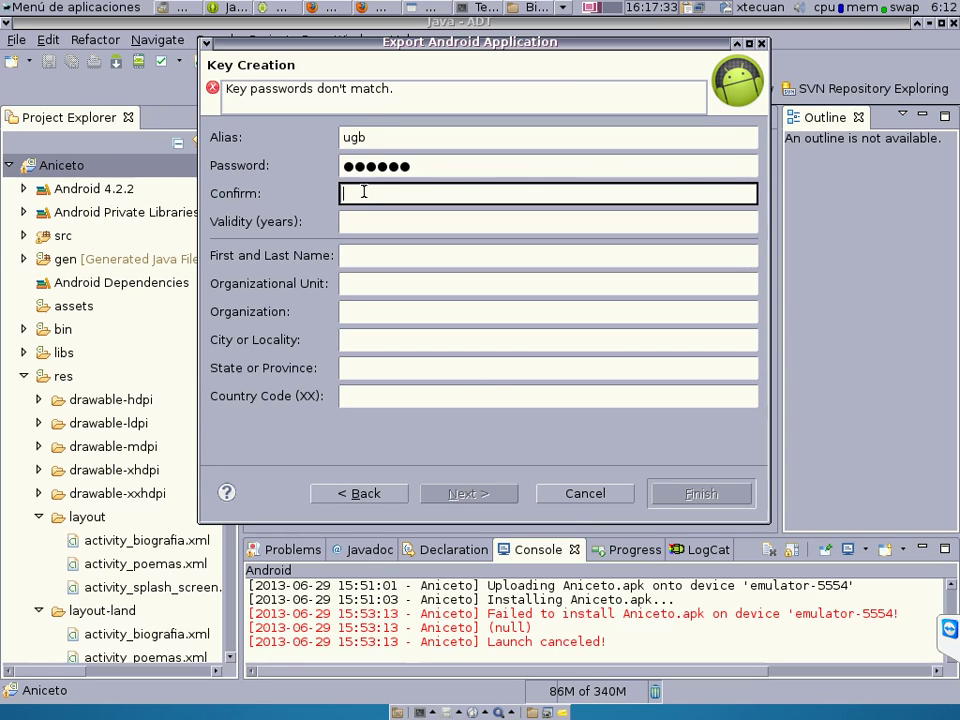
text(••••••)
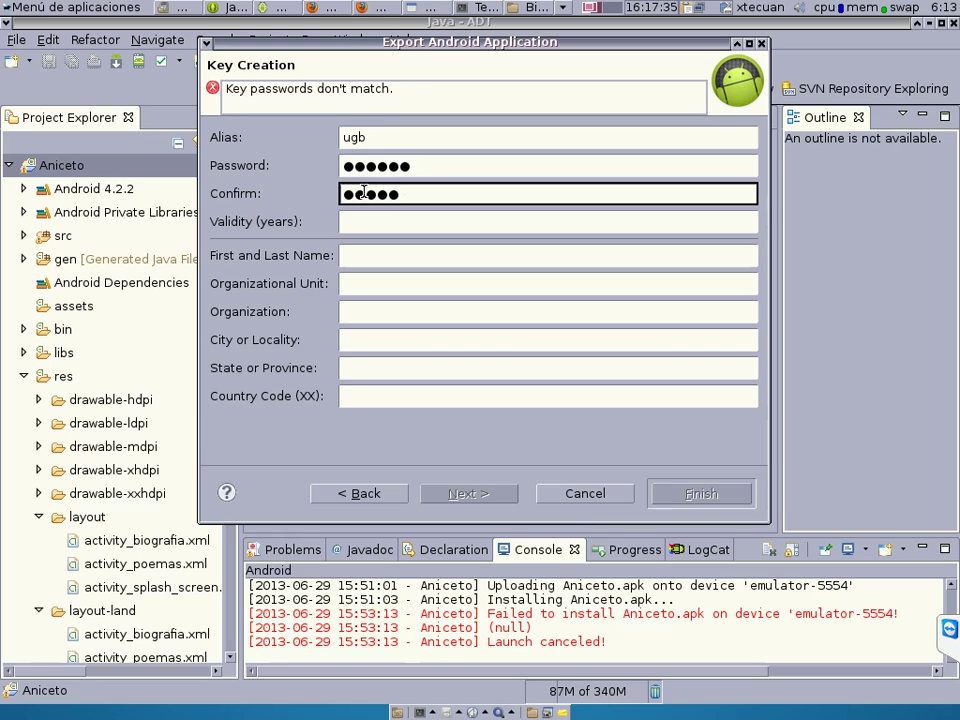
click(372, 223)
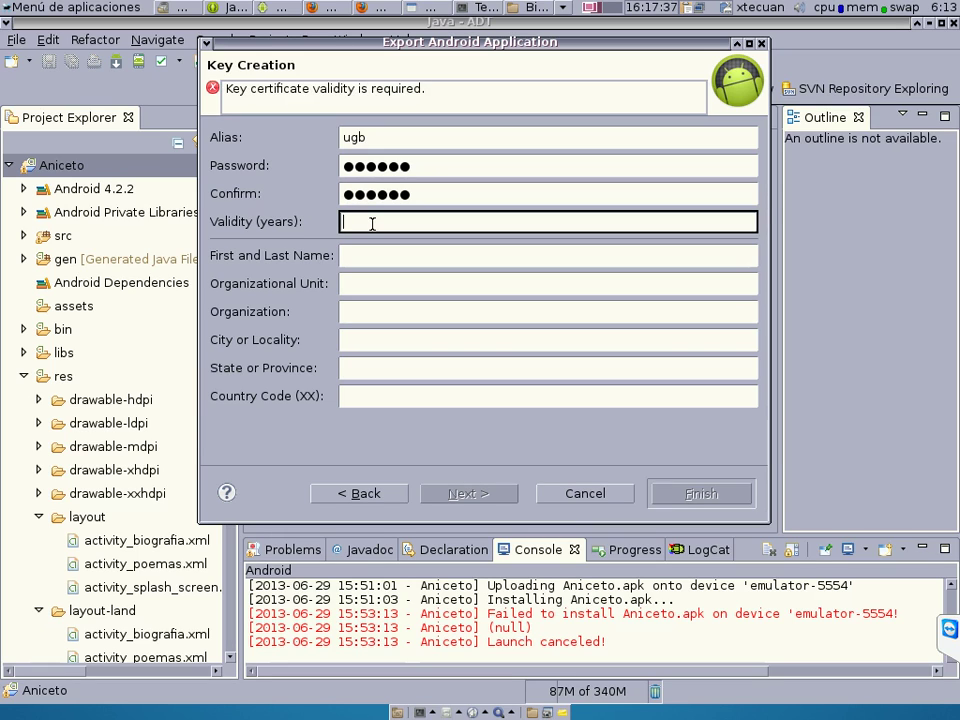
text(10)
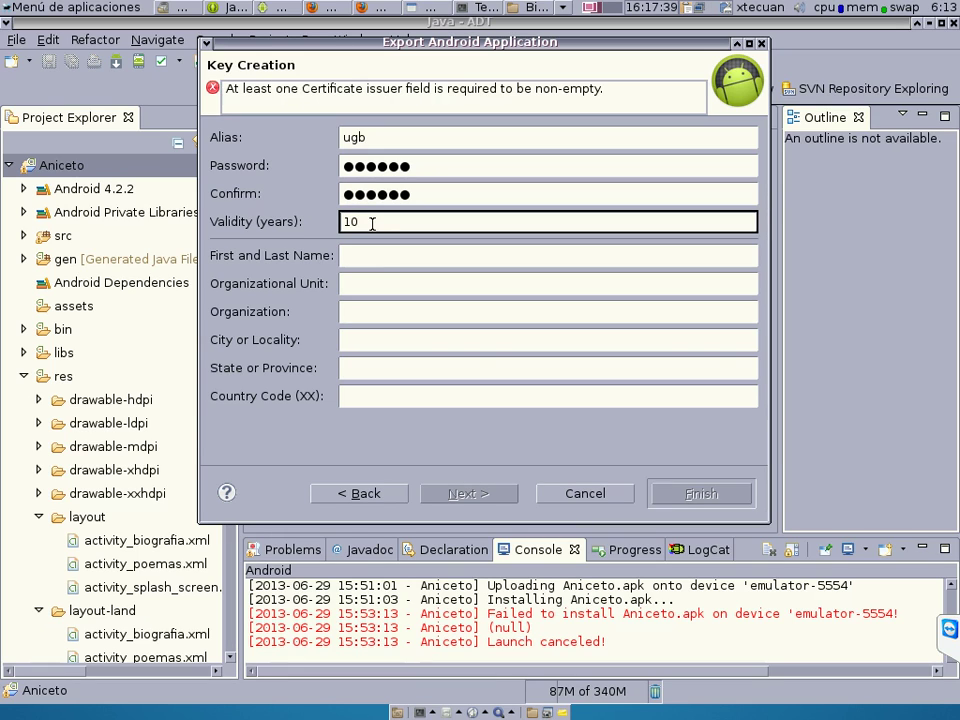
Enter the owner's name, unit 'facultad de ciencia y tecnologia', organization UGB, SAN MIGUEL city/state, country SV.
click(371, 253)
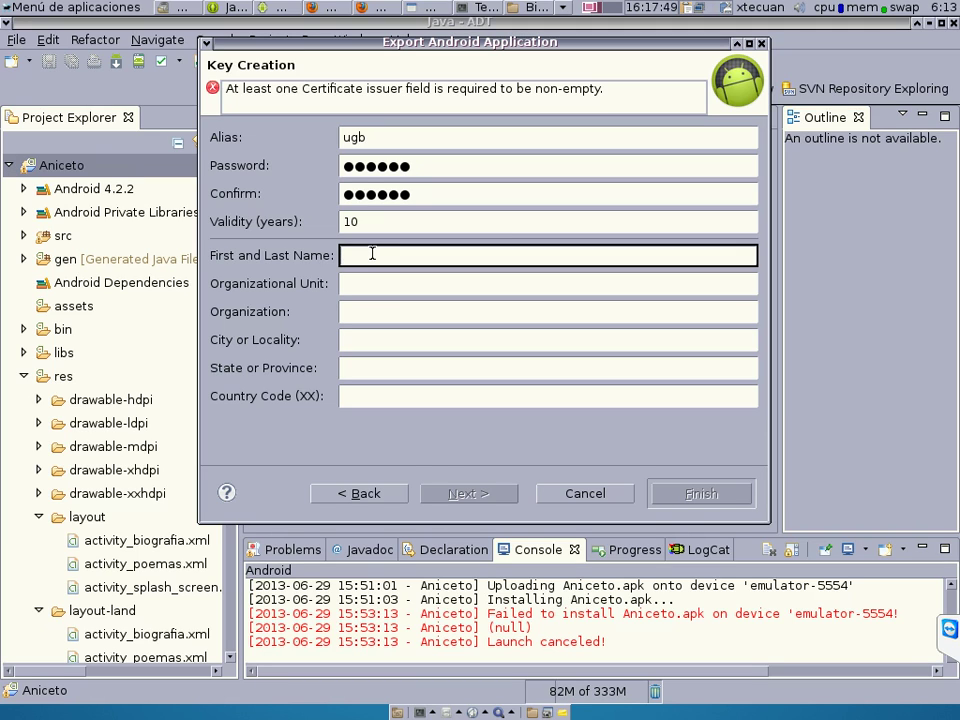
text(julio)
key(Tab)
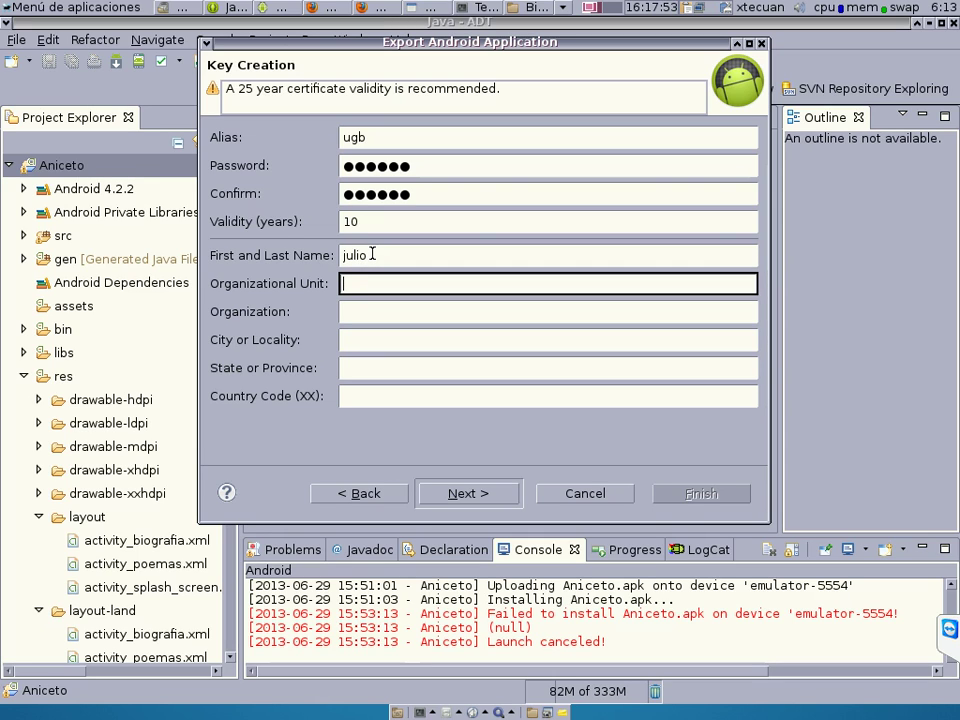
text(facultad de c)
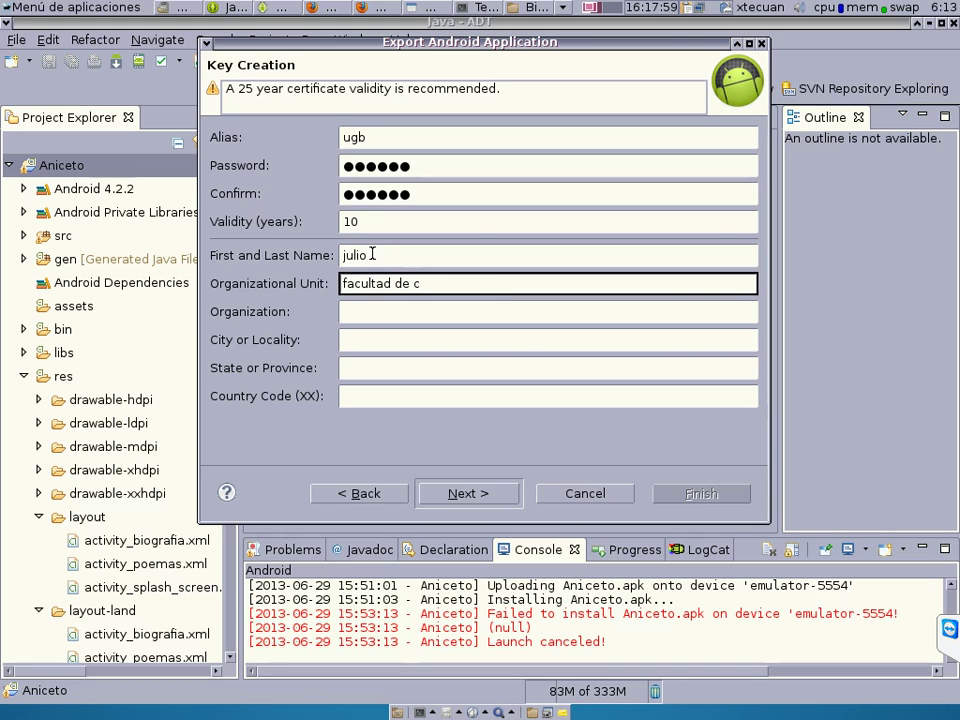
text(iencia y tecnologia)
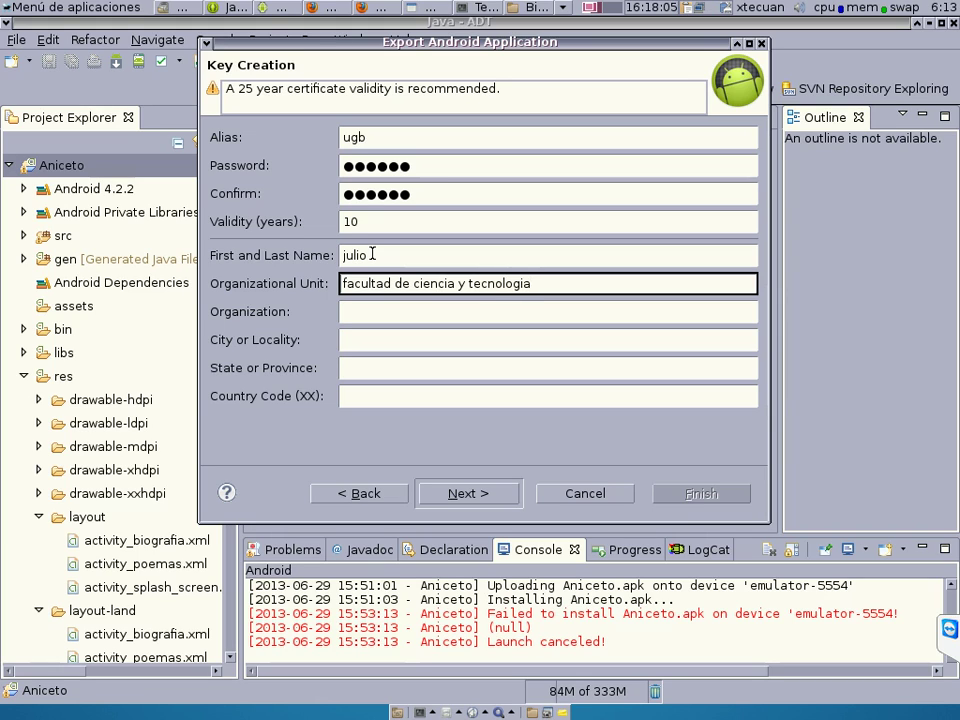
key(Tab)
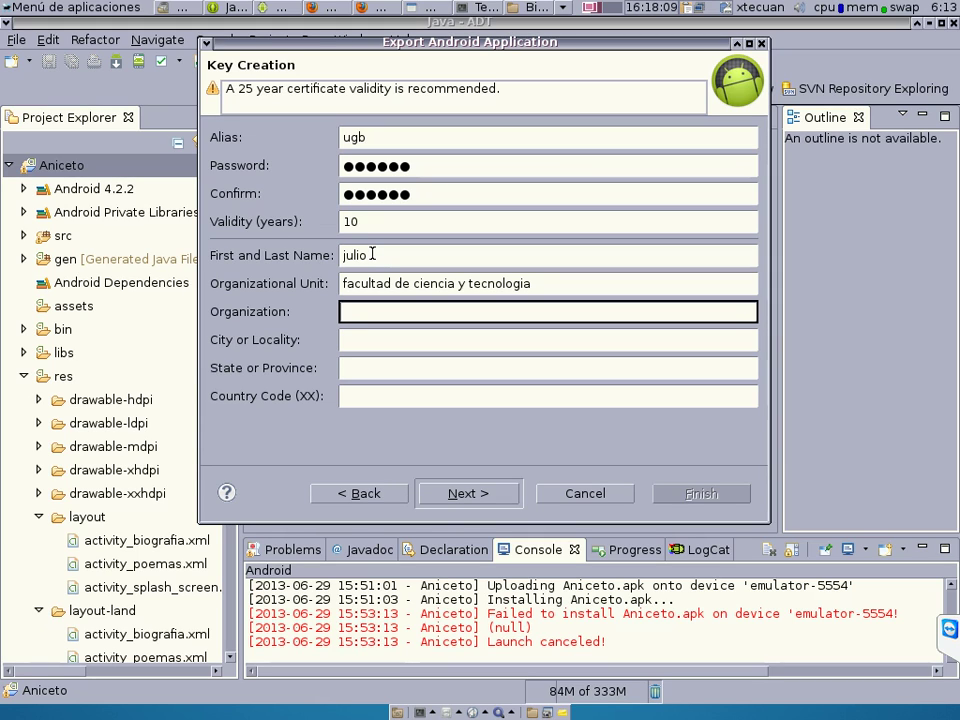
text(UGB)
key(Tab)
text(S)
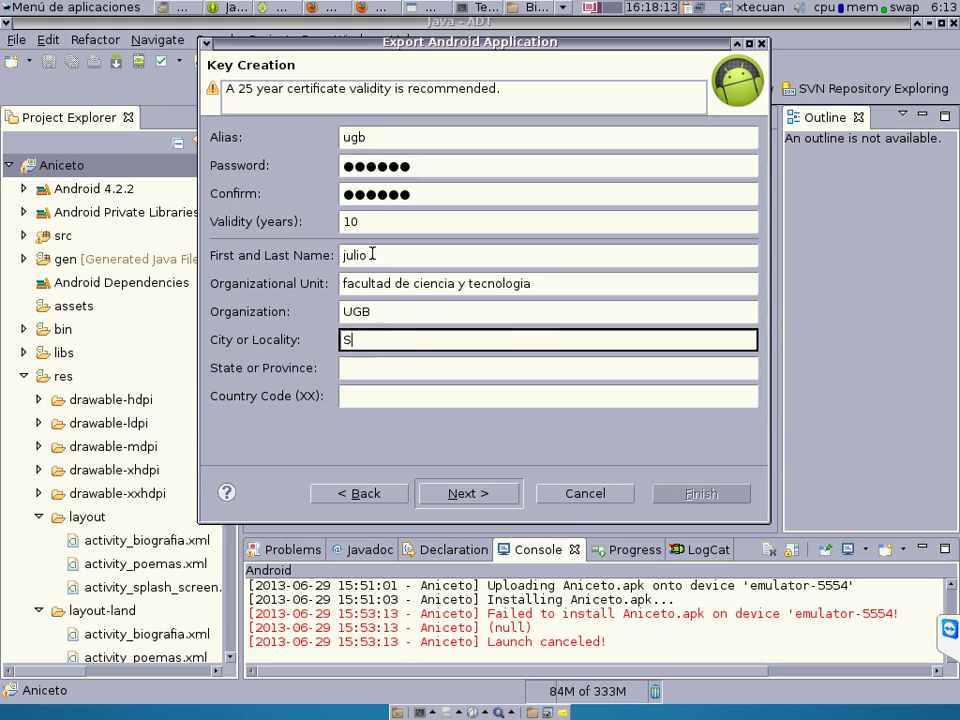
text(AN MIGUEL)
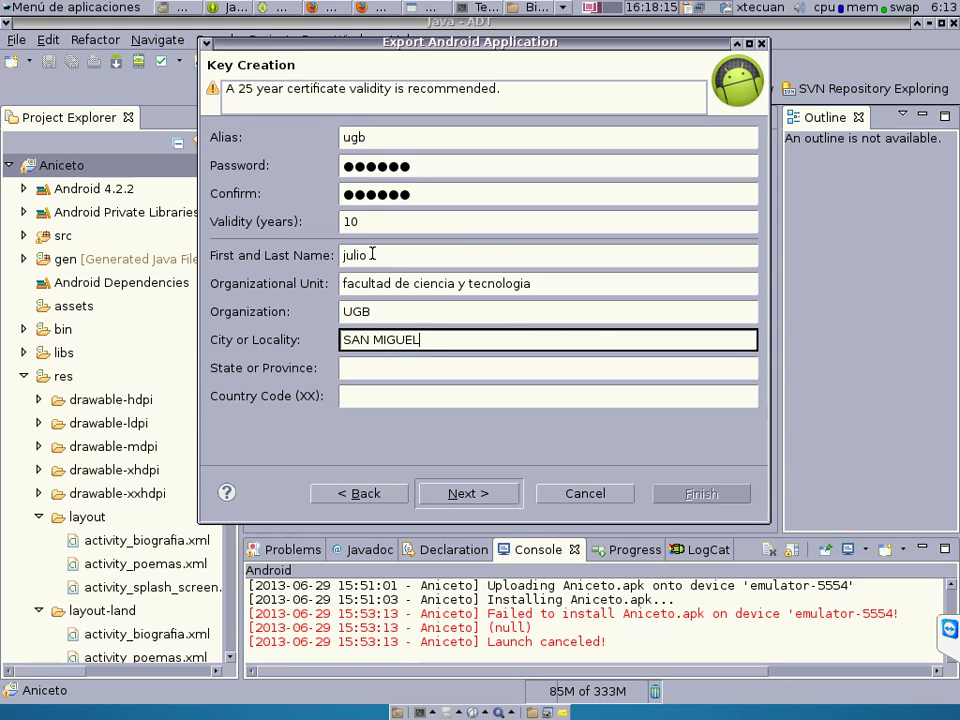
key(Tab)
text(SAN)
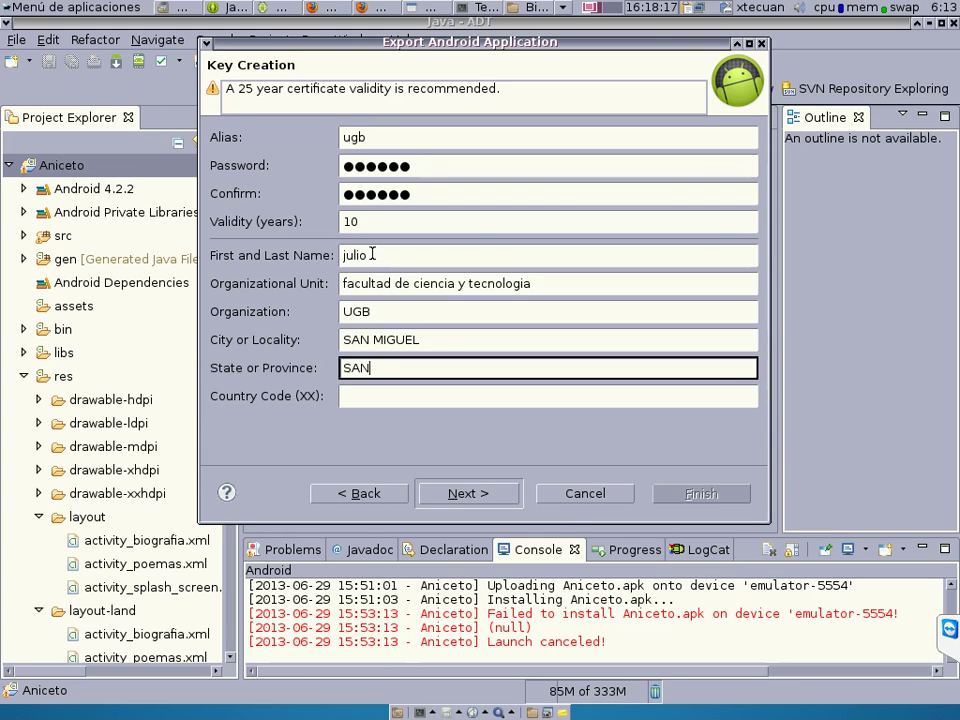
text( MIGUEL)
key(Tab)
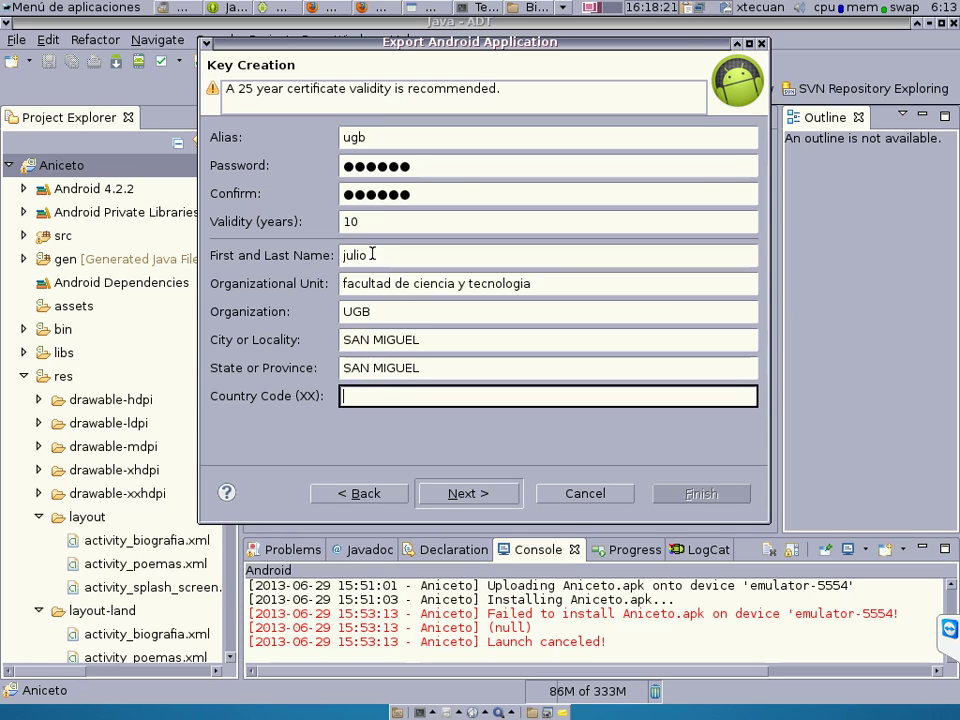
text(SV)
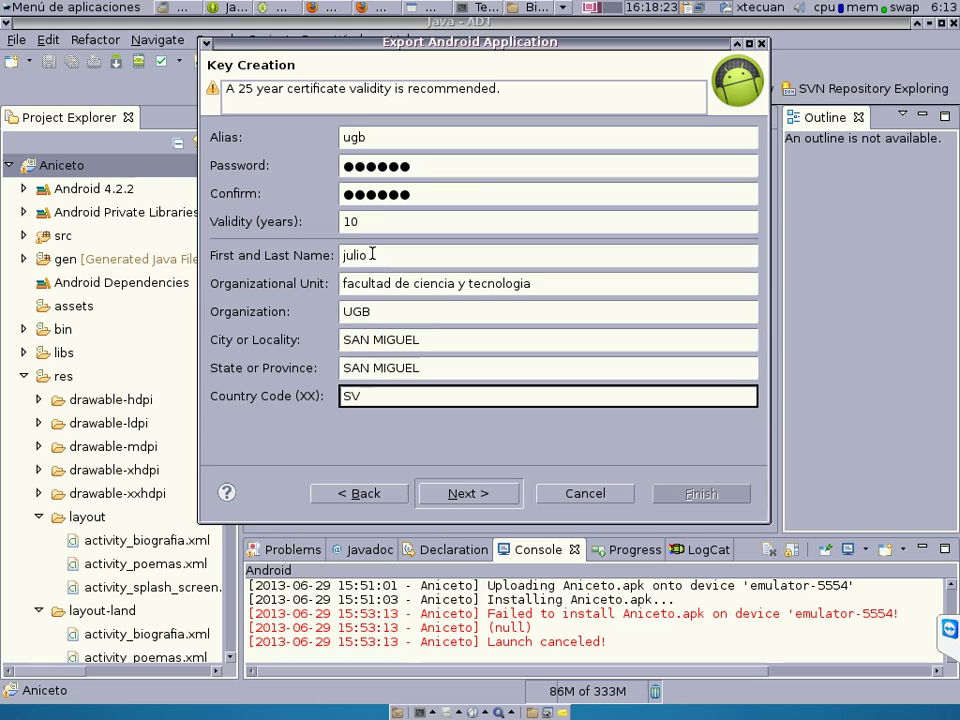
click(464, 497)
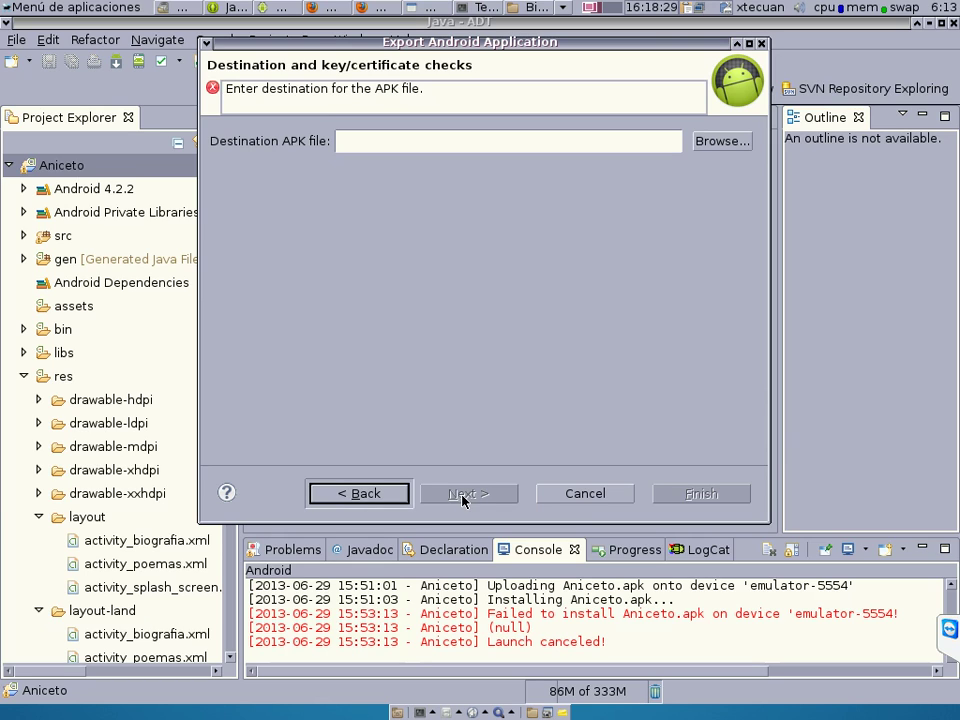
Point the destination APK at the Desktop and insert -HDPI to make Aniceto-HDPI.apk.
click(435, 141)
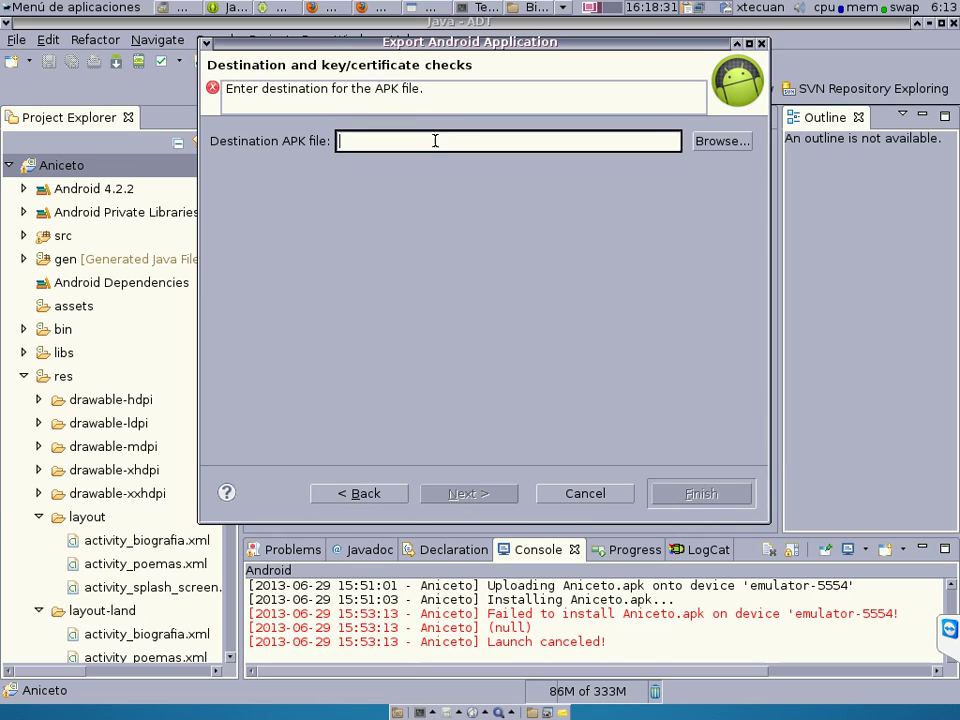
click(718, 141)
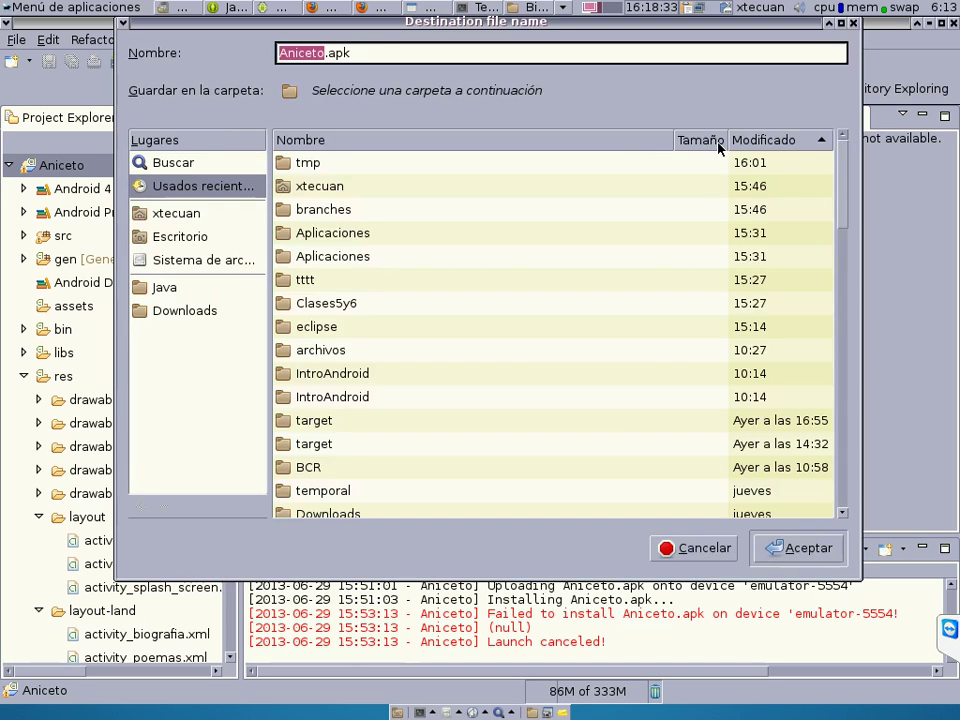
click(178, 238)
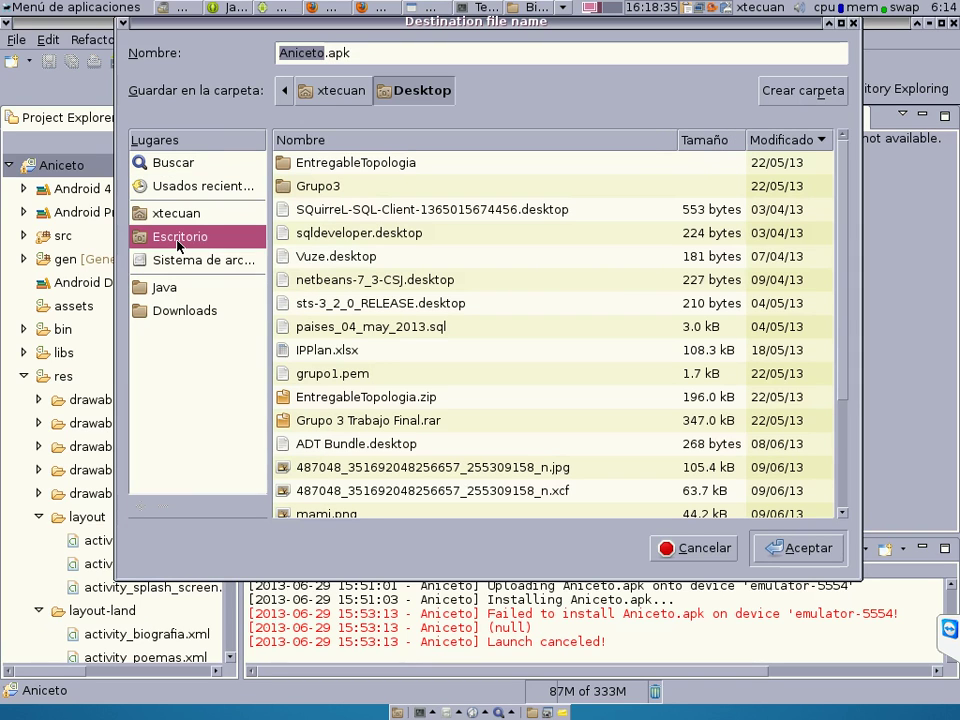
click(790, 550)
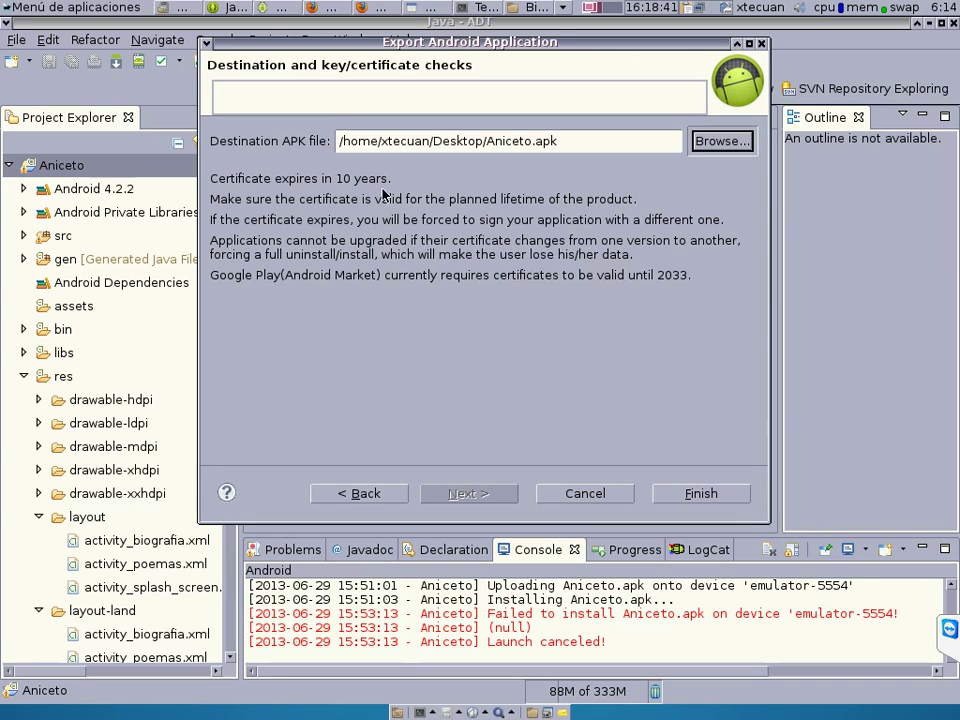
click(528, 141)
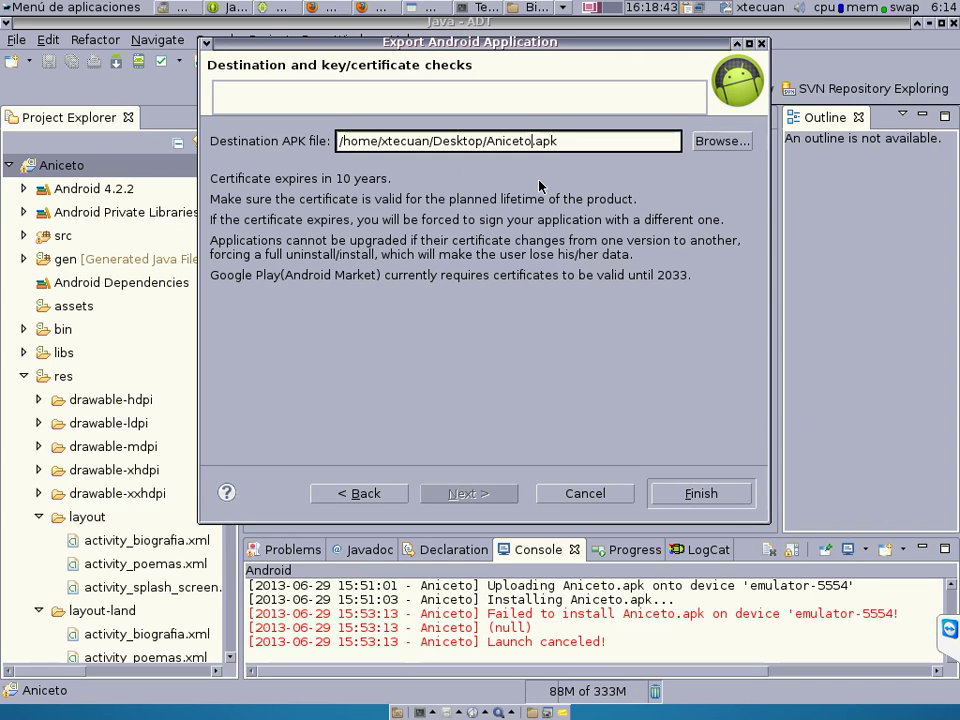
text(-)
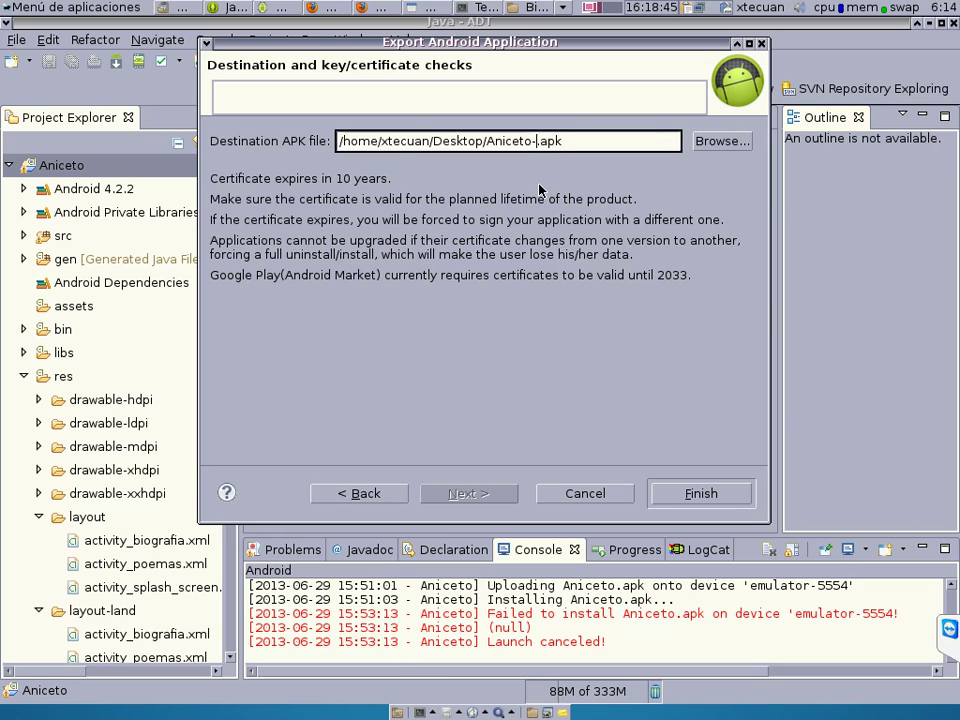
text(HDPI)
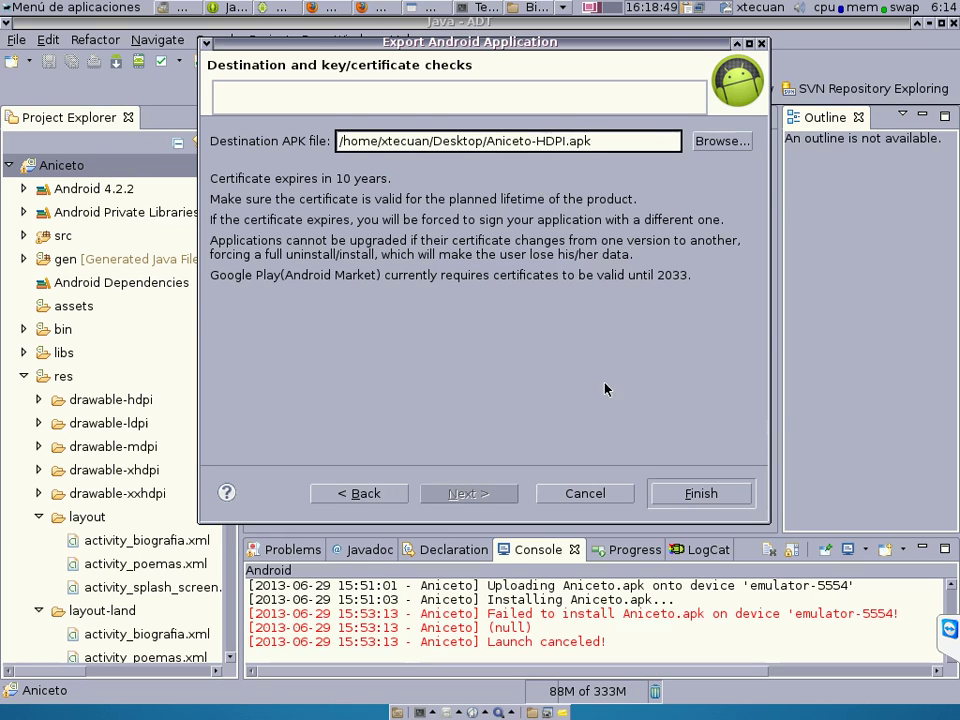
Finish exporting the signed Aniceto-HDPI.apk and minimize the ADT window.
click(707, 495)
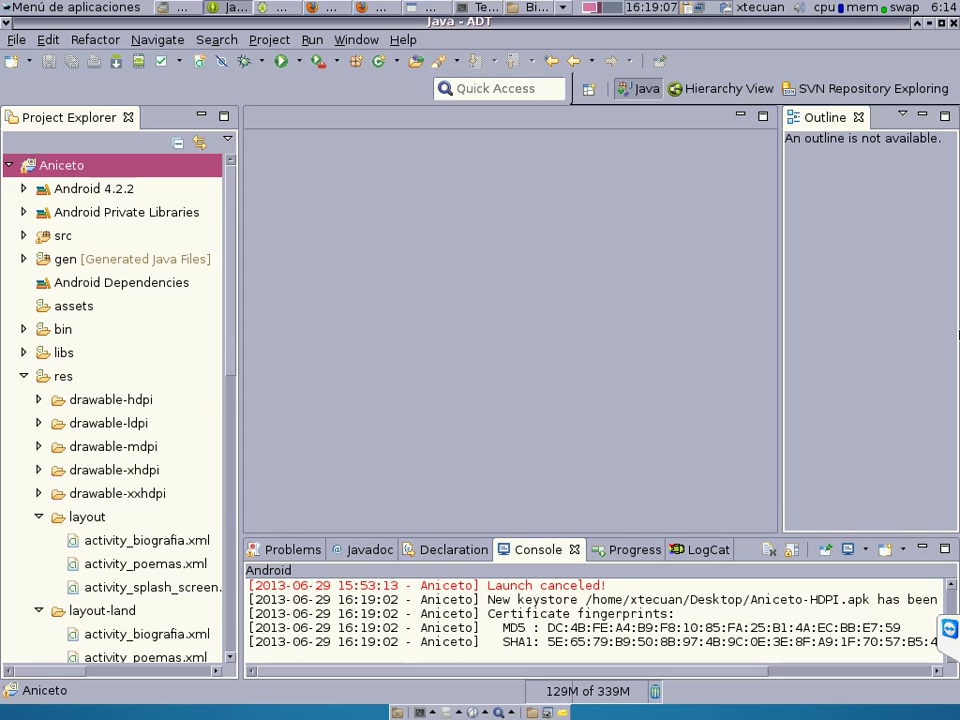
click(930, 24)
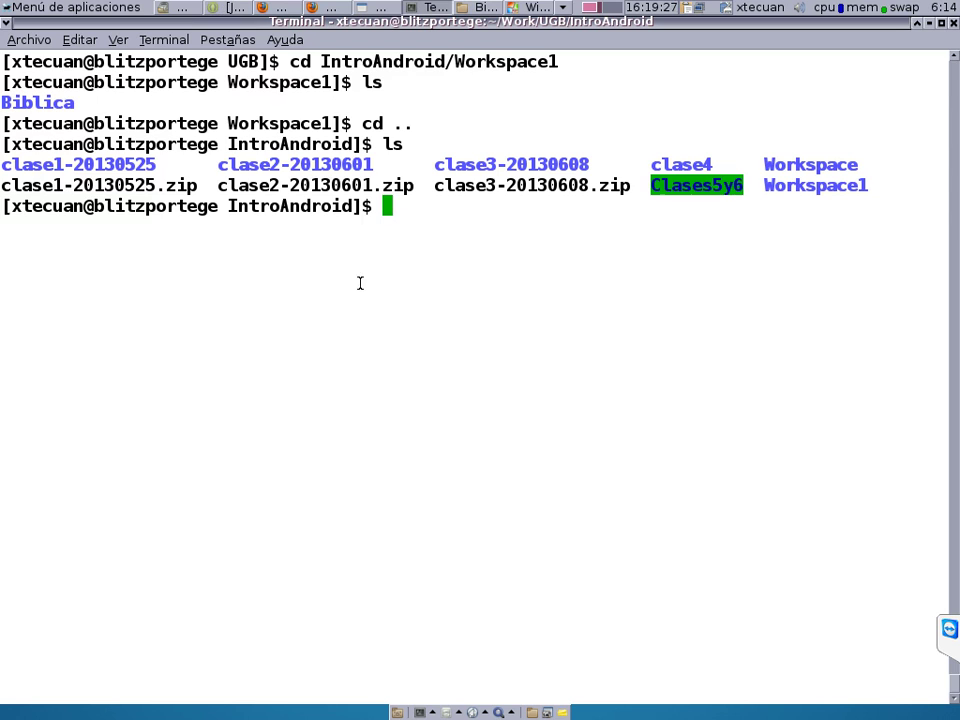
Show the desktop, inspect the exported Aniceto-HDPI.apk icon, then clear the icon selection.
click(396, 712)
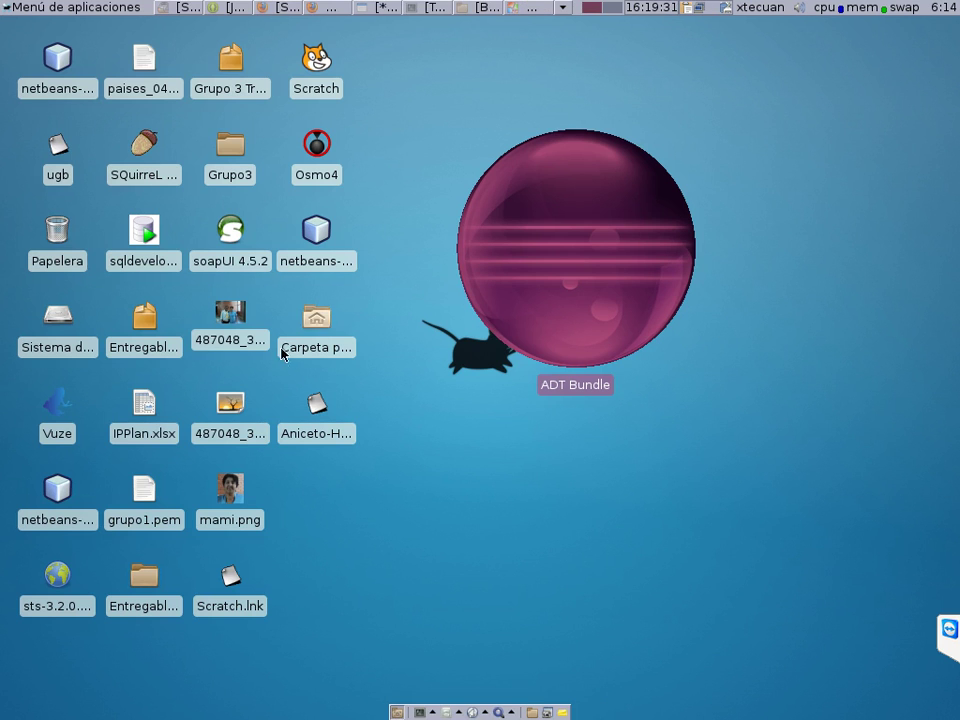
click(316, 426)
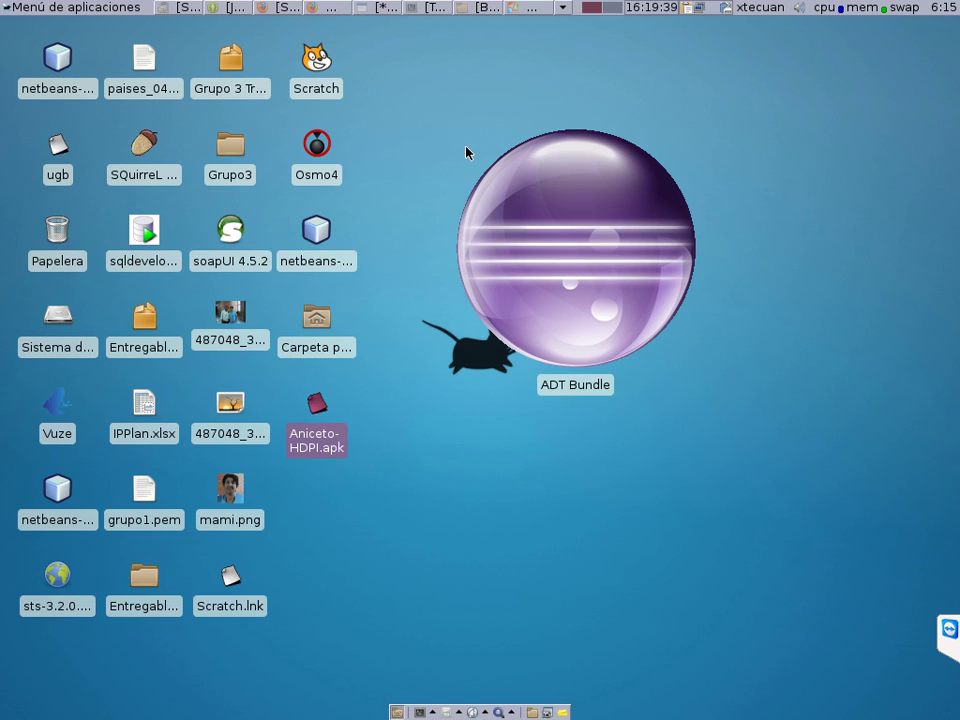
drag(466, 148, 317, 454)
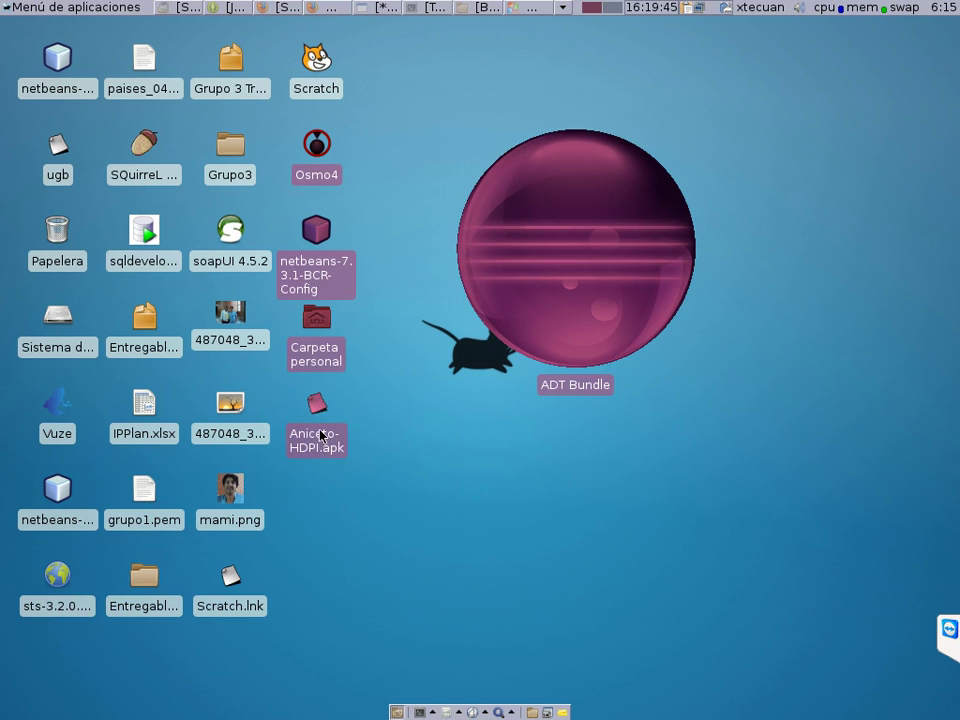
mouse_move(322, 435)
click(507, 451)
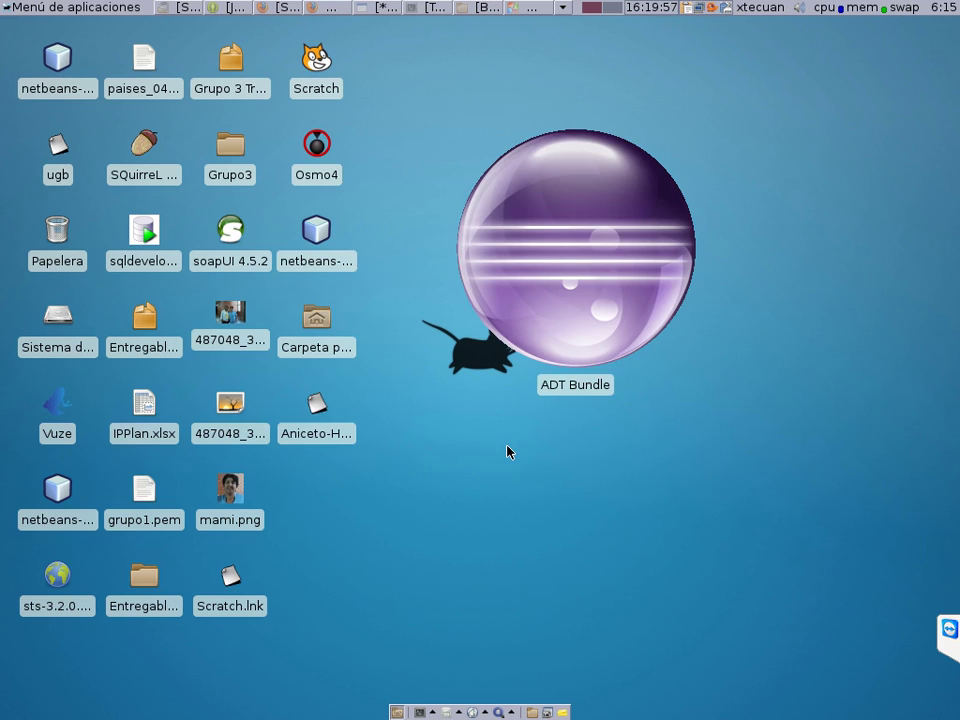
In the terminal, change into the Desktop folder and list its files.
click(430, 8)
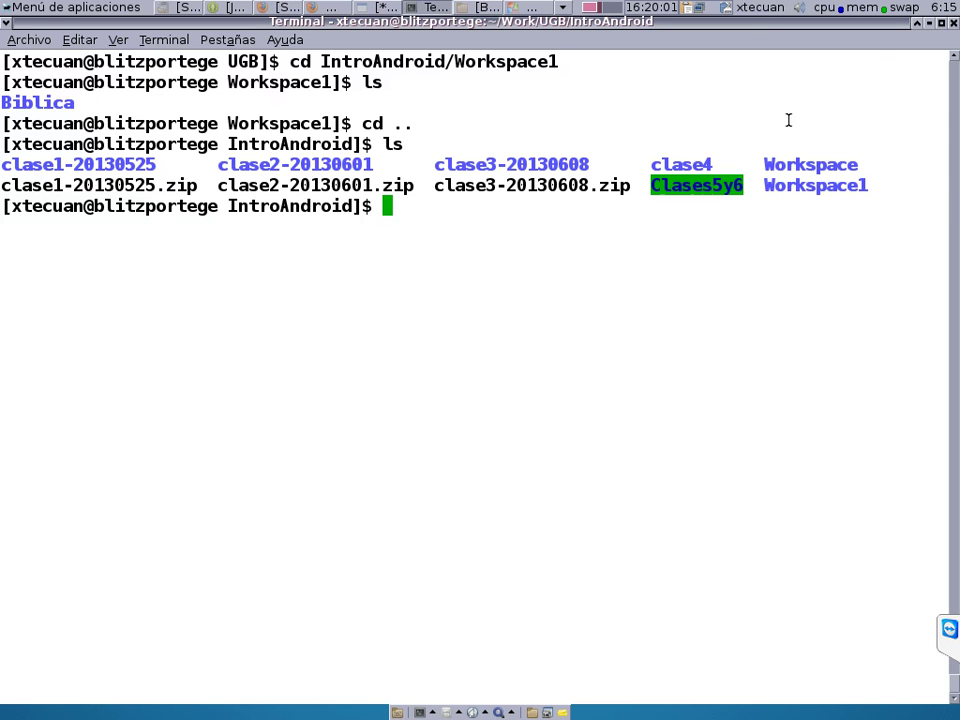
text(cd)
key(Return)
text(cd Es)
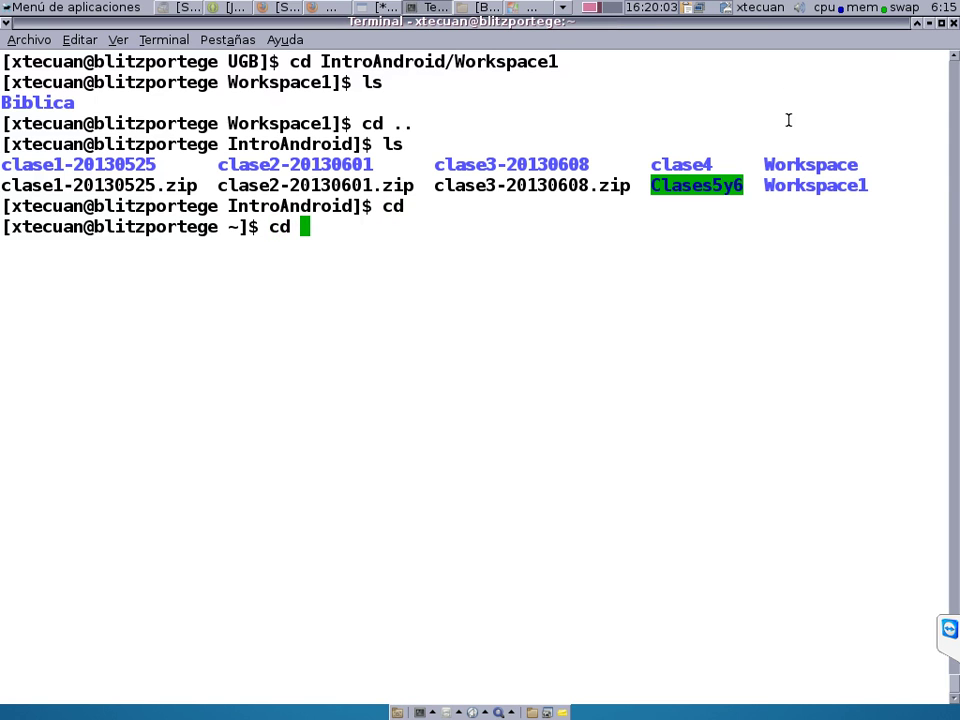
key(BackSpace)
key(BackSpace)
text(Des)
key(Tab)
key(Return)
text(ls)
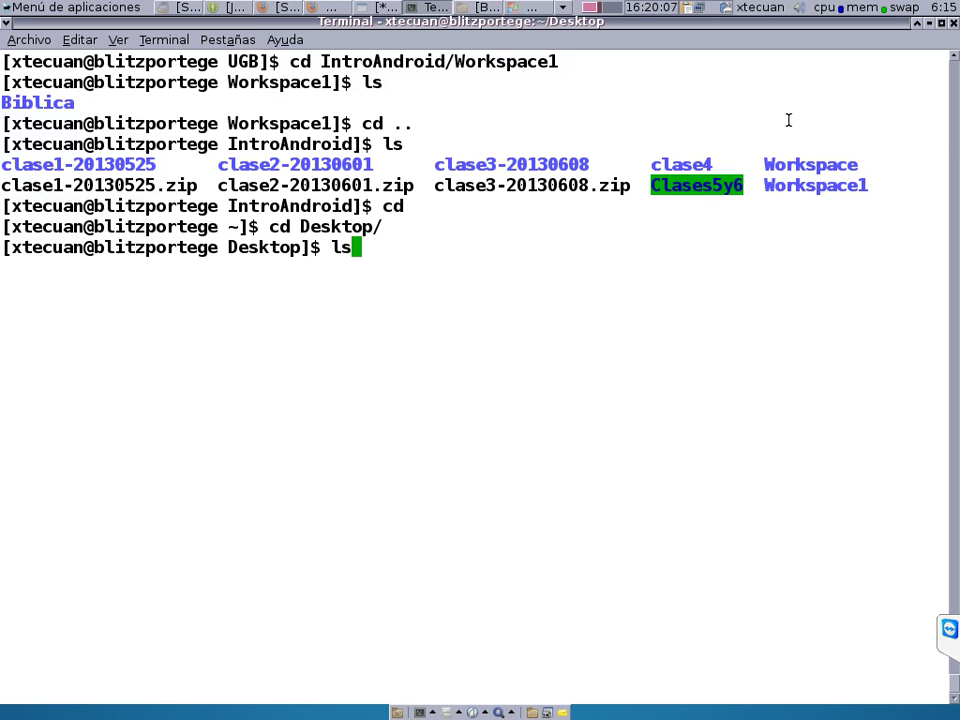
key(Return)
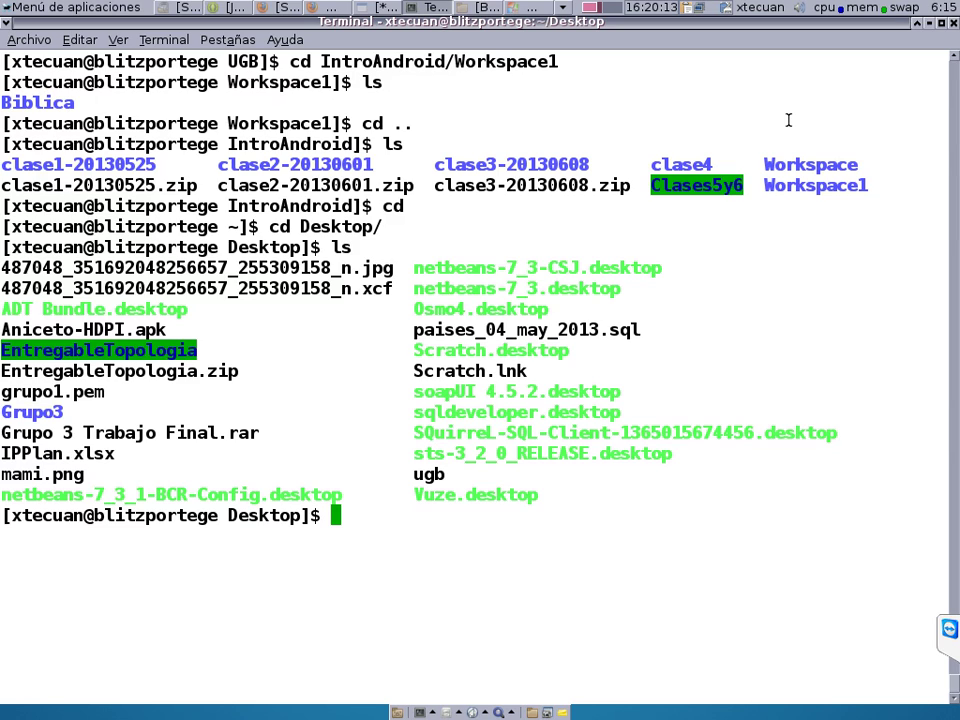
text(export )
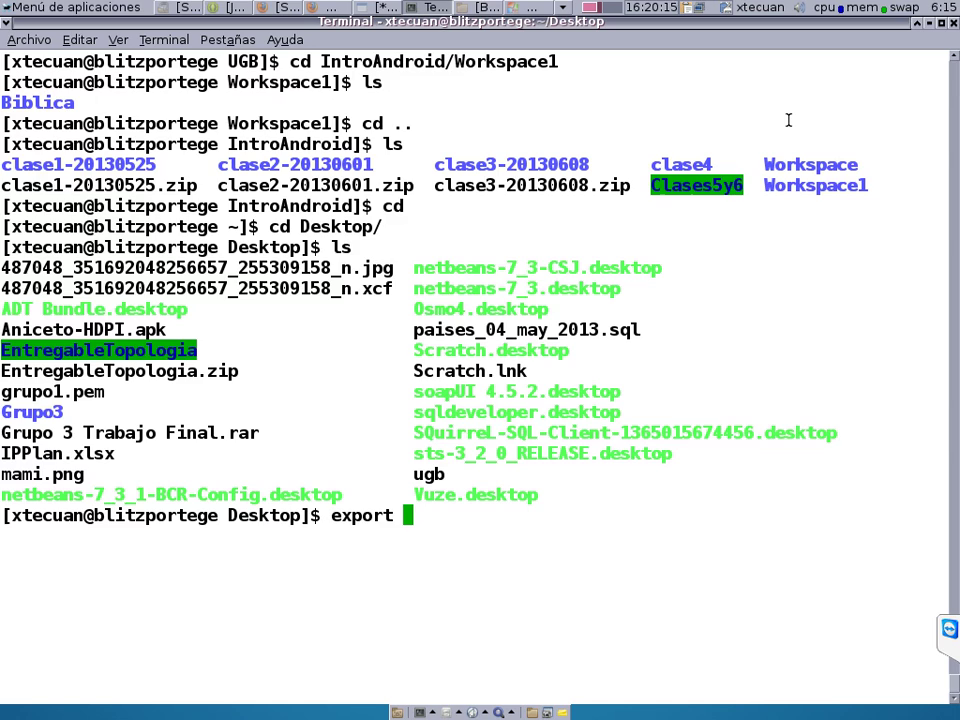
text(SDK_HOME)
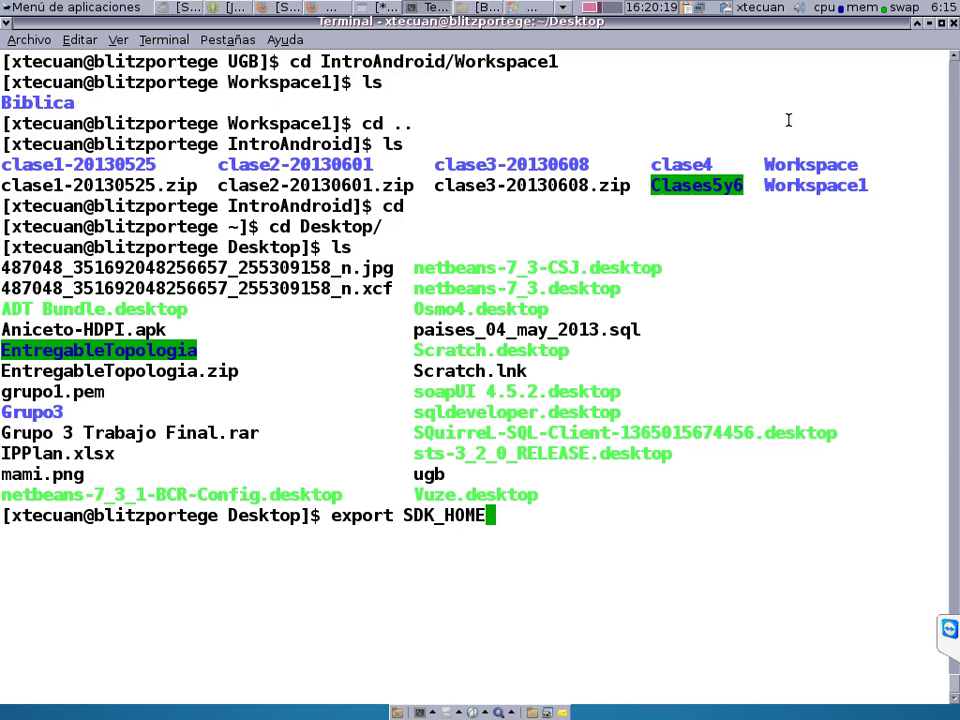
text(=/)
key(BackSpace)
text(~/J)
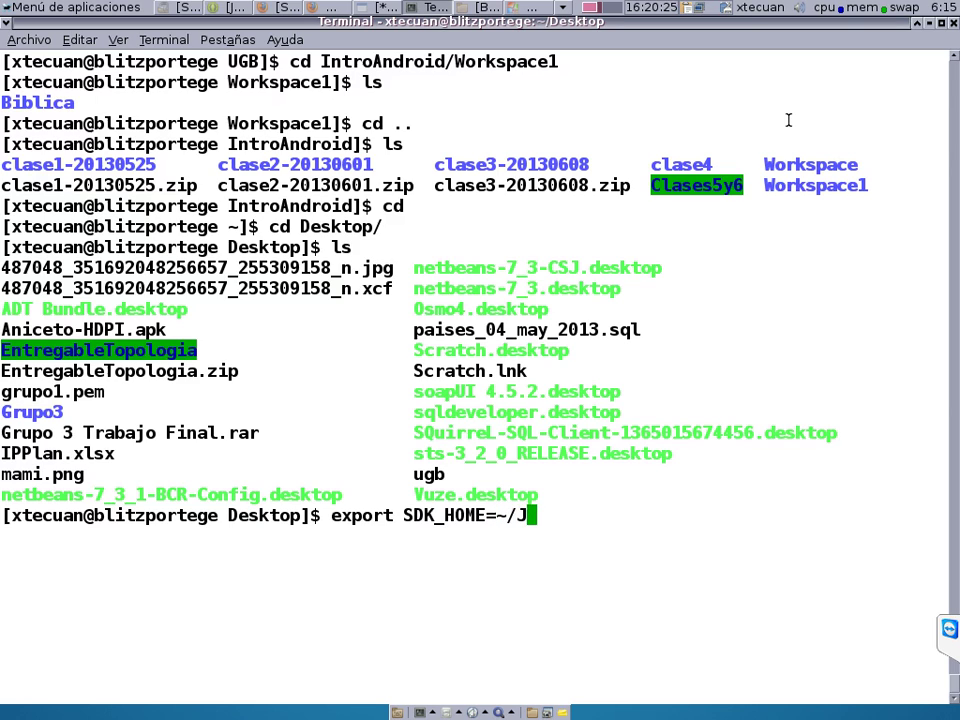
text(ava/)
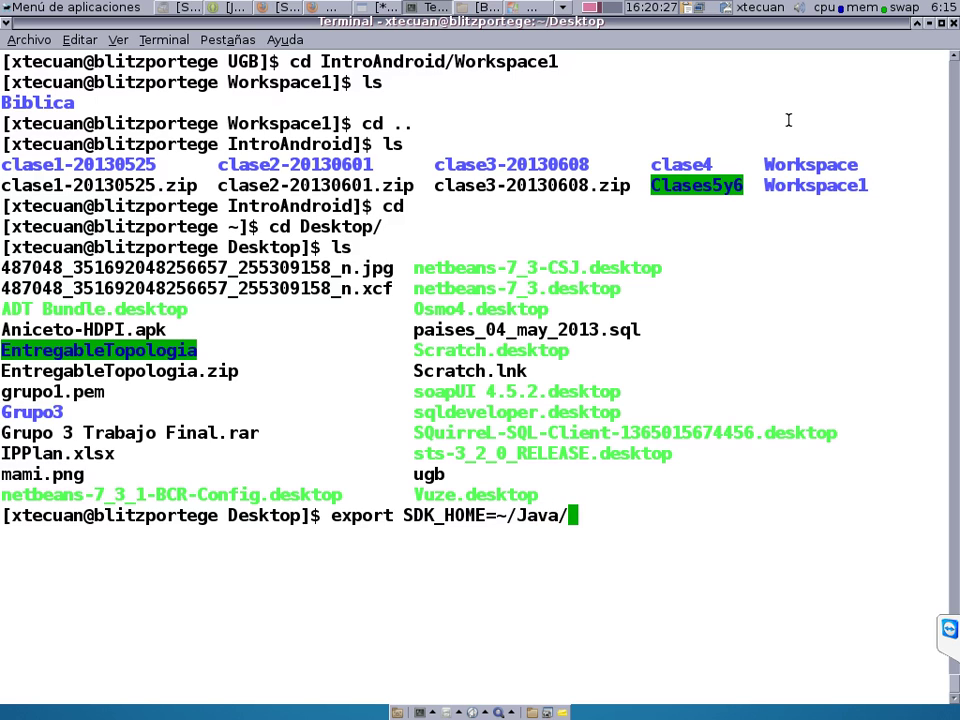
key(Tab)
key(Tab)
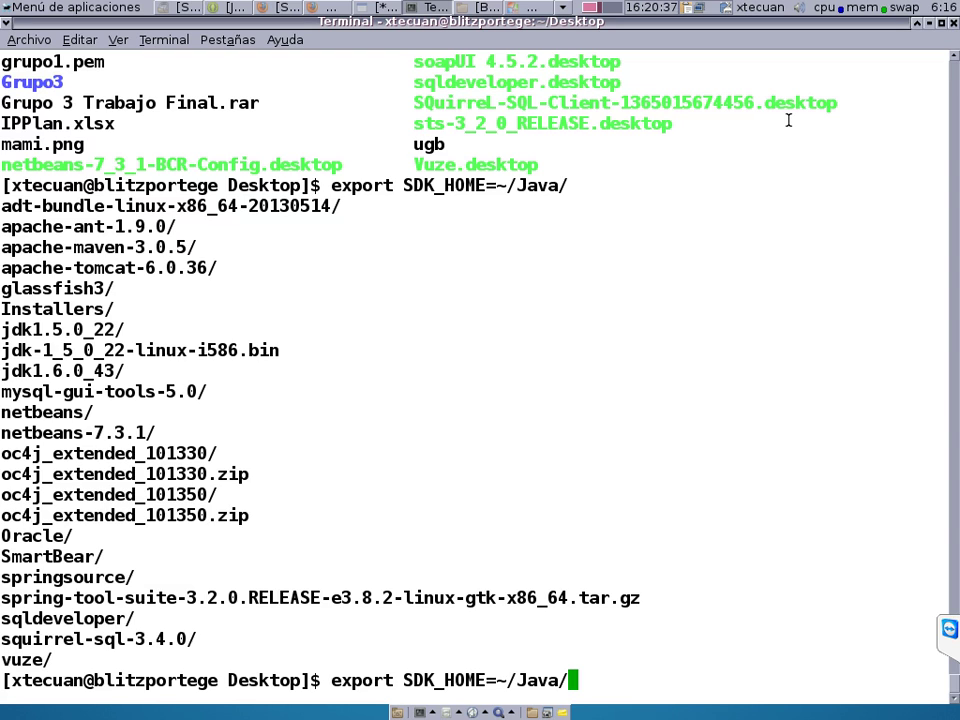
text(A)
key(BackSpace)
text(a)
key(Tab)
key(Tab)
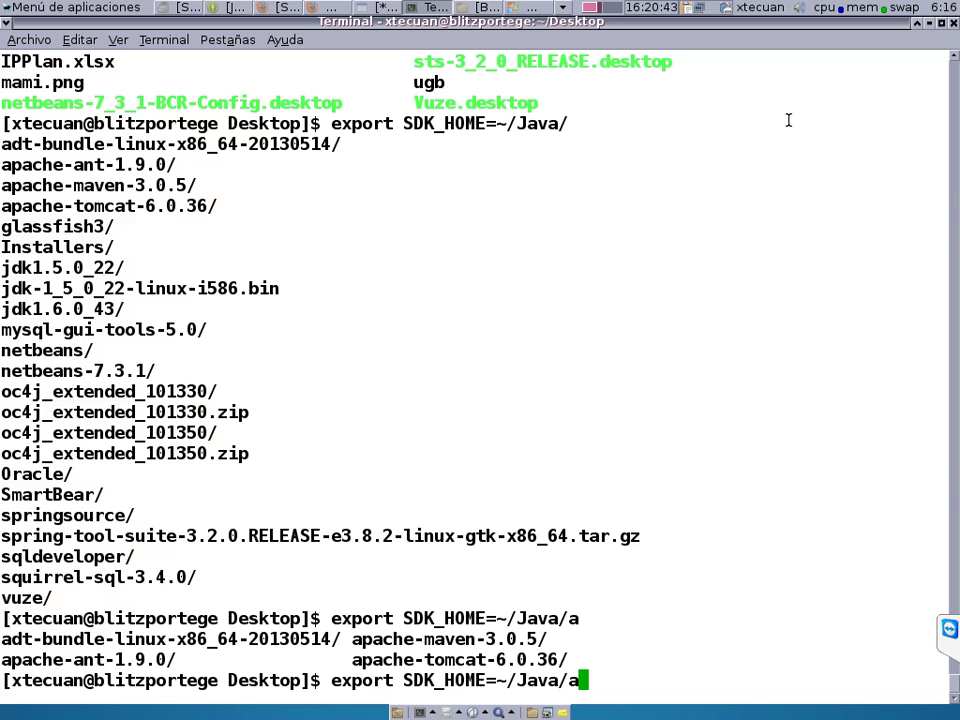
text(d)
key(Tab)
text(s)
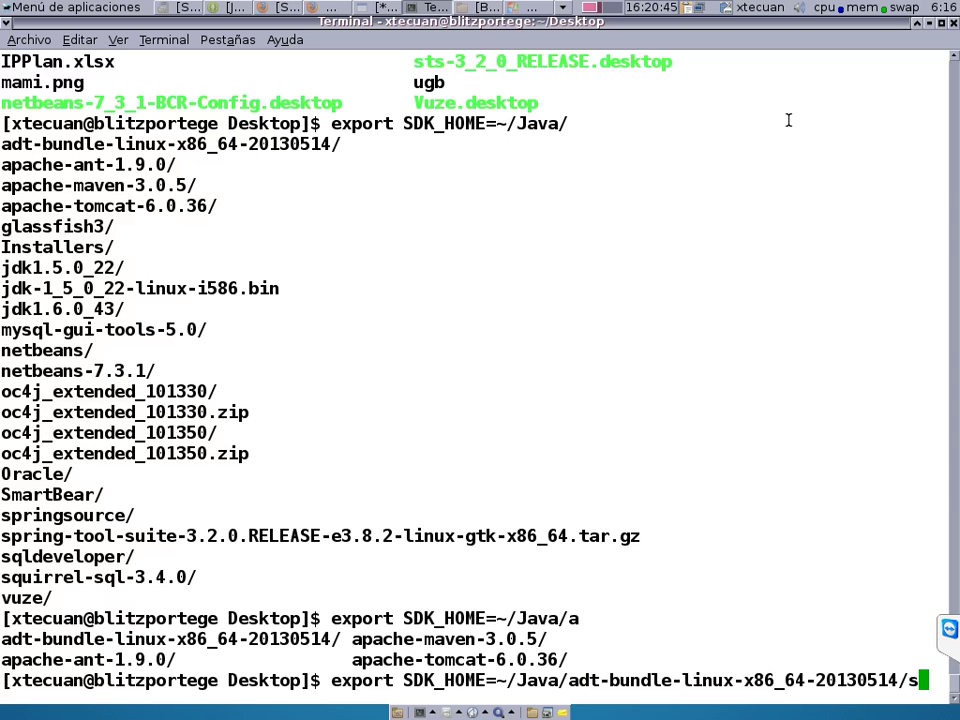
key(Tab)
text(b)
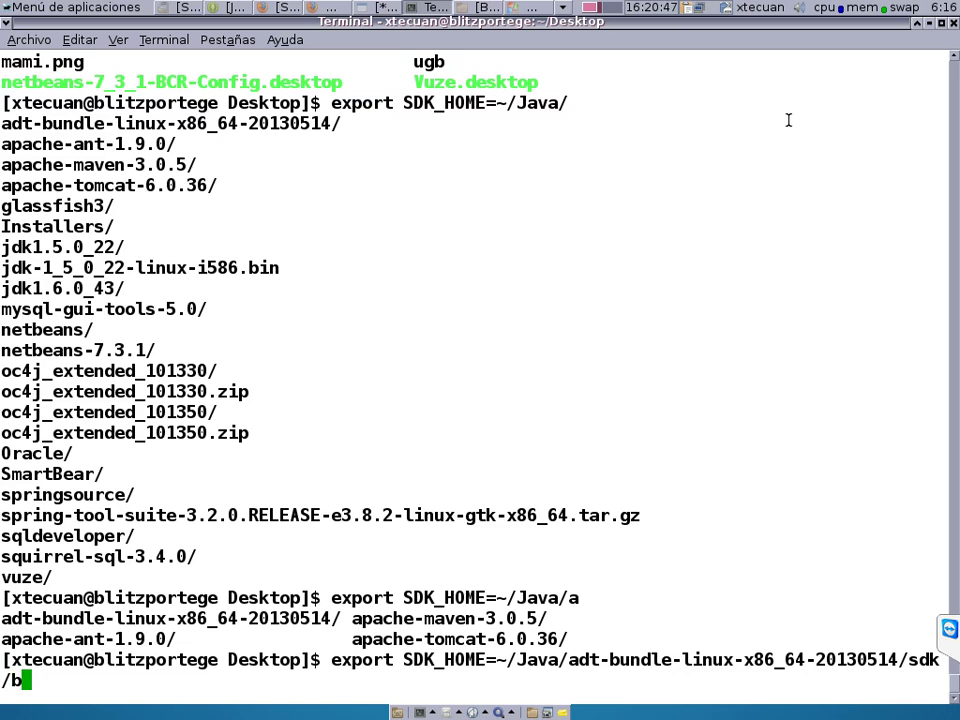
key(BackSpace)
key(BackSpace)
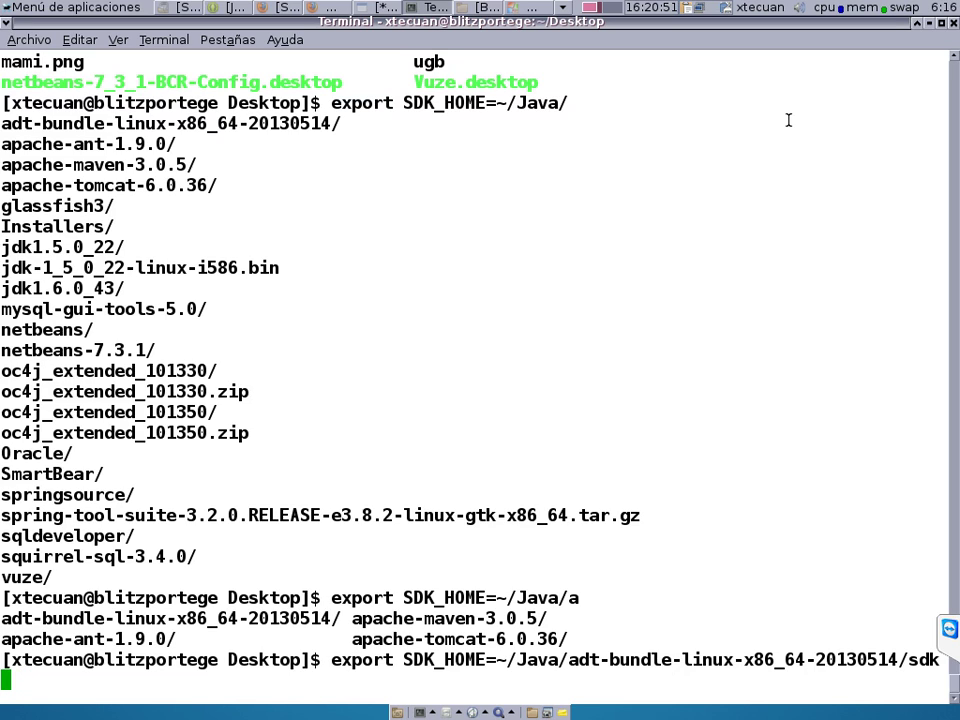
key(Return)
Prepend $SDK_HOME/bin to PATH and clear the screen.
text(export )
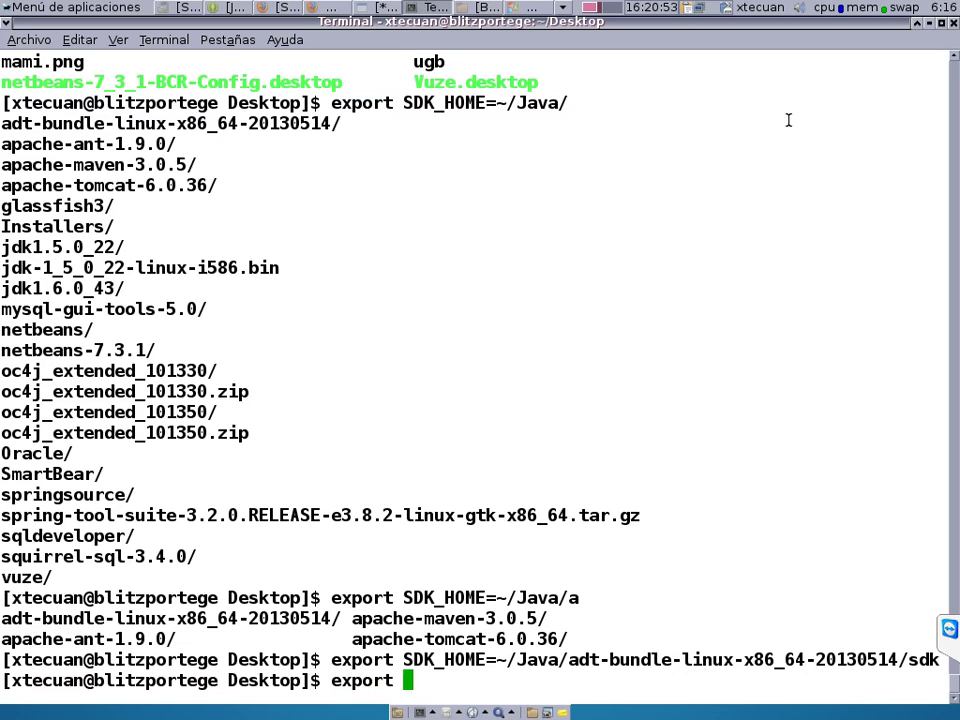
text(PATH=)
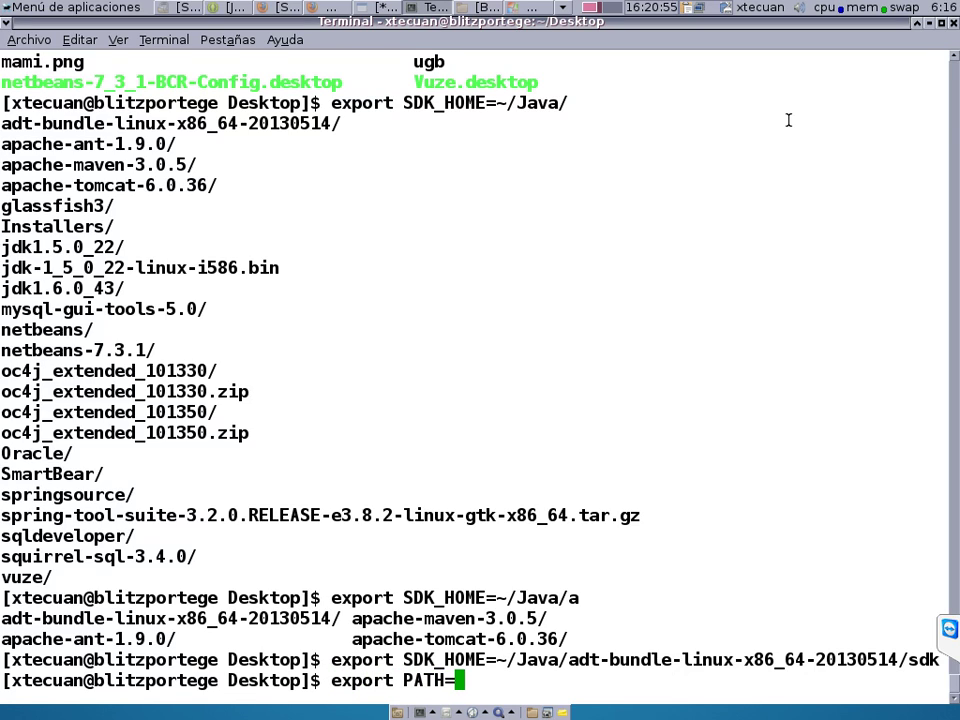
text($SDK_HOME)
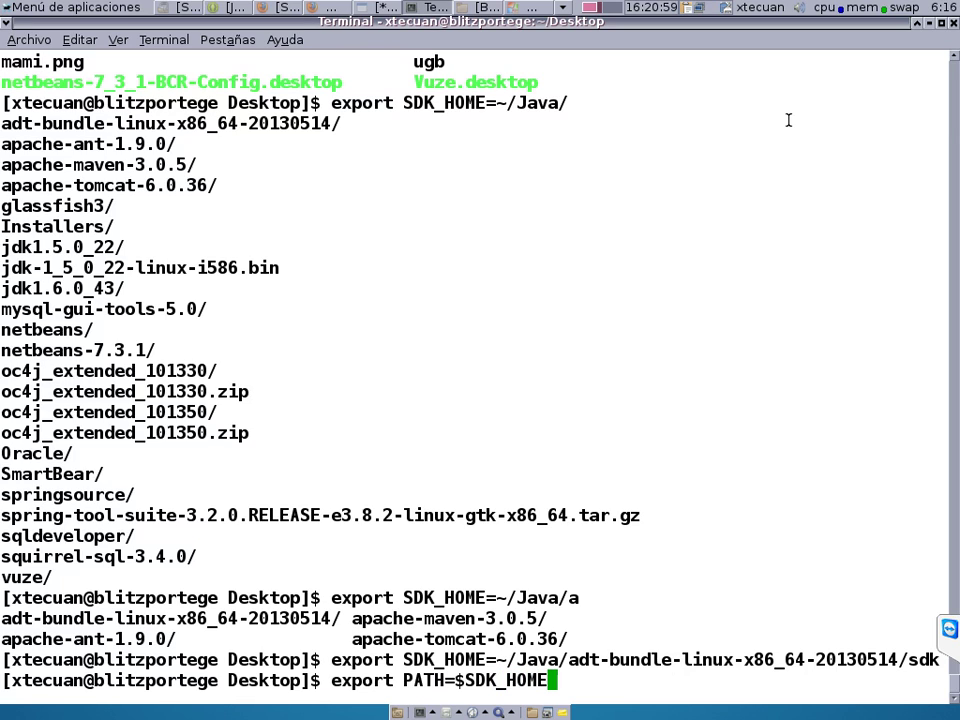
text(/bin)
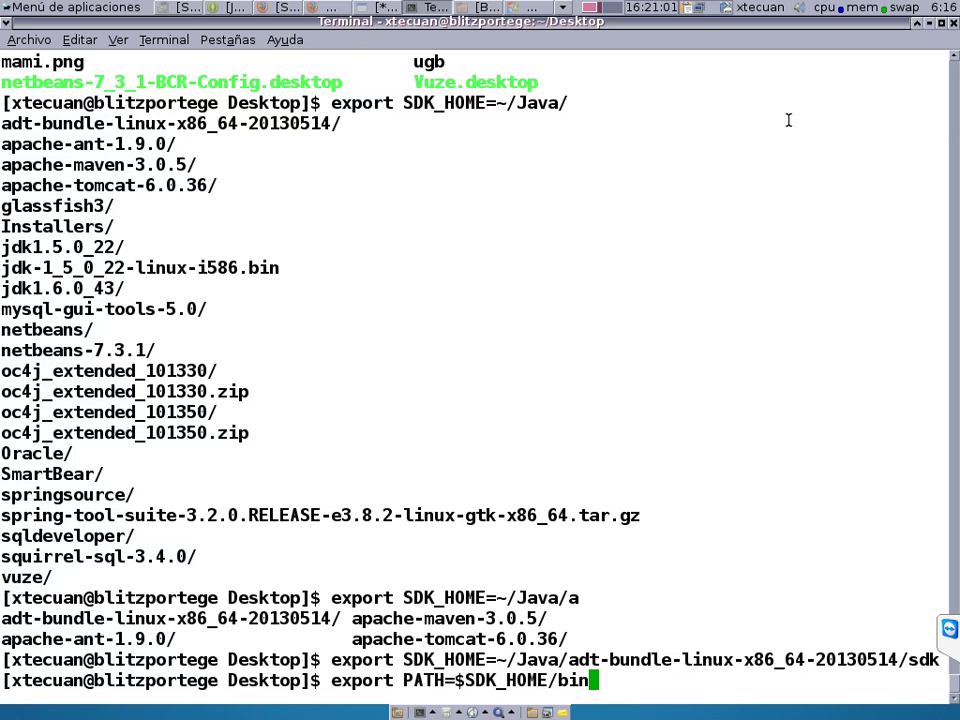
text(:$PA)
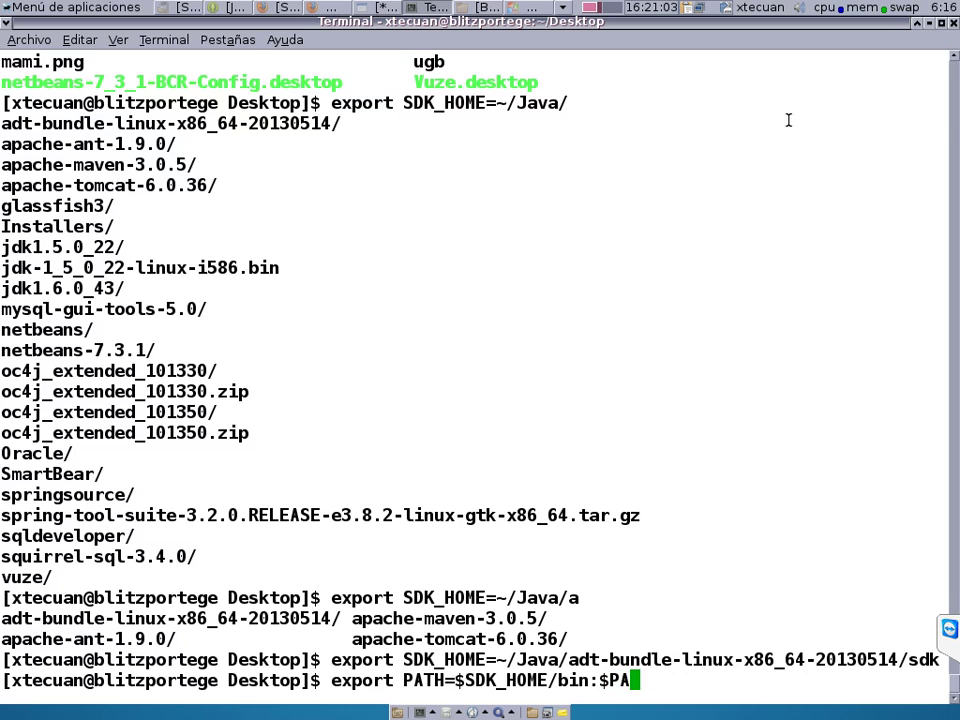
text(TH)
key(Return)
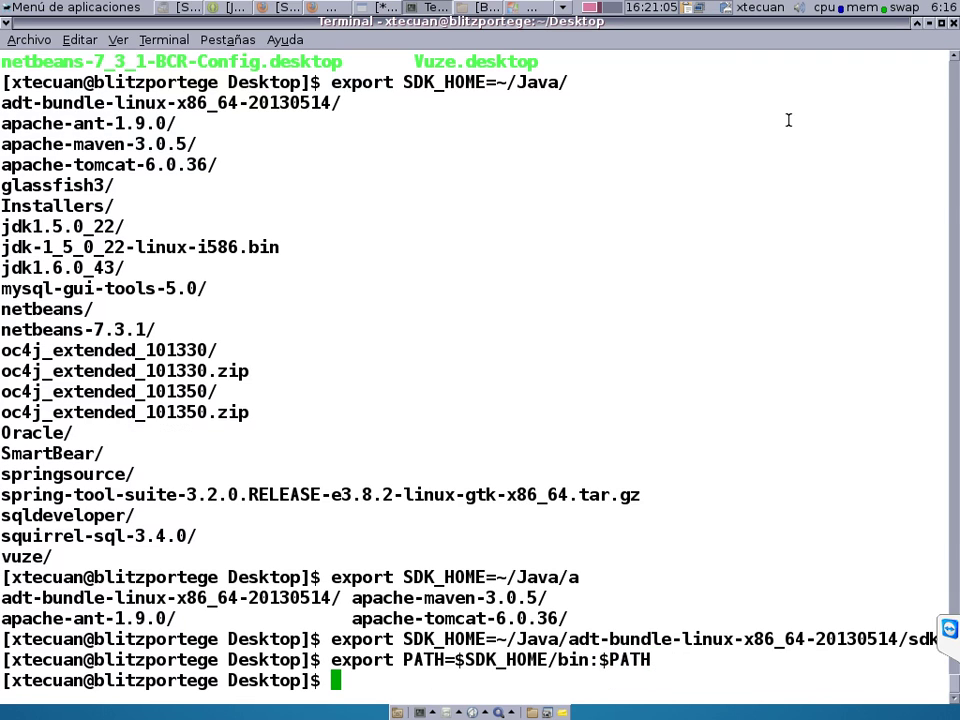
text(clear)
key(Return)
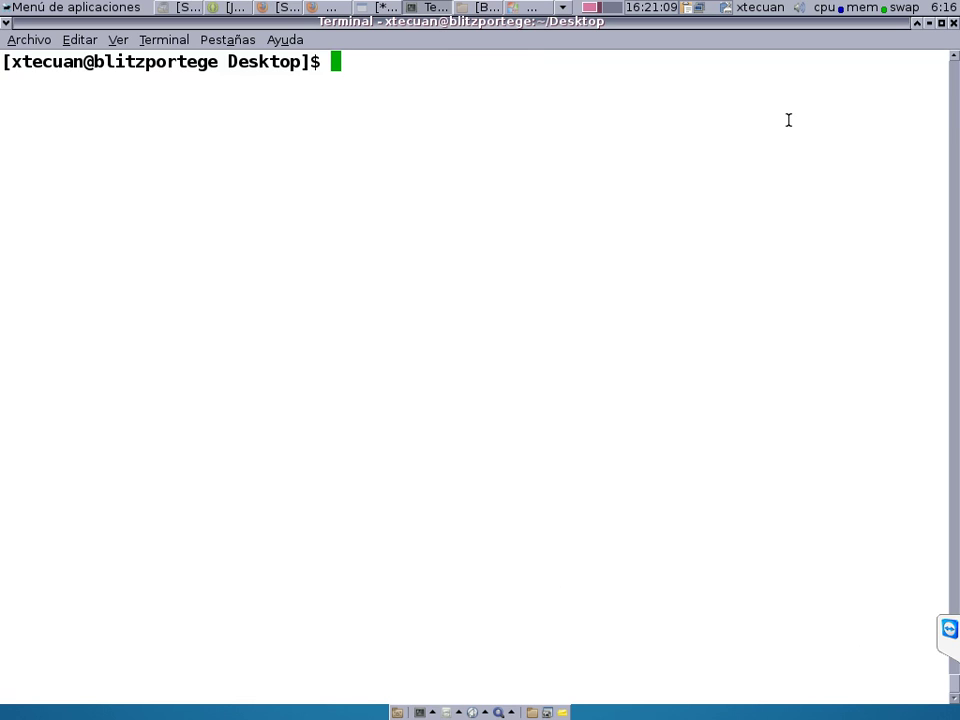
Check which zip-prefixed commands are available, then clear the screen.
text(ZI)
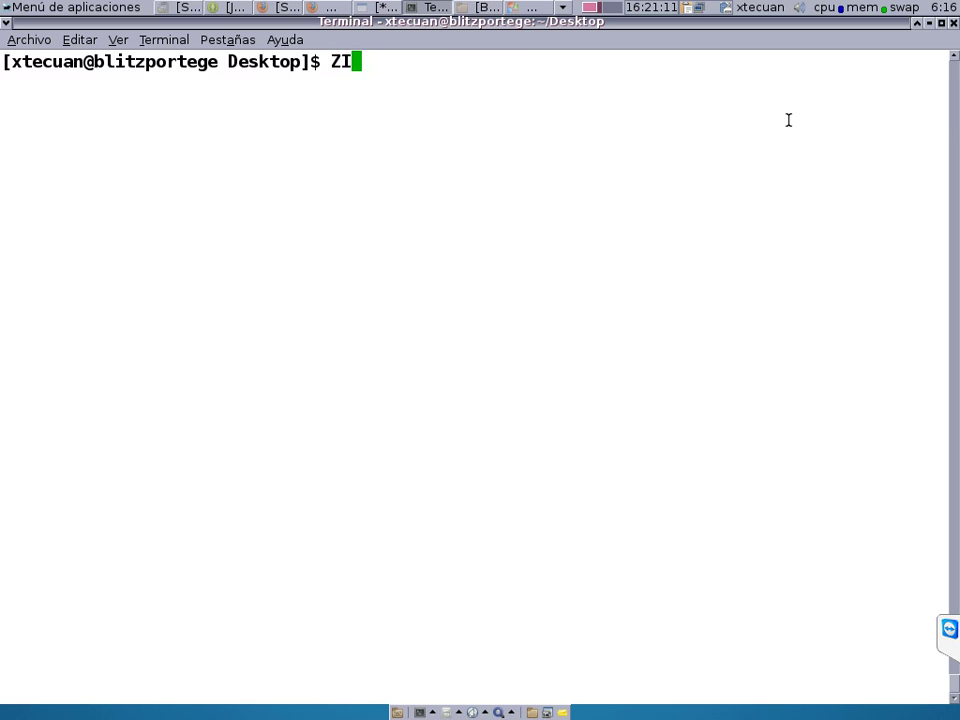
key(BackSpace)
key(BackSpace)
text(zip)
key(Tab)
key(Tab)
key(Tab)
key(Tab)
key(Tab)
key(Tab)
key(Tab)
key(Tab)
key(Tab)
key(Tab)
key(Tab)
key(Tab)
key(Tab)
key(Tab)
key(Tab)
key(Tab)
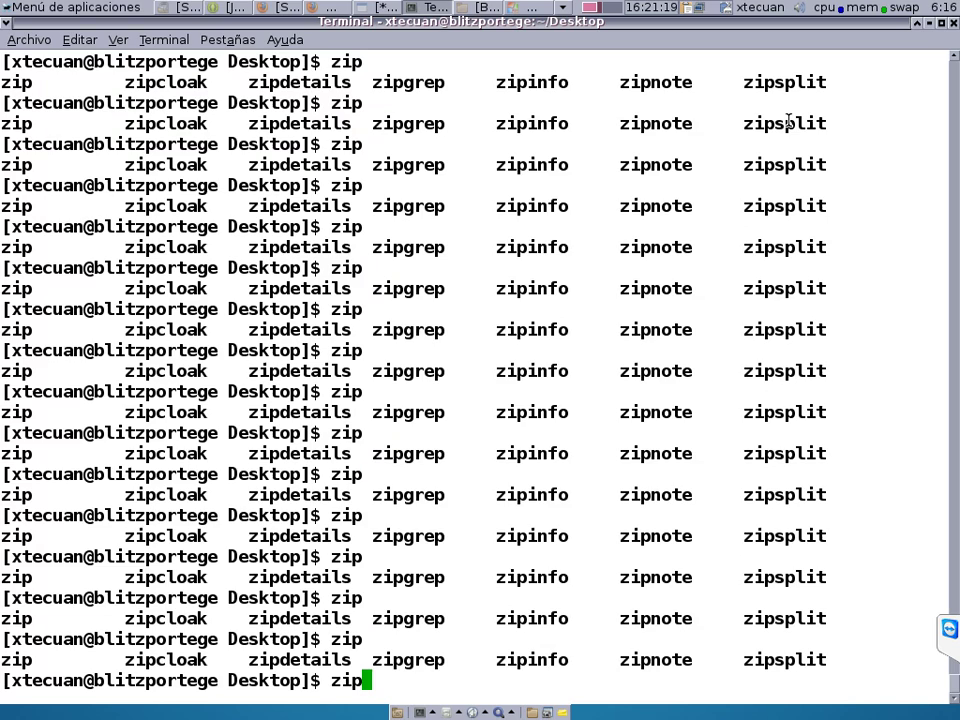
text(celar)
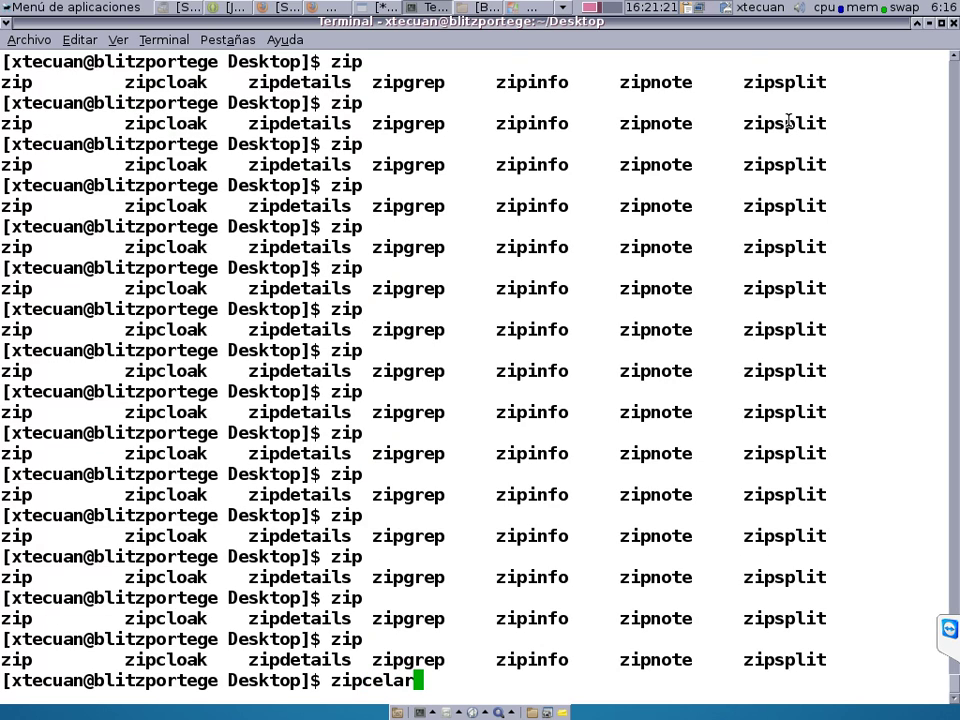
key(BackSpace)
key(BackSpace)
key(BackSpace)
key(BackSpace)
key(BackSpace)
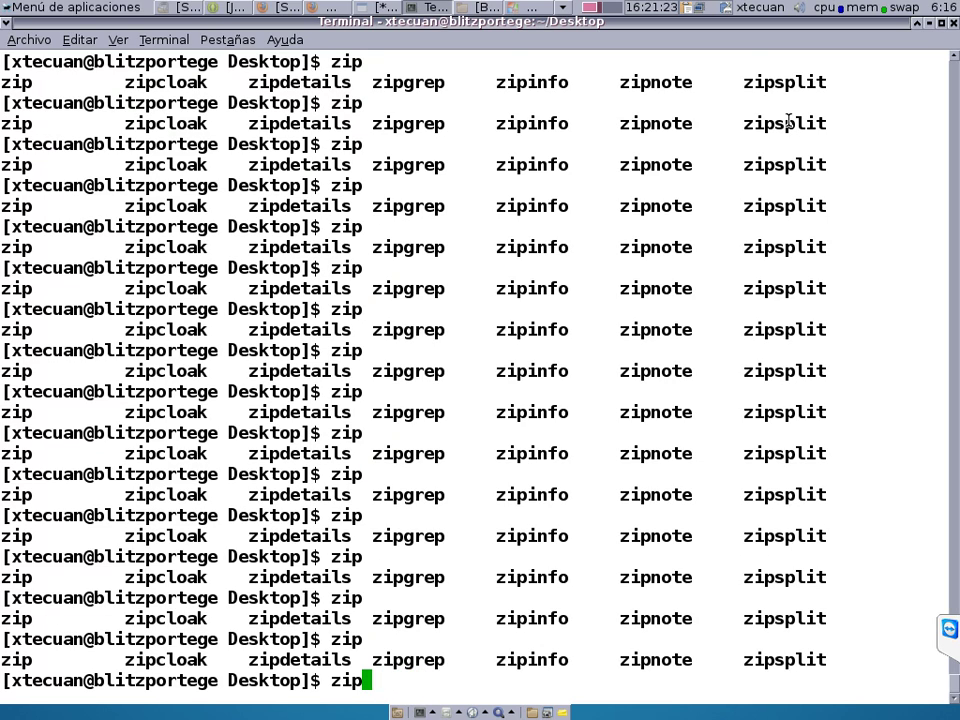
key(BackSpace)
key(BackSpace)
key(BackSpace)
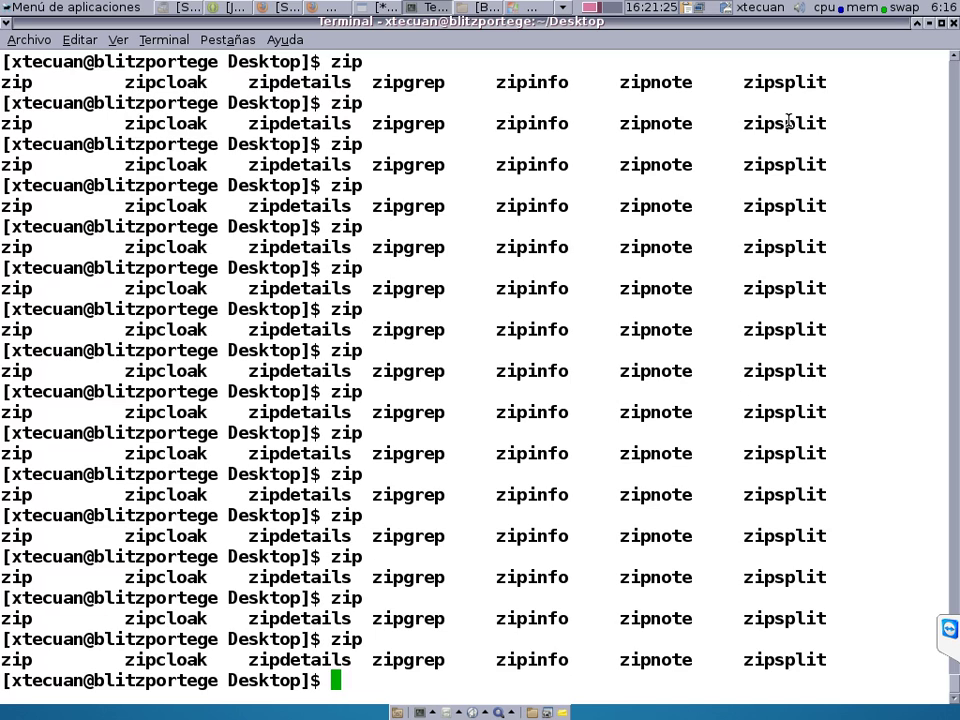
text(cñ)
key(BackSpace)
key(BackSpace)
text(clear)
key(Return)
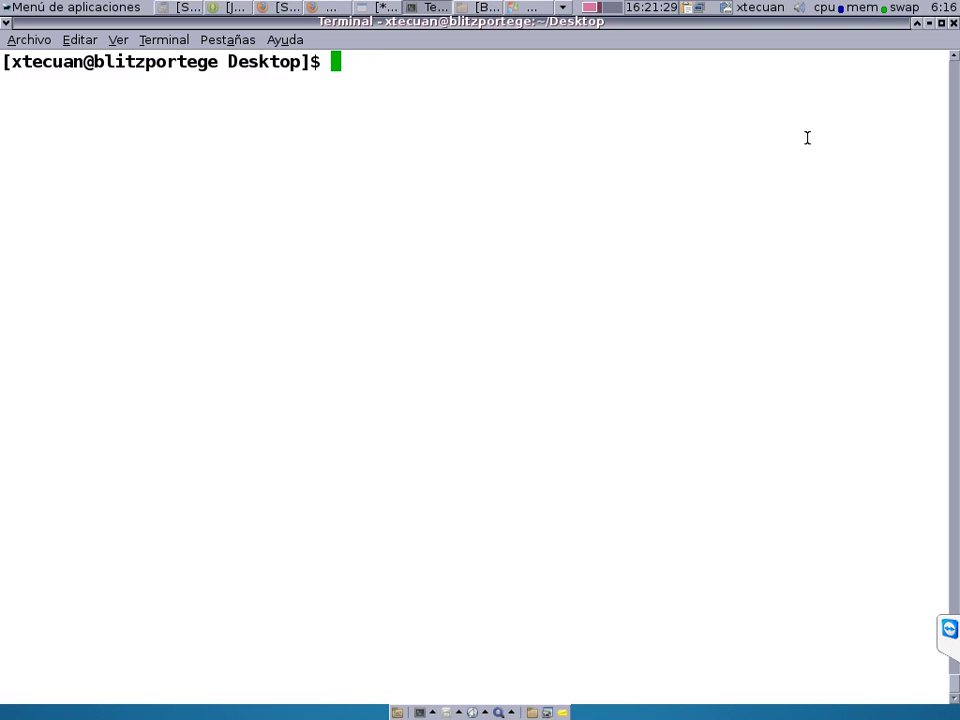
Prepend $SDK_HOME/tools to PATH with export PATH=$SDK_HOME/tools:$PATH, then clear.
key(Up)
key(Up)
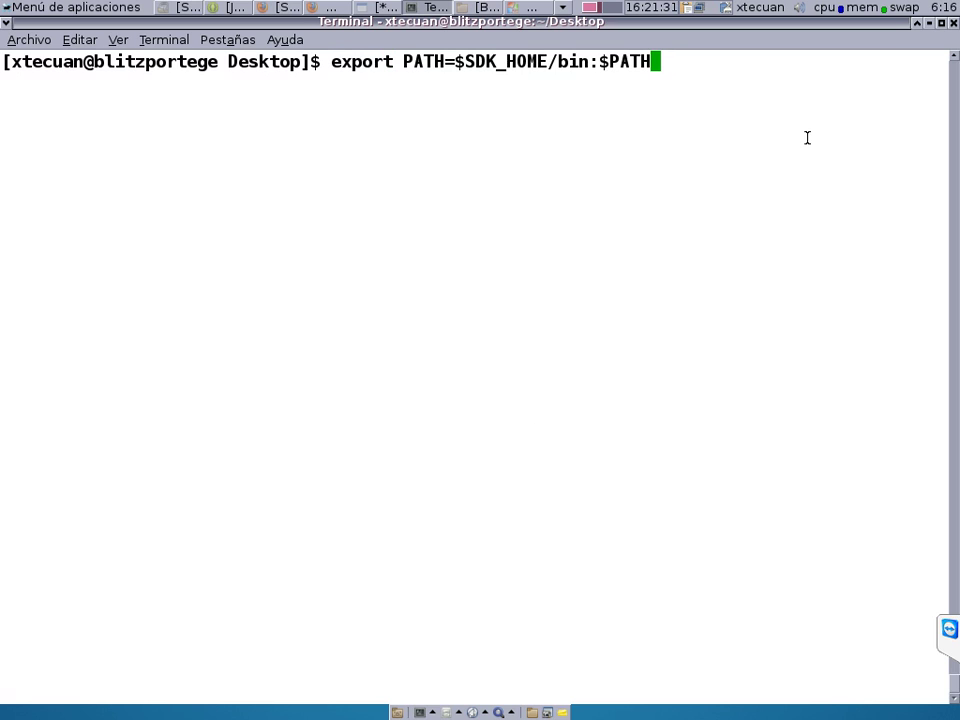
key(BackSpace)
key(BackSpace)
key(BackSpace)
key(BackSpace)
key(BackSpace)
key(BackSpace)
key(BackSpace)
key(BackSpace)
key(BackSpace)
text(tools)
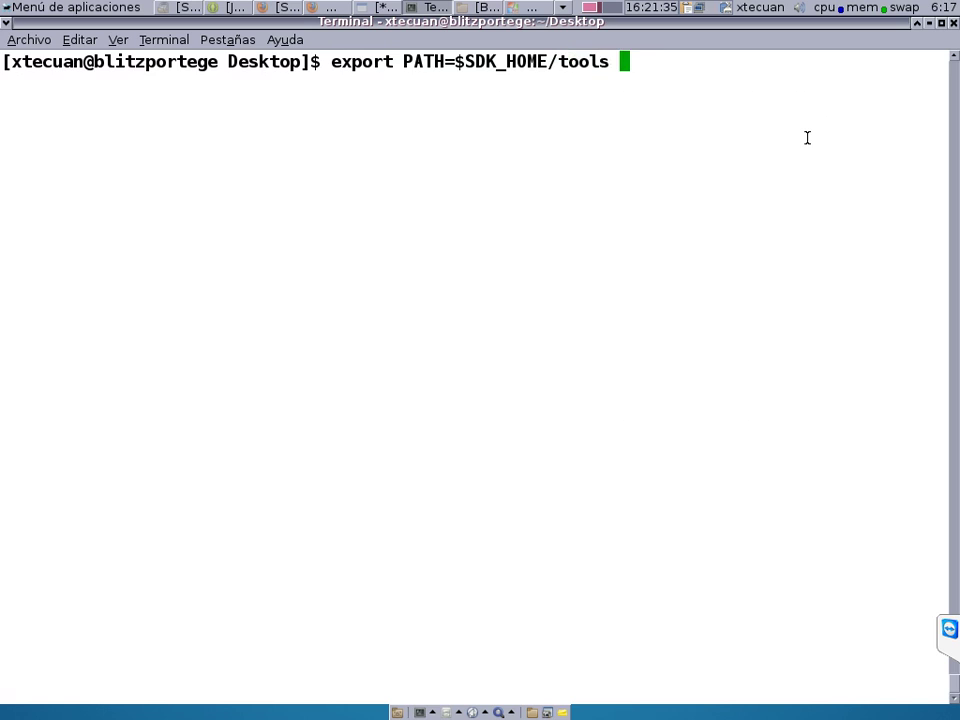
key(BackSpace)
text(/)
key(Tab)
key(Tab)
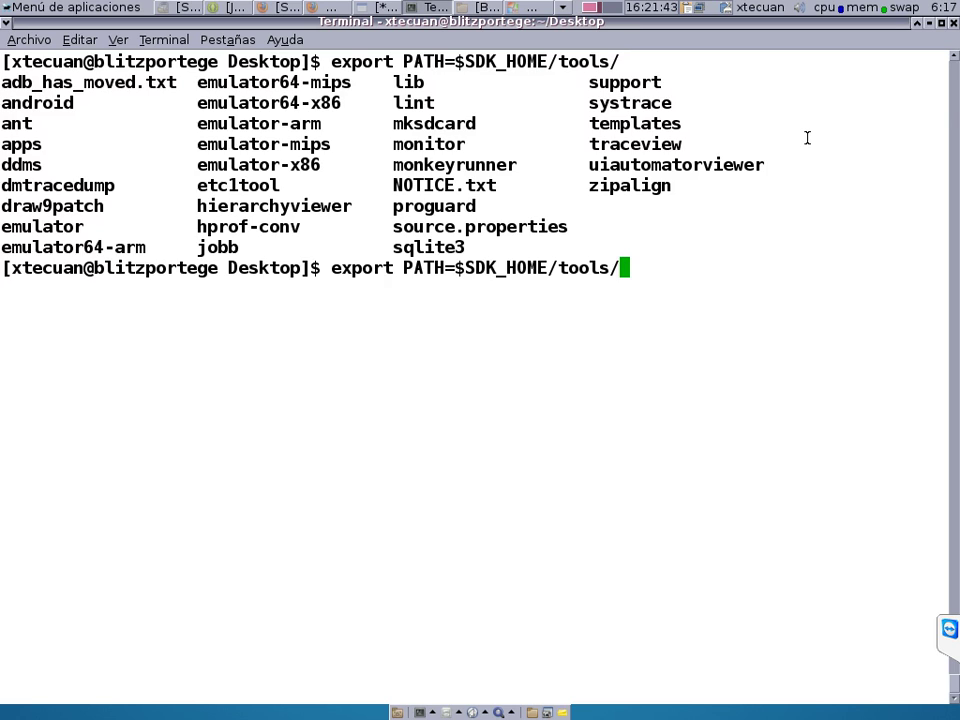
key(BackSpace)
text(:$PATH)
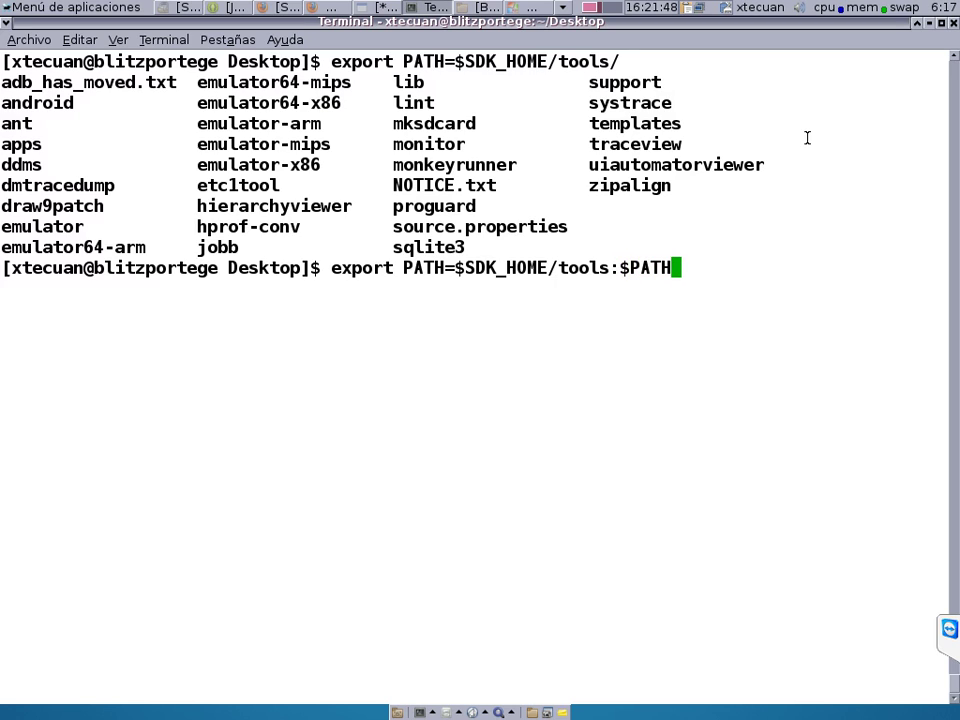
key(Return)
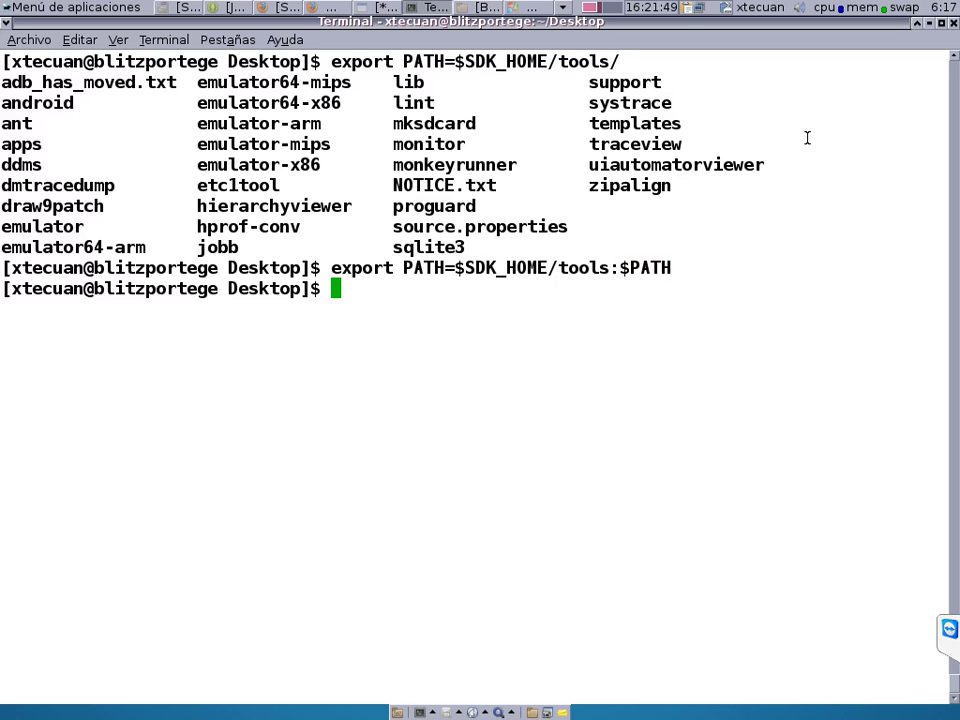
text(clear)
key(Return)
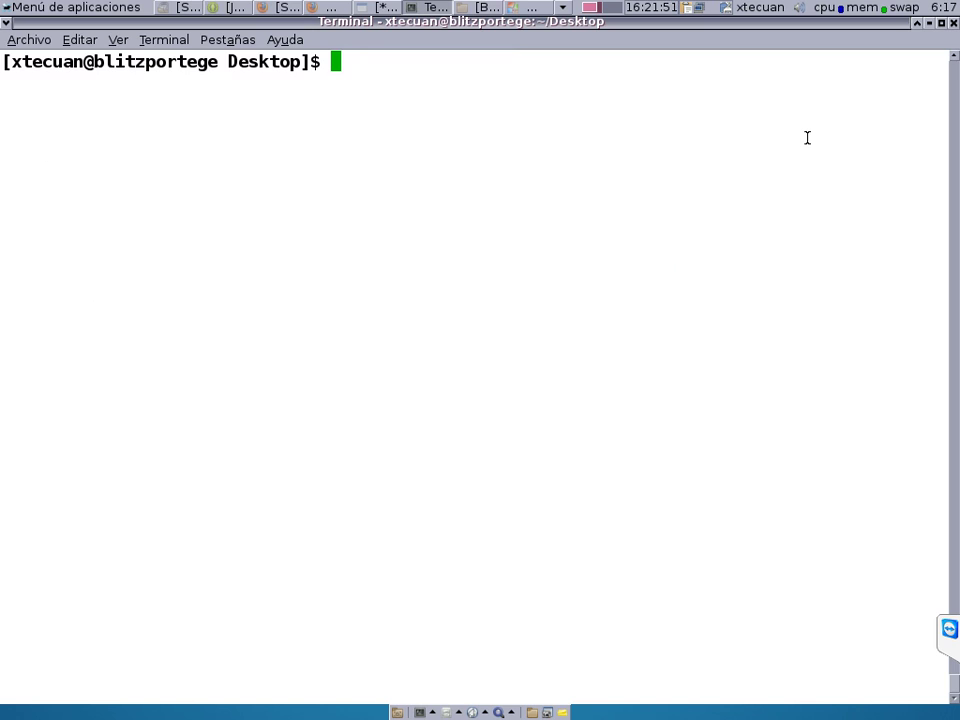
Run zipalign with no arguments to display its usage help.
text(zipalign zip)
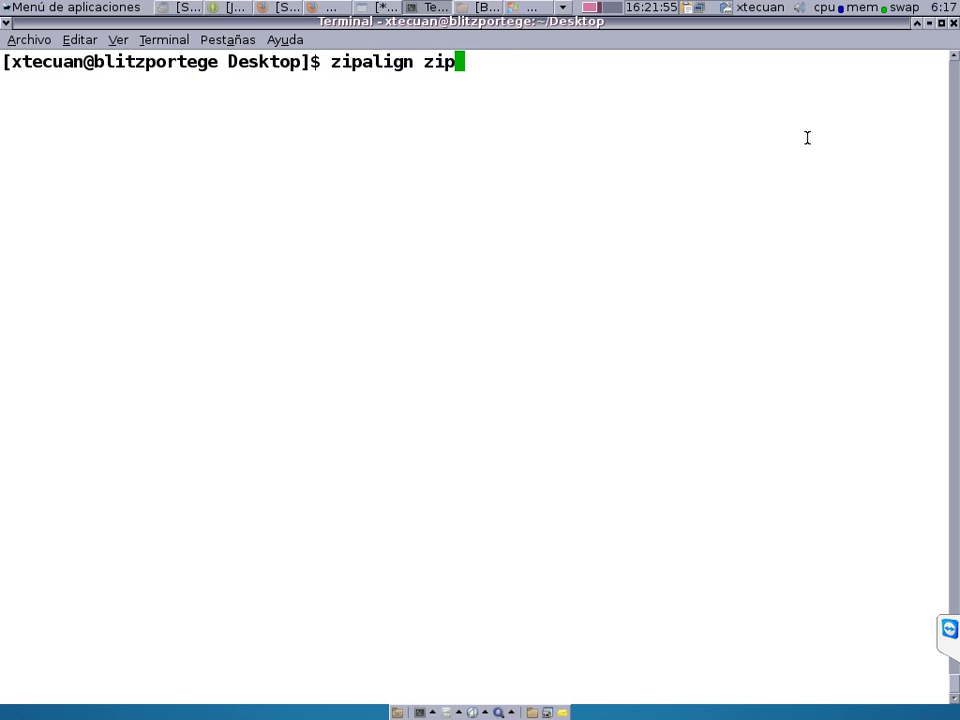
key(BackSpace)
key(BackSpace)
key(BackSpace)
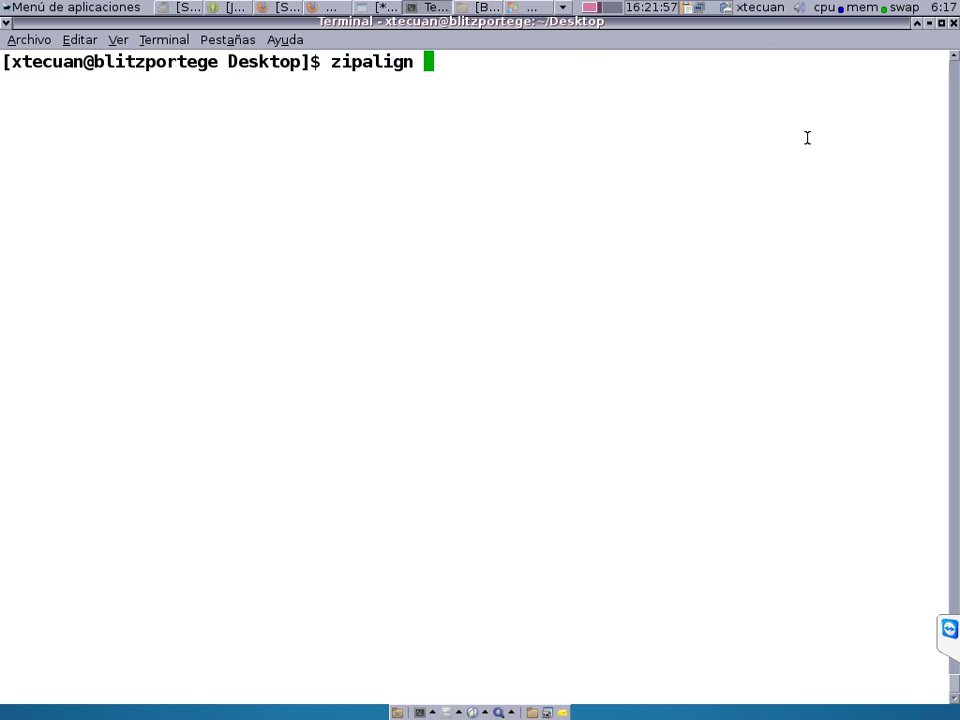
key(Return)
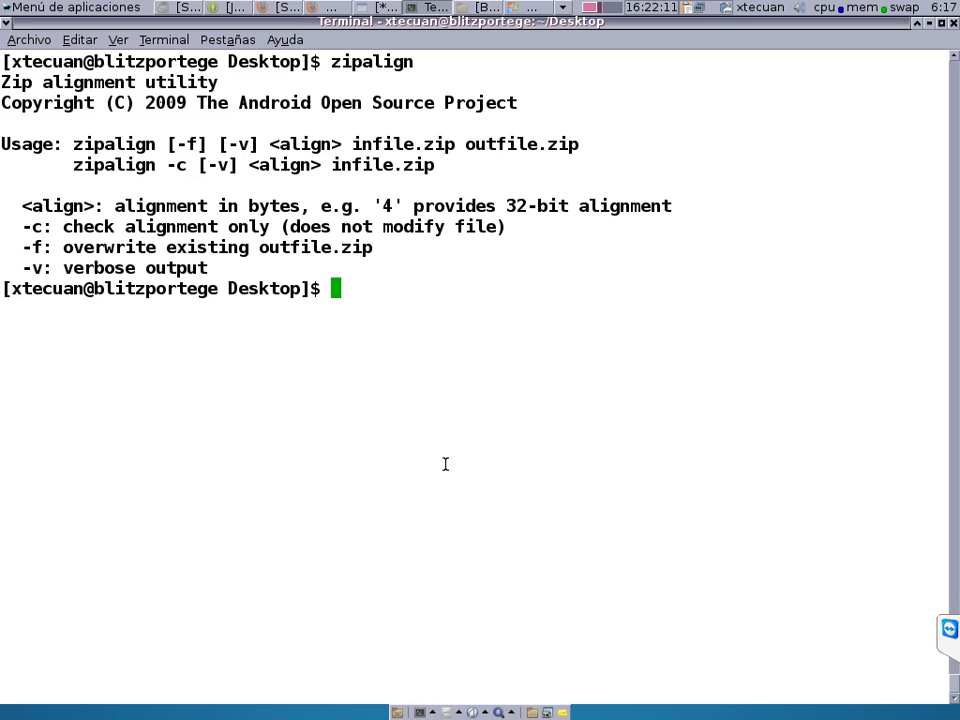
Run zipalign -v 4 Aniceto-HDPI.apk Aniceto-HDPI-v1.apk, using Tab completion for the names.
text(zip)
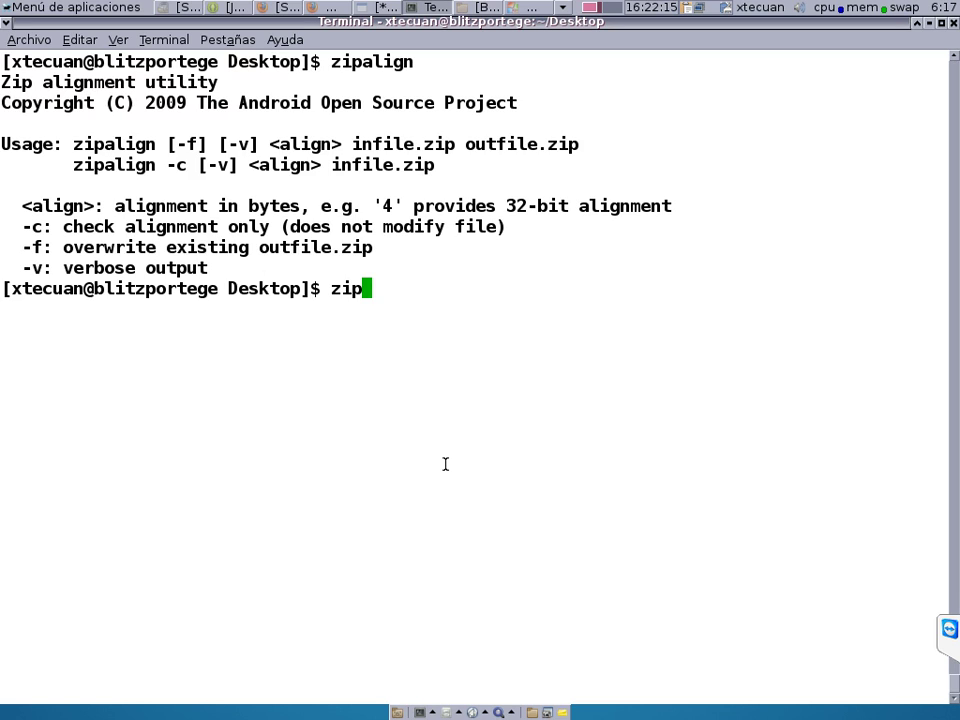
text(al)
key(Tab)
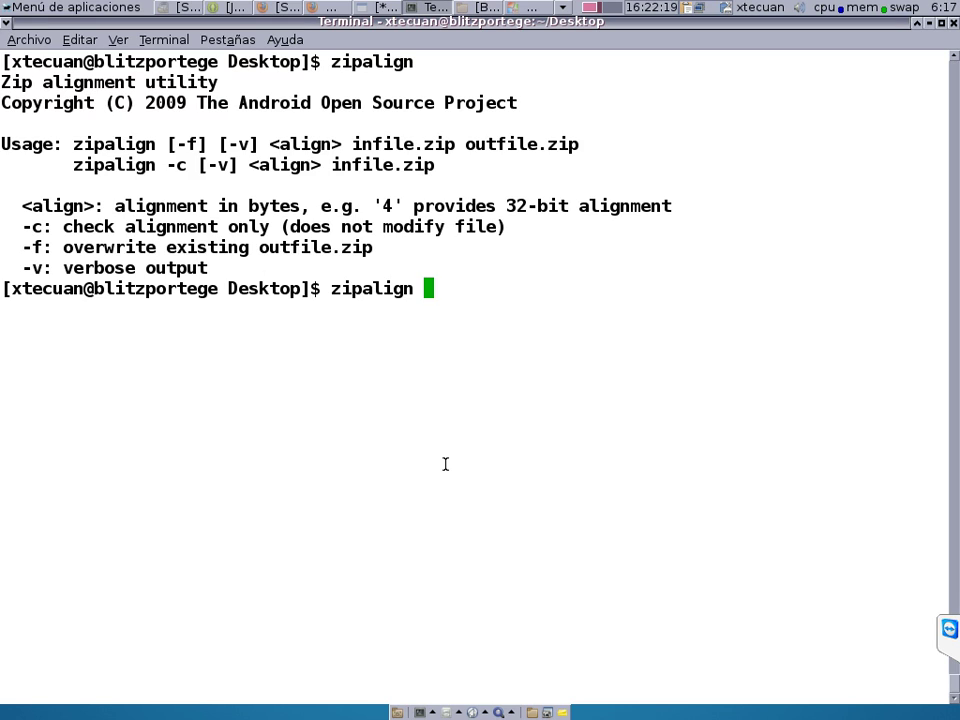
text(-v 4 )
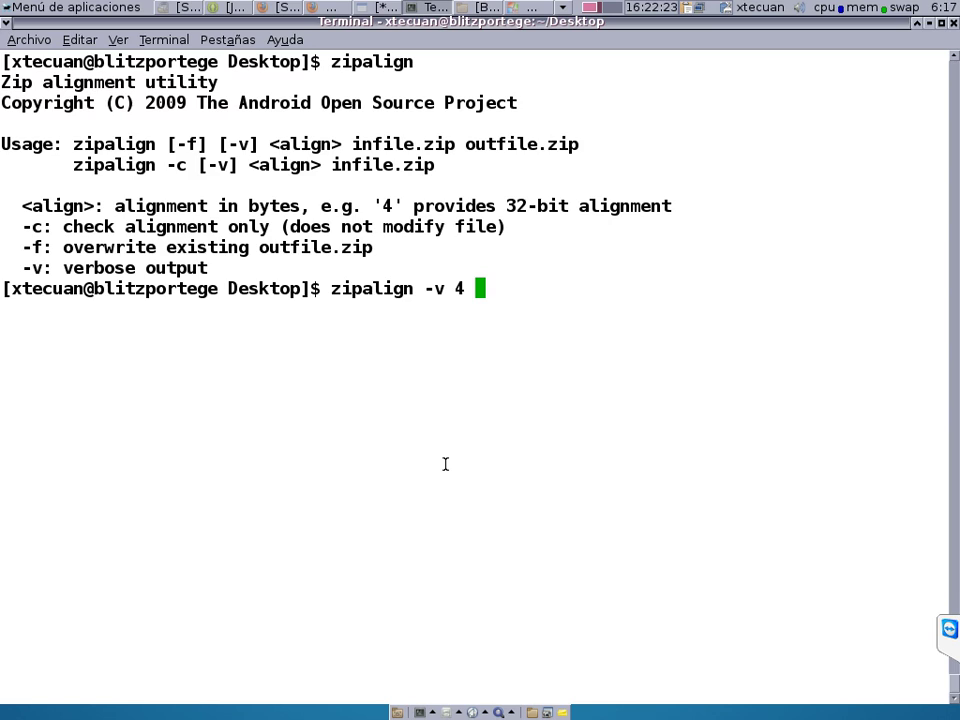
text(an)
key(BackSpace)
key(BackSpace)
text(An)
key(Tab)
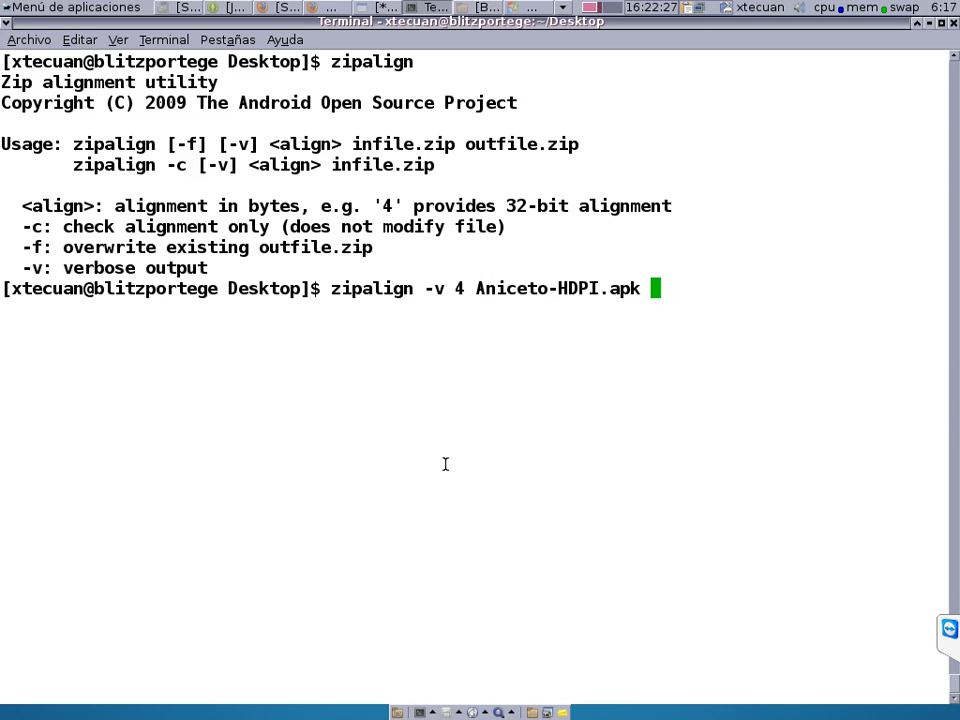
text(A)
key(Tab)
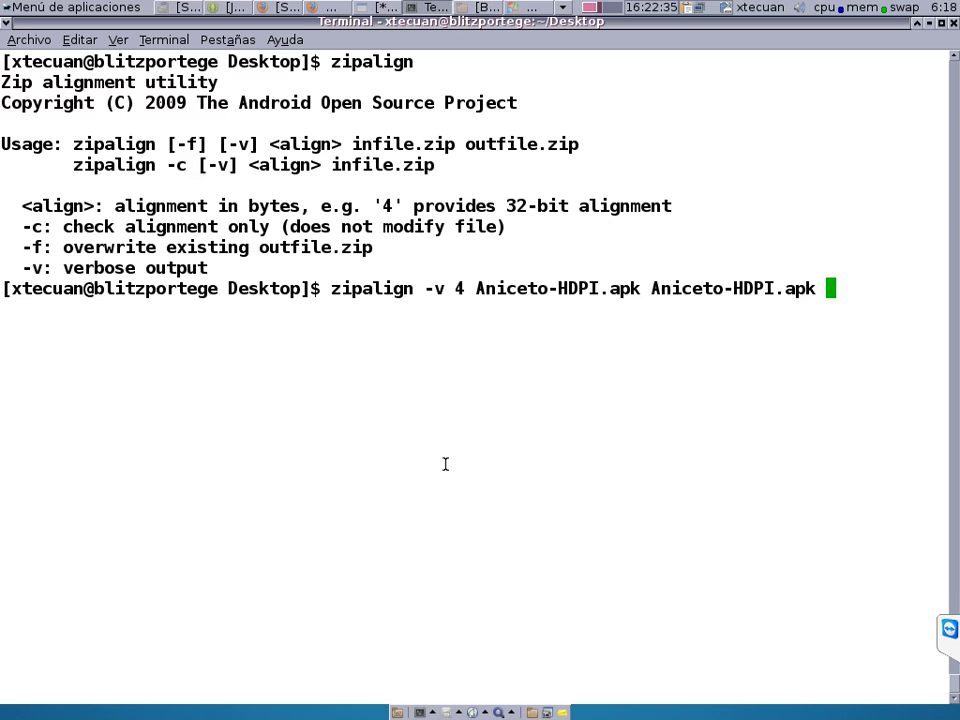
key(Left)
key(Left)
key(Left)
key(Left)
key(Left)
text(-)
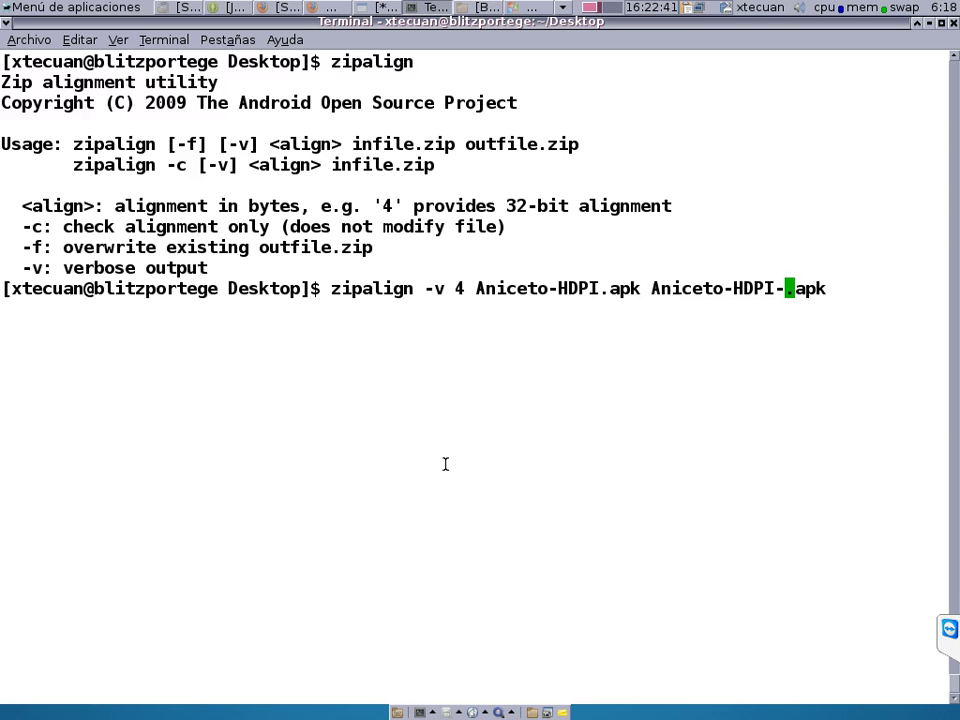
text(v1)
key(Return)
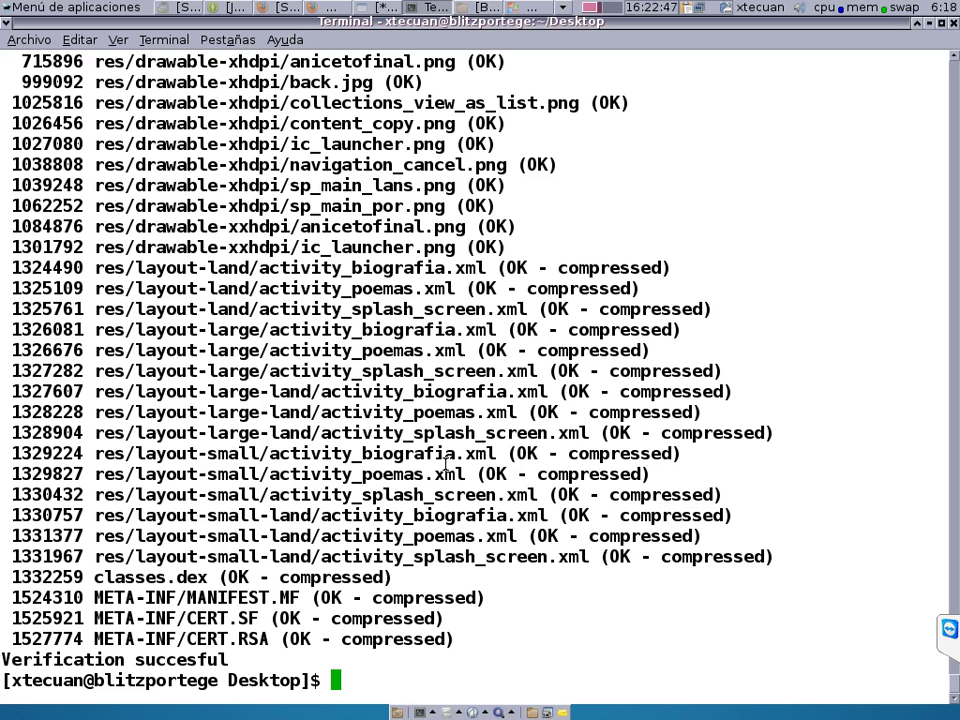
Clear the terminal, run ls, and select the Aniceto-HDPI-v1.apk and Aniceto-HDPI.apk names.
text(clear)
key(Return)
text(ls)
key(Return)
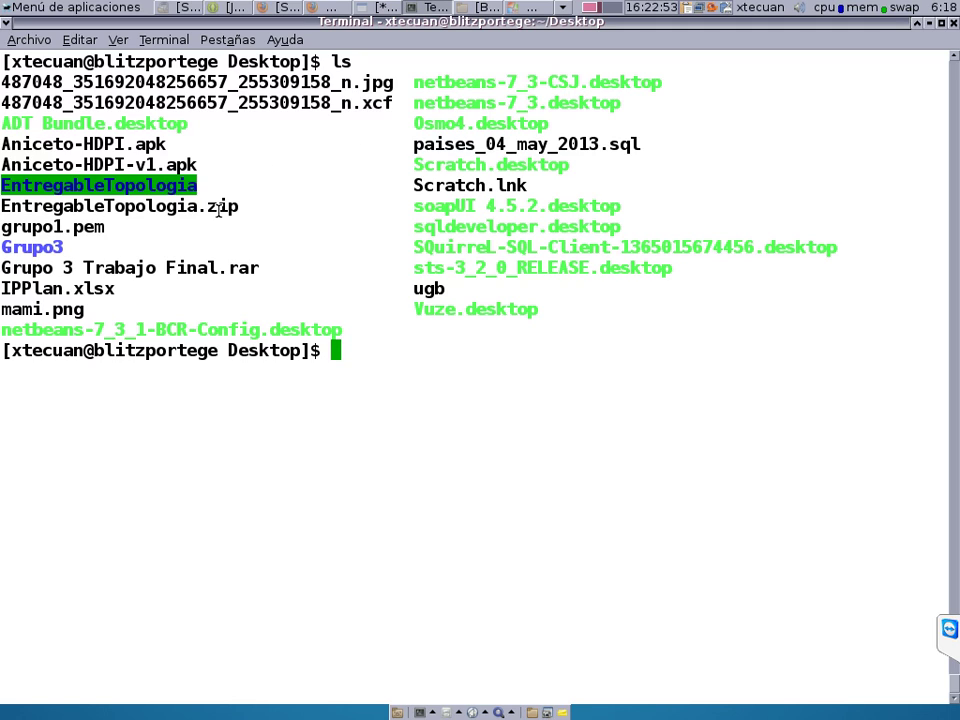
double_click(124, 165)
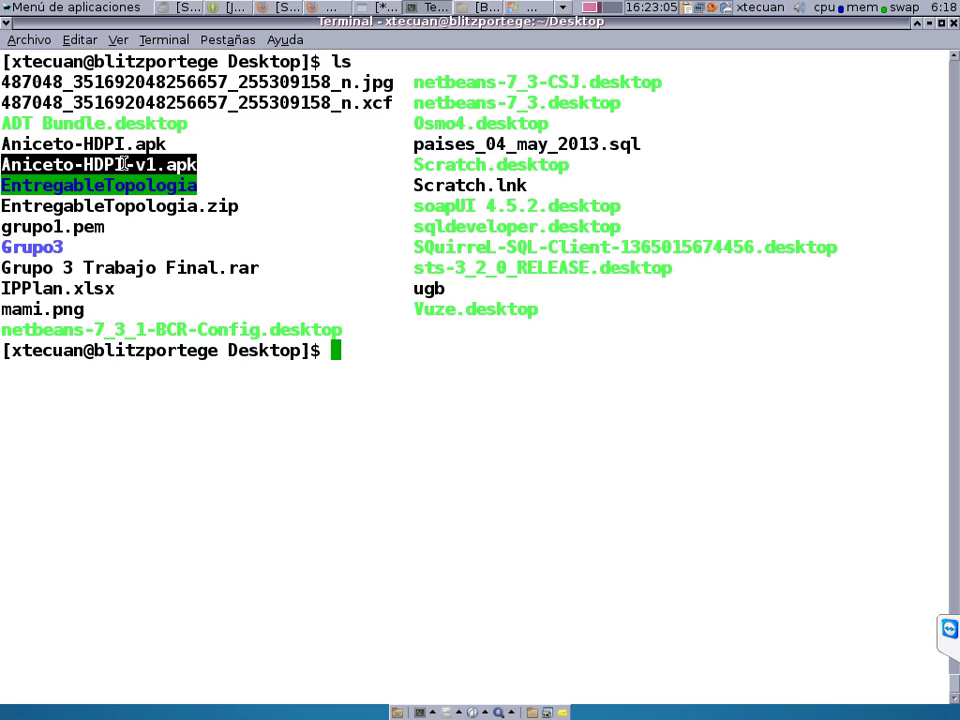
double_click(139, 147)
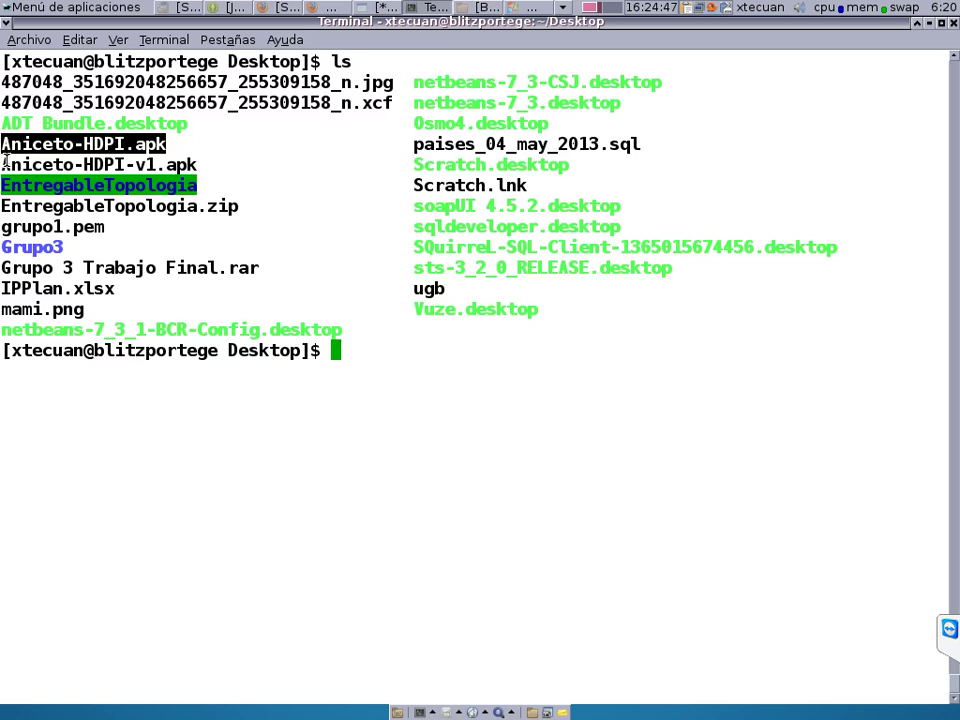
Dismiss the terminal's context menu and switch to the Eclipse ADT window.
right_click(687, 139)
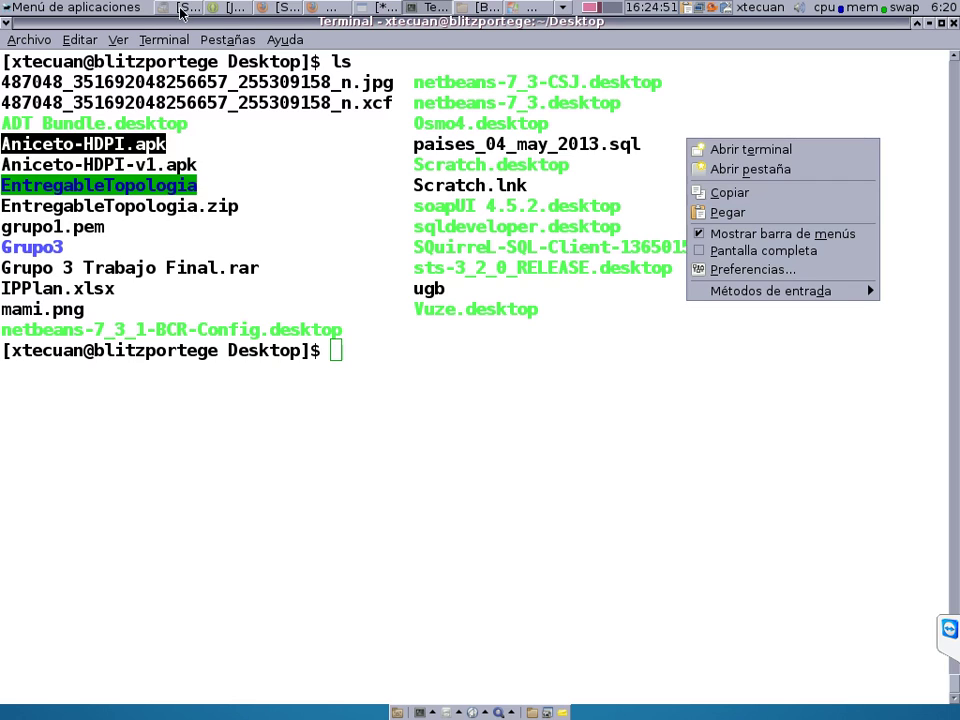
key(Escape)
click(230, 12)
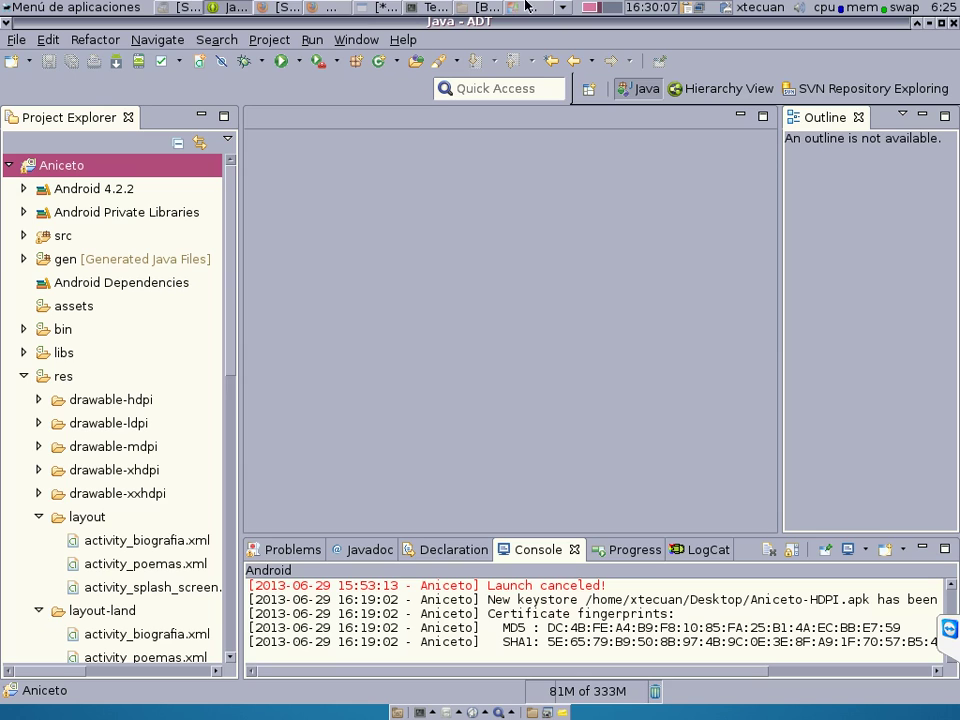
Switch to the WinXE VirtualBox window from the taskbar's window list.
click(562, 8)
click(524, 10)
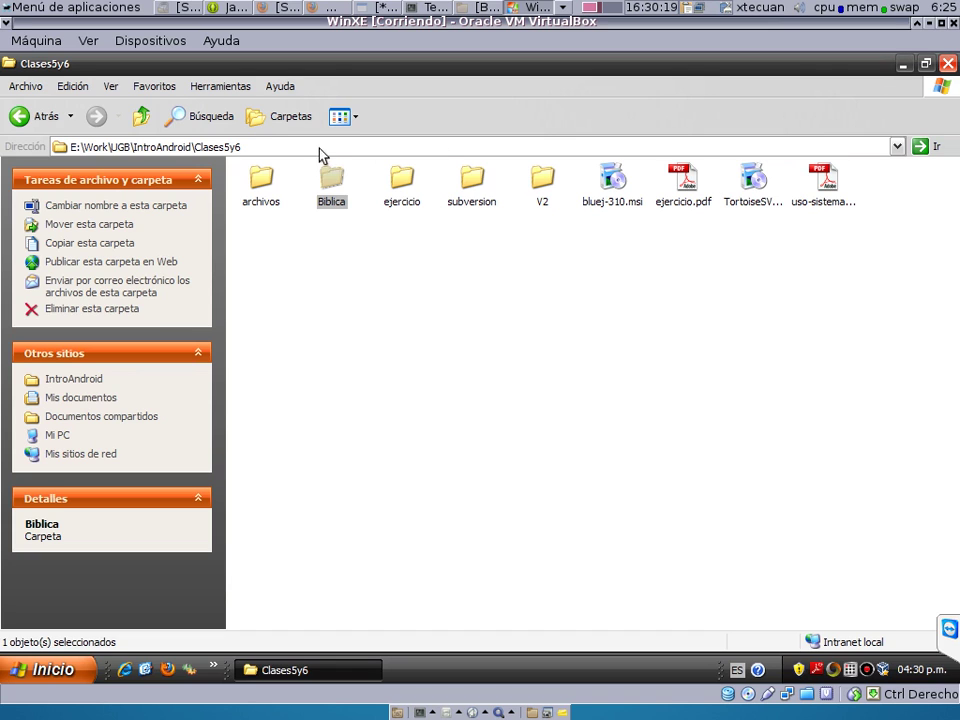
Go up to Work, into UGB\Software, and select adt-bundle-windows-x86-20130514.zip.
click(141, 116)
click(141, 116)
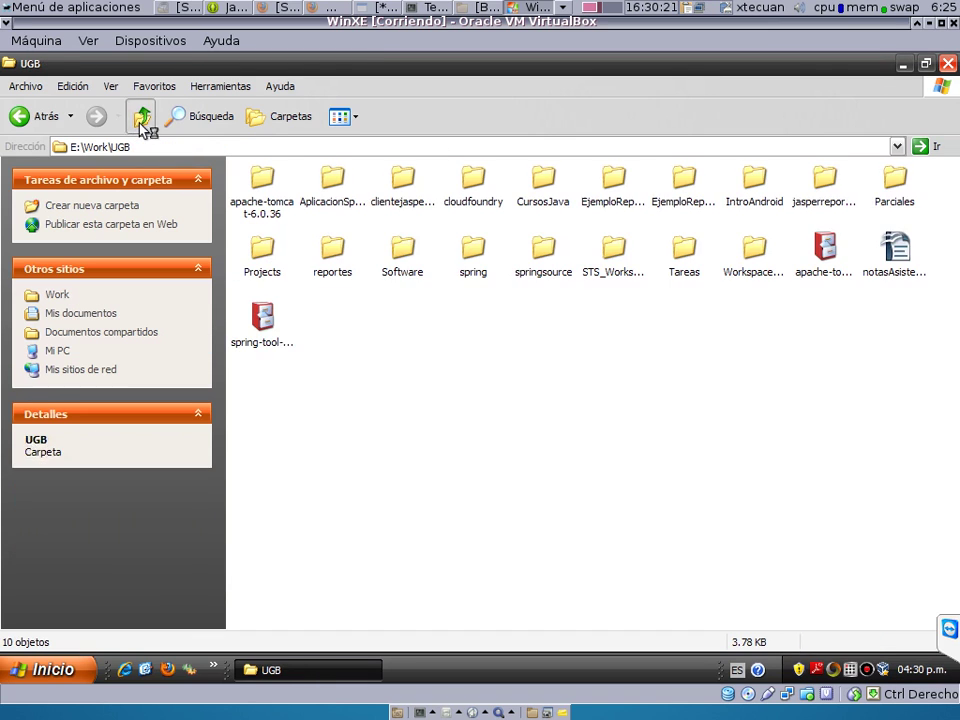
click(141, 118)
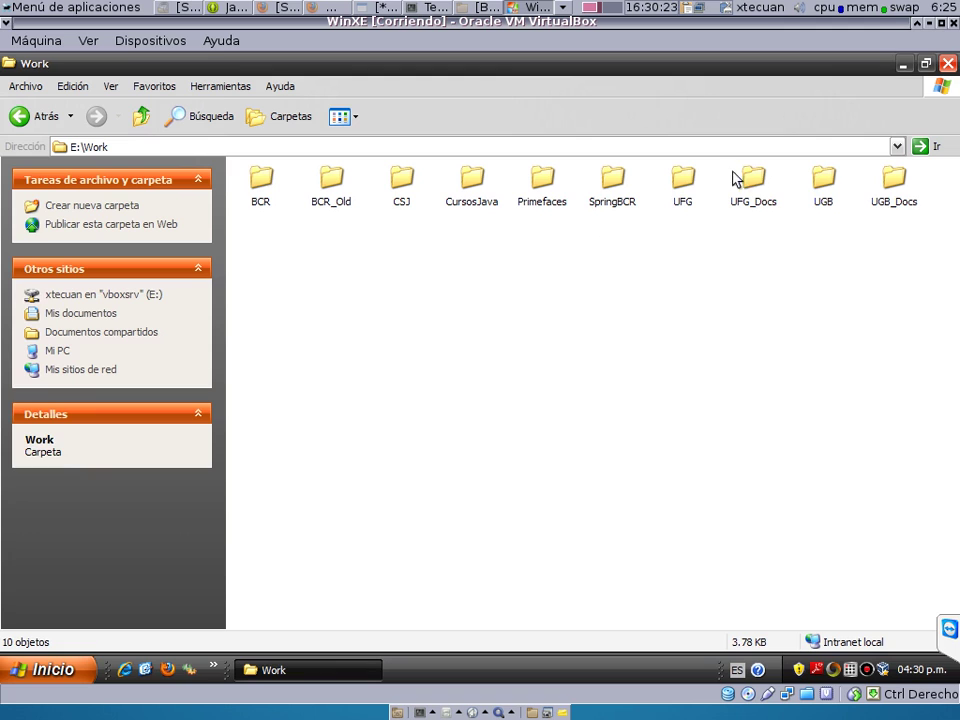
double_click(823, 176)
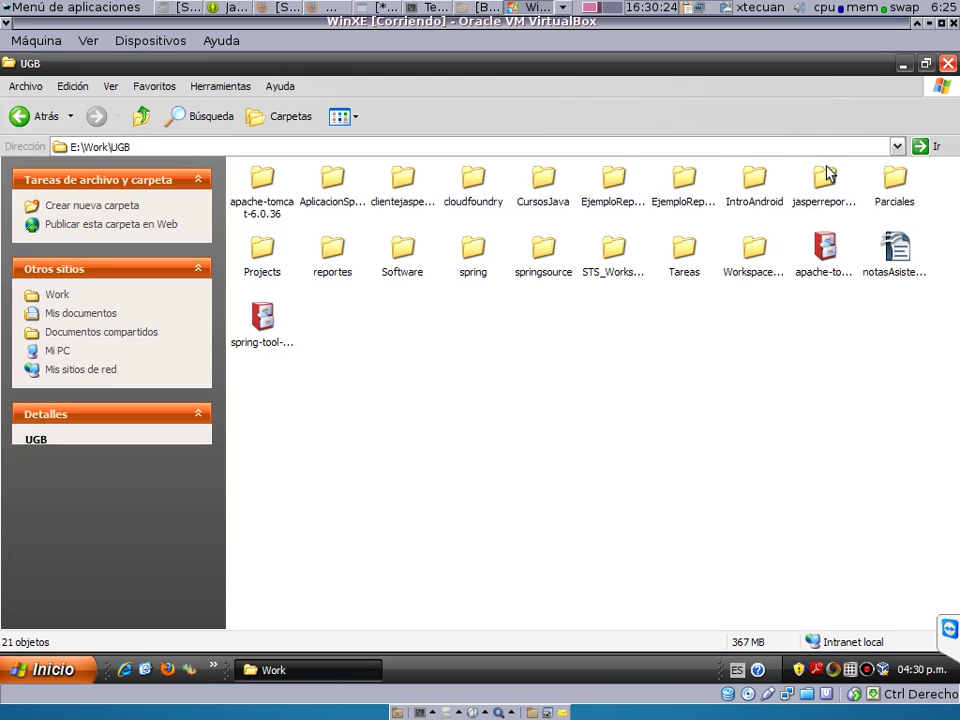
double_click(400, 255)
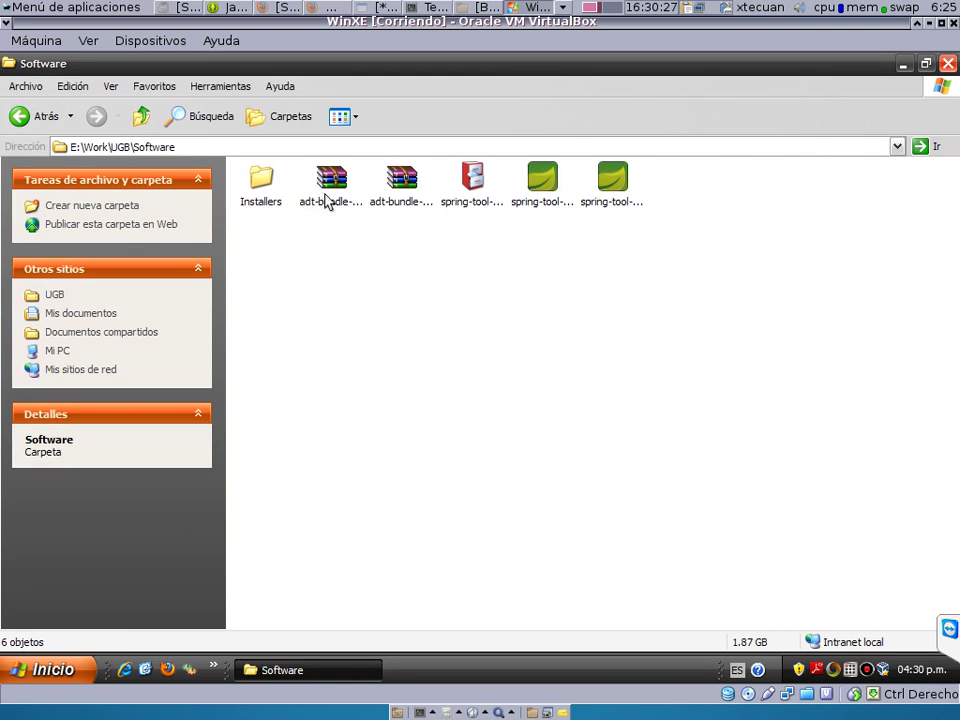
click(333, 188)
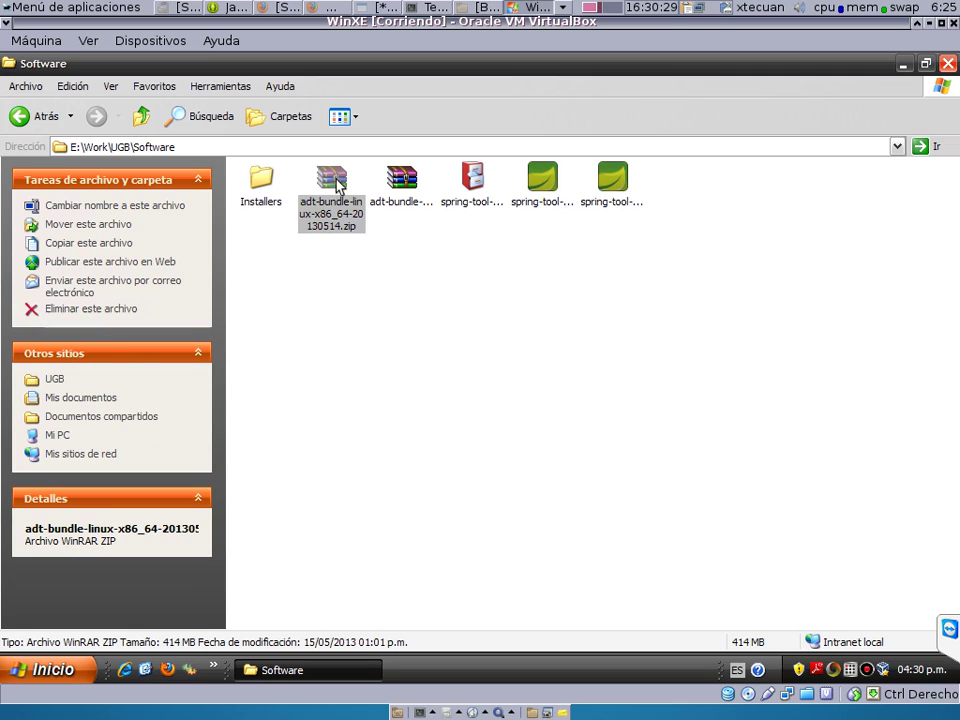
click(402, 192)
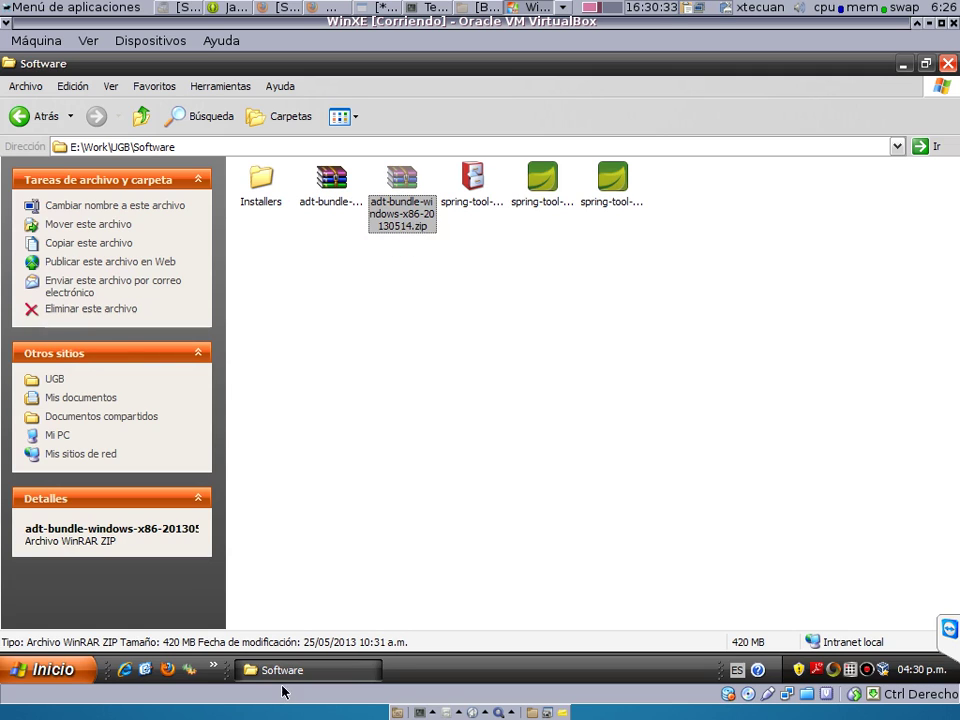
Paste the zip onto the Windows XP desktop.
click(290, 669)
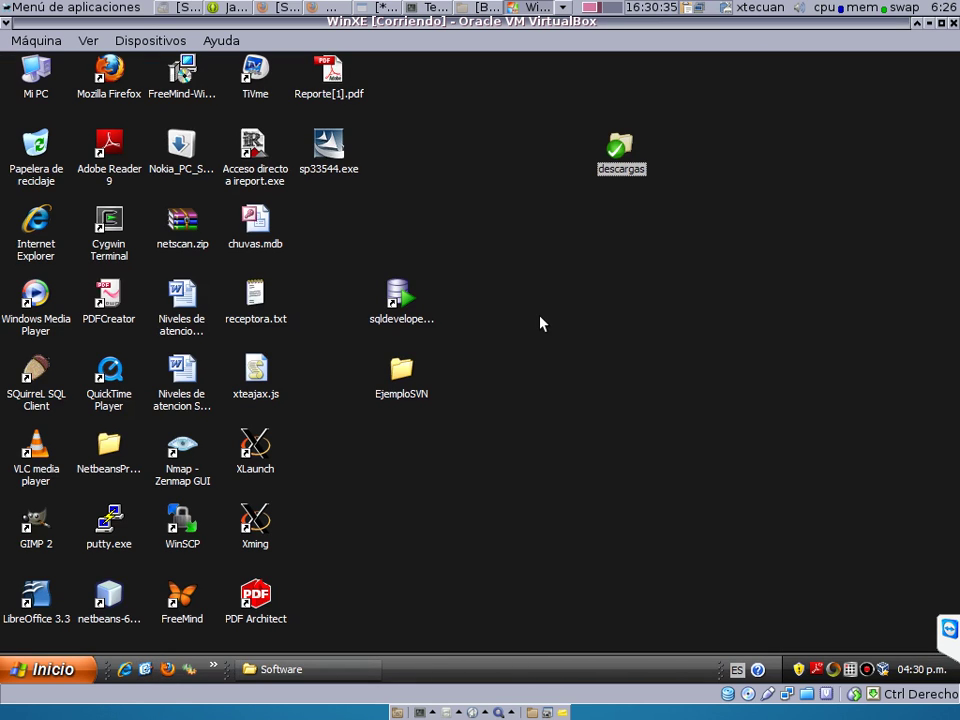
right_click(540, 320)
click(605, 368)
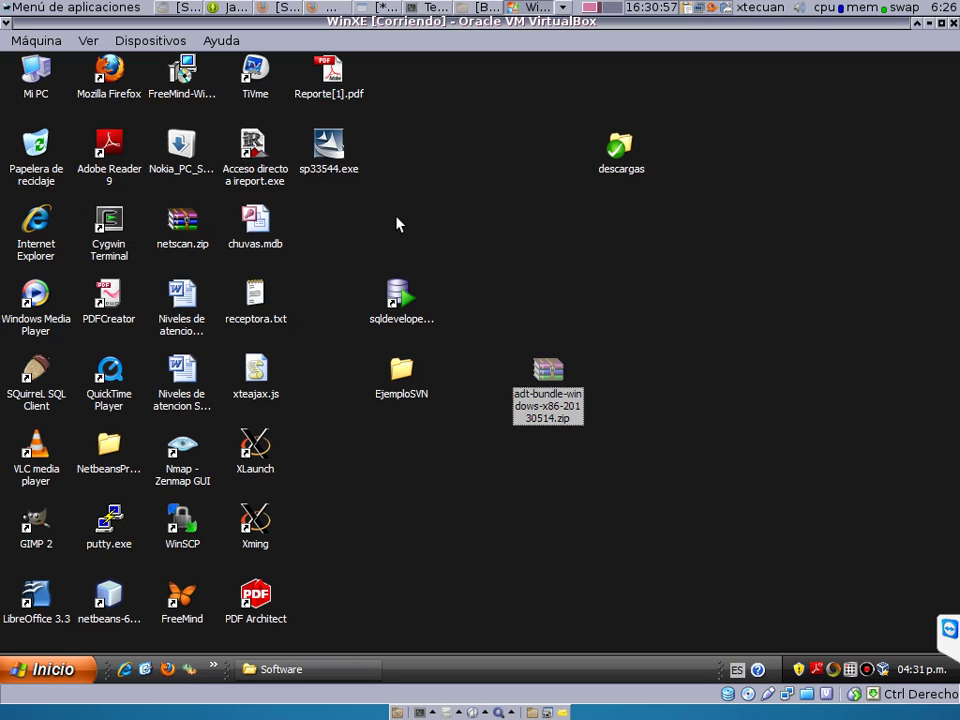
right_click(553, 411)
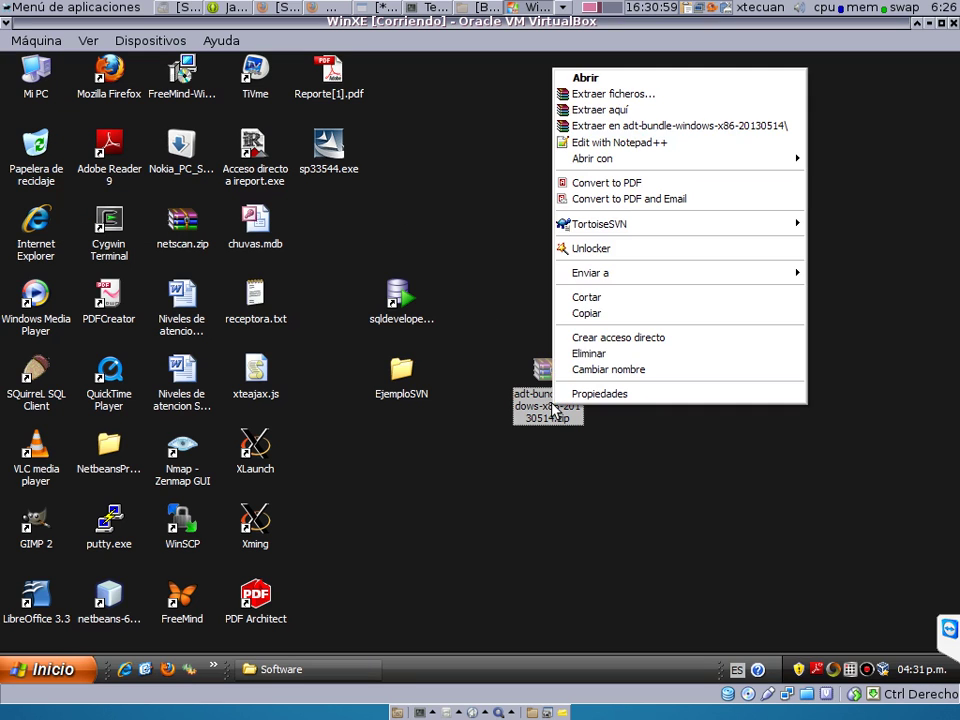
click(618, 126)
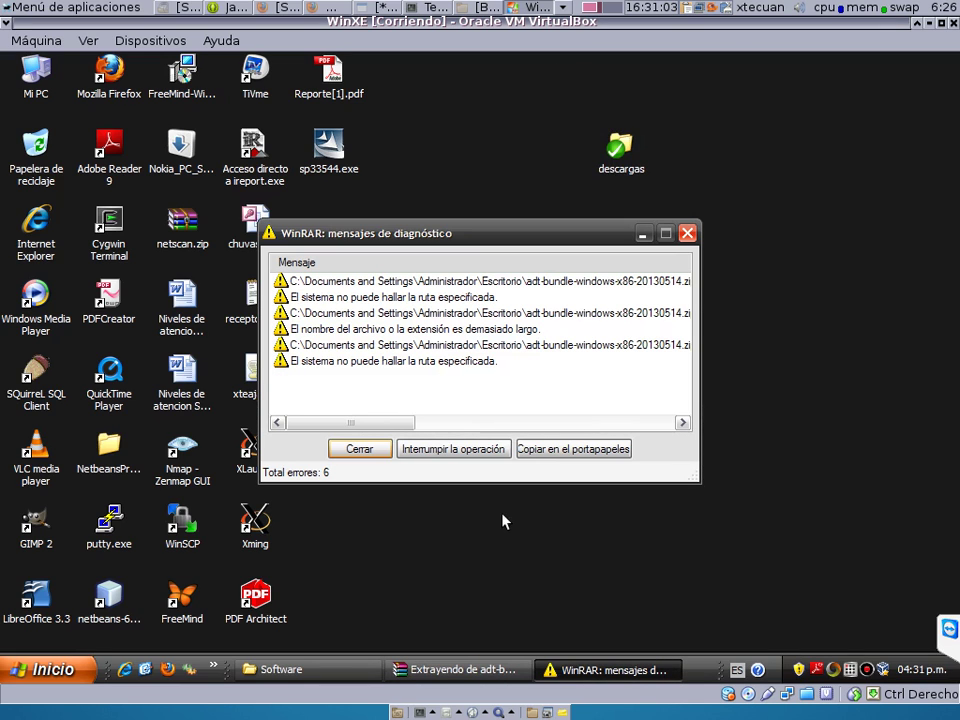
click(379, 451)
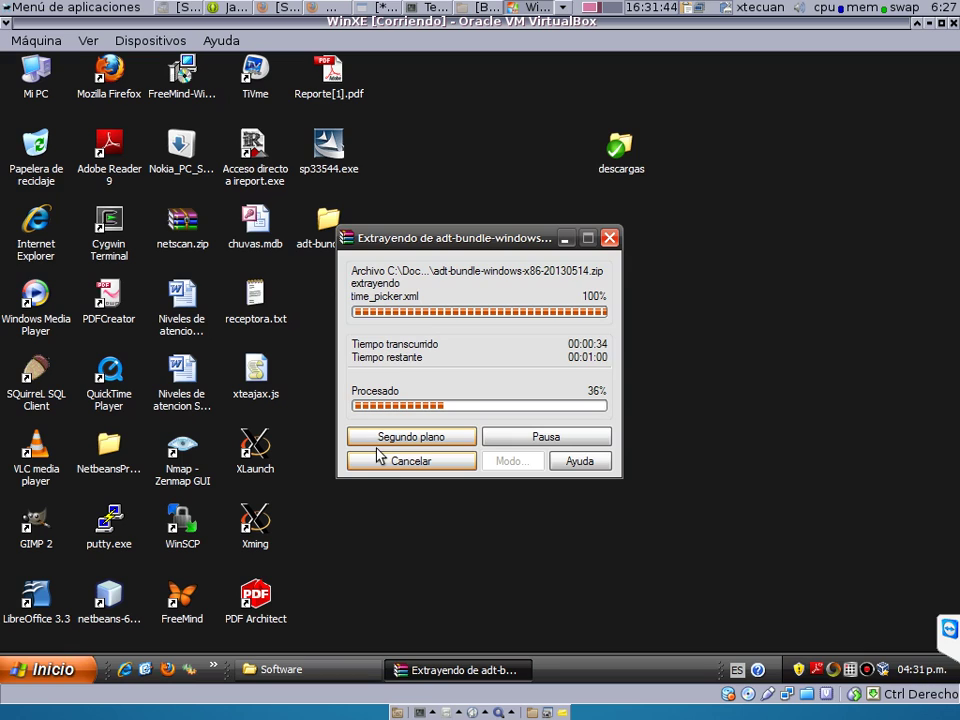
click(437, 440)
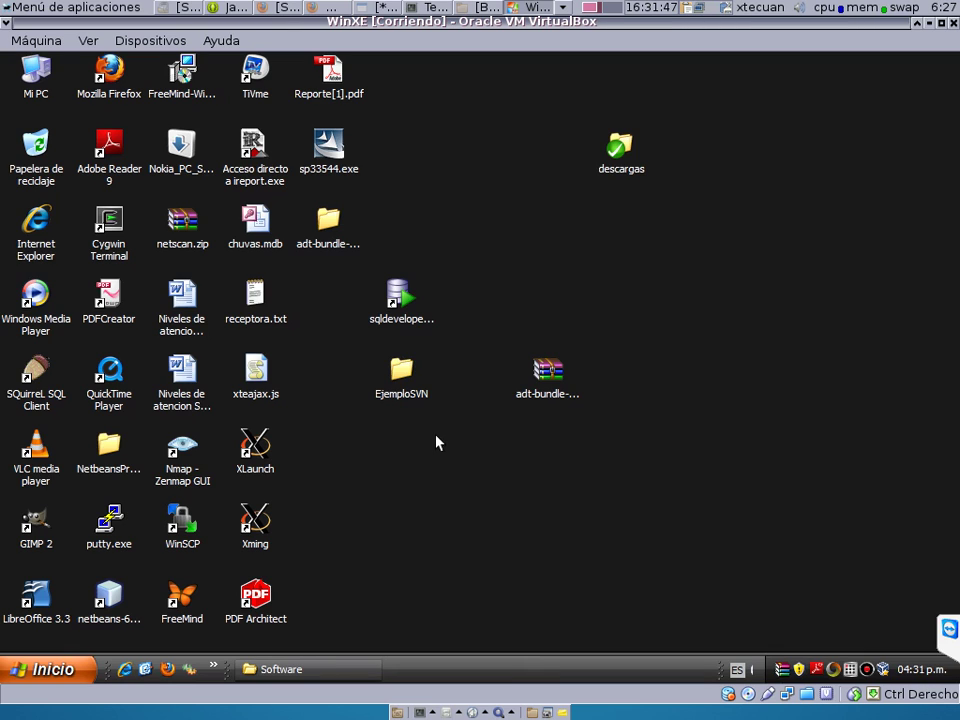
double_click(328, 222)
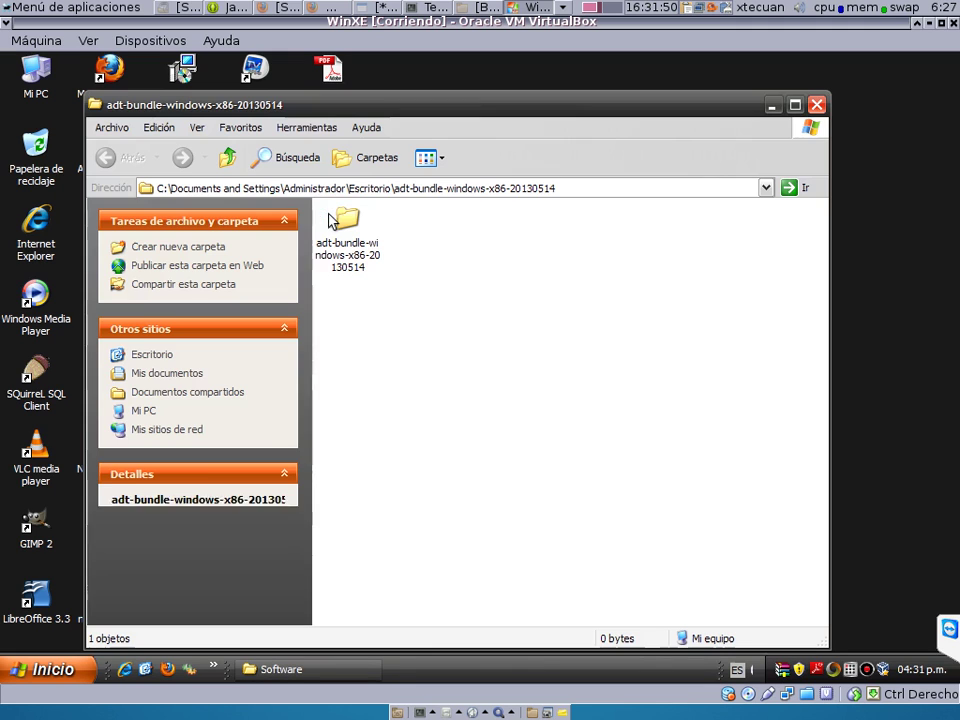
click(565, 187)
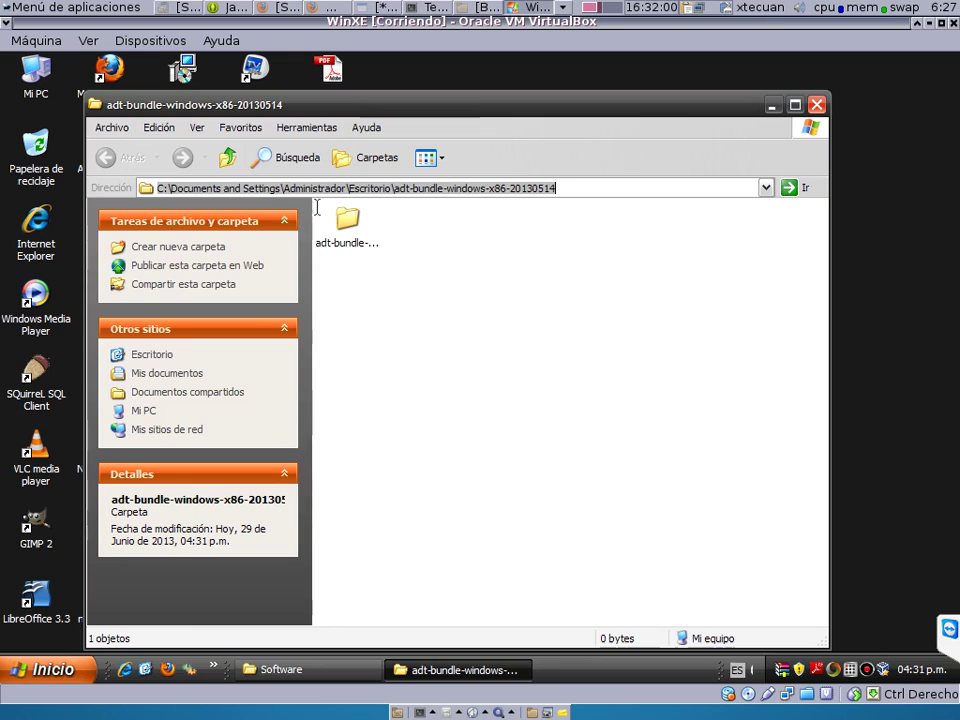
click(357, 246)
double_click(357, 246)
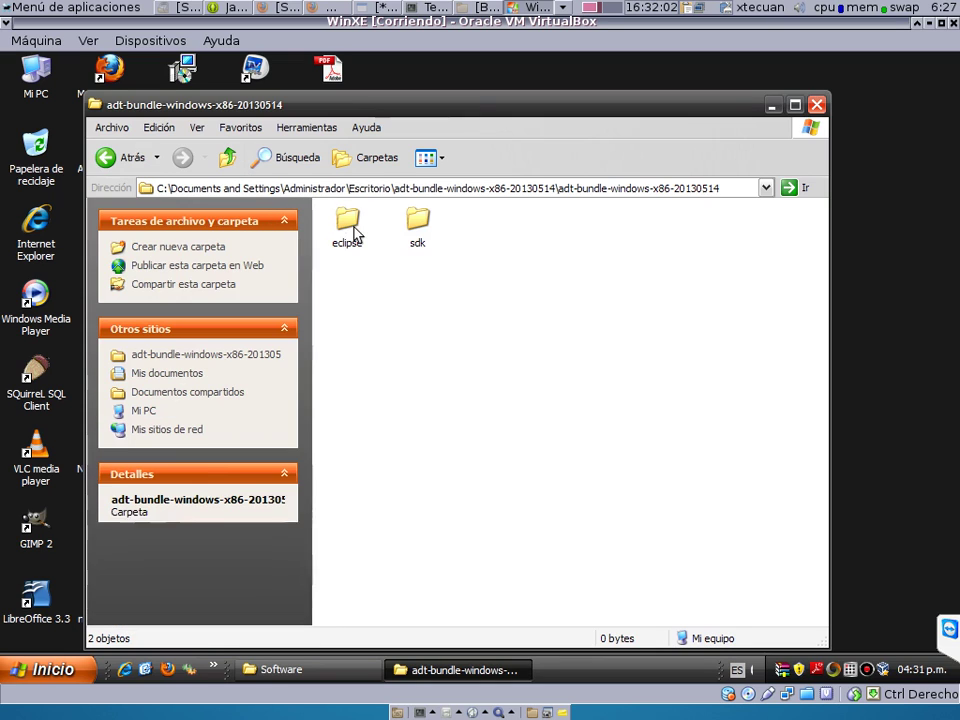
click(737, 189)
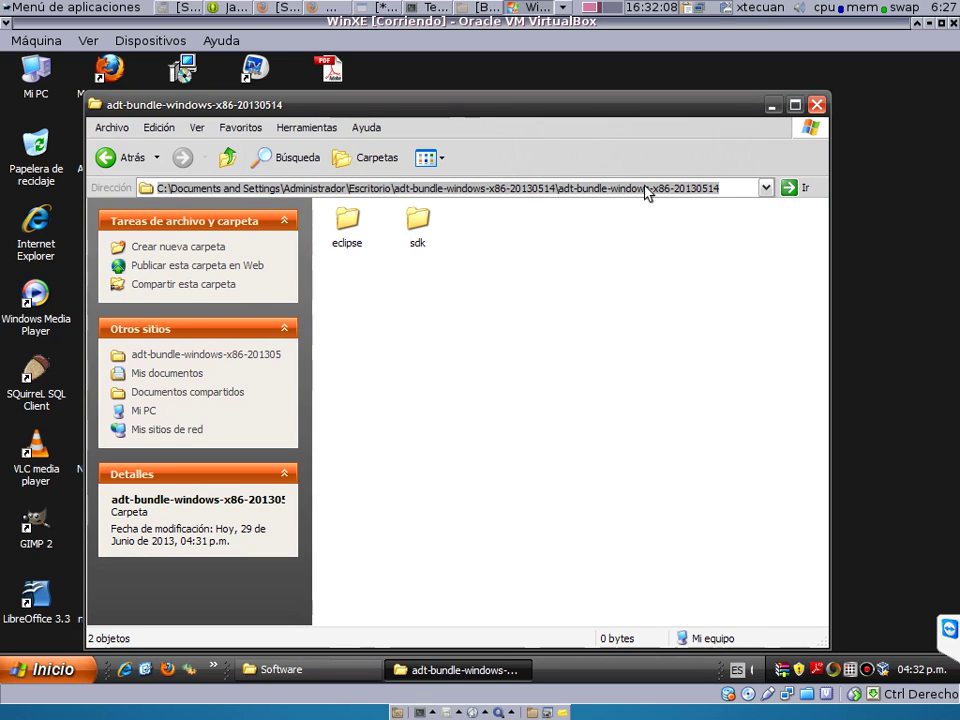
Open System Properties from My Computer and go to Advanced > Environment Variables.
click(48, 672)
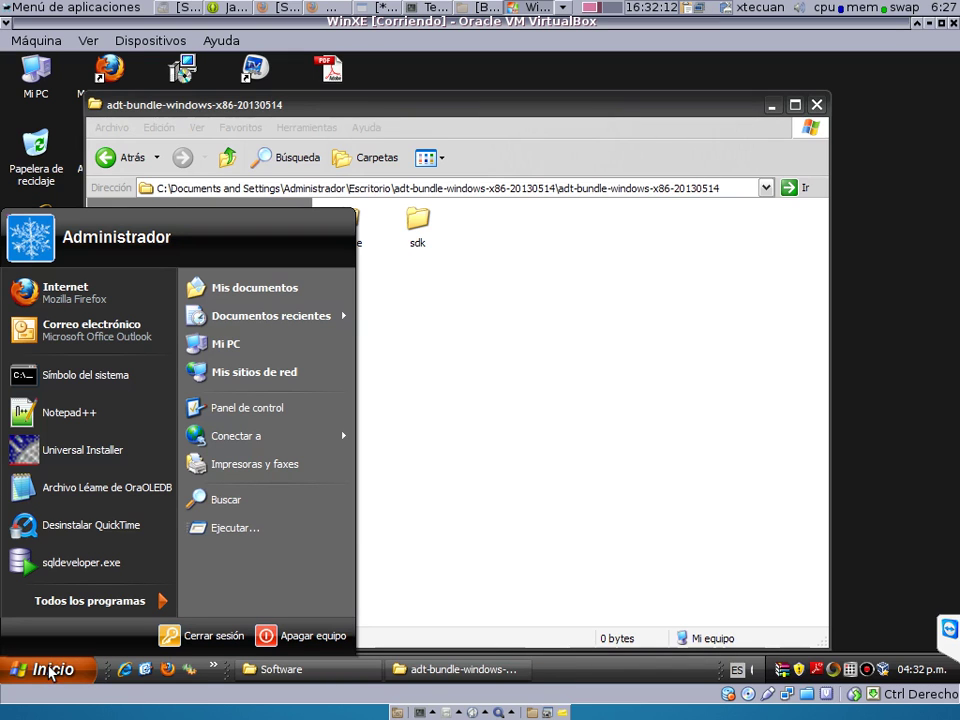
right_click(222, 355)
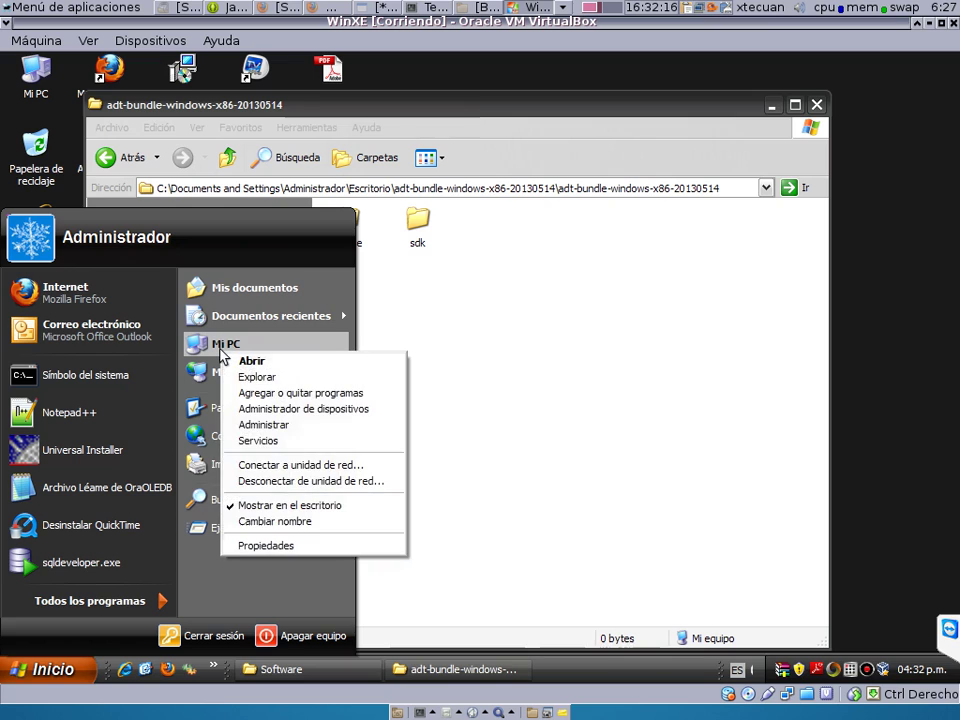
click(258, 546)
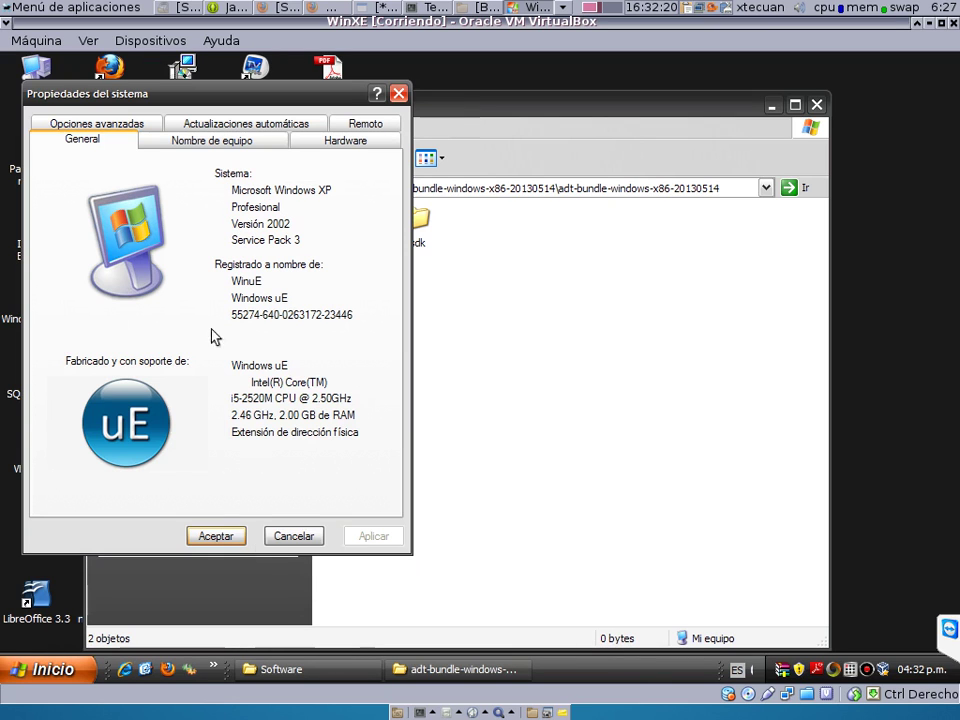
click(128, 123)
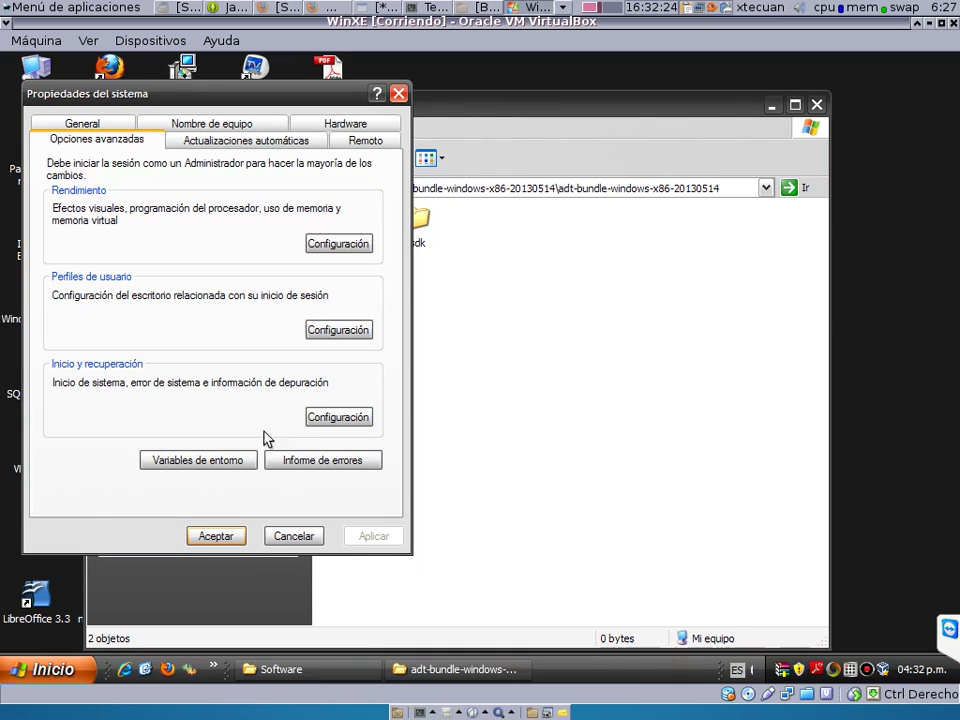
click(236, 462)
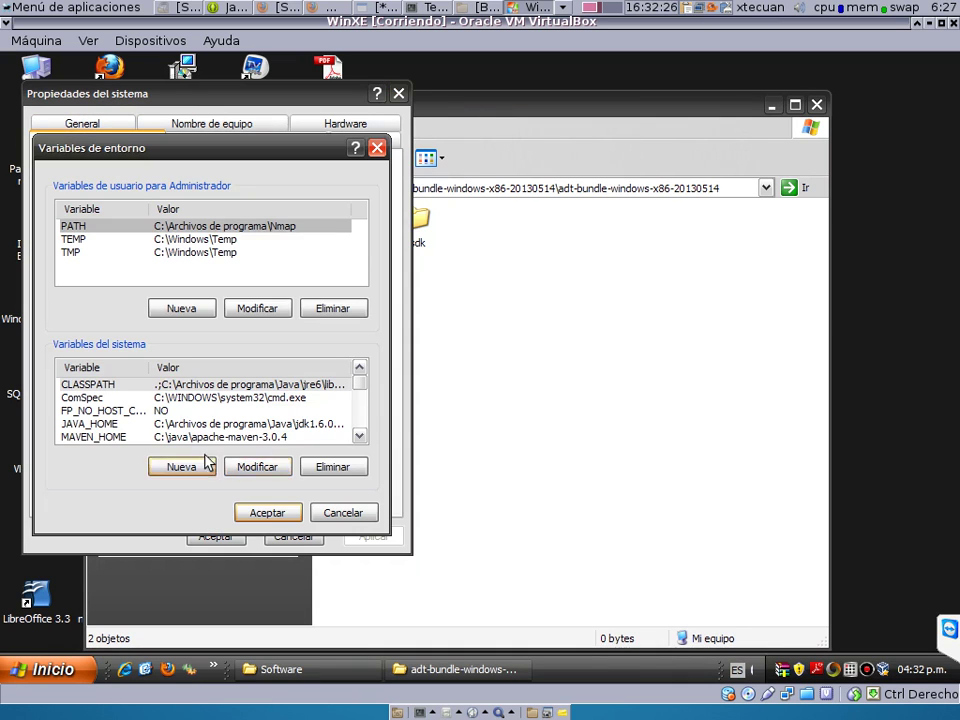
Add system variable SDK_HOME set to the pasted bundle path plus \sdk.
click(189, 472)
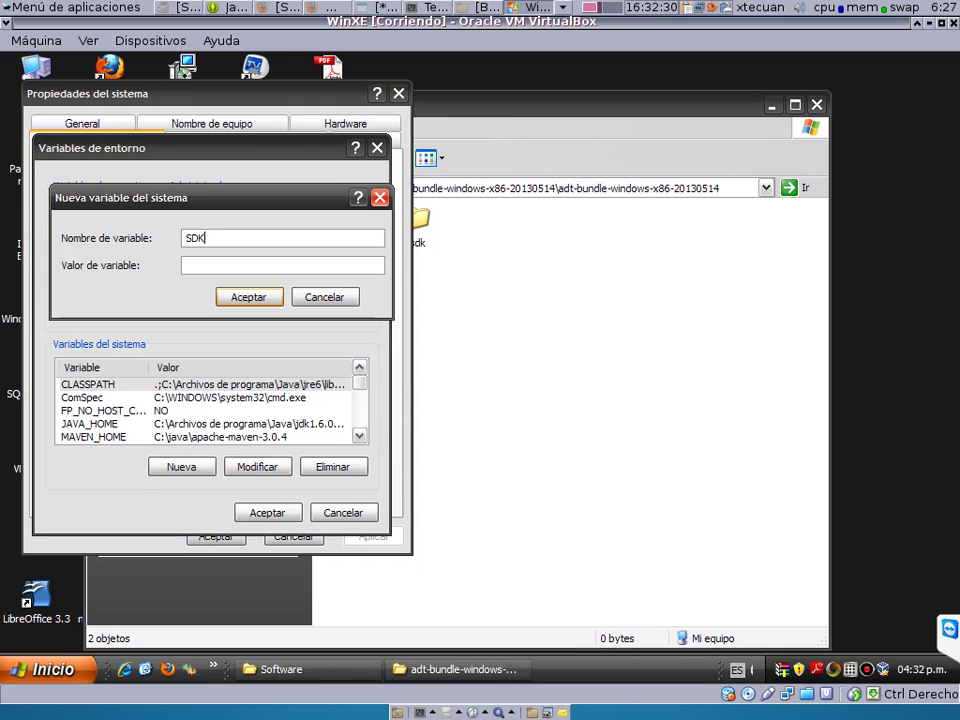
text(SDK_HOME)
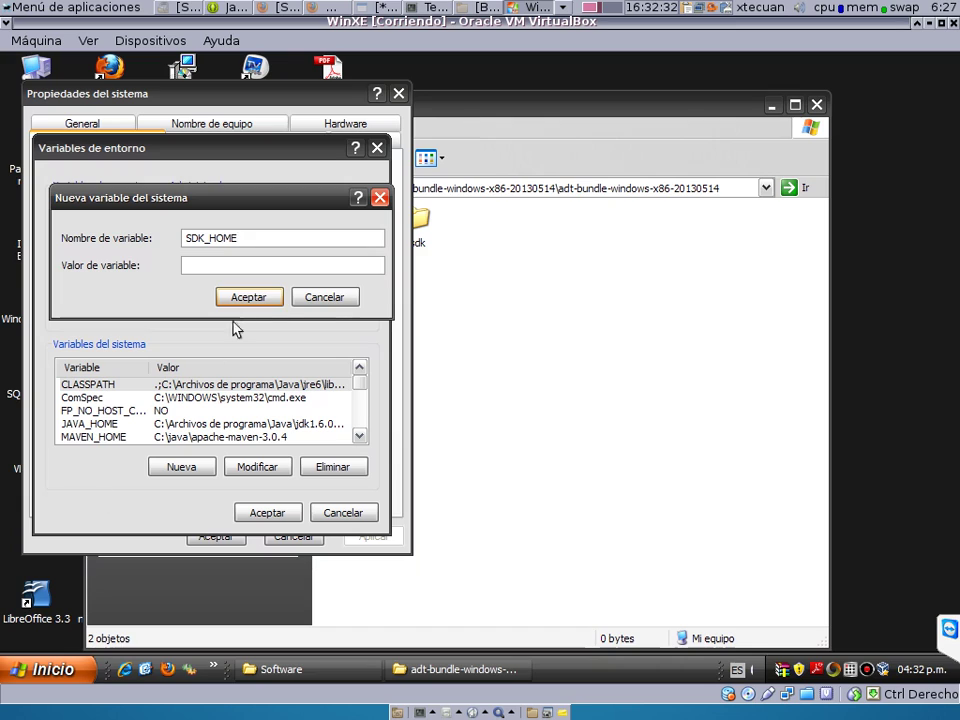
click(214, 266)
key(ctrl+v)
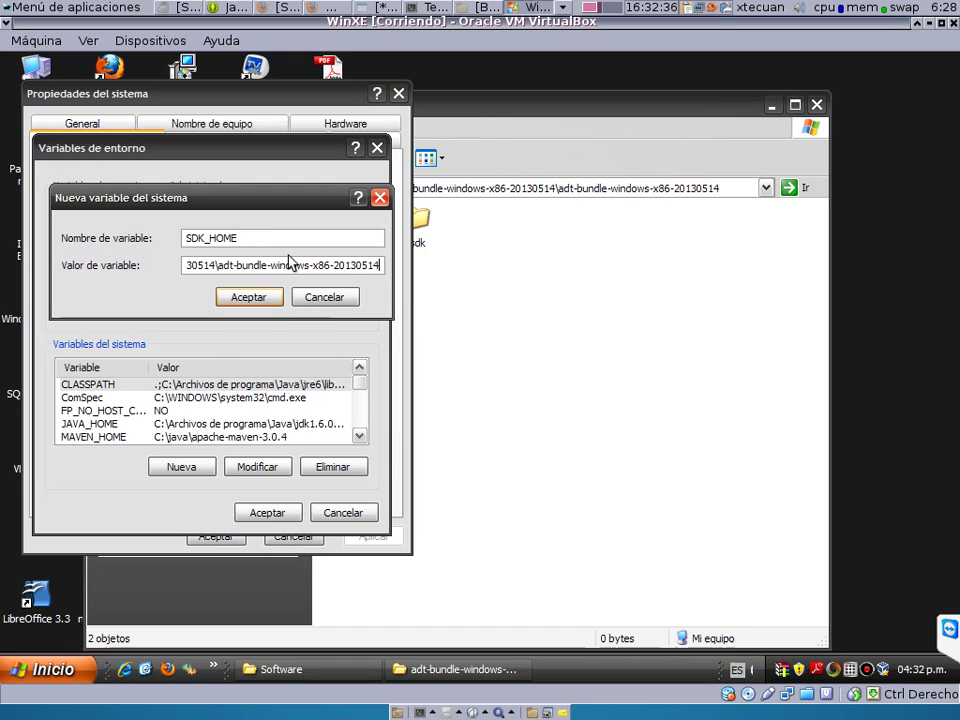
text(\)
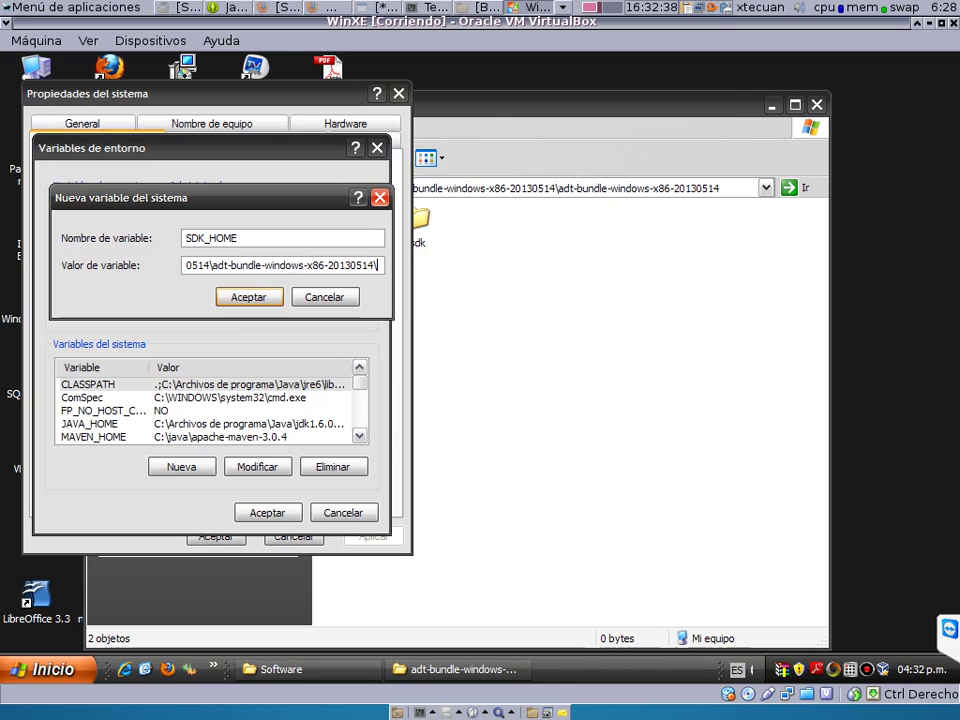
text(sdk)
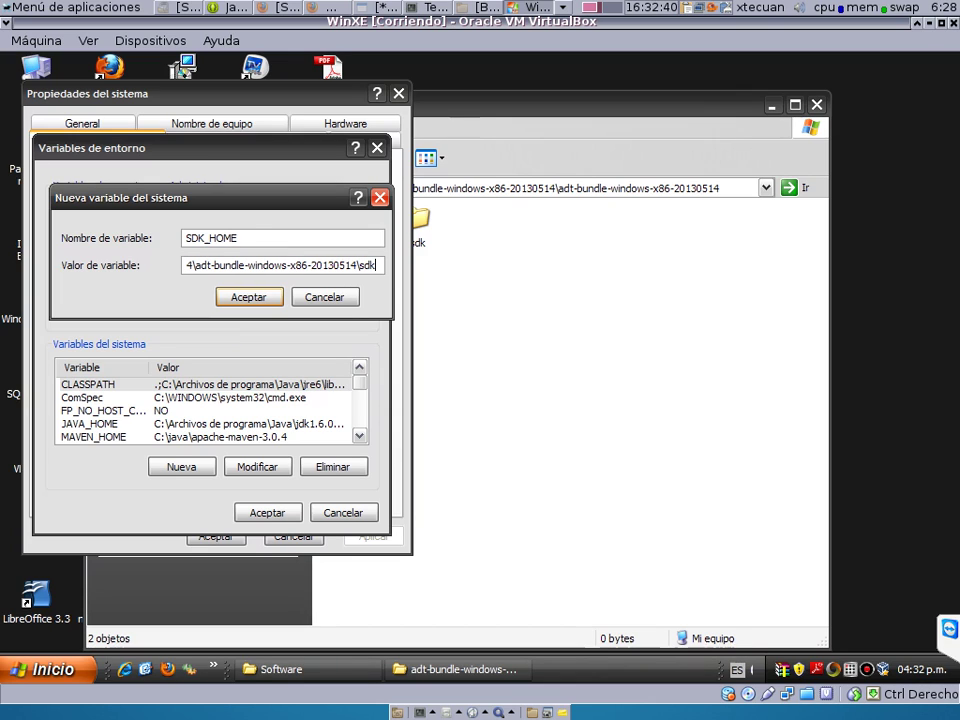
click(236, 300)
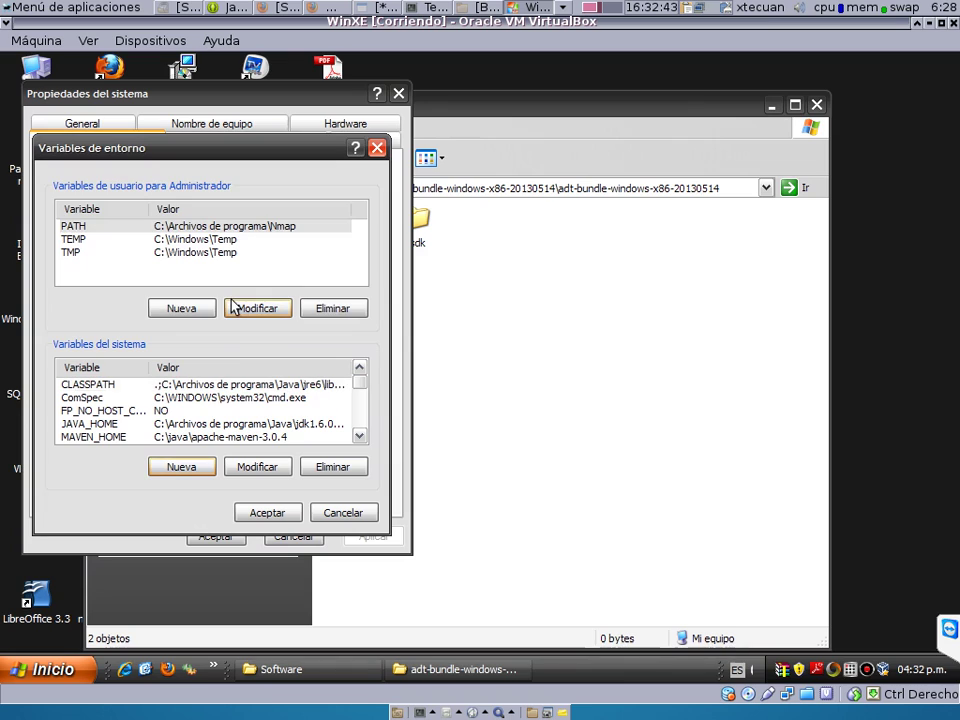
Append ;%SDK_HOME%\tools to the system Path variable and accept both dialogs.
click(189, 412)
scroll(190, 418, down, 1)
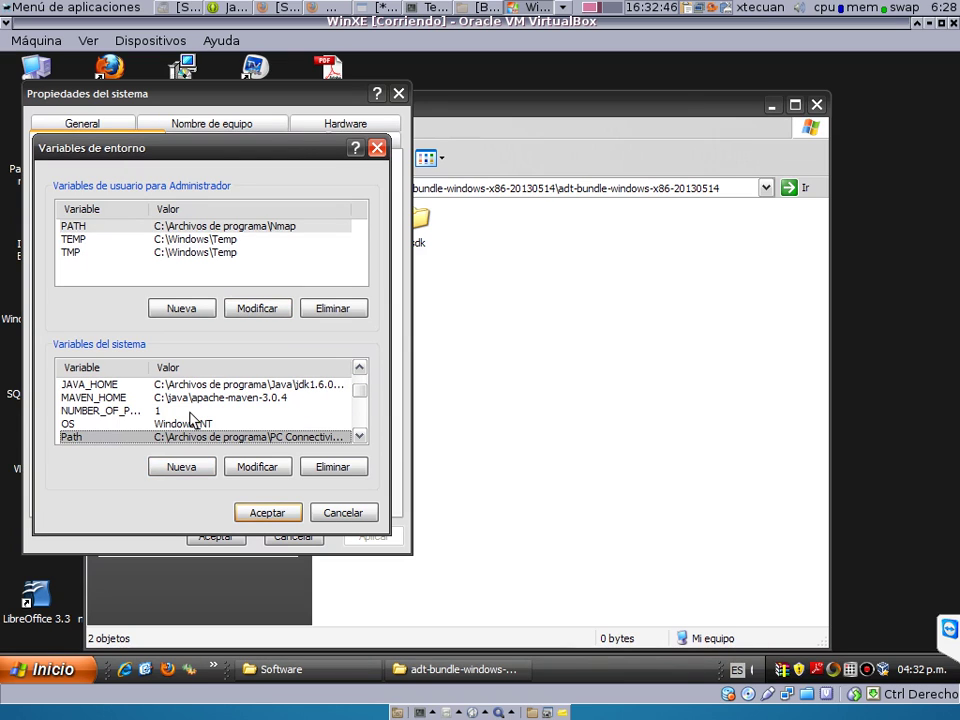
click(185, 437)
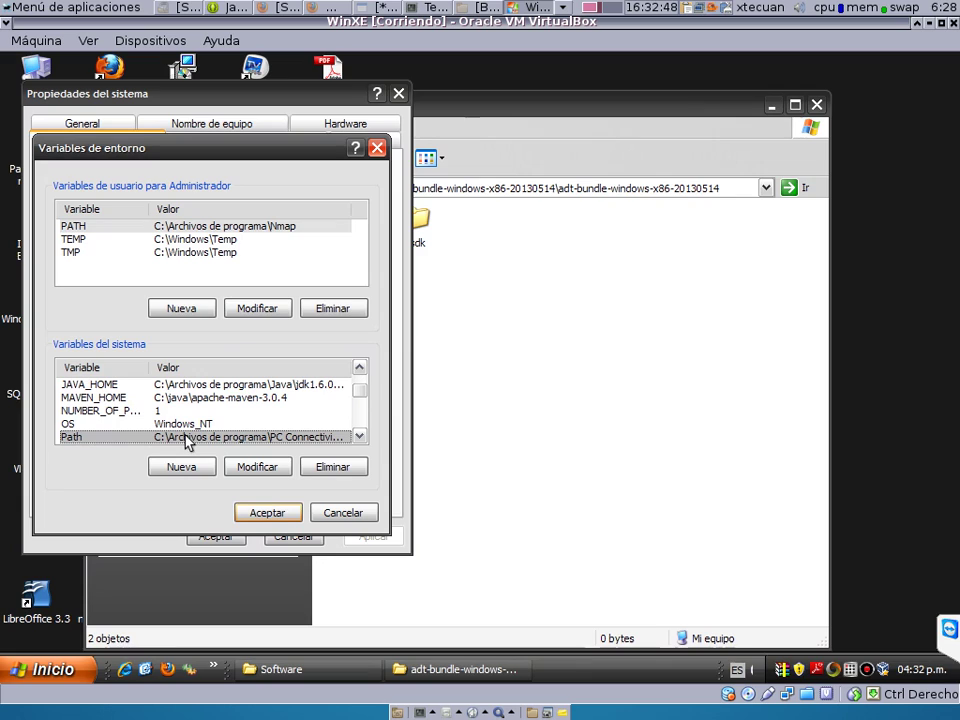
click(258, 478)
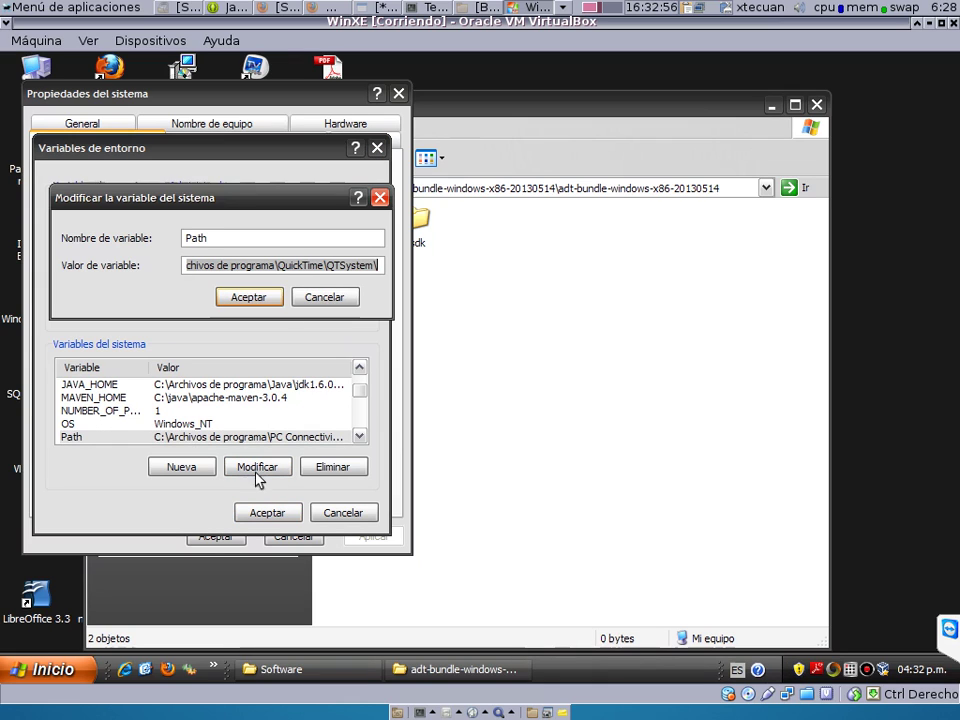
click(321, 265)
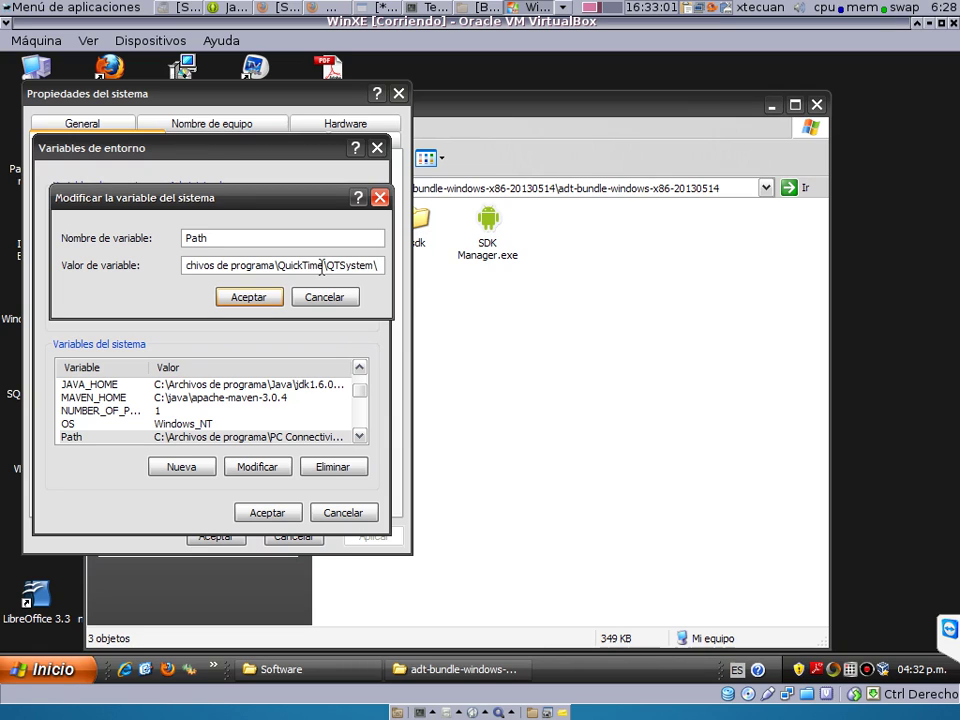
text(;)
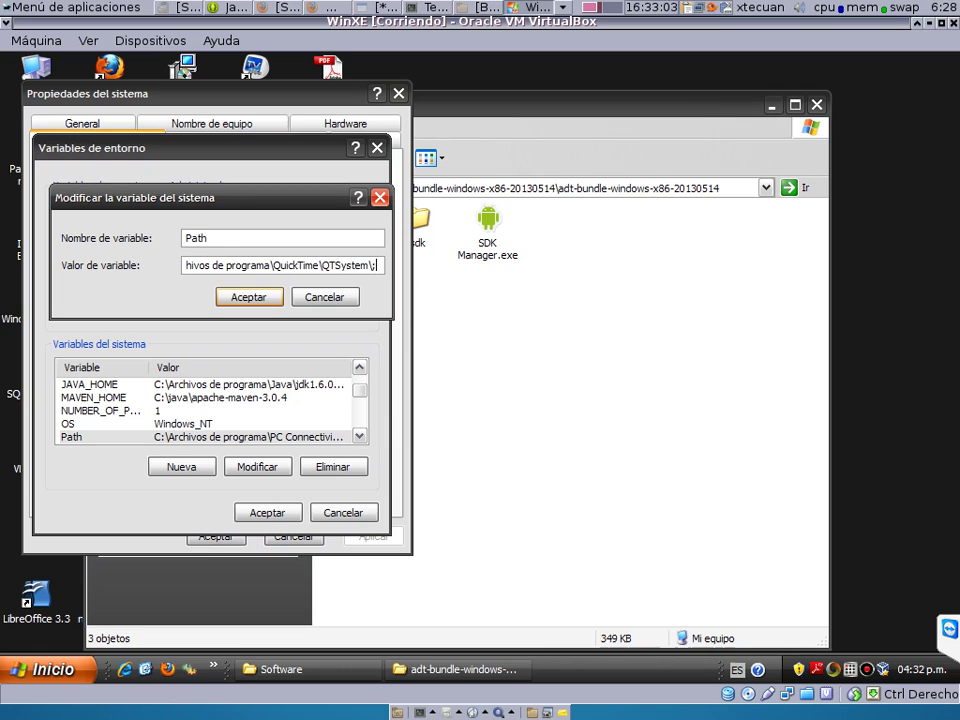
text(%)
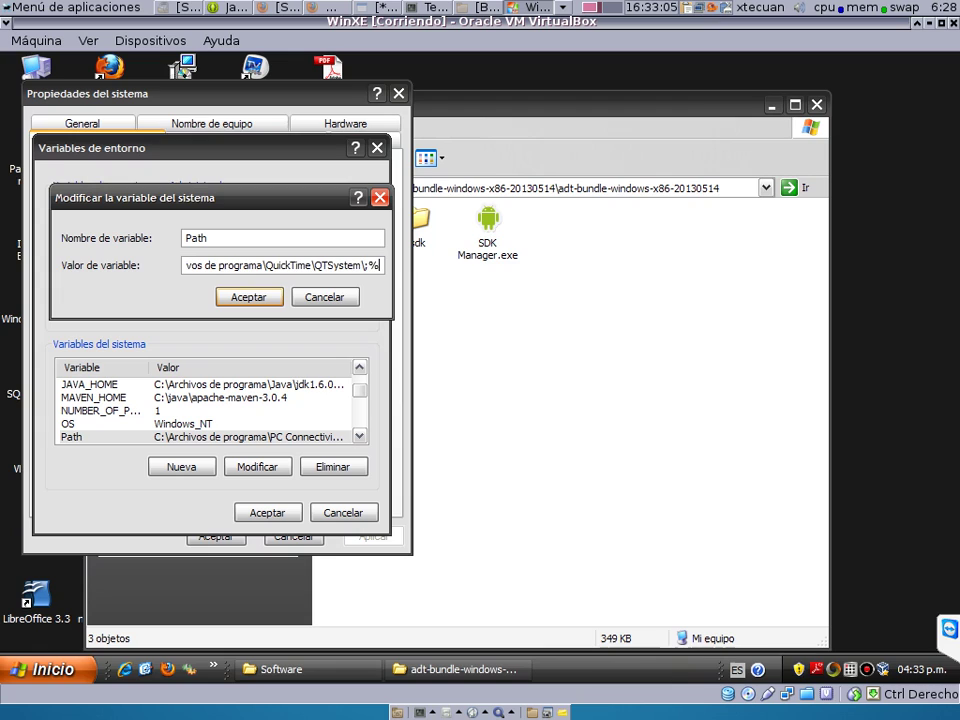
text(SDK_)
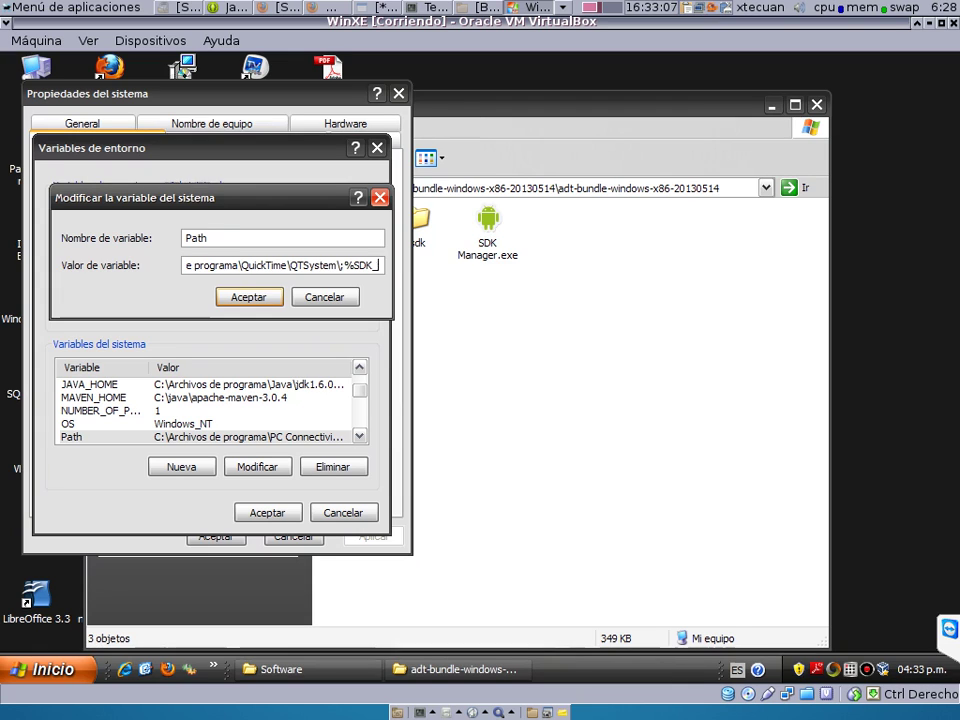
text(HOME)
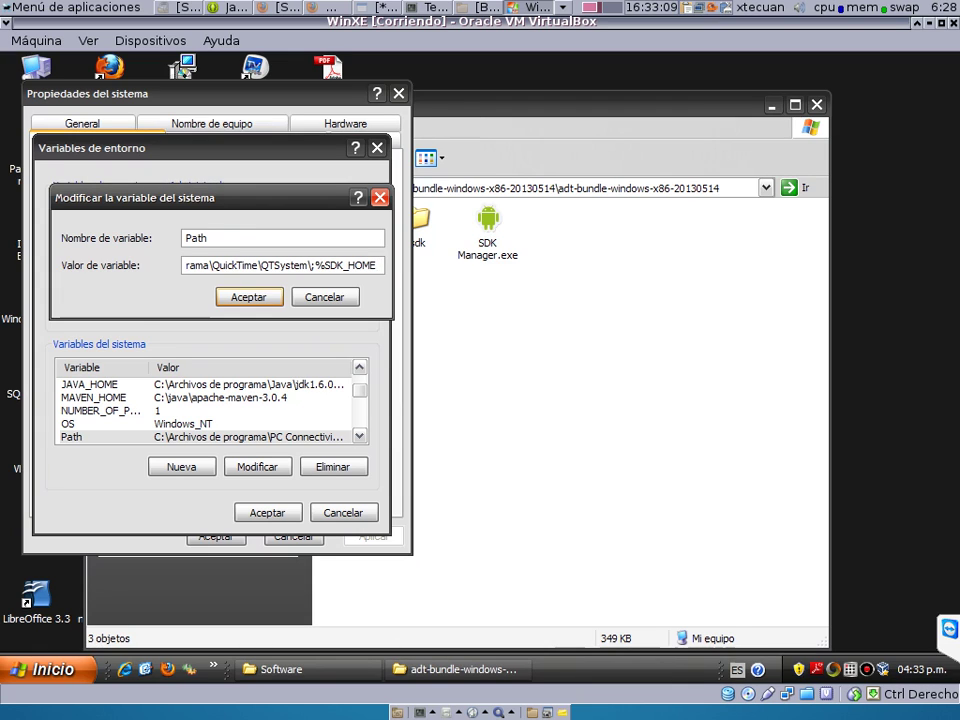
text(%)
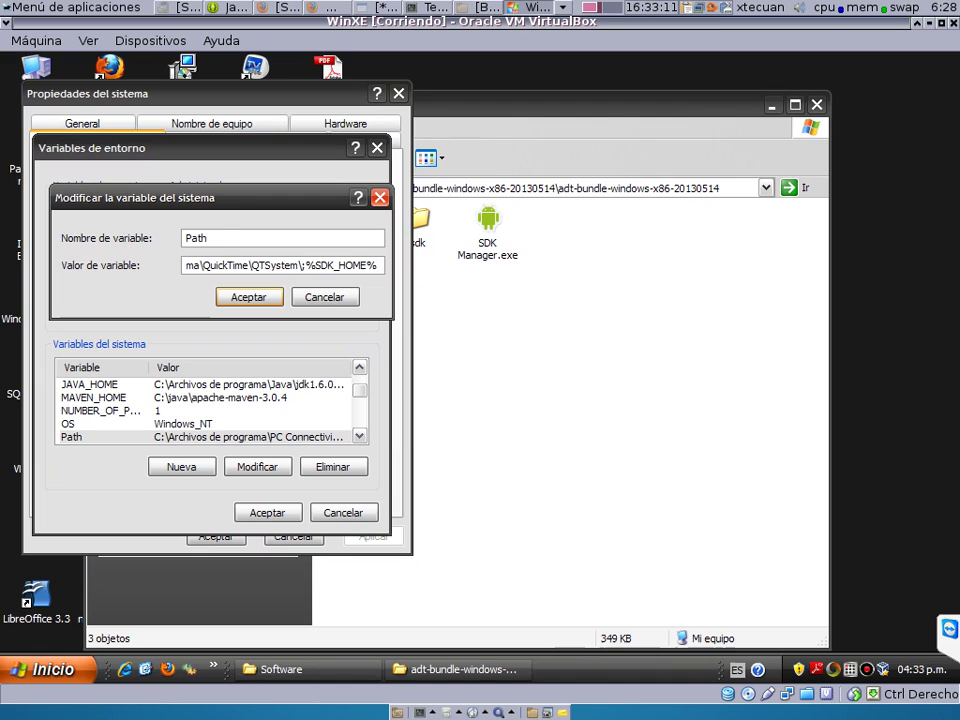
text(\tools)
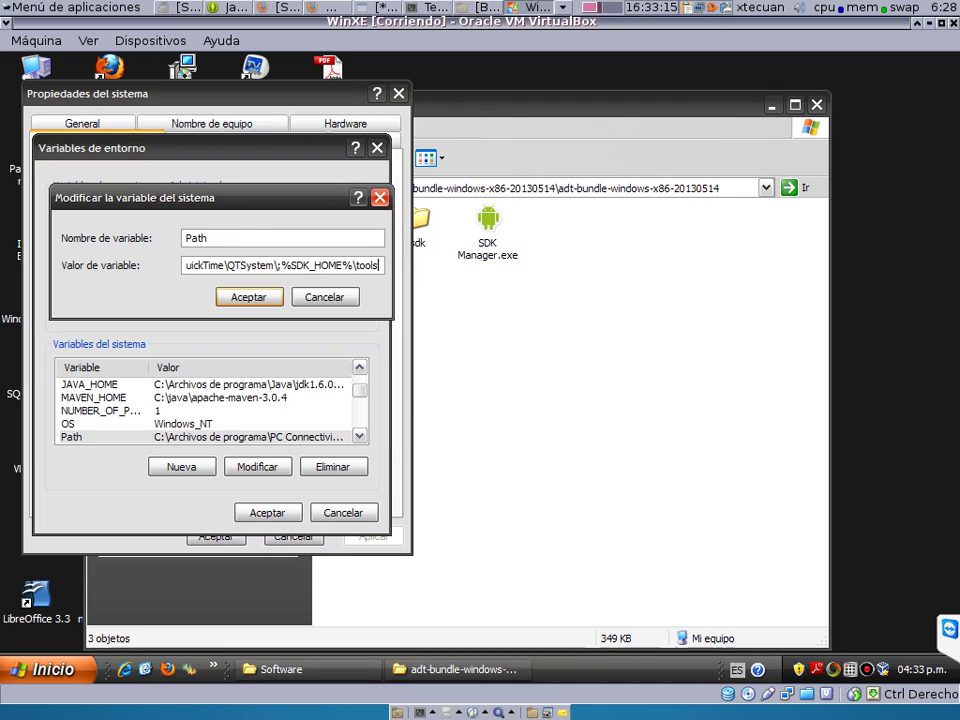
text(;)
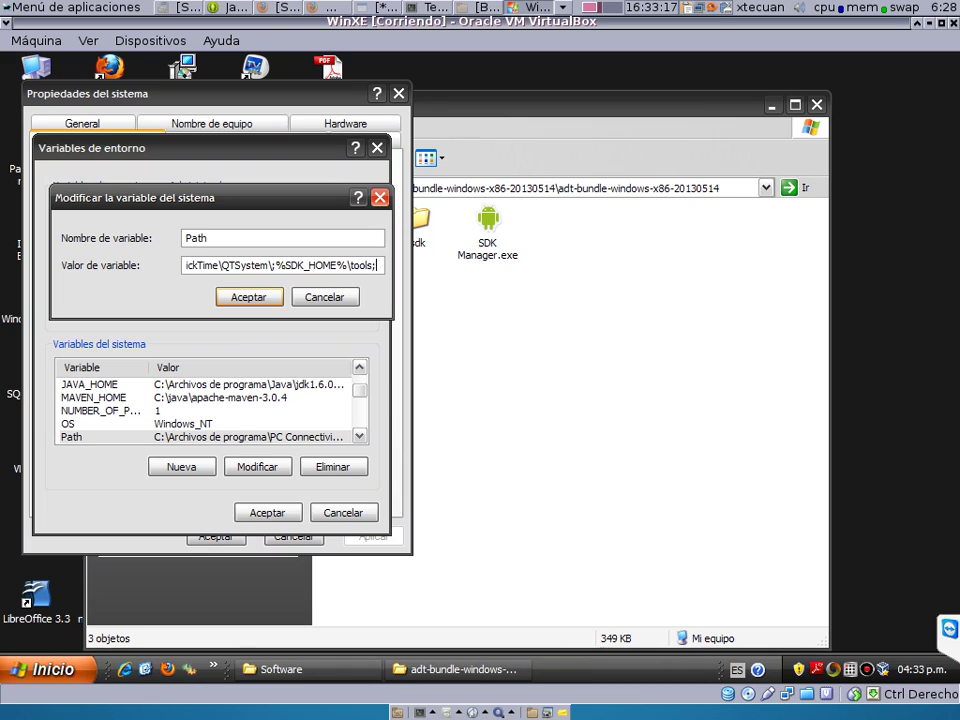
text(%SD)
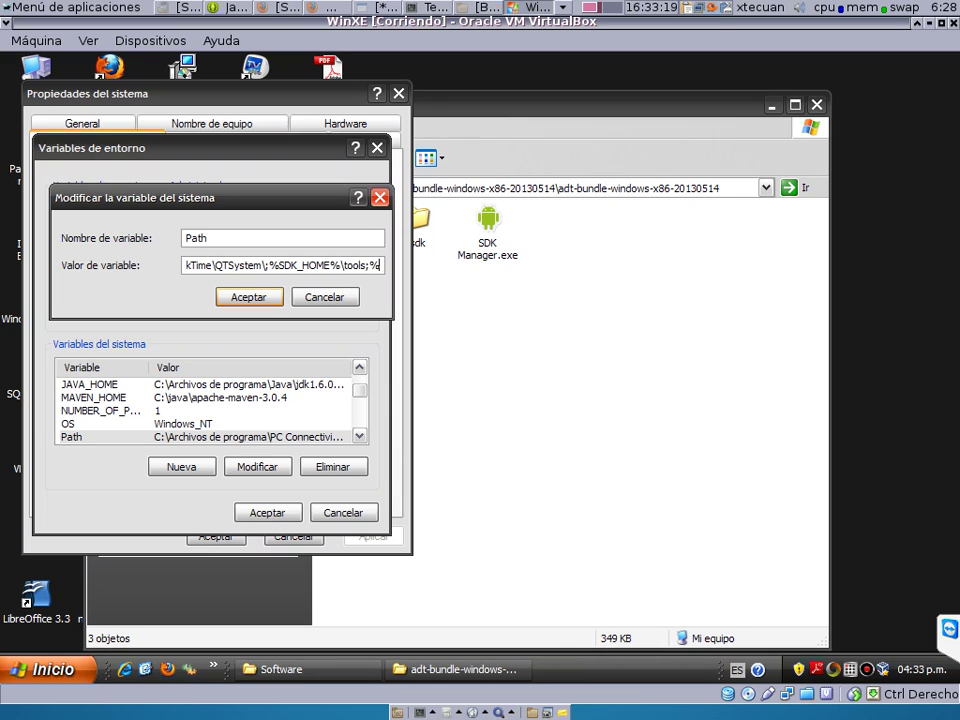
text(K)
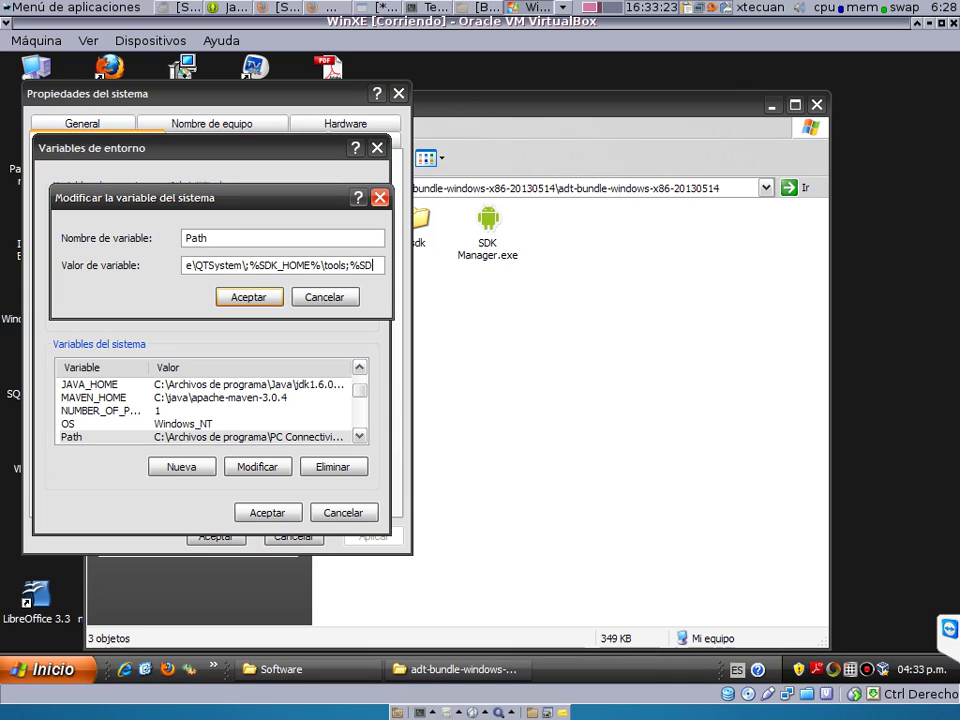
key(BackSpace)
key(BackSpace)
key(BackSpace)
click(245, 298)
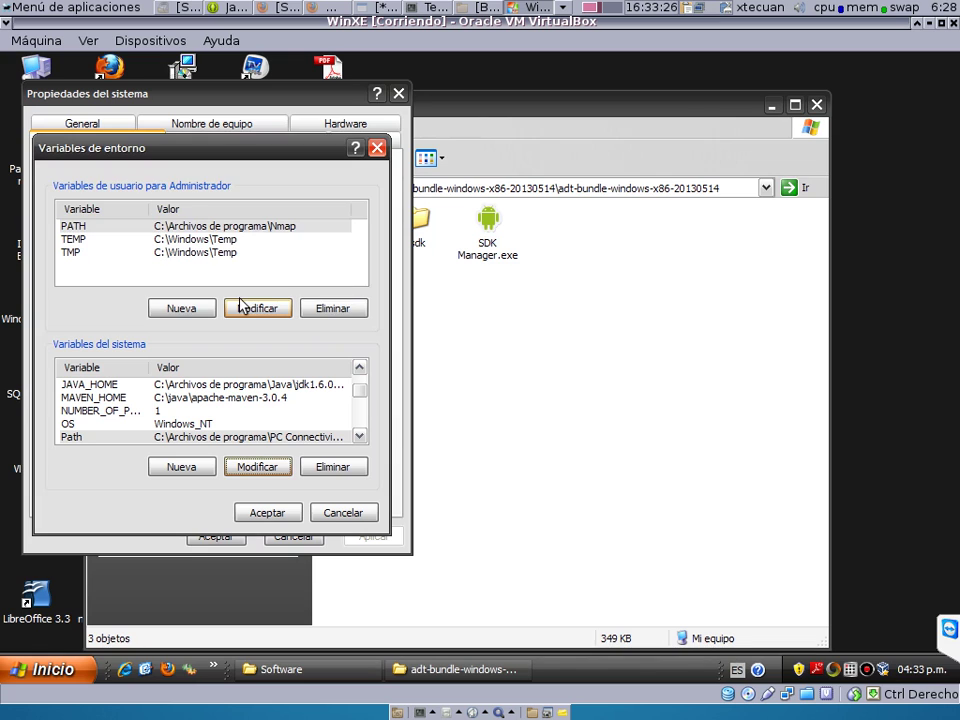
click(252, 515)
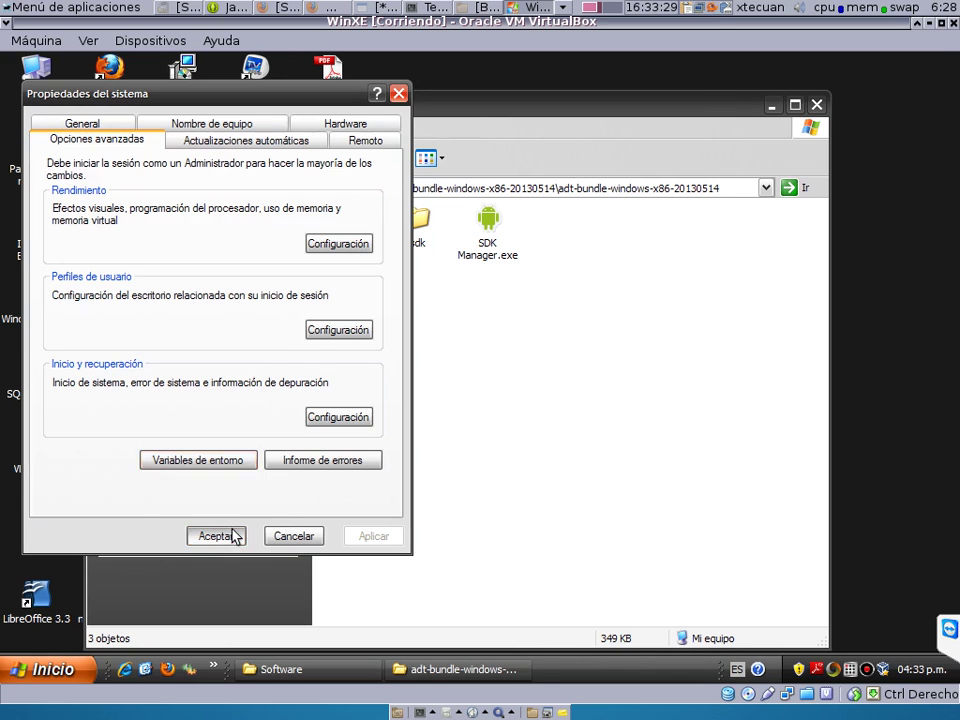
Close System Properties, open a Command Prompt, and run zipalign to show its usage.
click(236, 536)
click(47, 671)
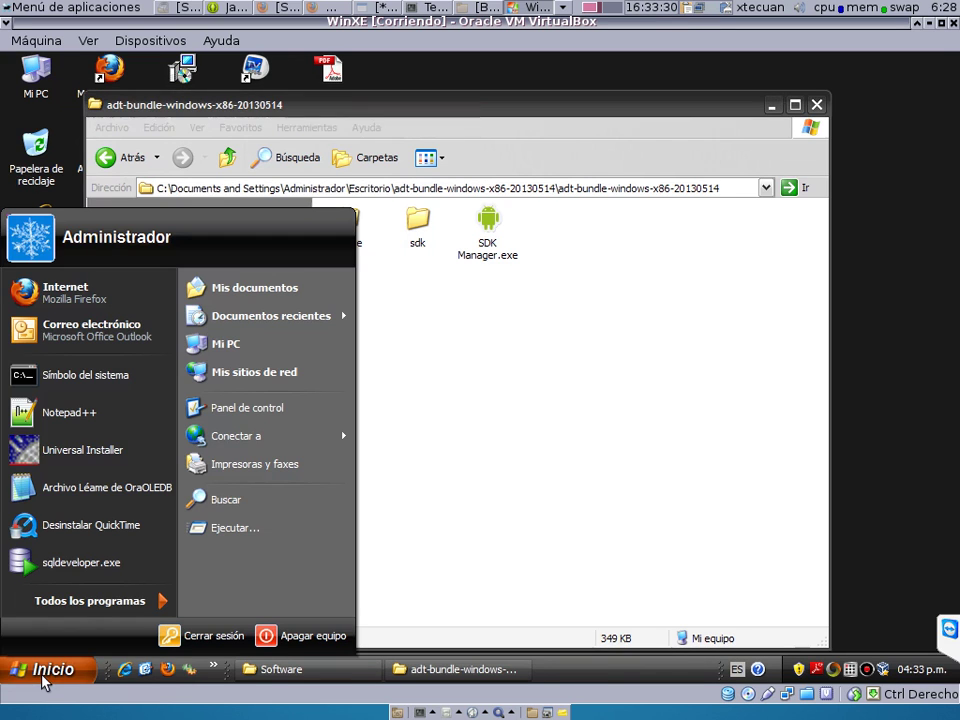
click(80, 374)
text(zipal)
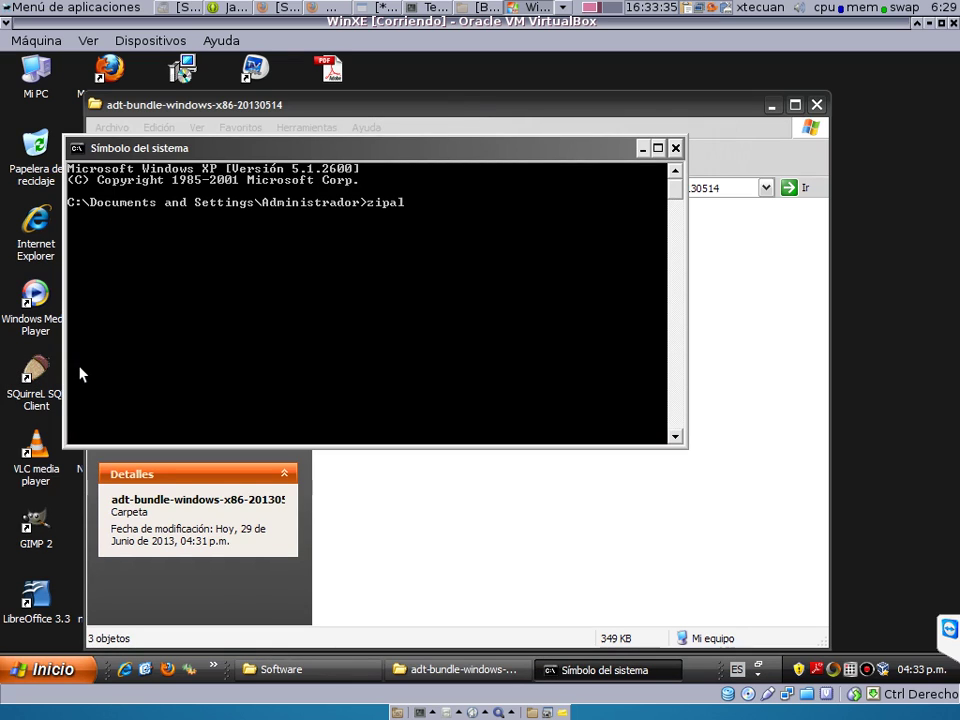
text(ign)
key(Return)
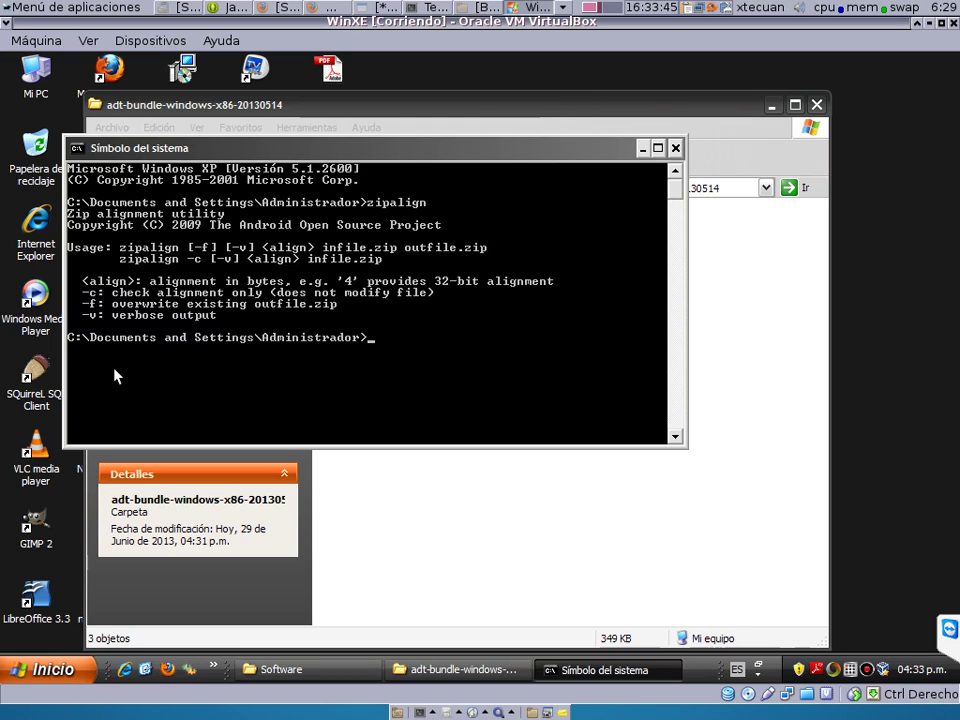
Open the shared E:\Desktop folder via Mi PC and copy its E:\Desktop path.
click(390, 528)
click(122, 161)
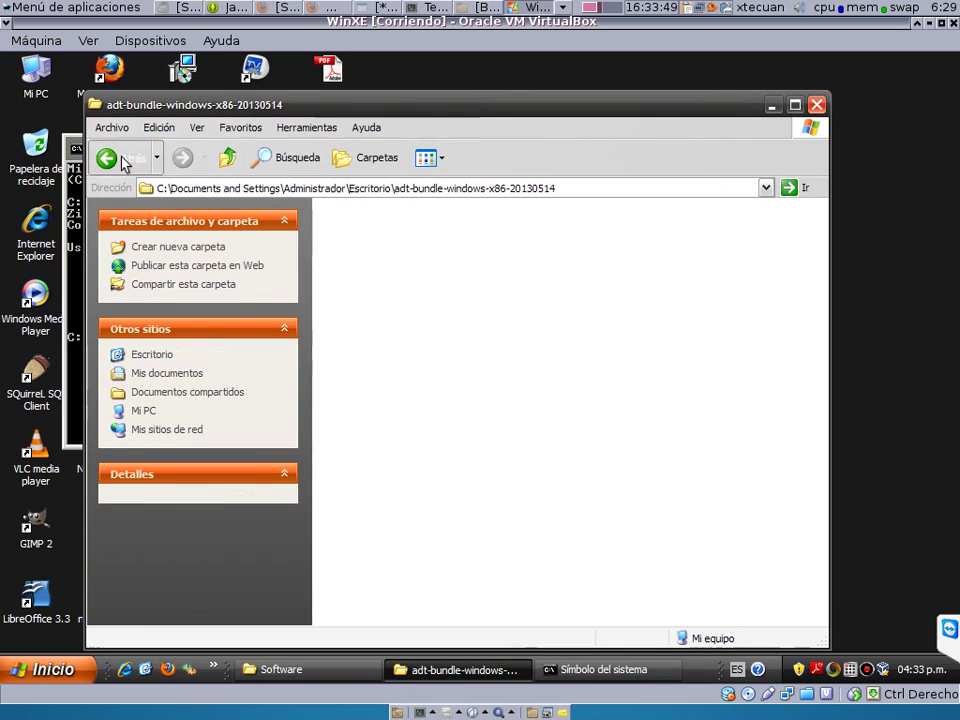
click(145, 505)
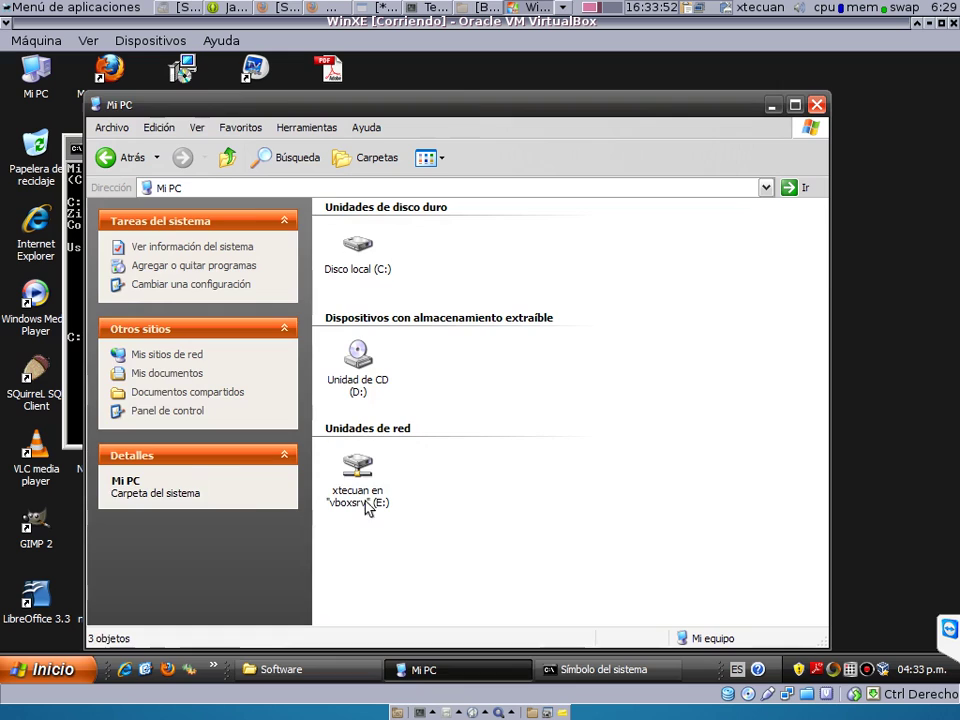
double_click(368, 503)
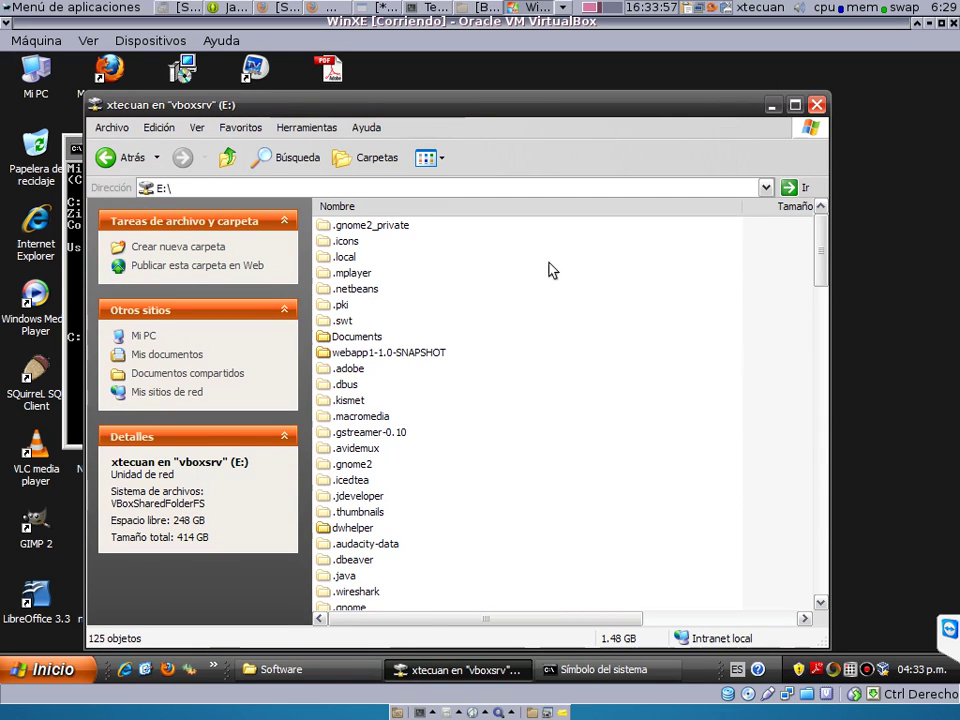
drag(820, 231, 820, 386)
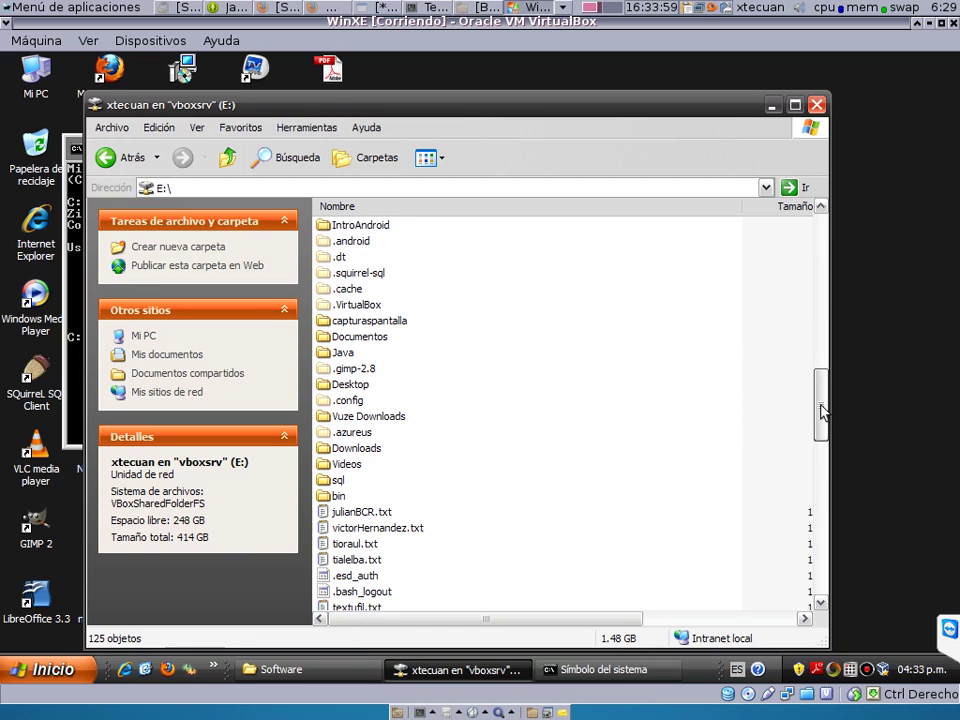
double_click(355, 384)
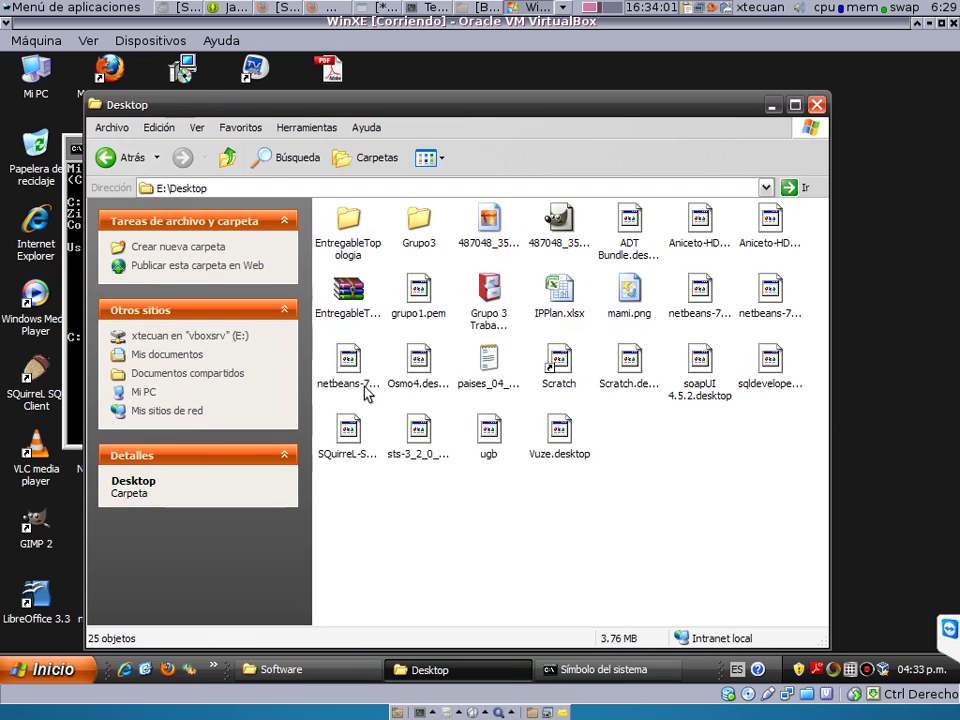
click(195, 188)
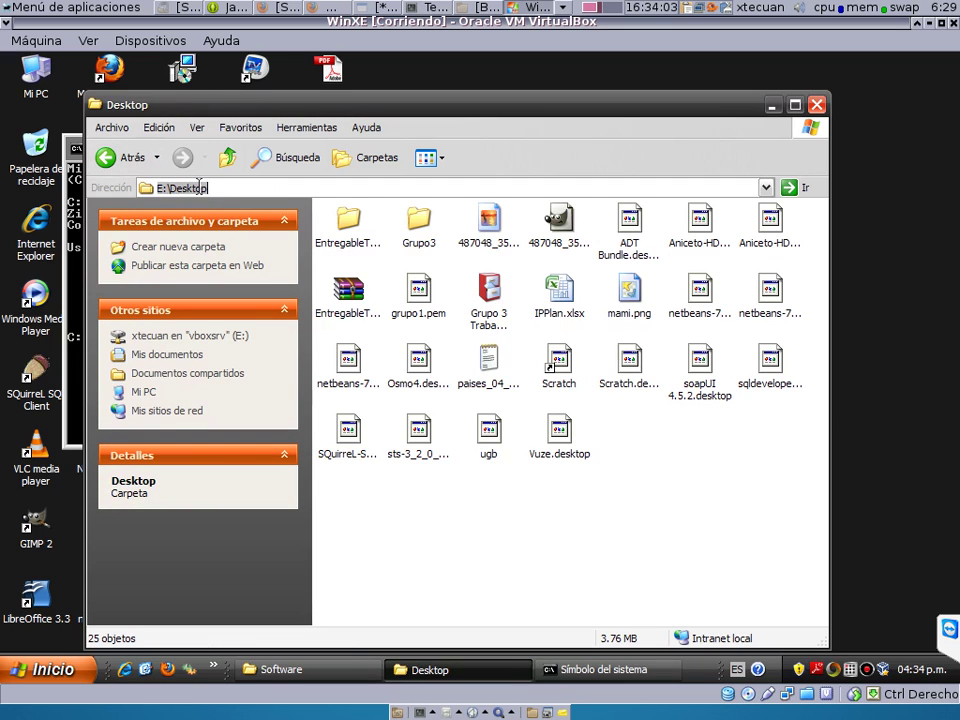
right_click(200, 190)
click(231, 238)
In Details view, copy Aniceto-HDPI.apk, paste it onto the desktop, and minimize the window.
click(430, 158)
click(448, 249)
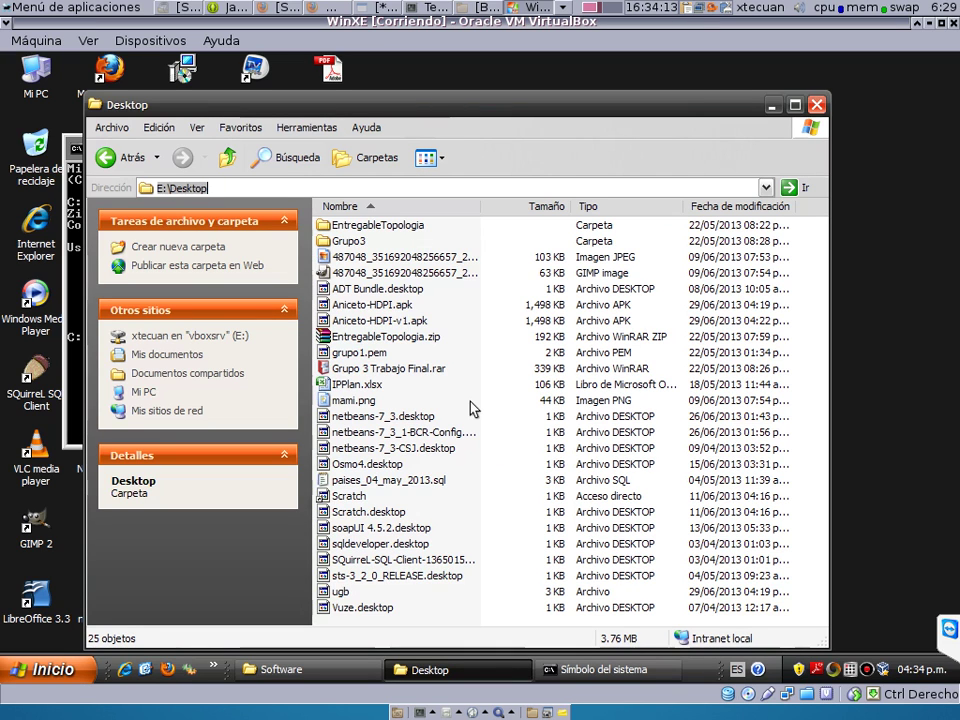
click(390, 304)
right_click(392, 305)
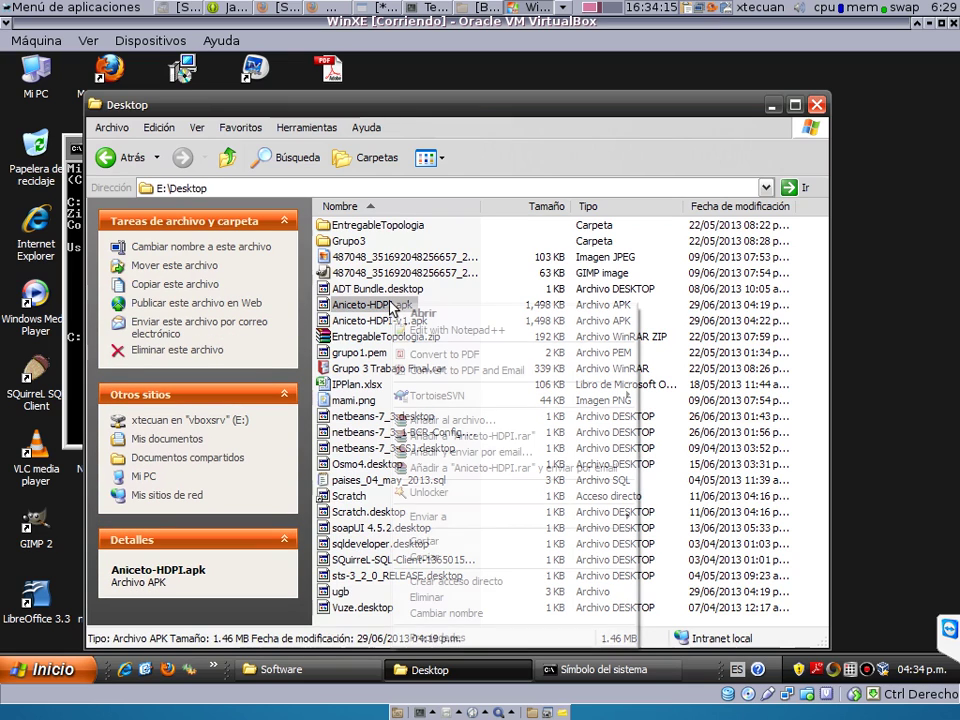
click(424, 557)
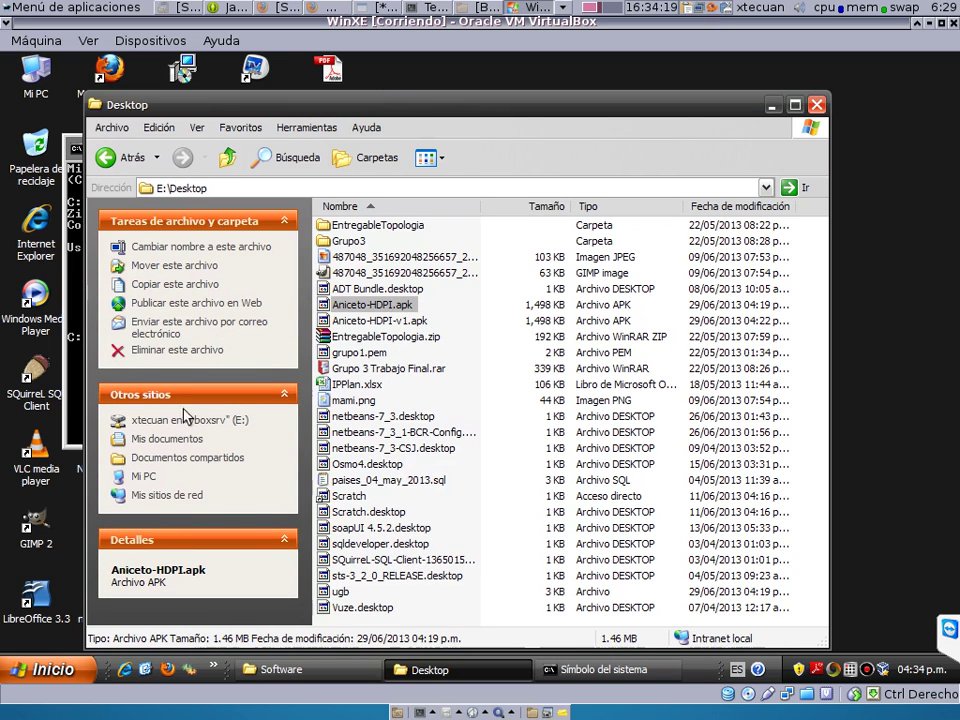
right_click(727, 258)
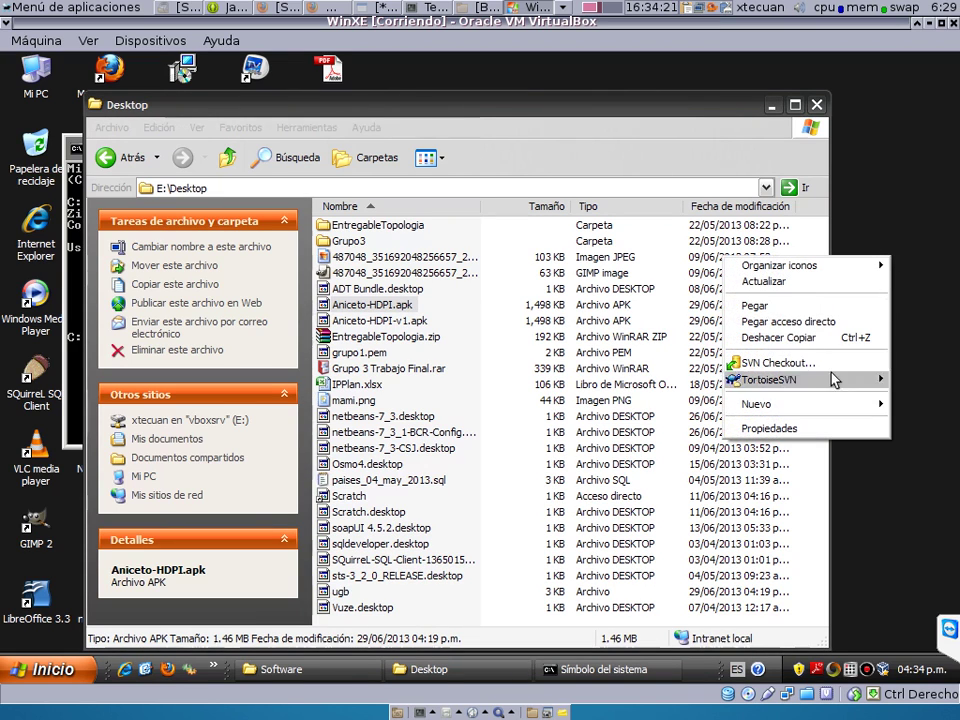
click(851, 305)
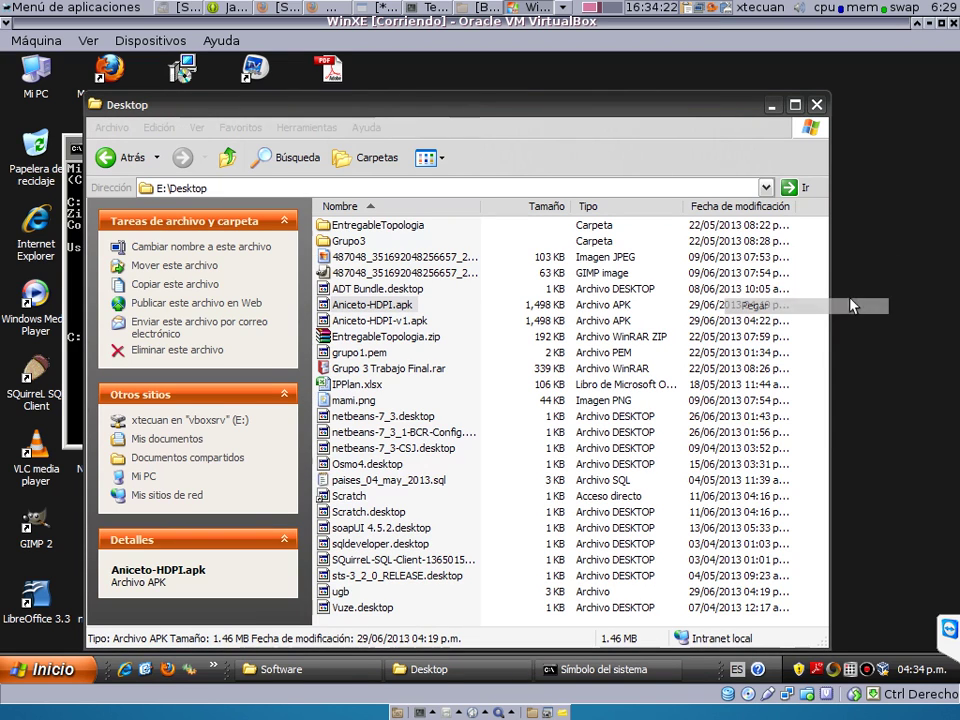
click(773, 106)
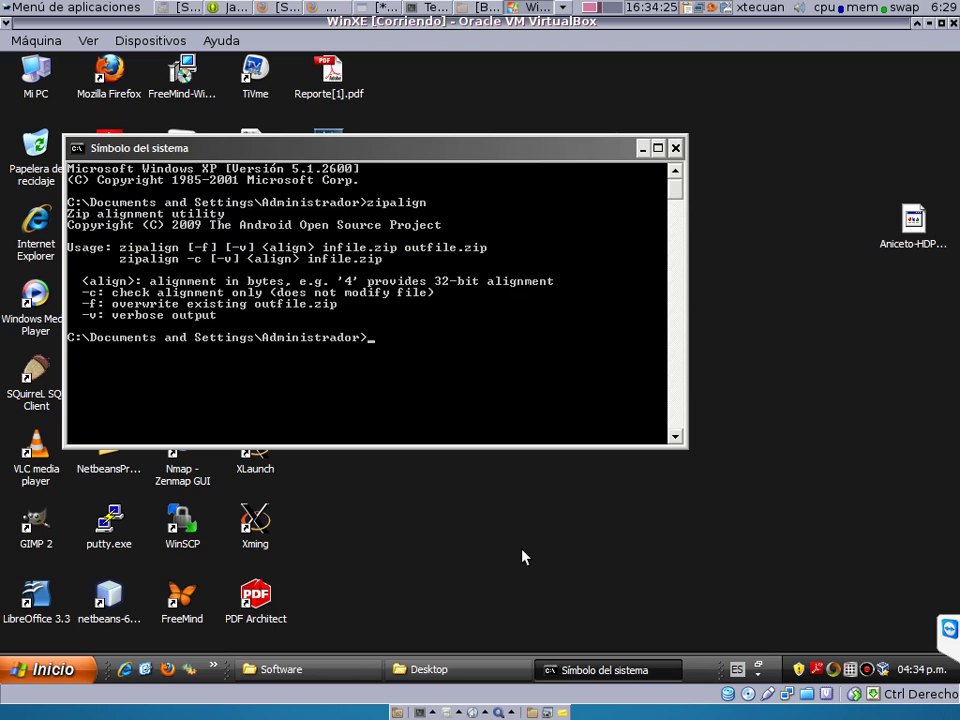
In Escritorio, run zipalign -v 4 Aniceto-HDPI.apk Aniceto-HDPI-V1.apk, then minimize the console.
text(cd Escritorio)
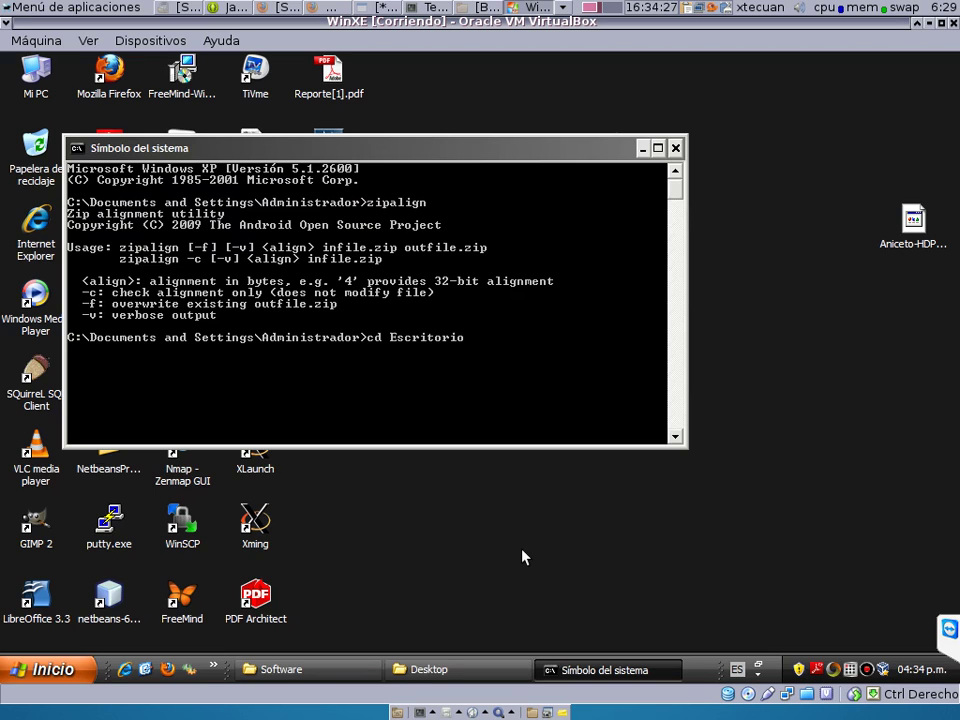
key(Return)
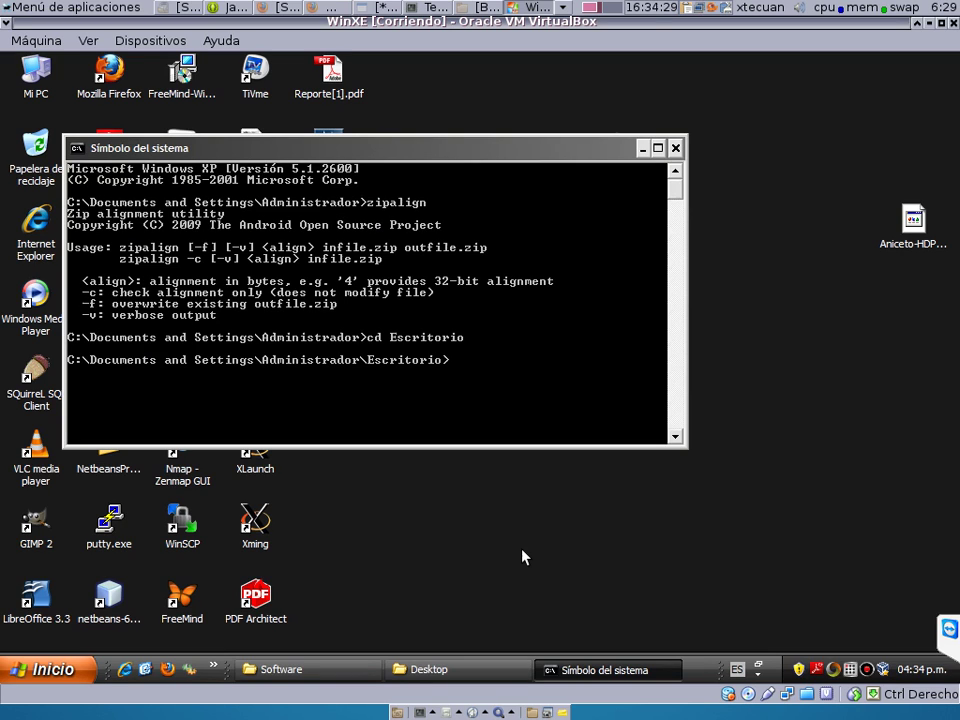
text(a)
key(BackSpace)
text(zipalign -)
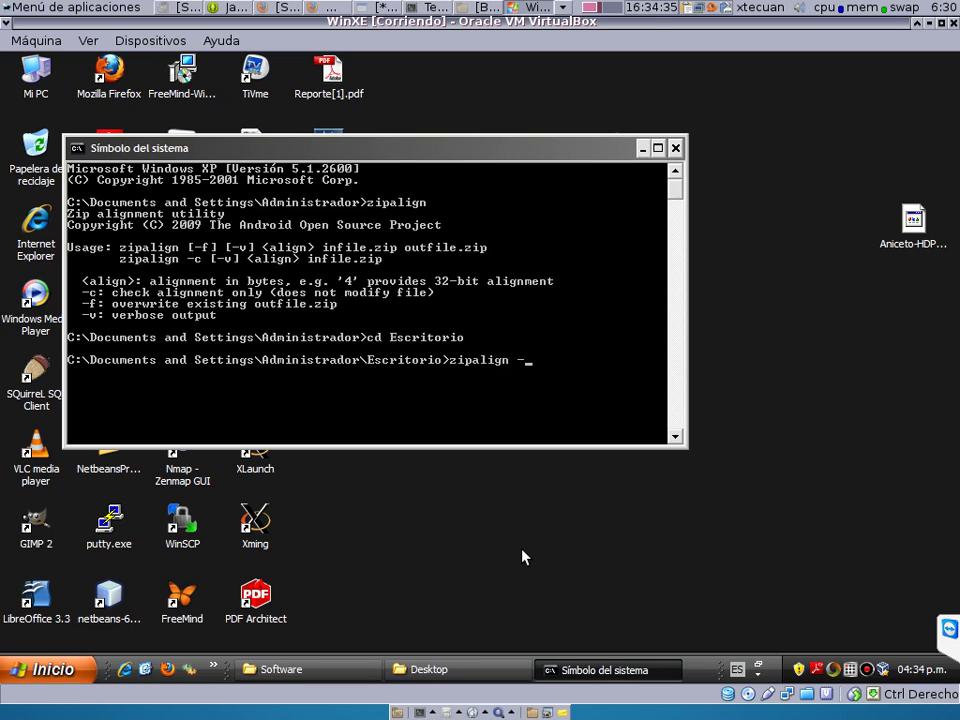
text(v 4 An)
key(Tab)
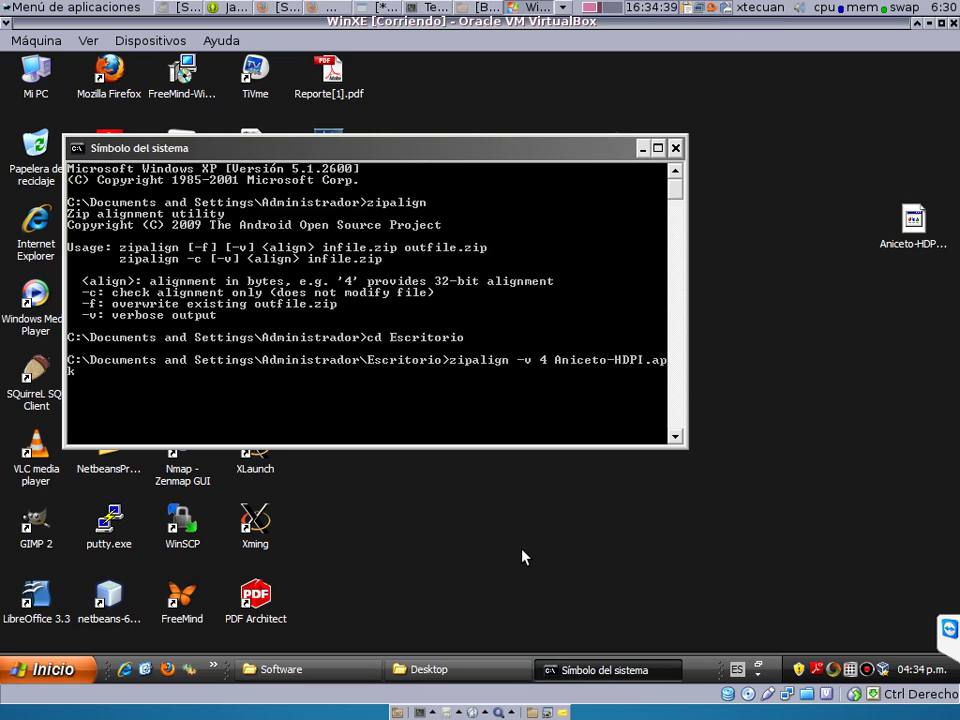
text(An)
key(Tab)
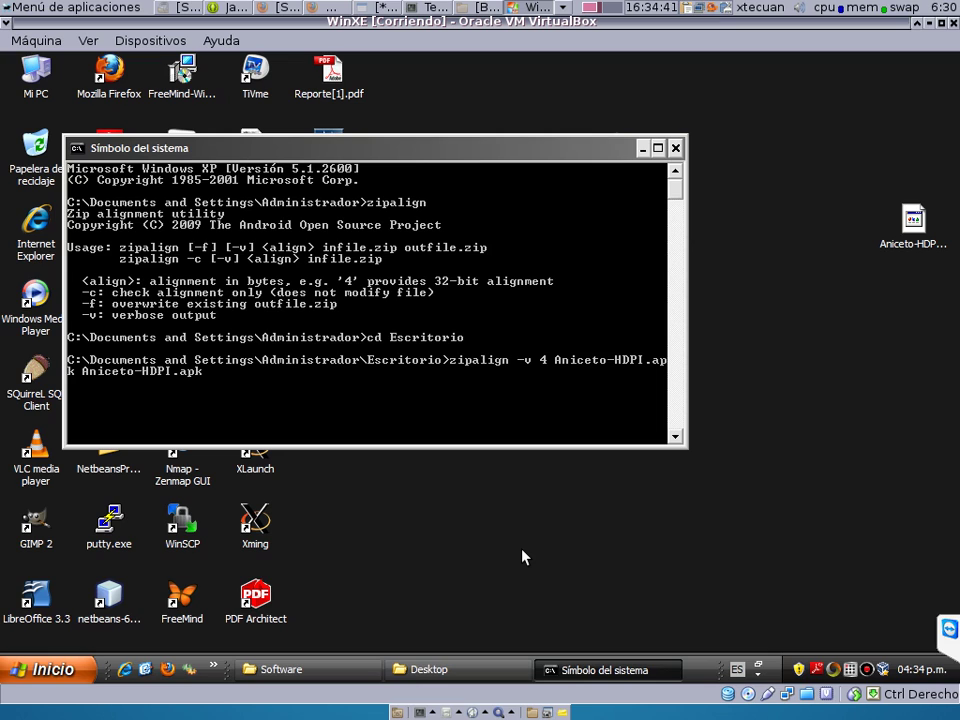
text(-V1)
key(Return)
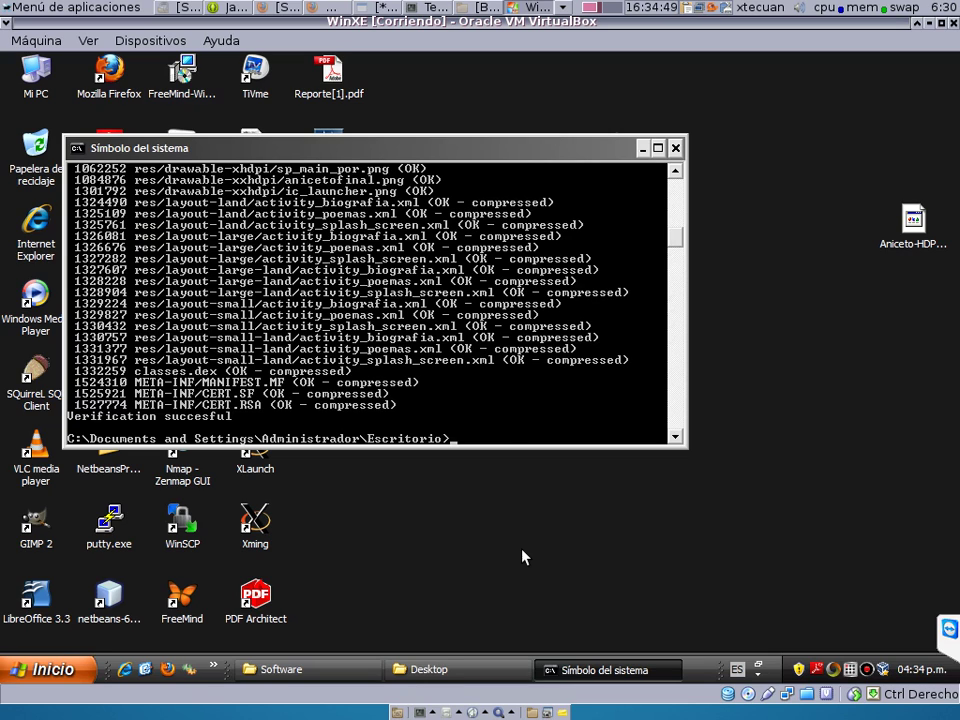
click(641, 151)
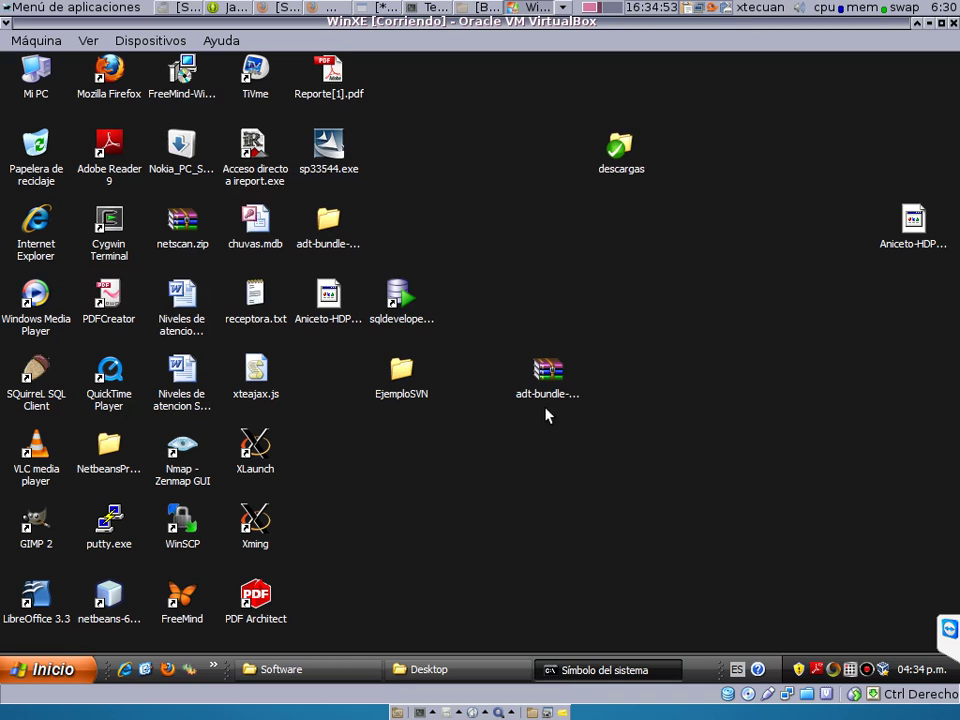
drag(328, 293, 683, 303)
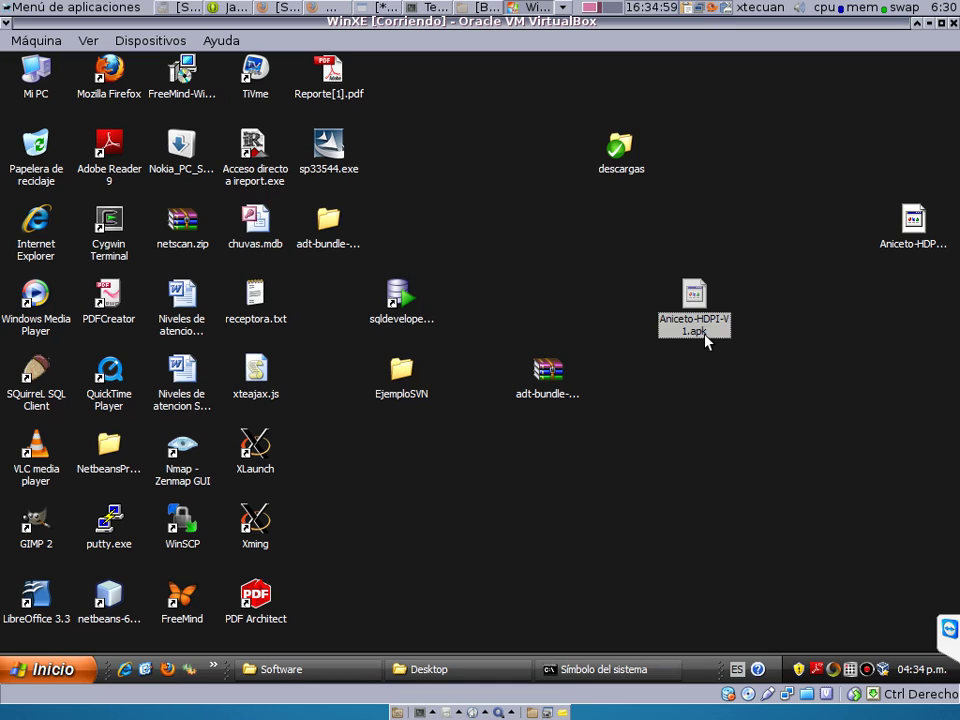
click(335, 227)
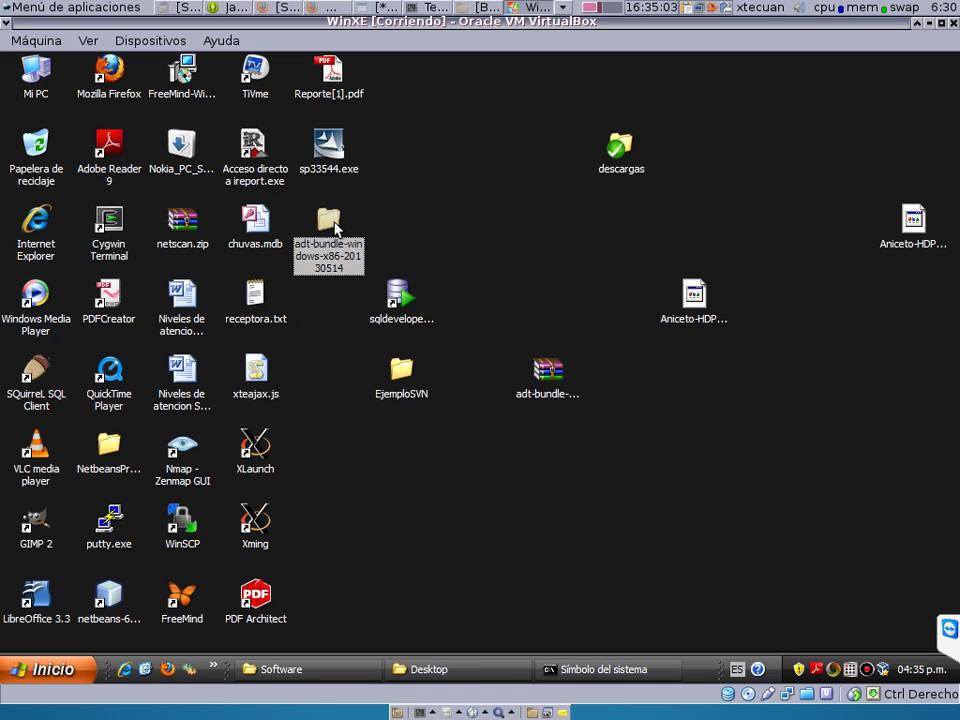
double_click(335, 227)
double_click(370, 222)
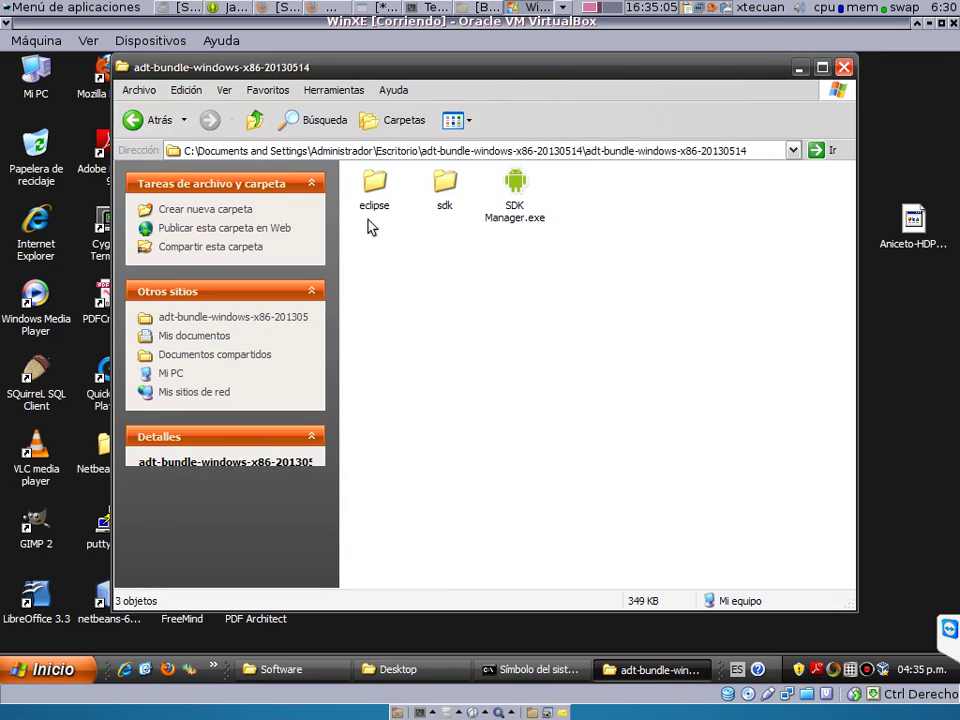
double_click(447, 186)
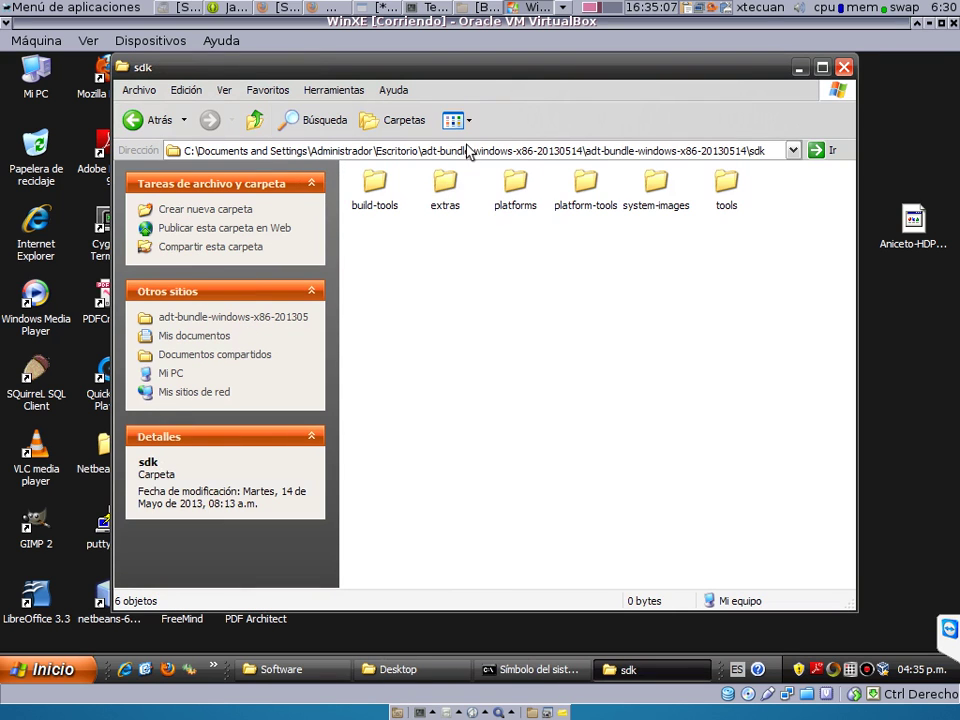
click(472, 149)
key(super+c)
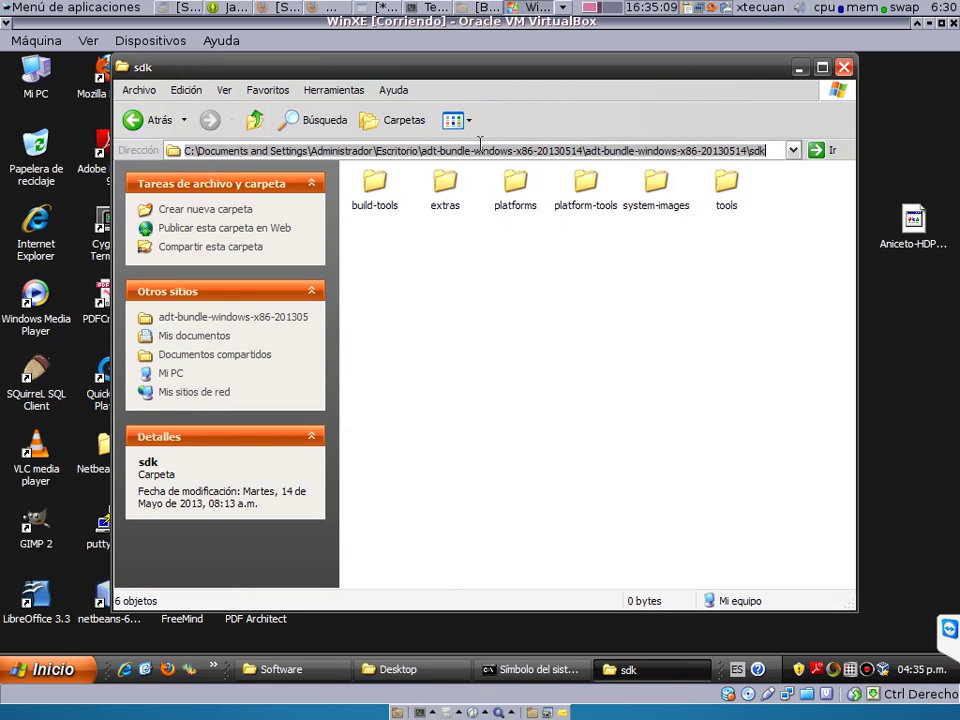
In a new Command Prompt, cd into the pasted sdk folder path and list it.
click(50, 669)
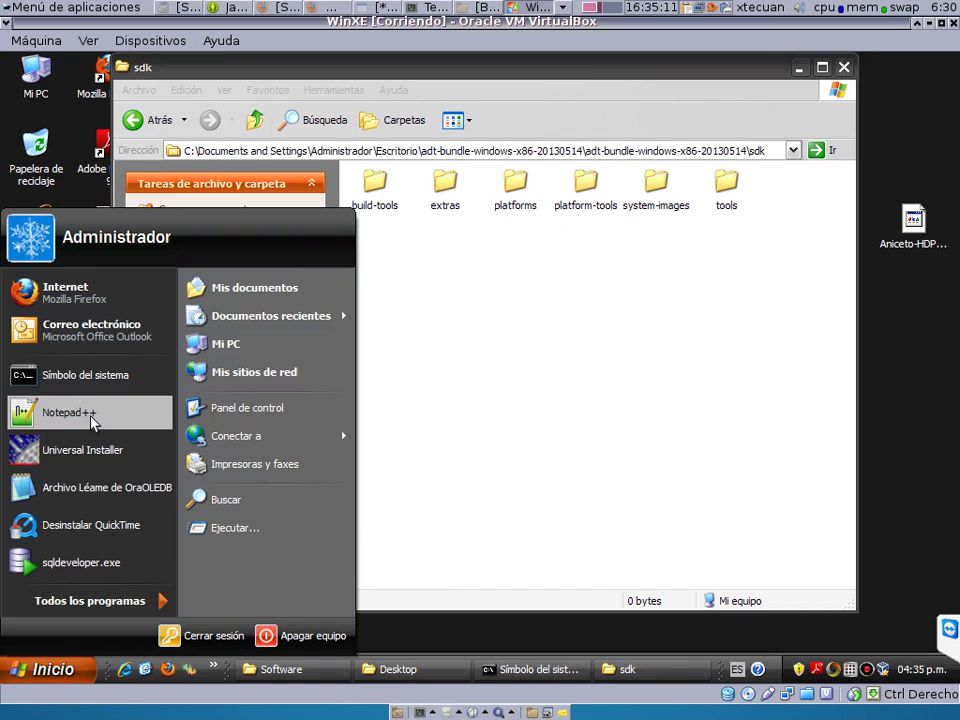
click(88, 378)
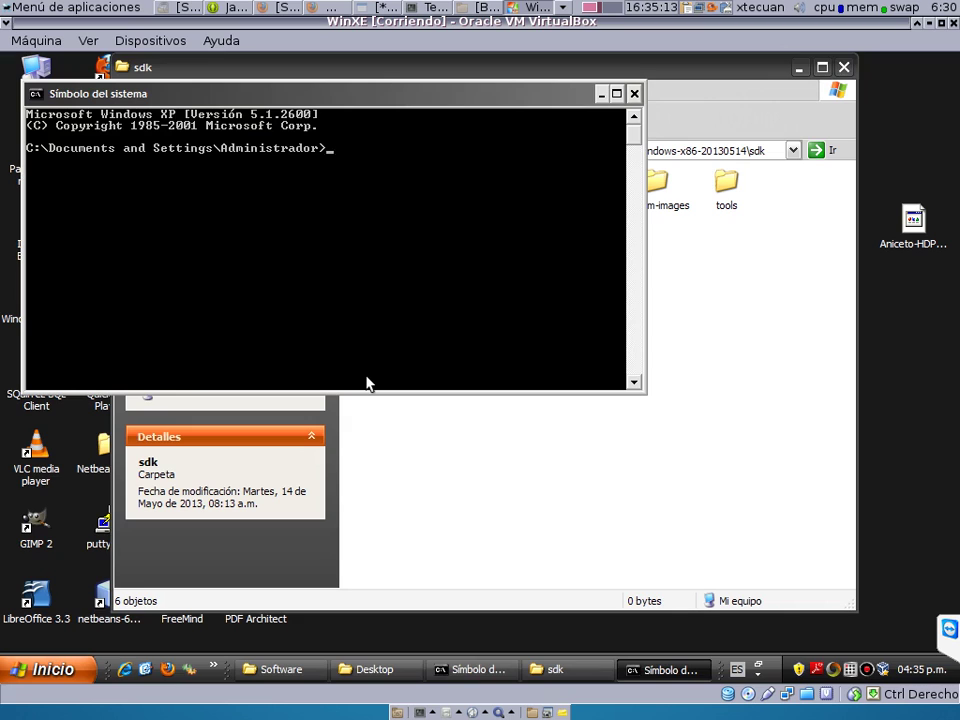
text(cd)
right_click(448, 244)
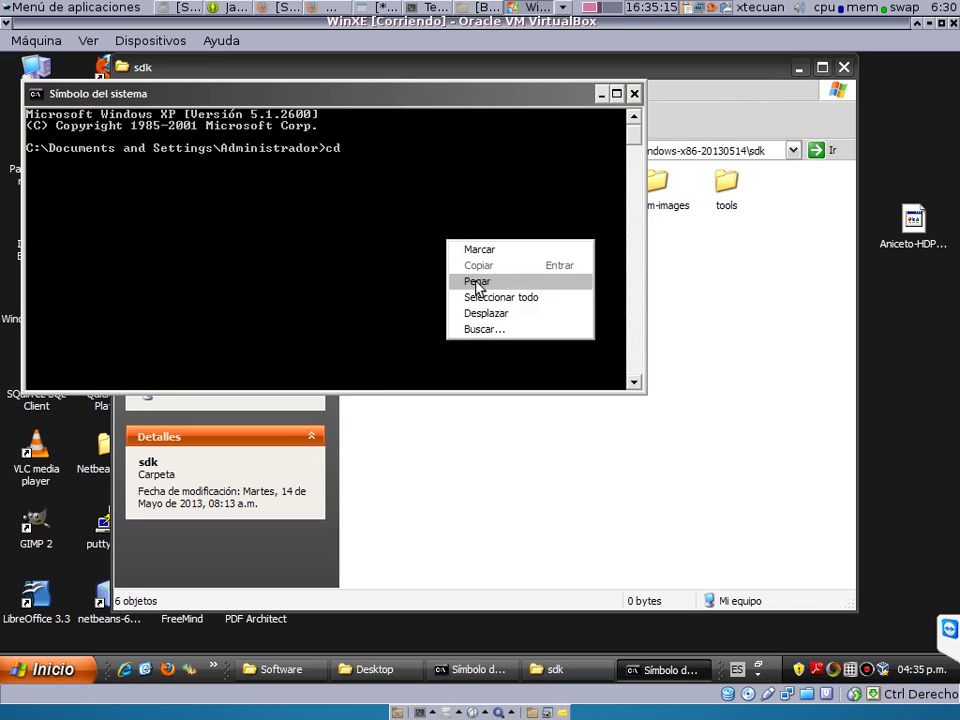
click(477, 281)
key(Return)
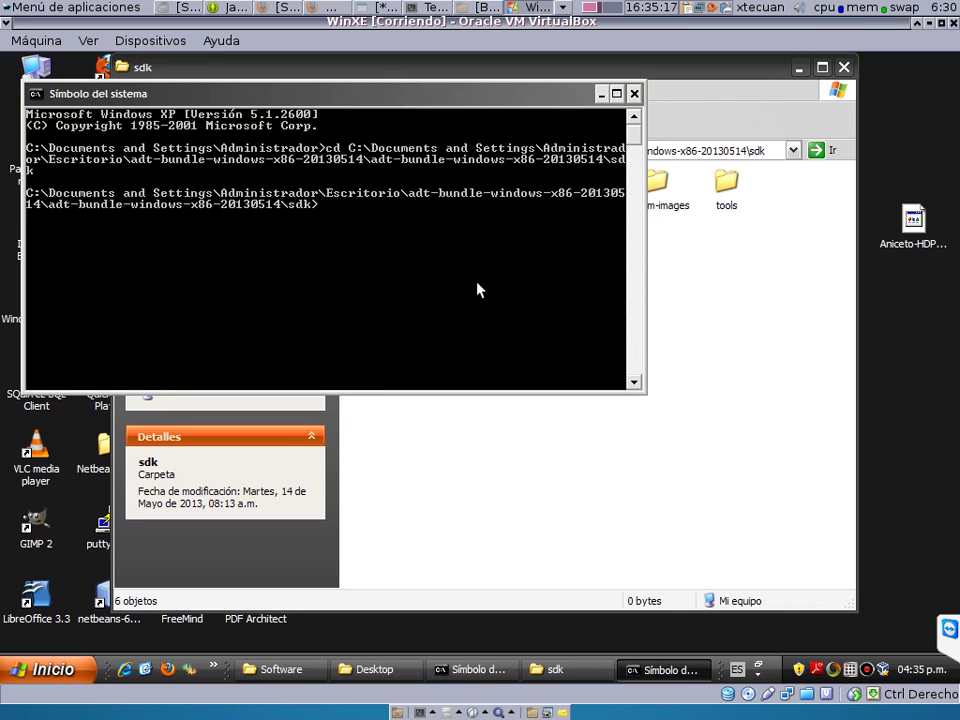
text(dir)
key(Return)
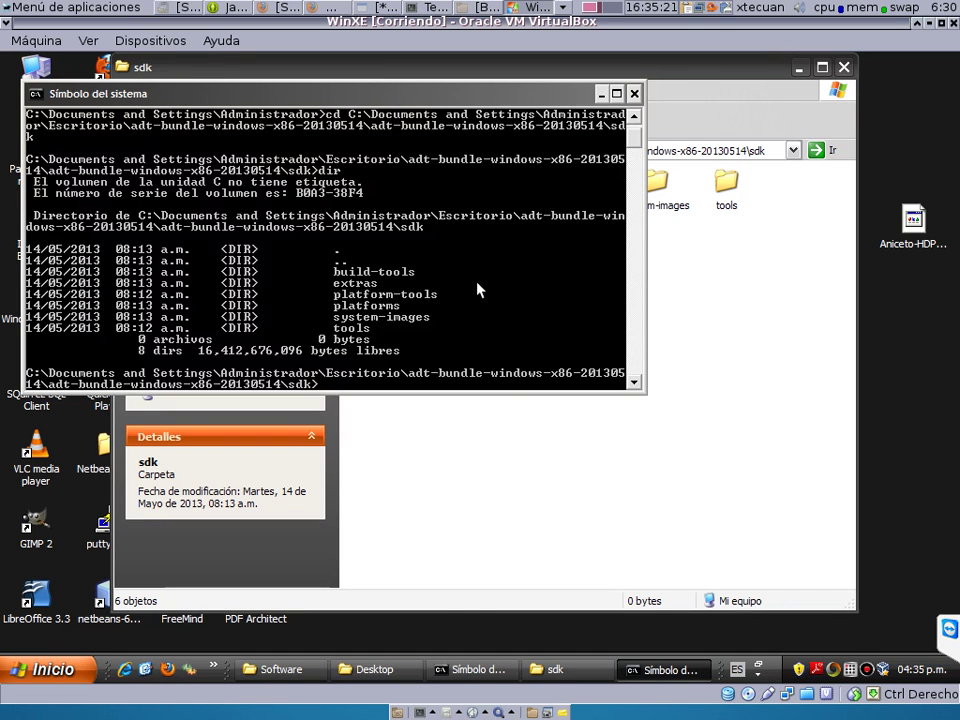
Move into sdk\tools, list its files, and confirm zi completes to zipalign.exe.
text(cd tools)
key(Return)
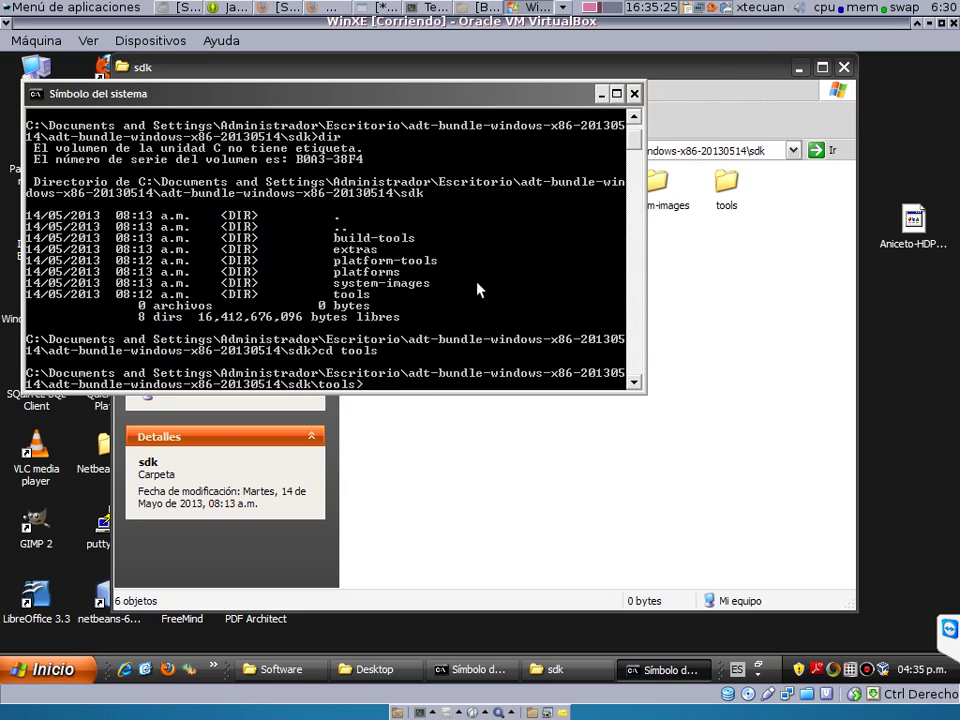
text(dir)
key(Return)
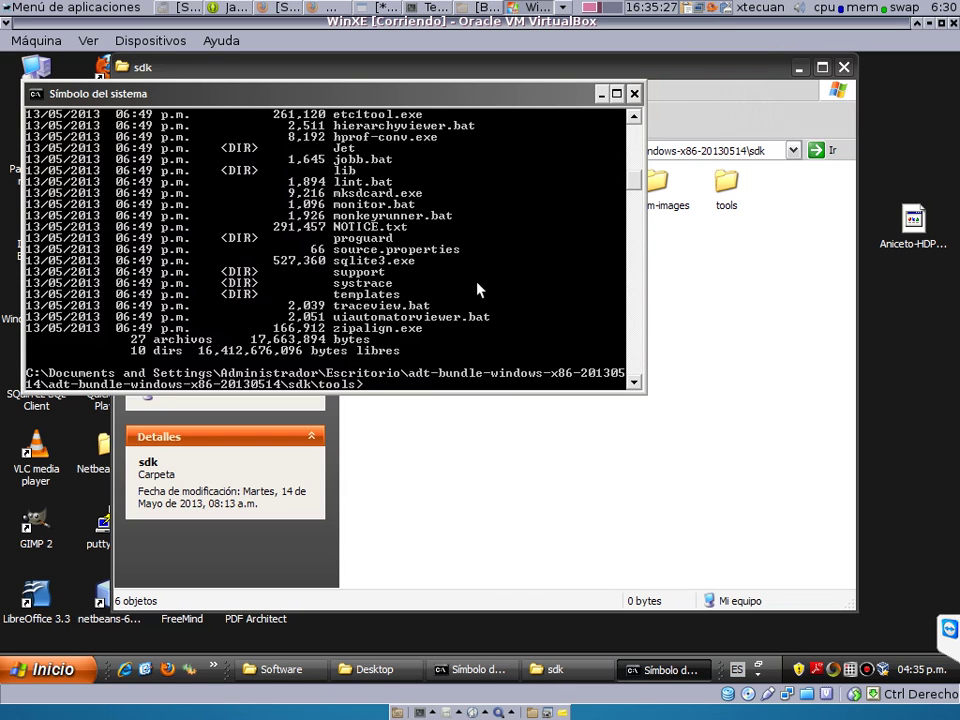
text(zi)
key(Tab)
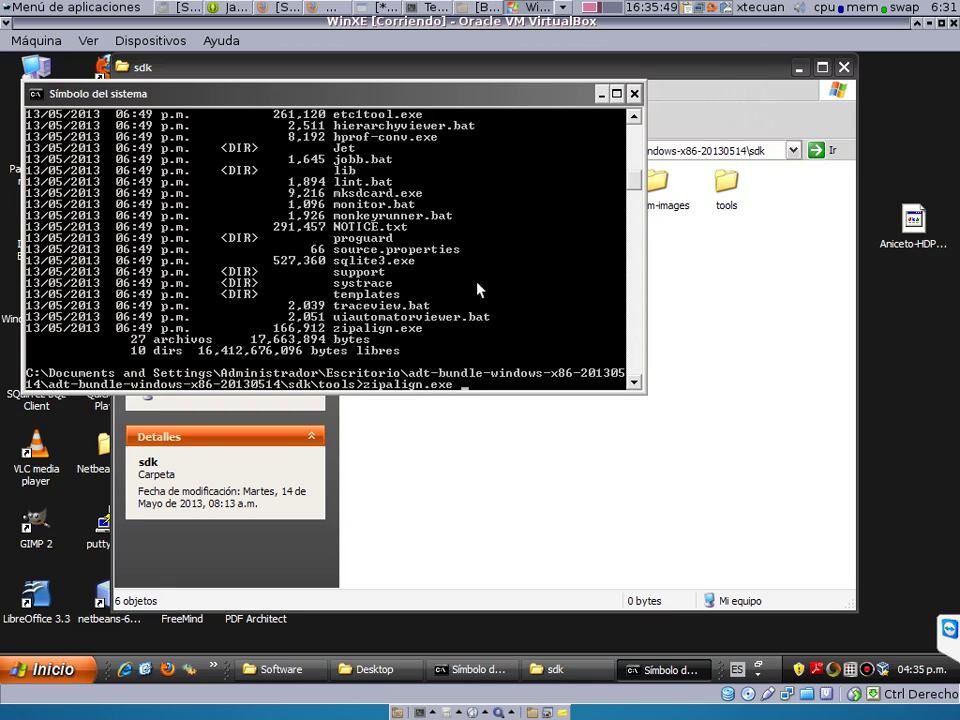
Open the sdk tools folder and copy its full path from the address bar.
click(635, 94)
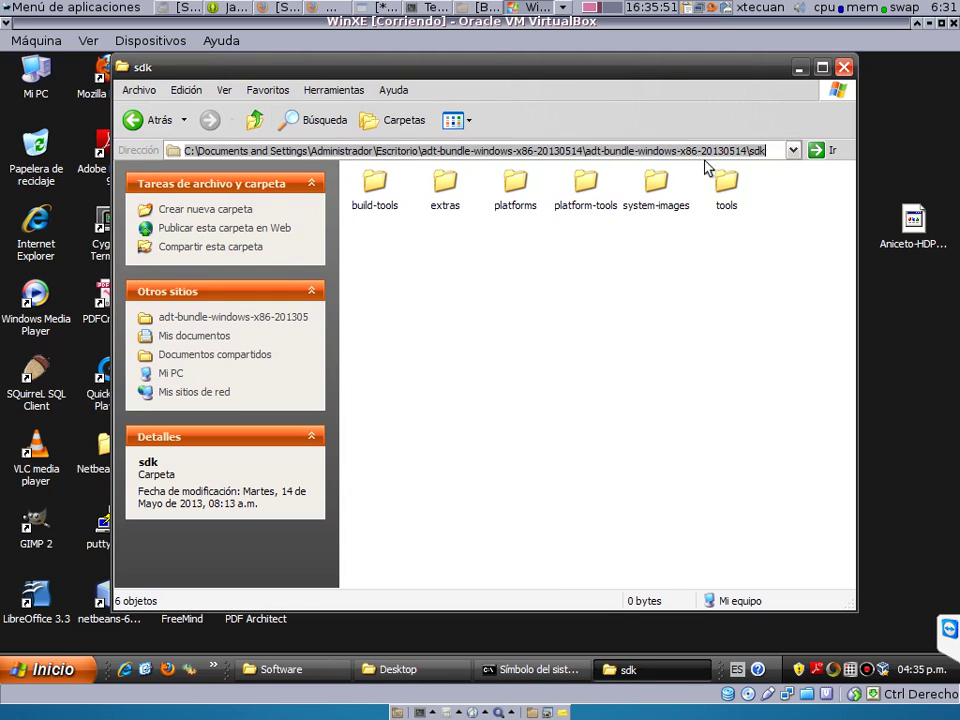
double_click(725, 183)
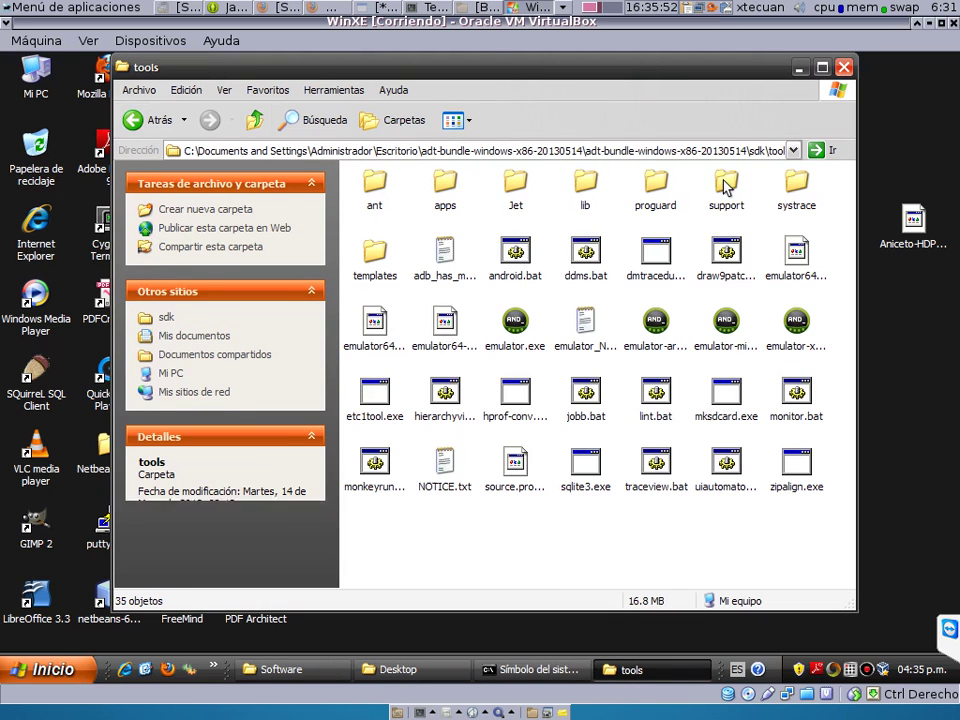
click(487, 151)
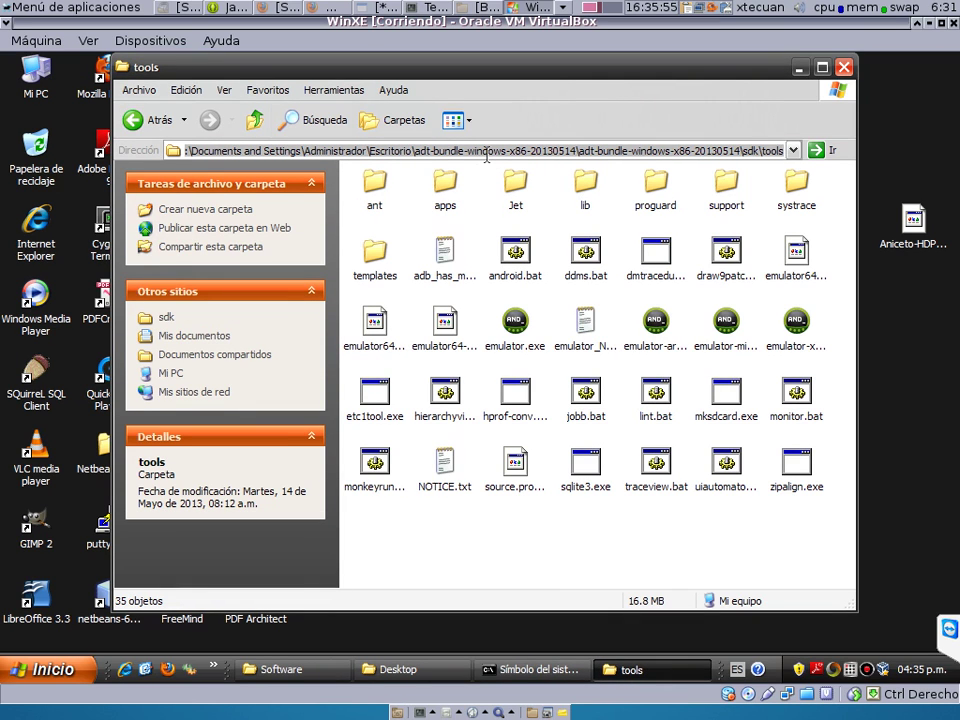
click(187, 90)
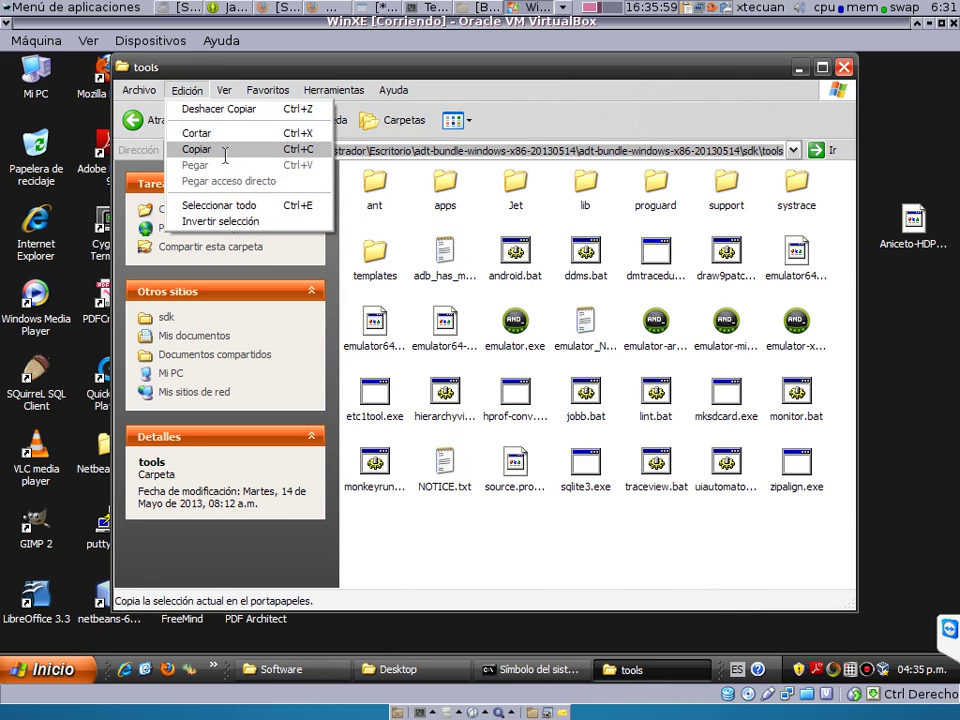
click(195, 149)
click(45, 668)
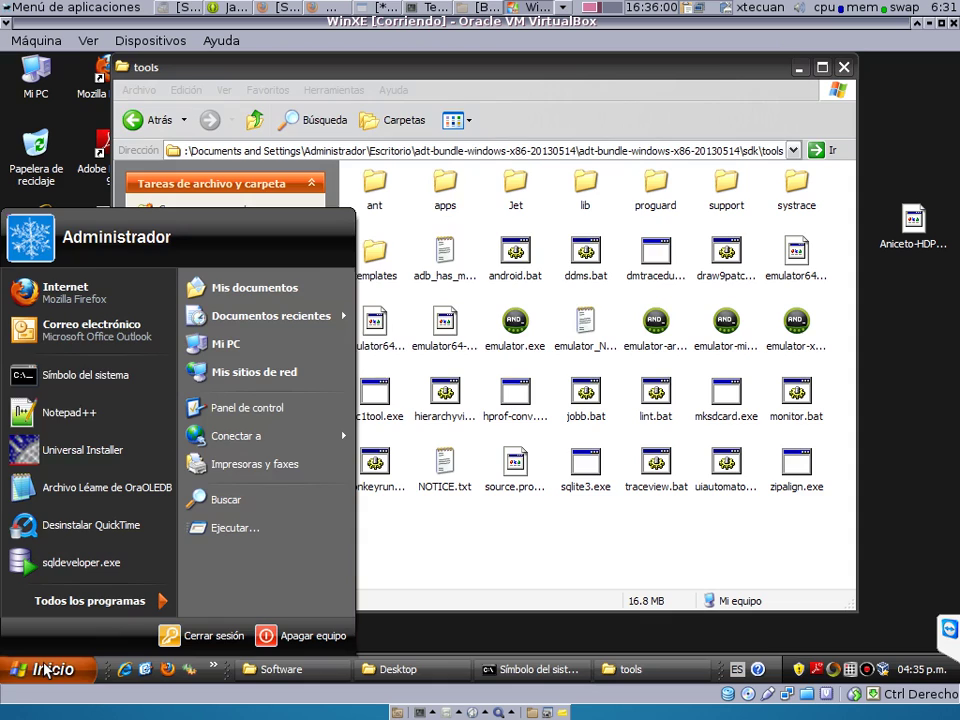
In a new Command Prompt, run set PATH=<pasted tools path>;%PATH%.
click(100, 378)
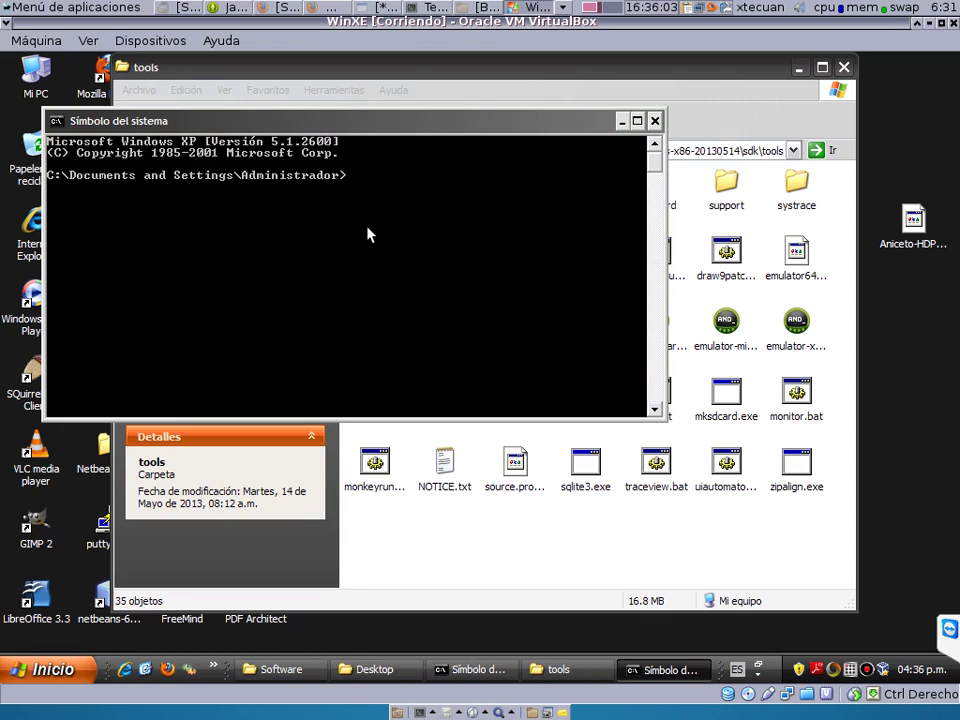
text(set PATH=)
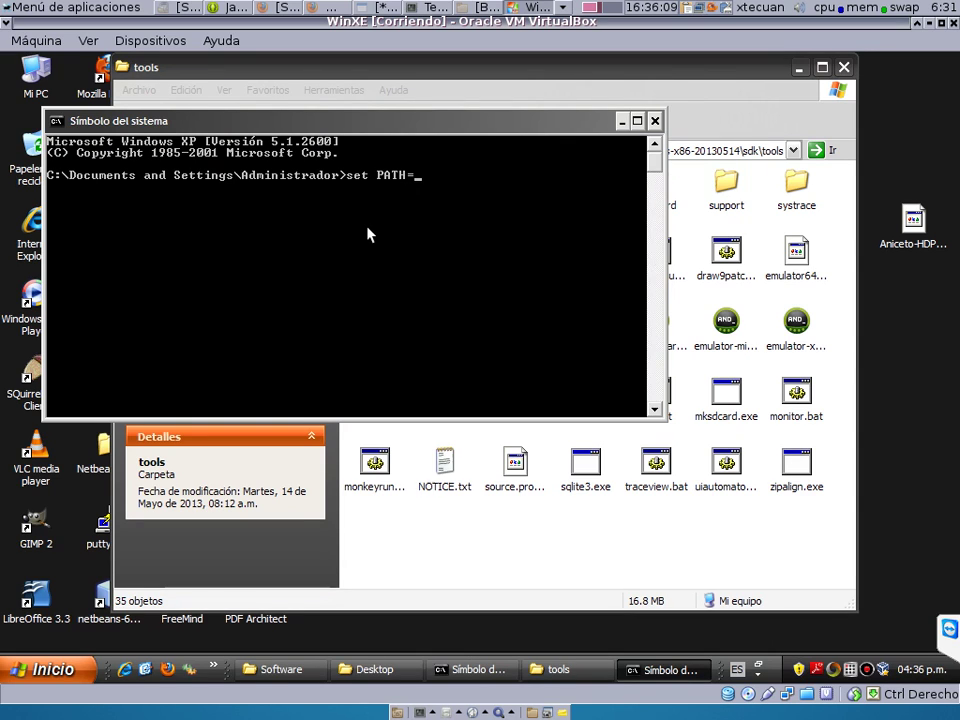
right_click(471, 222)
click(502, 263)
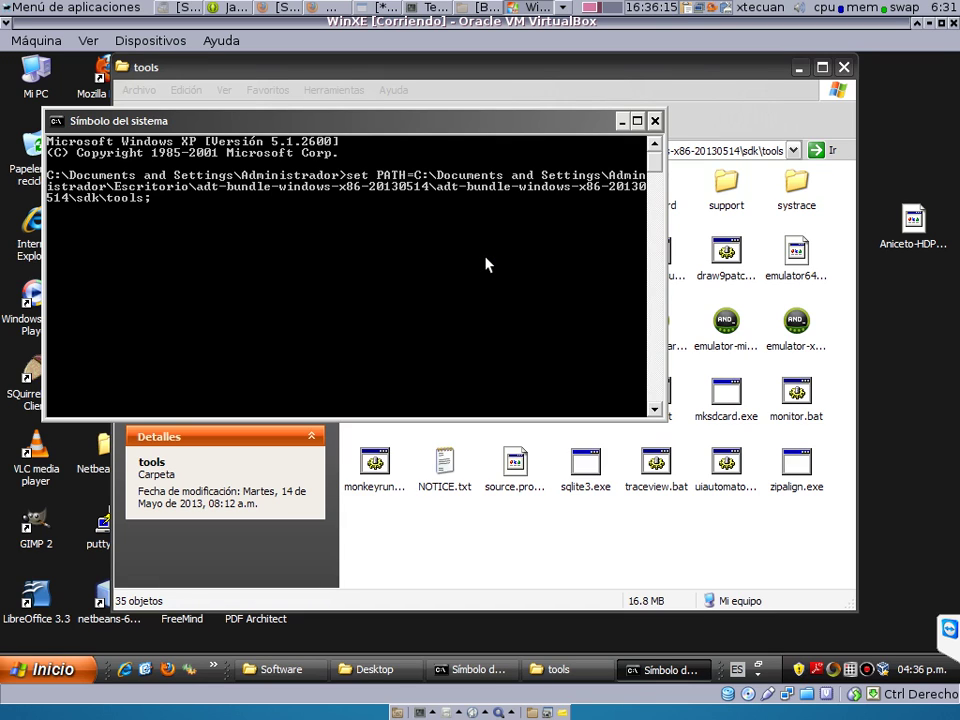
text(;%PATH%)
key(Return)
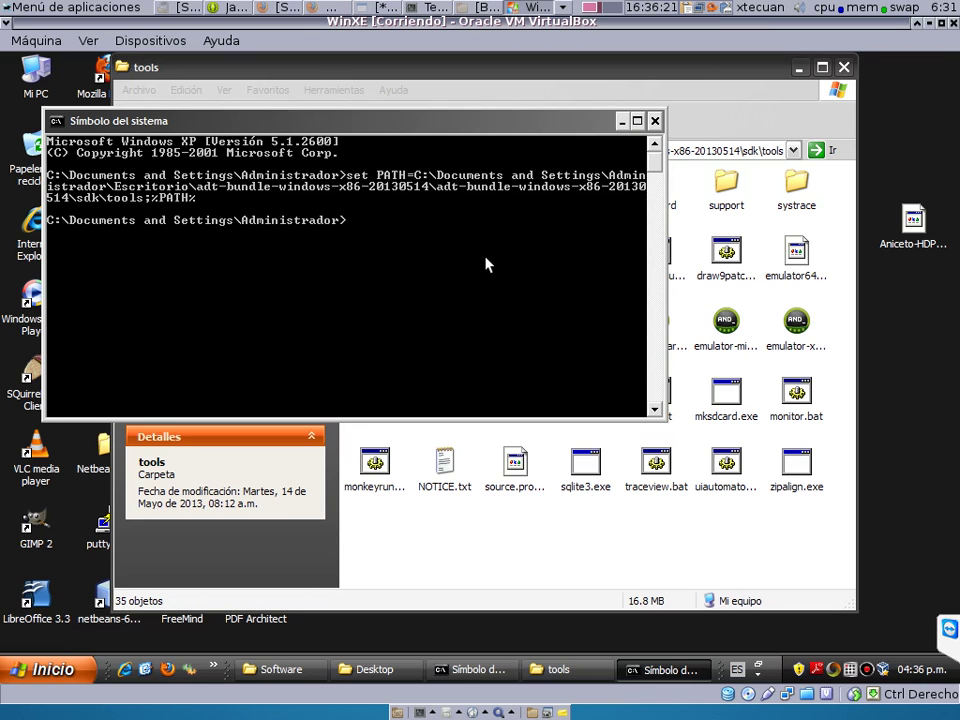
Run zipalign to confirm it now prints its usage help.
text(zipalign)
key(Return)
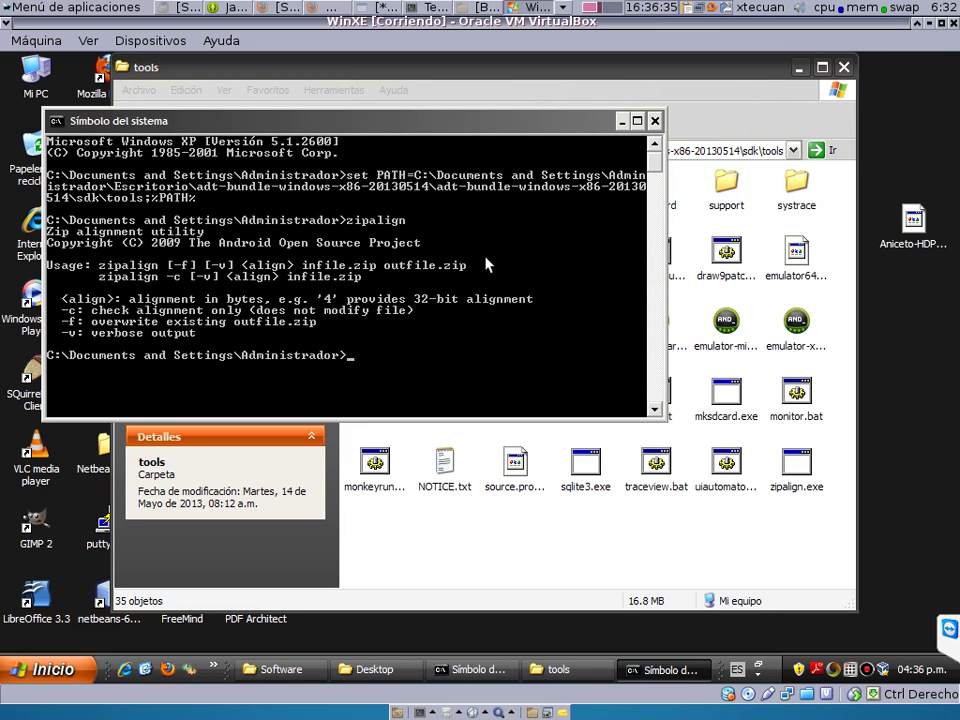
click(55, 671)
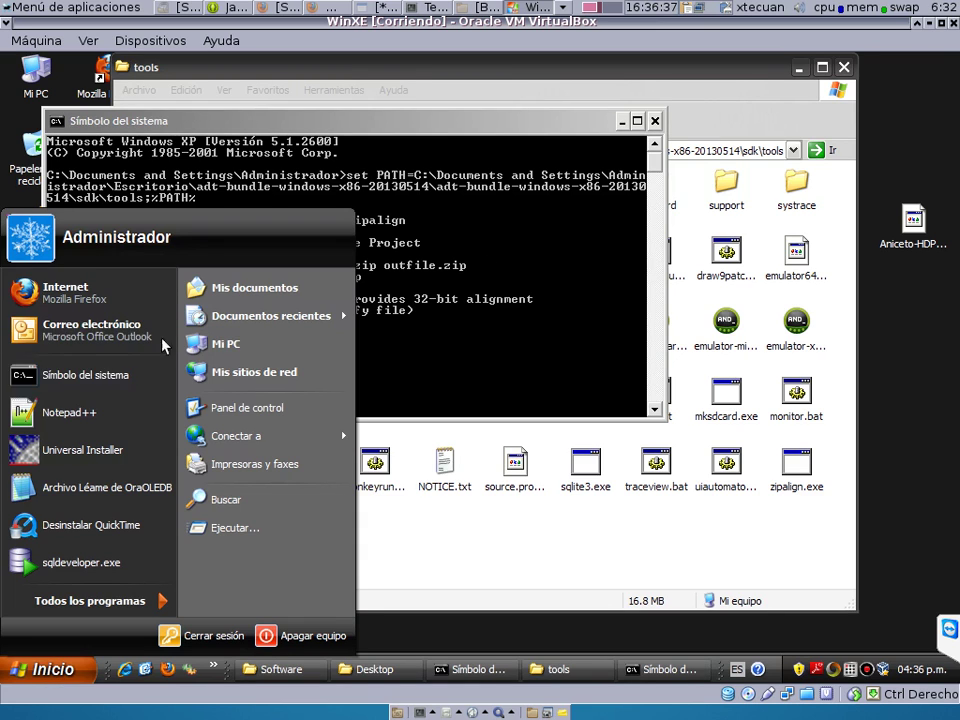
In a new Notepad++ document, write set SDK_HOME="<sdk folder path>" as the first line.
click(105, 412)
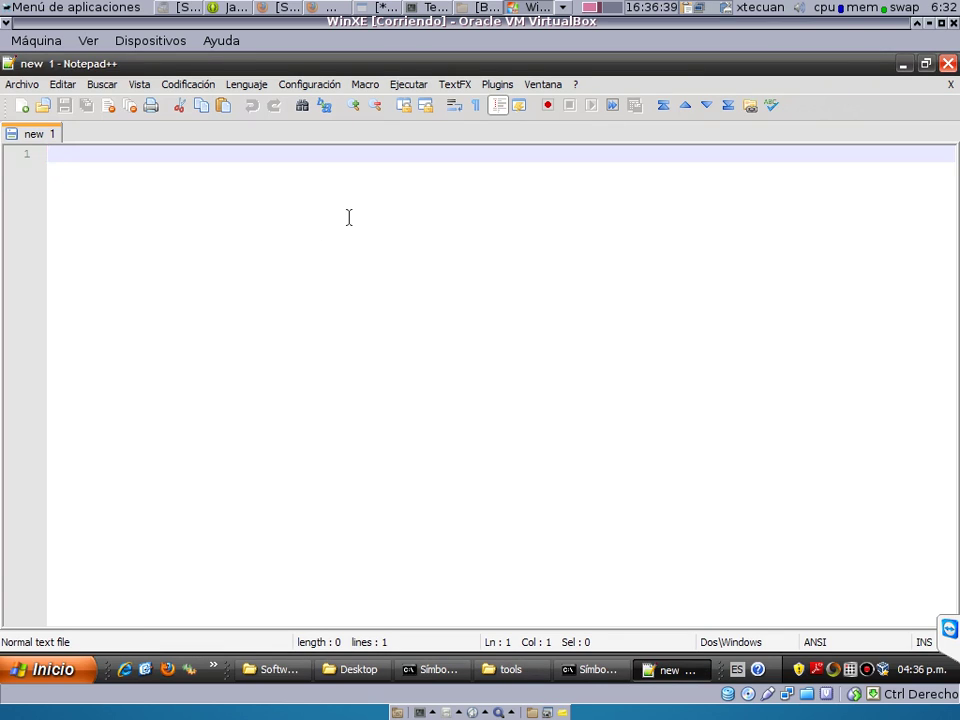
text(set)
text(SD)
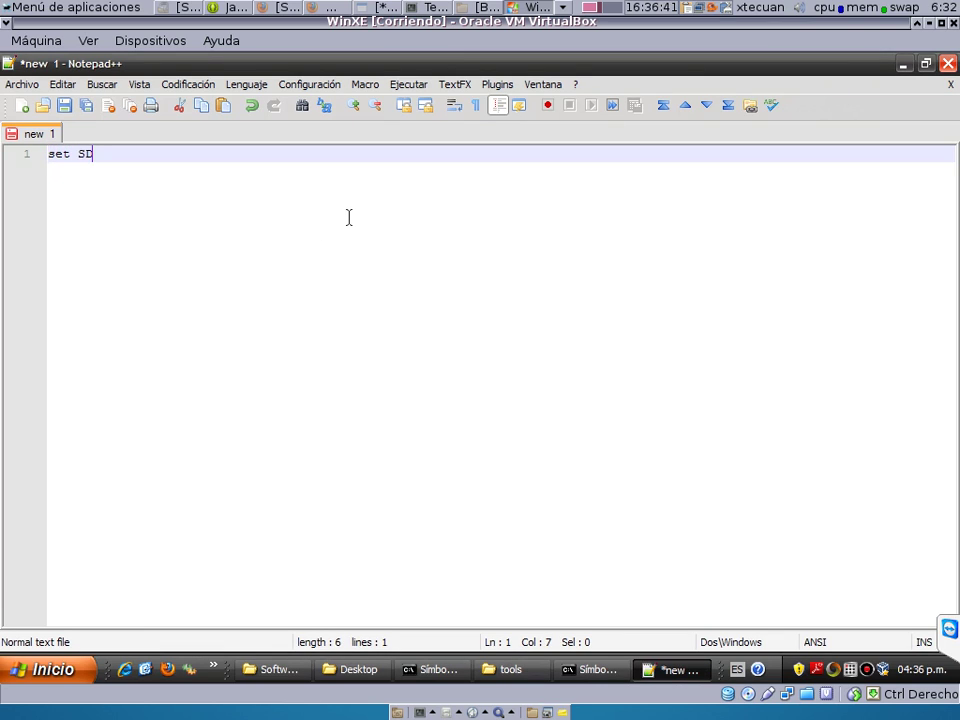
text(K_HOME)
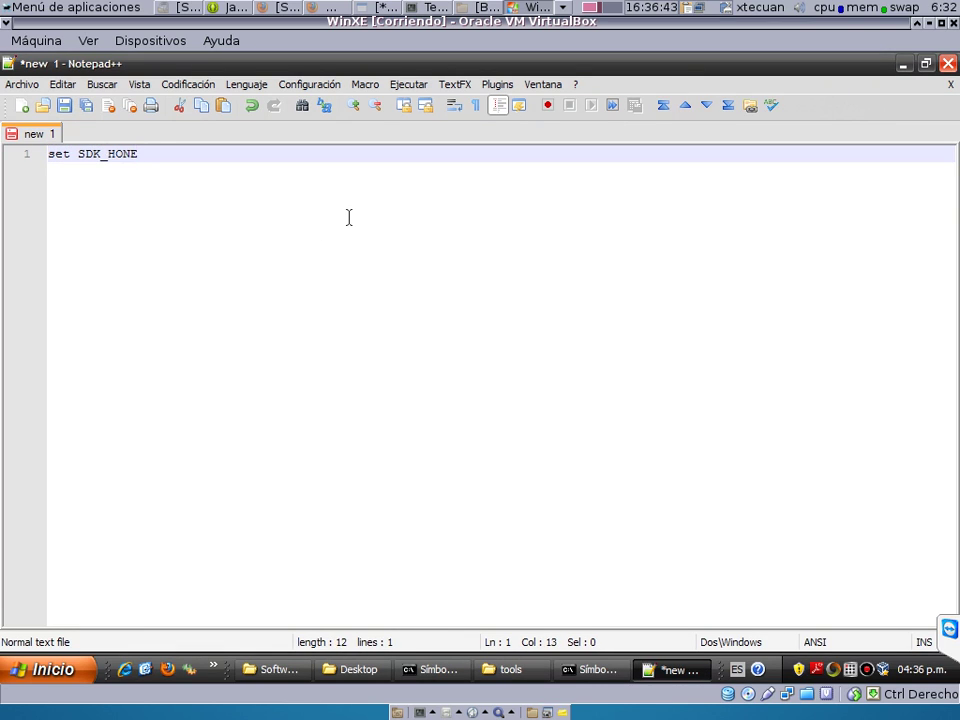
key(BackSpace)
key(BackSpace)
text(ME)
text(=)
key(ctrl+v)
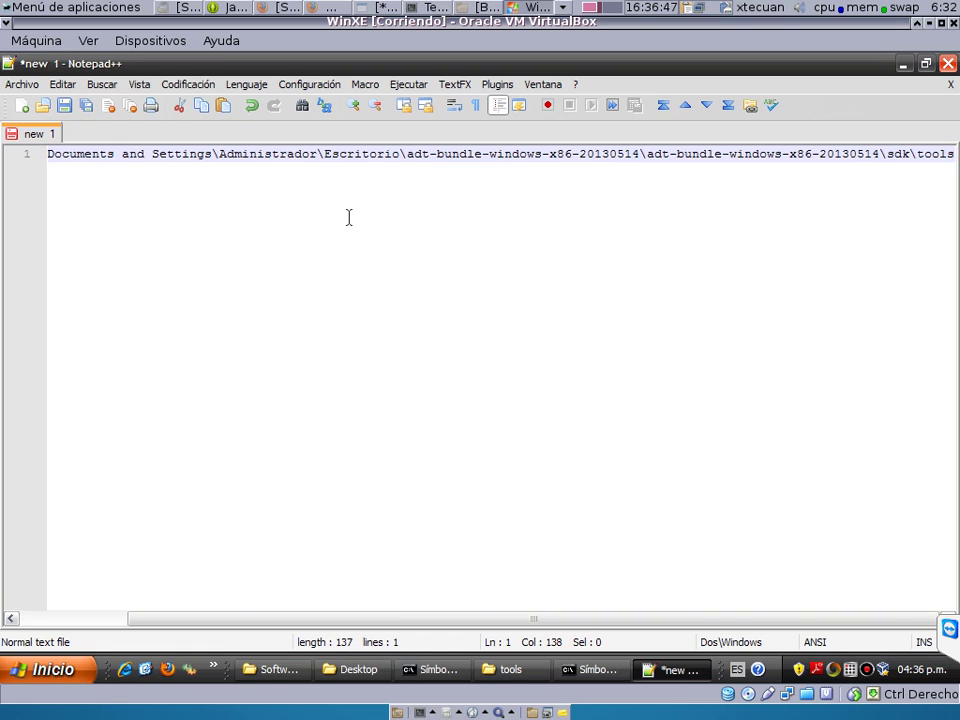
key(BackSpace)
key(BackSpace)
key(BackSpace)
key(BackSpace)
key(BackSpace)
key(BackSpace)
key(Return)
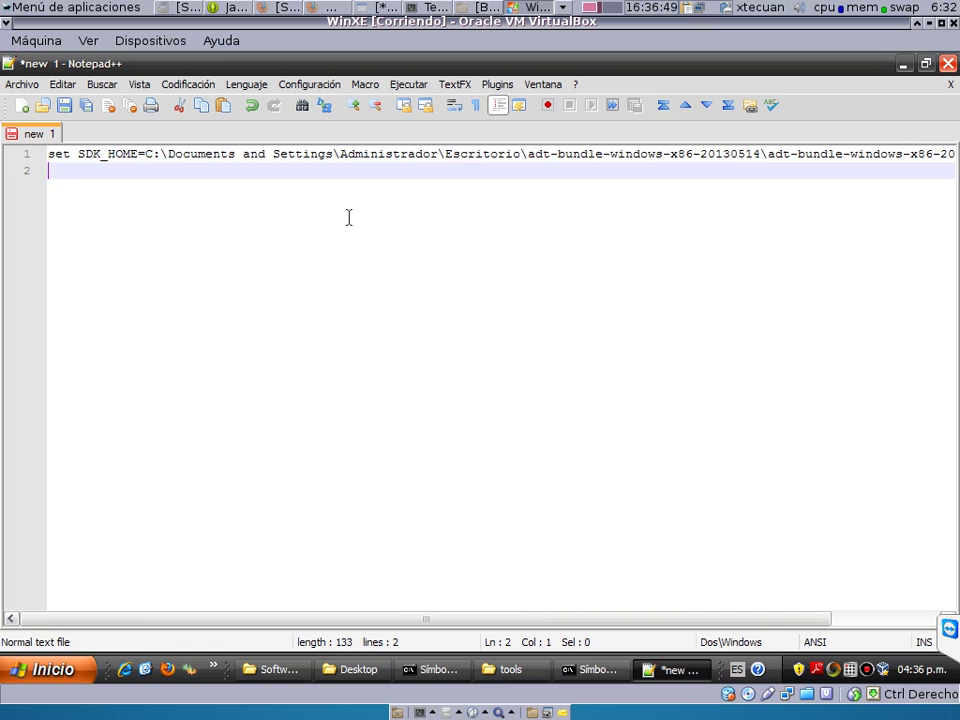
click(145, 154)
text(")
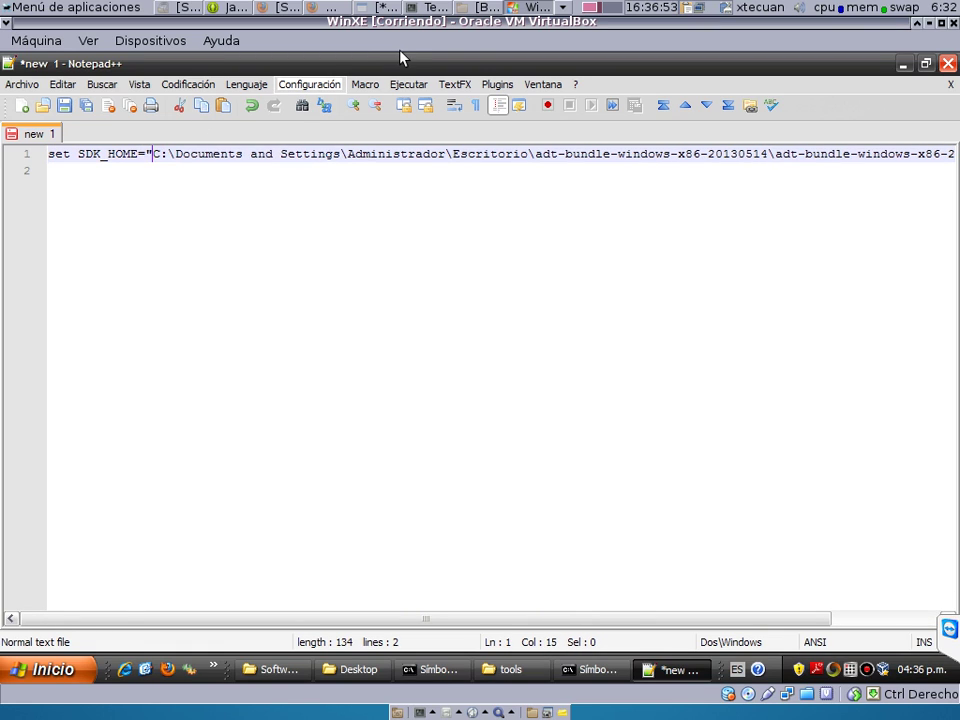
key(End)
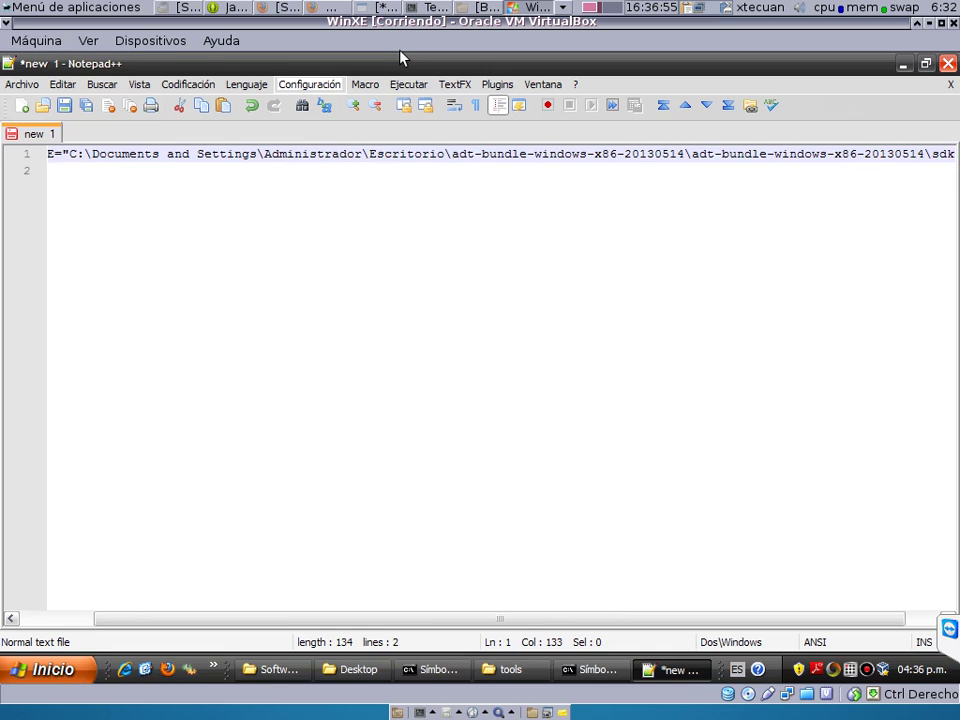
text(")
key(Return)
key(Return)
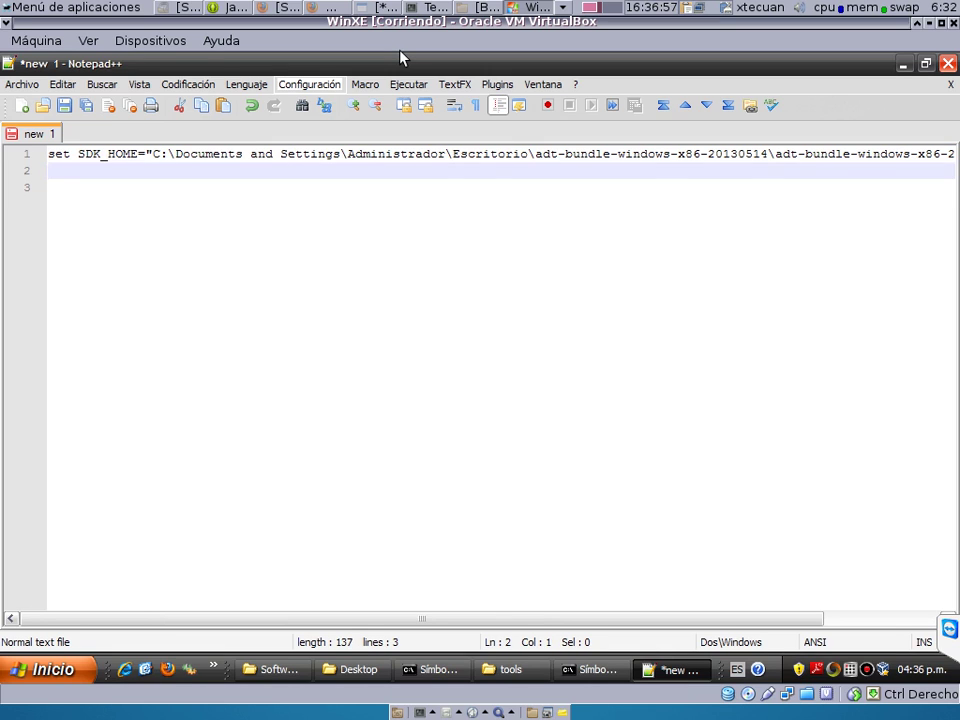
Add the line set PATH=%SDK_HOME%\tools;%PATH% below it.
text(set PATh)
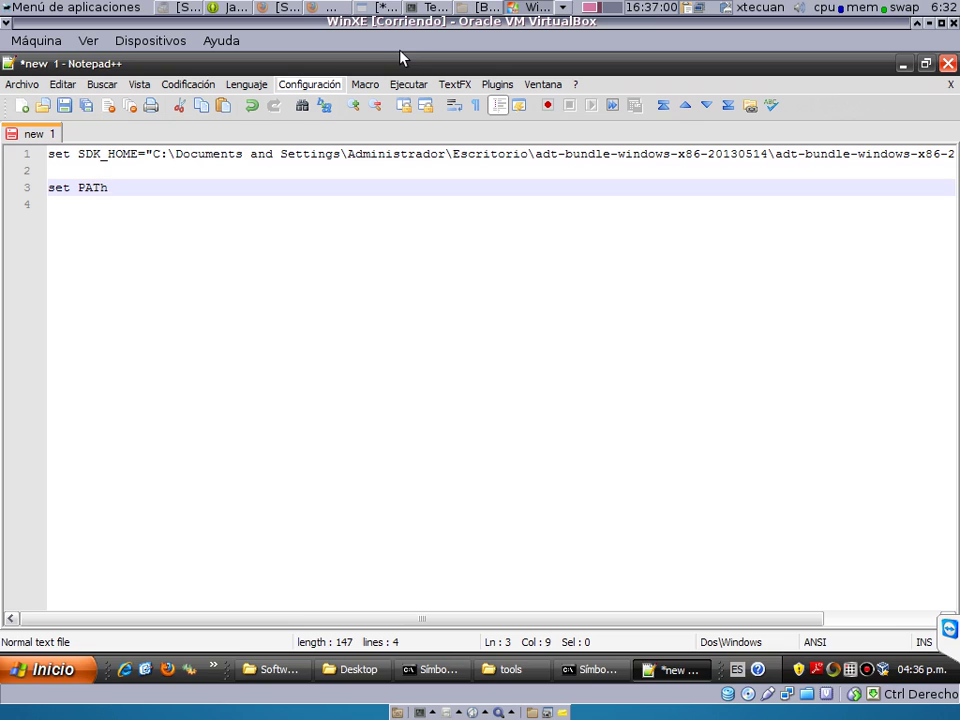
key(BackSpace)
text(H=%SDK%)
key(Left)
text(SDK)
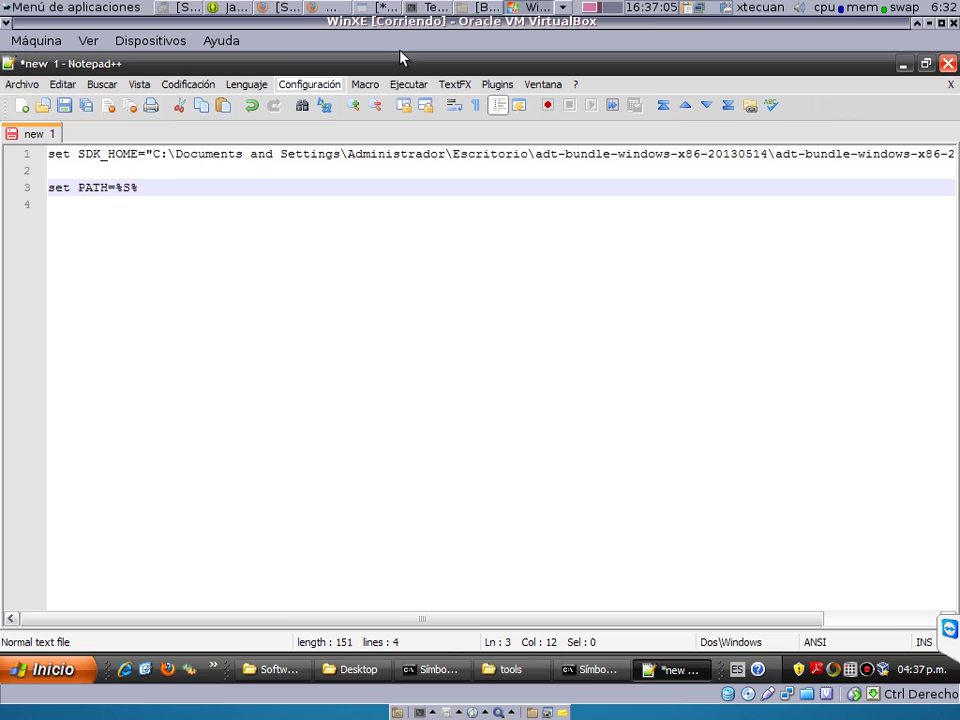
text(_HOME)
key(Right)
text(\tool)
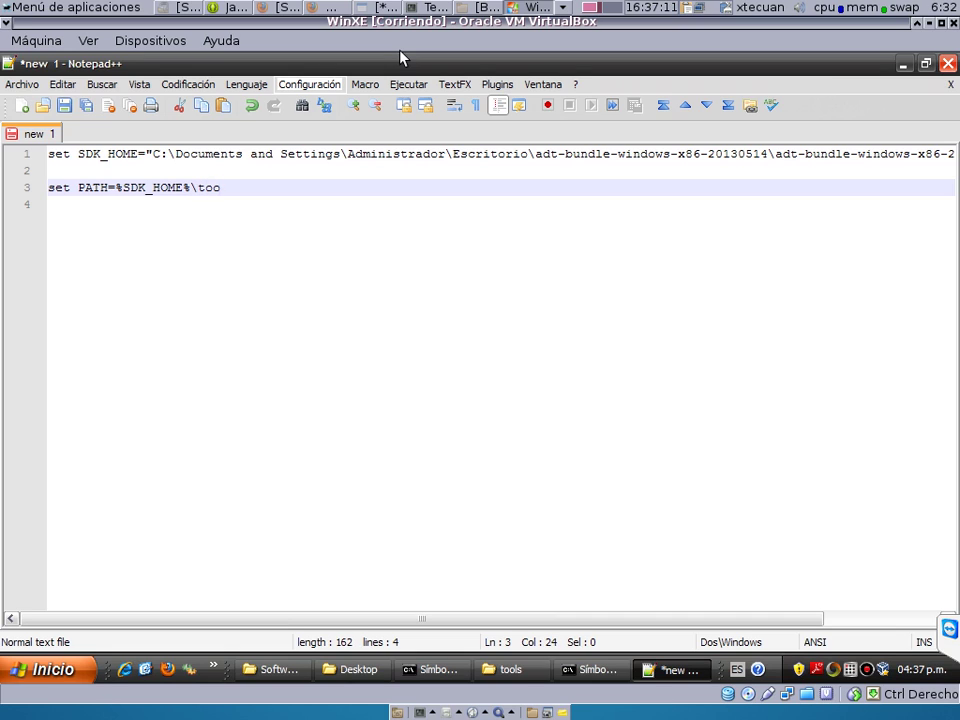
text(s;%%)
text(PATH)
key(Right)
key(Return)
key(Return)
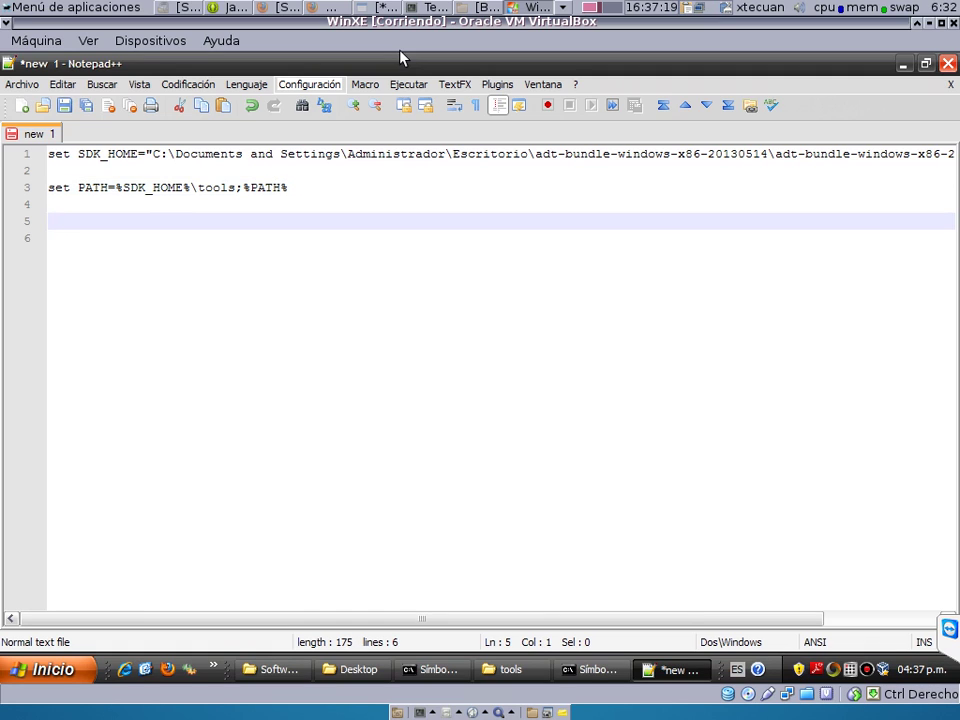
Save the script on the desktop as agregarapath.bat with file type All types (*.*).
click(66, 106)
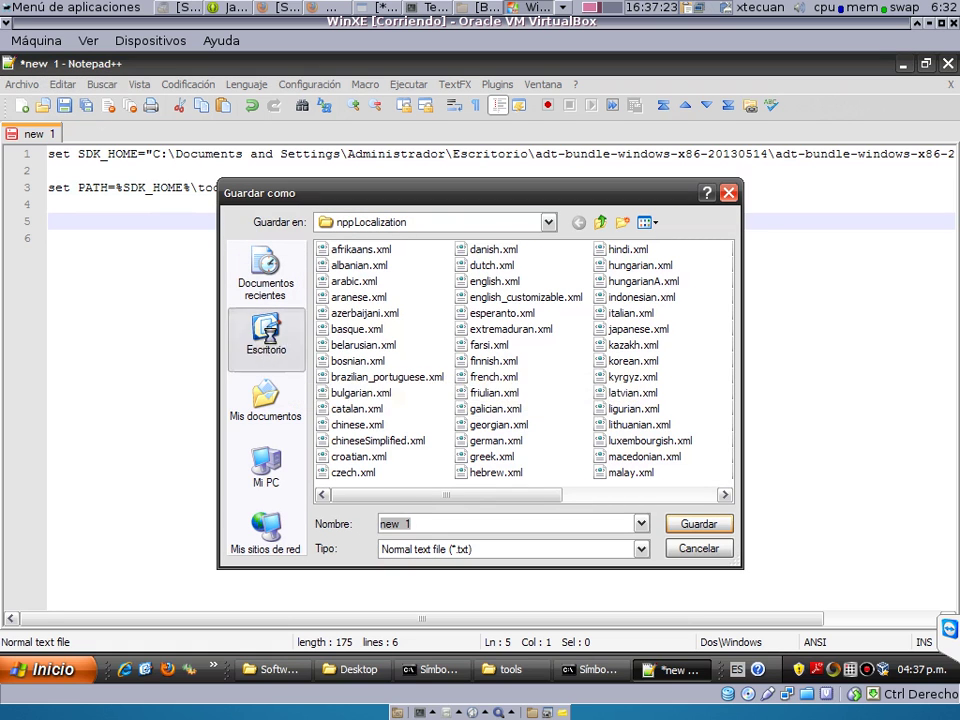
click(265, 335)
drag(425, 523, 265, 505)
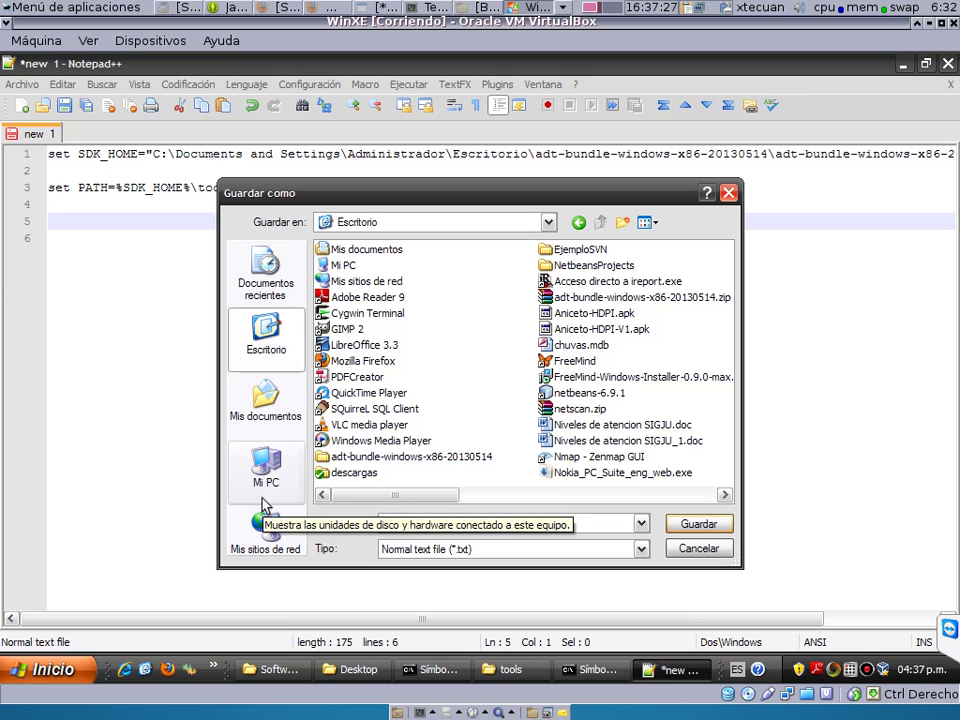
text(agreg)
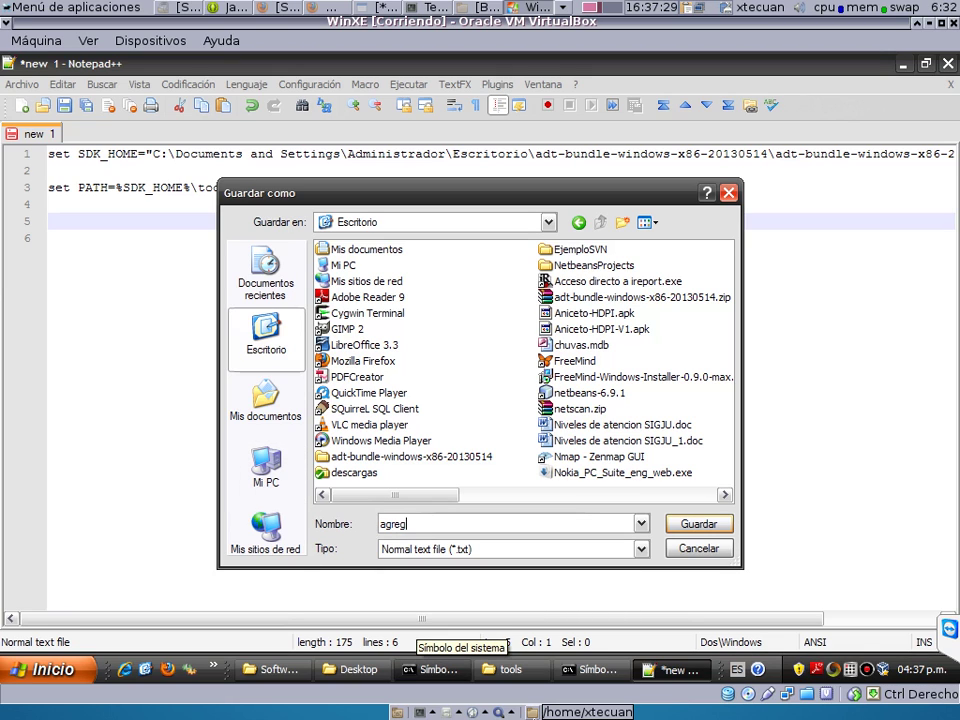
text(arapath.)
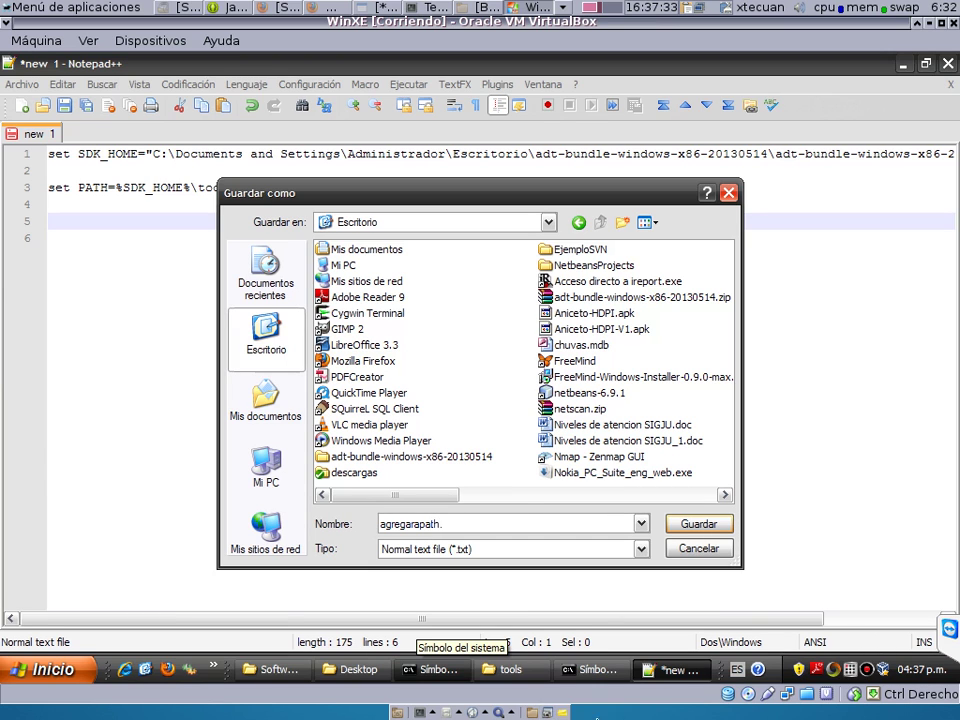
click(499, 551)
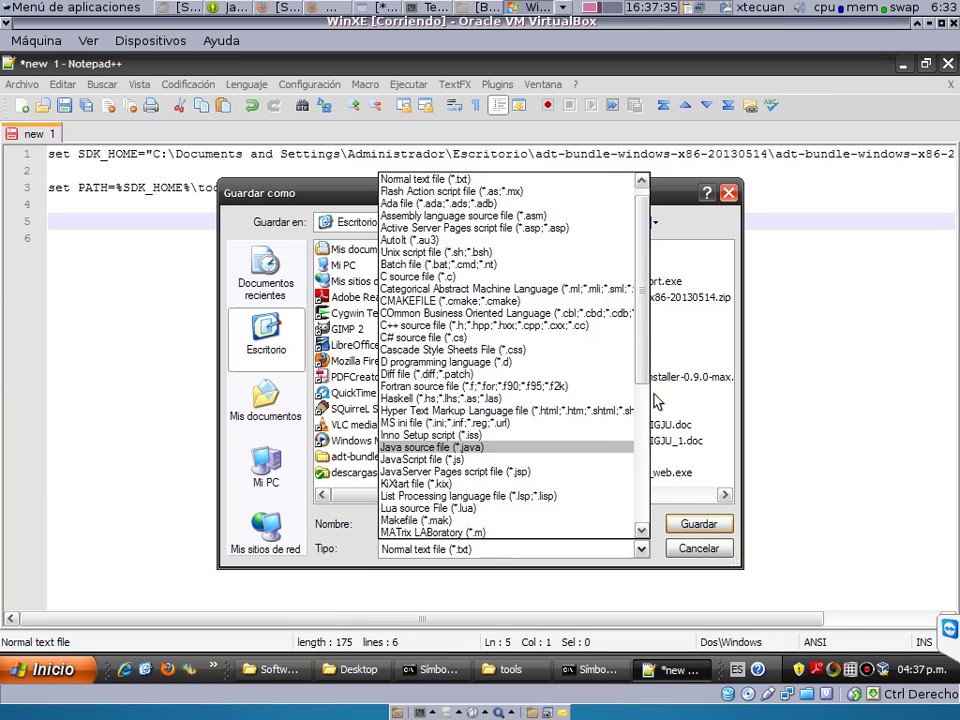
scroll(490, 270, up, 1)
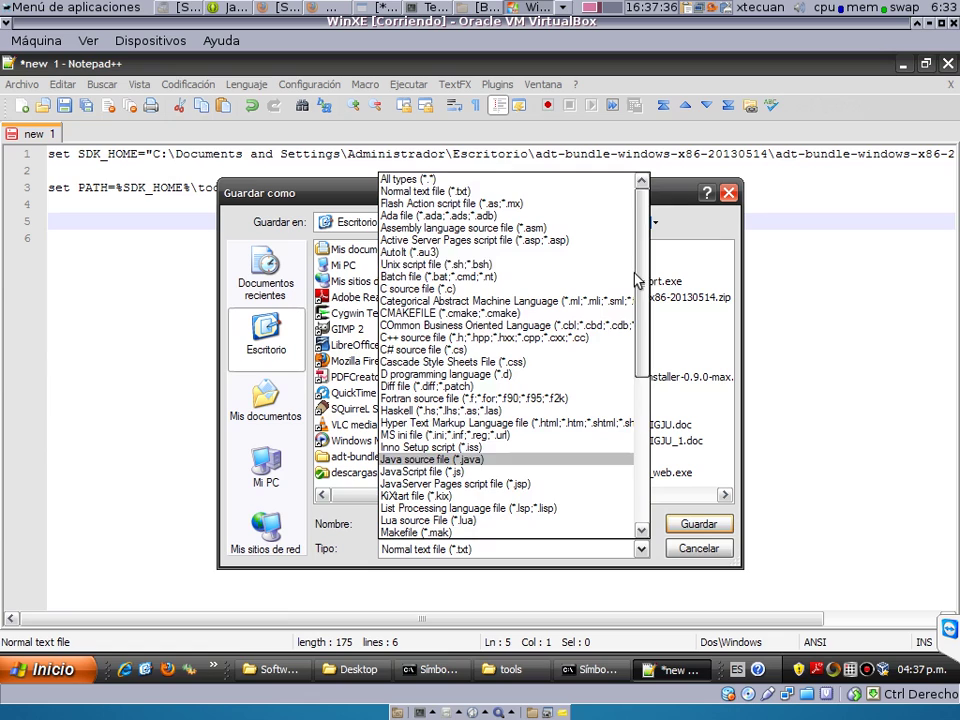
click(497, 180)
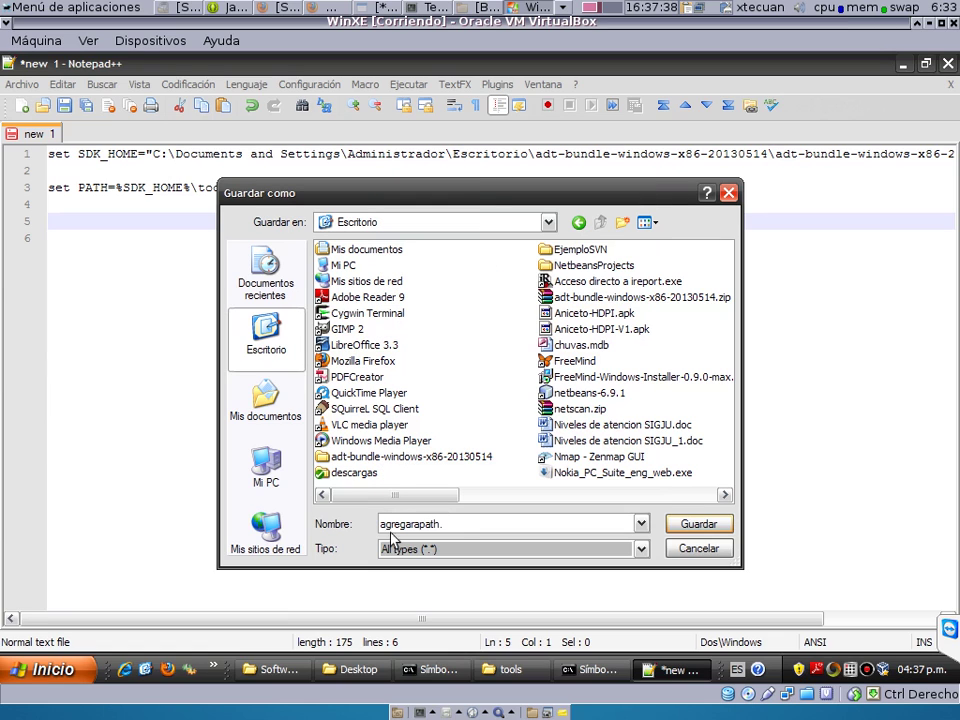
click(533, 527)
text(bat)
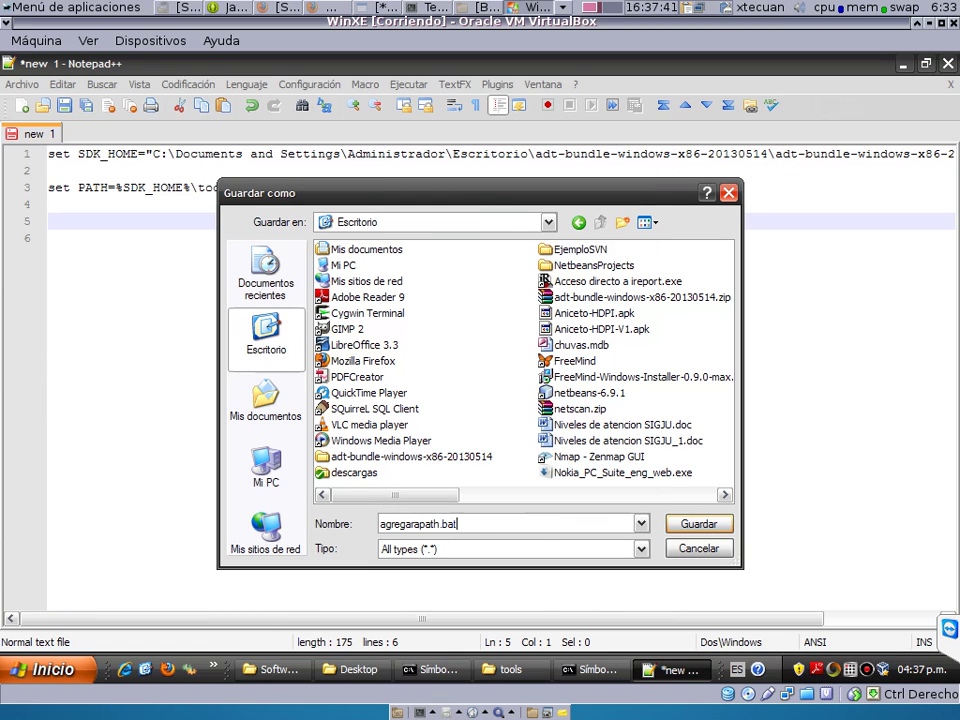
click(695, 526)
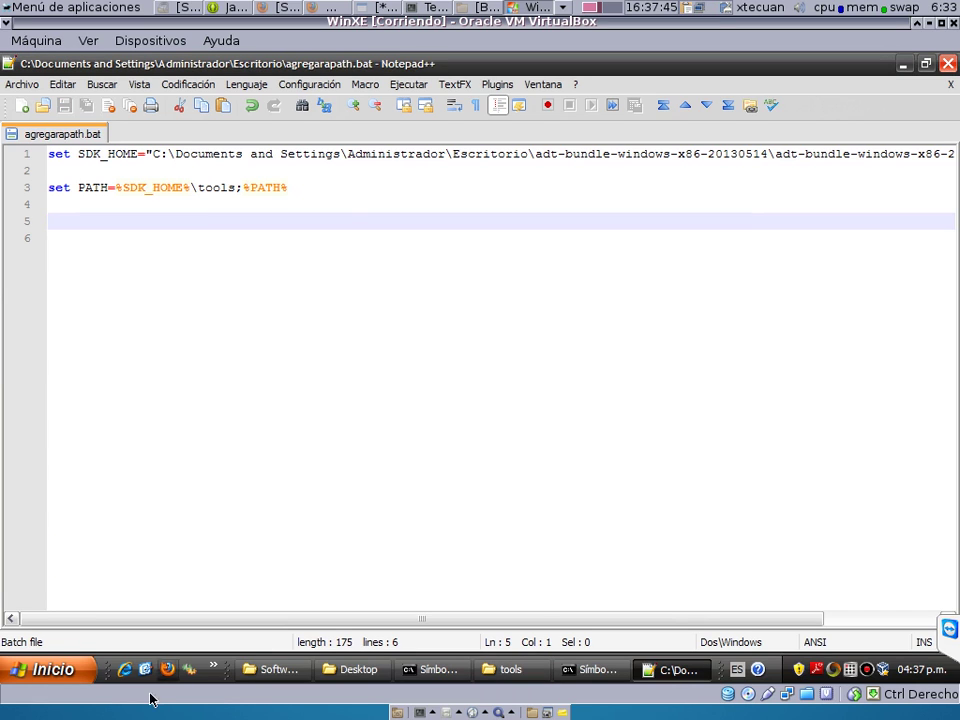
Open a new Command Prompt and change into the Escritorio folder.
click(30, 670)
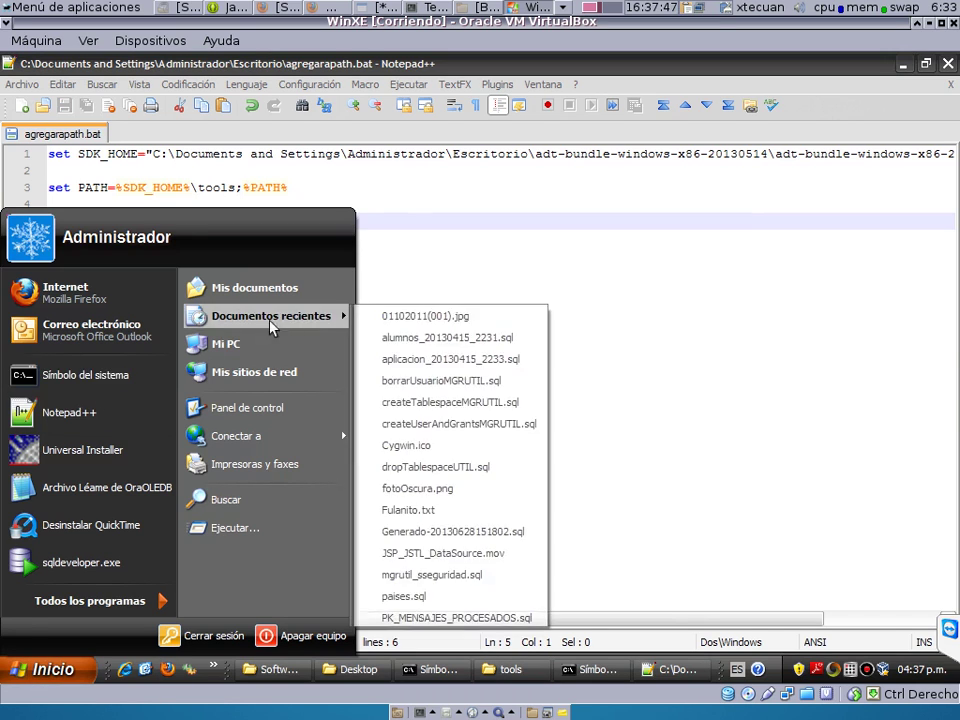
click(130, 374)
text(c)
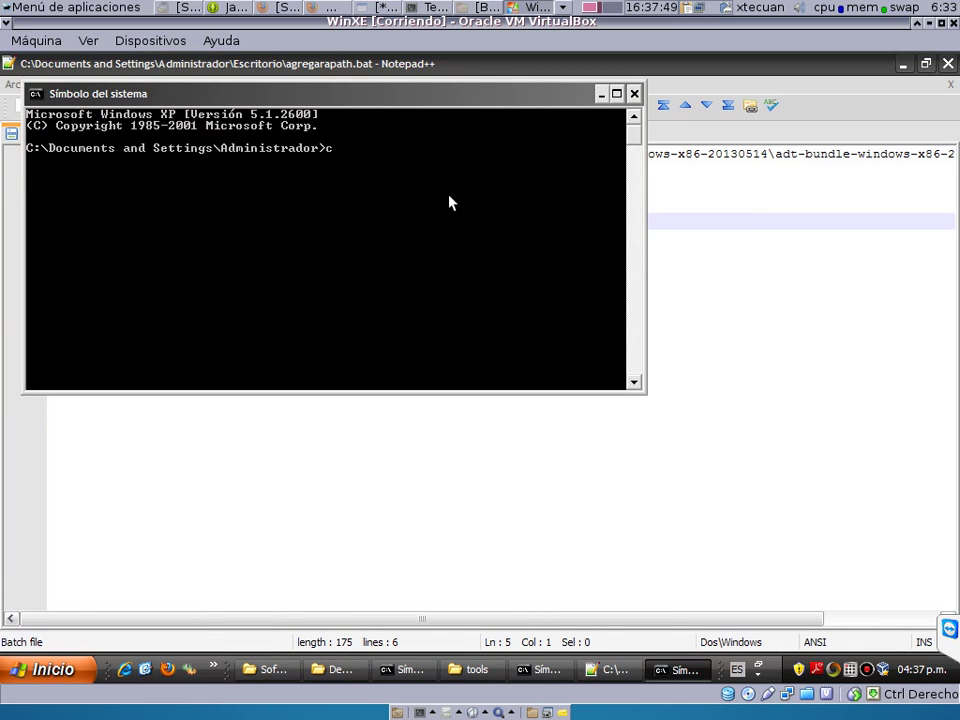
text(d Ed)
key(BackSpace)
key(Tab)
key(Return)
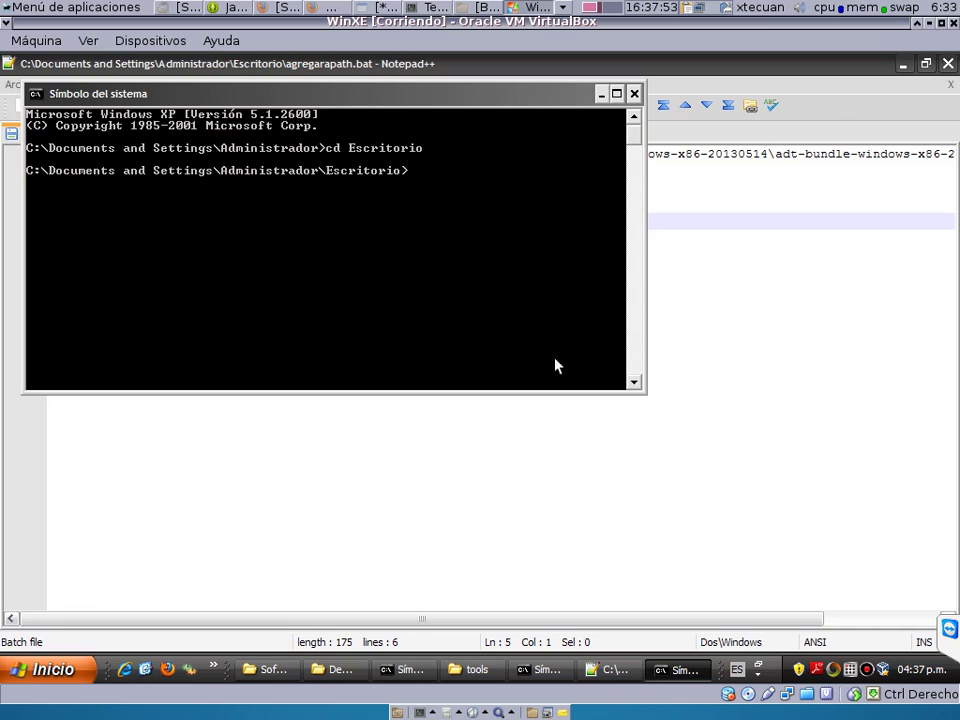
click(448, 622)
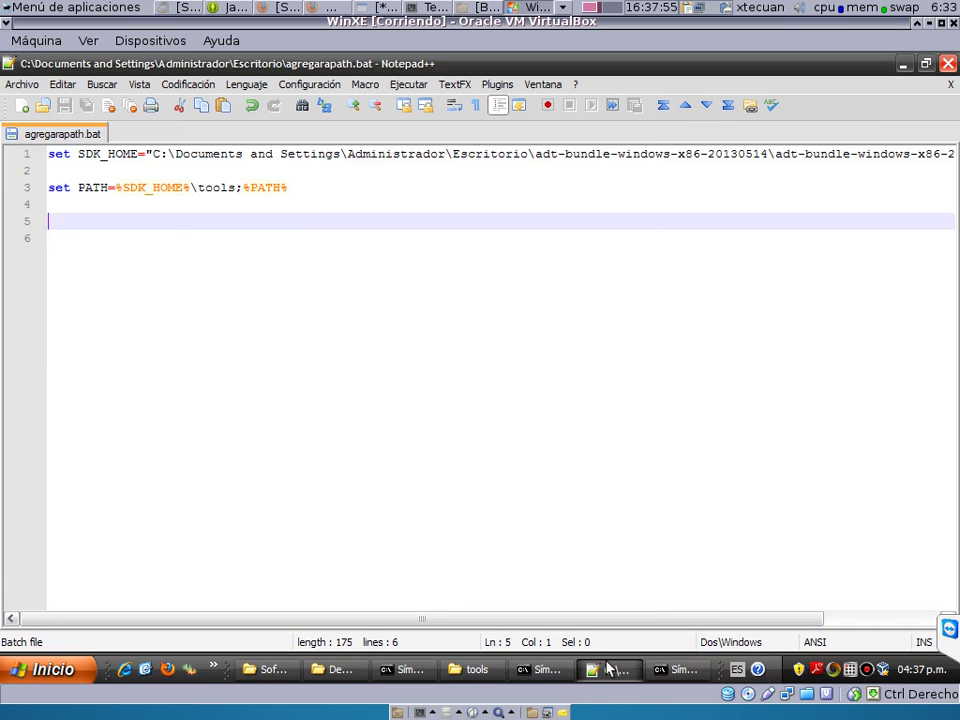
click(408, 669)
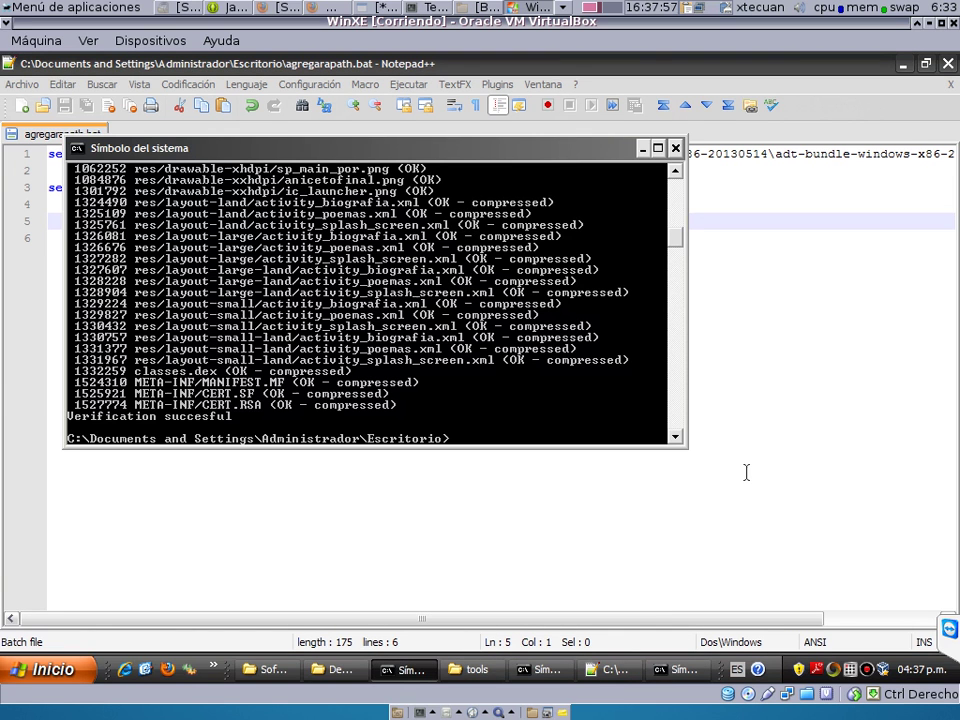
Run agregarapath.bat, then zipalign to confirm its usage text prints.
text(ag)
key(Tab)
key(Return)
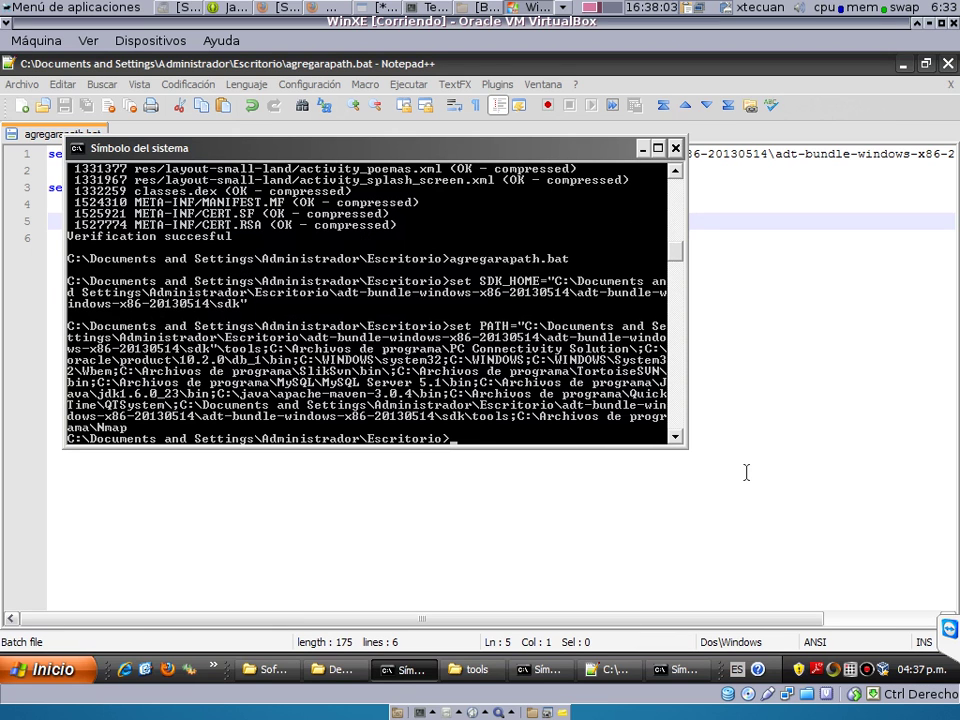
text(zipalign)
key(Return)
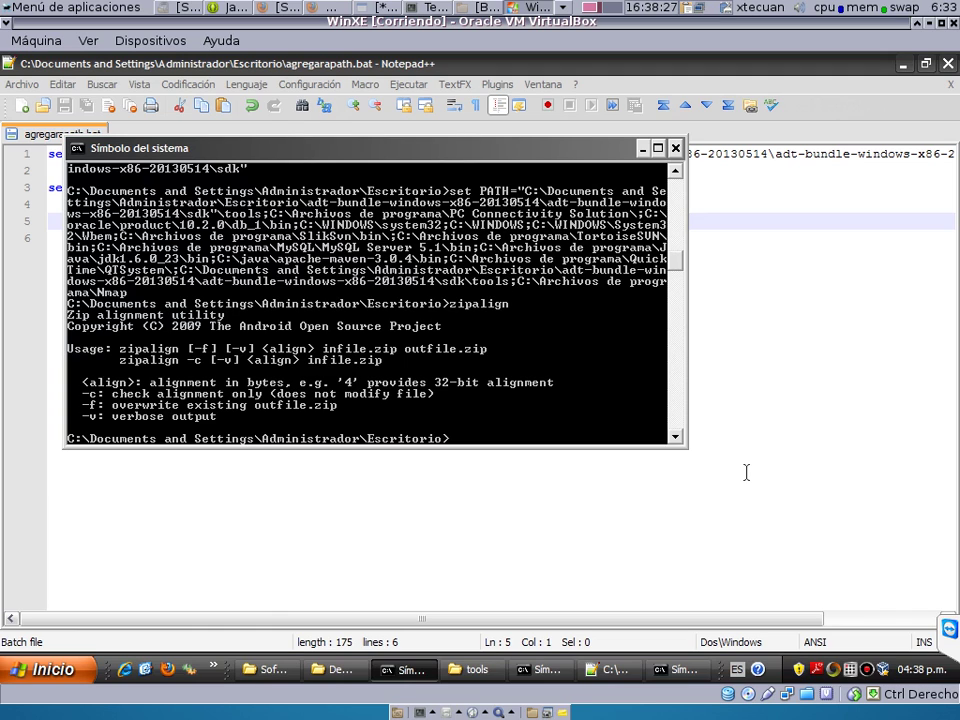
click(866, 193)
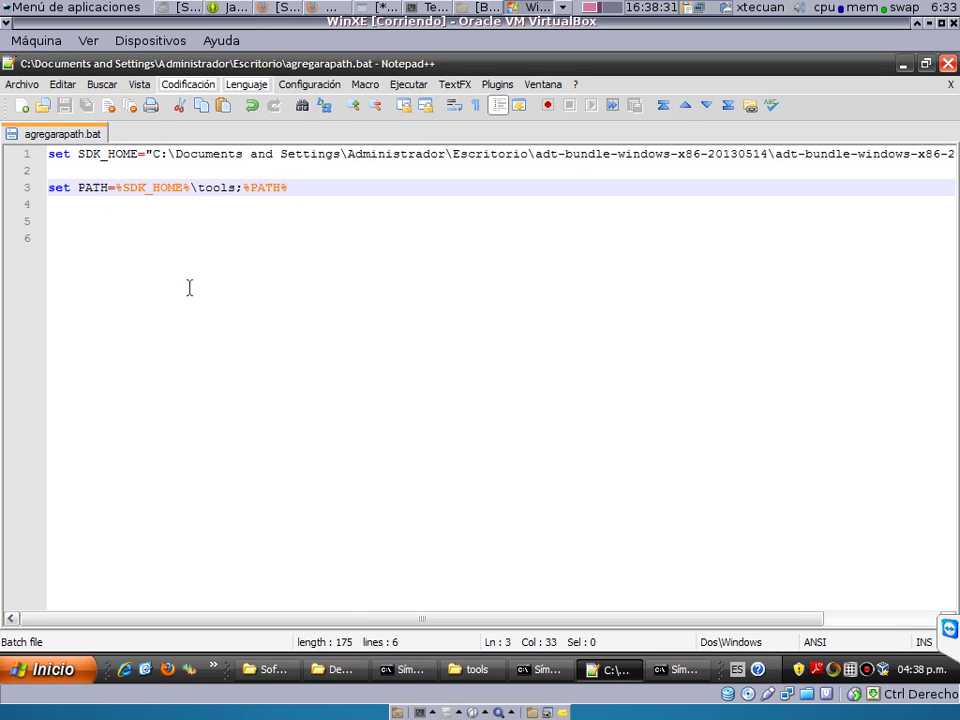
Copy agregarapath.bat from the desktop into the descargas working copy folder.
click(145, 669)
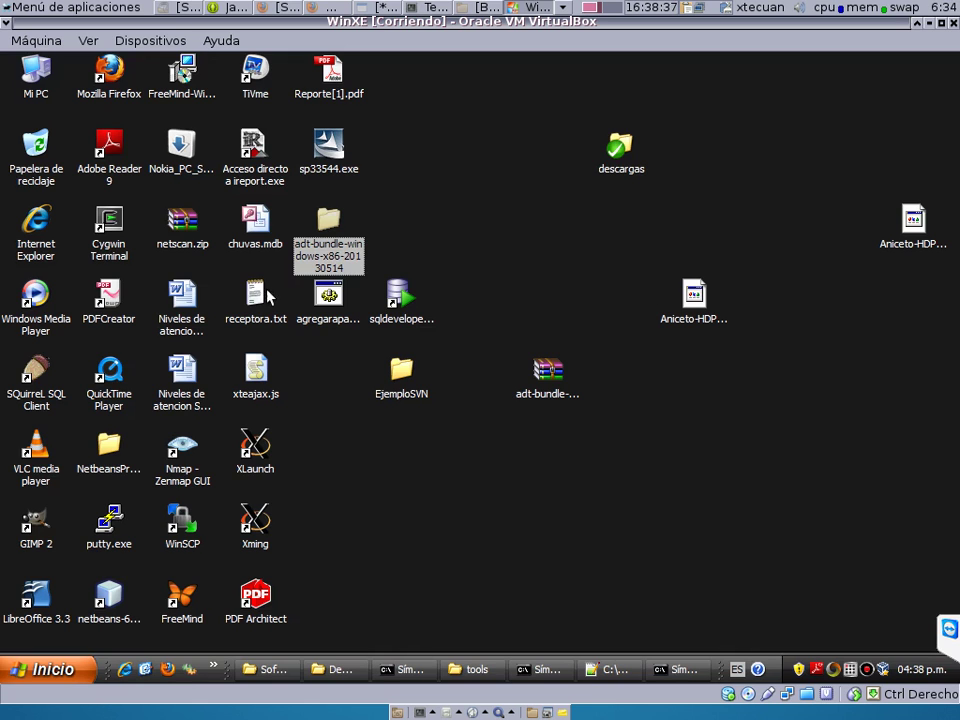
right_click(338, 292)
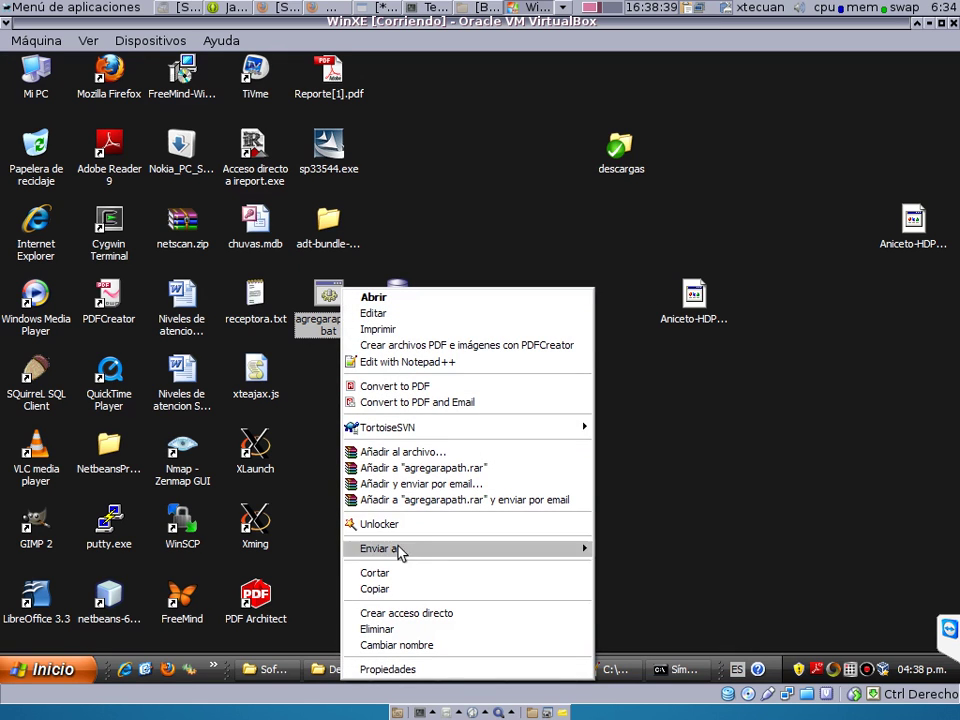
click(399, 590)
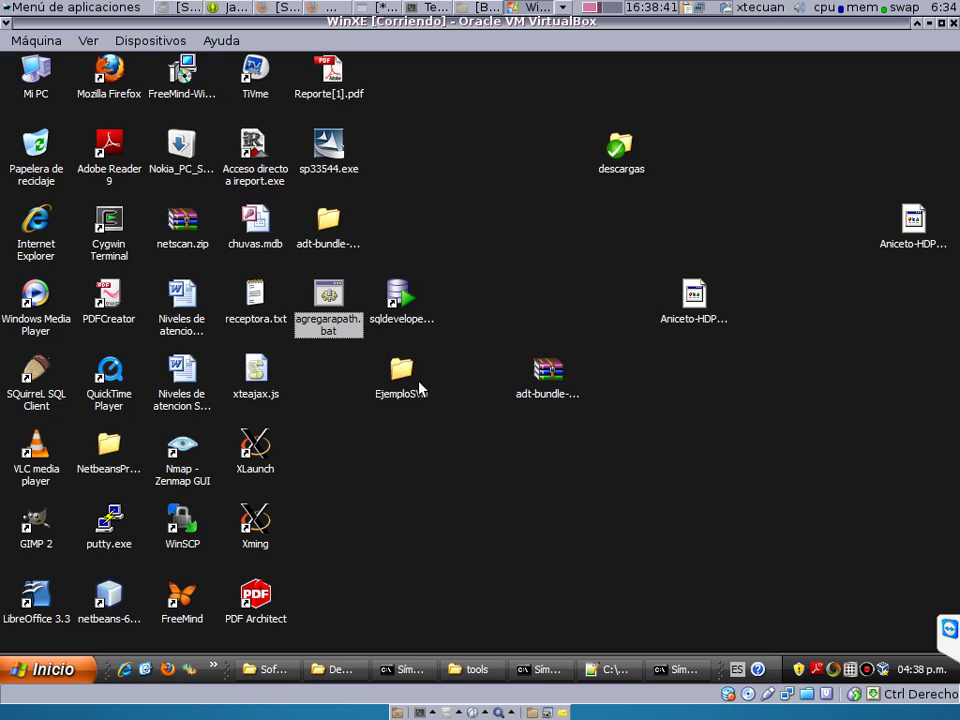
click(641, 177)
double_click(641, 177)
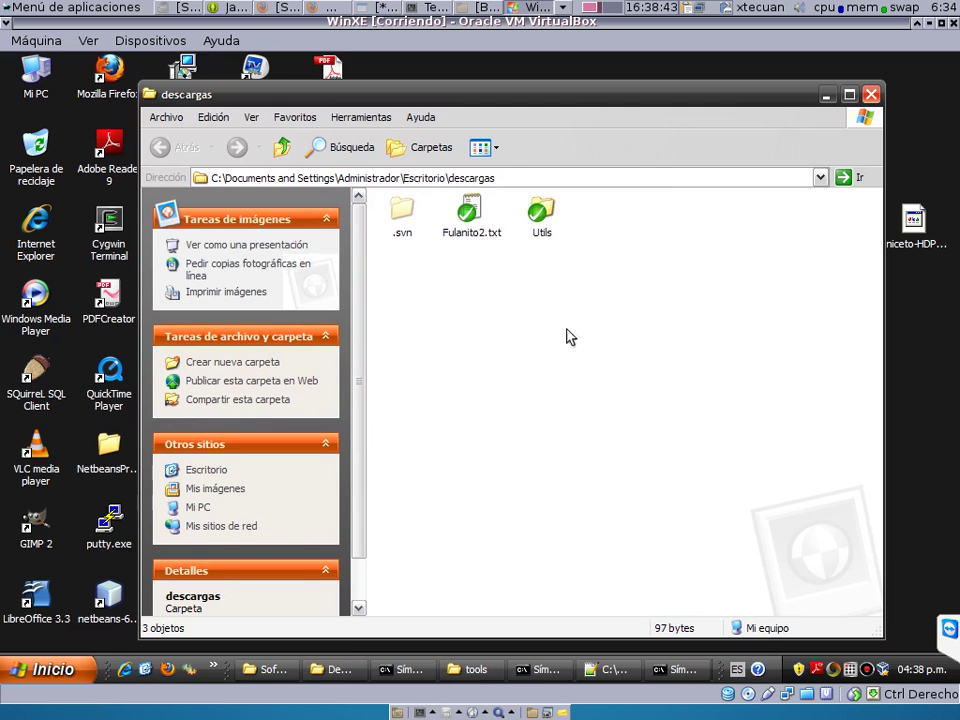
right_click(537, 400)
click(562, 498)
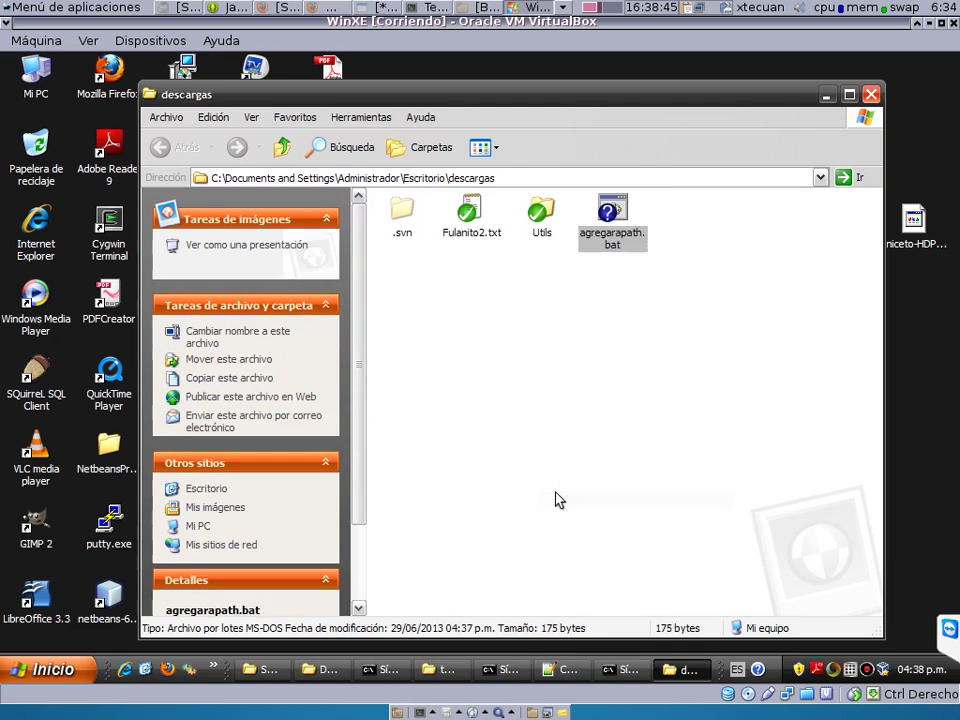
Mark agregarapath.bat for addition with TortoiseSVN Add.
right_click(622, 233)
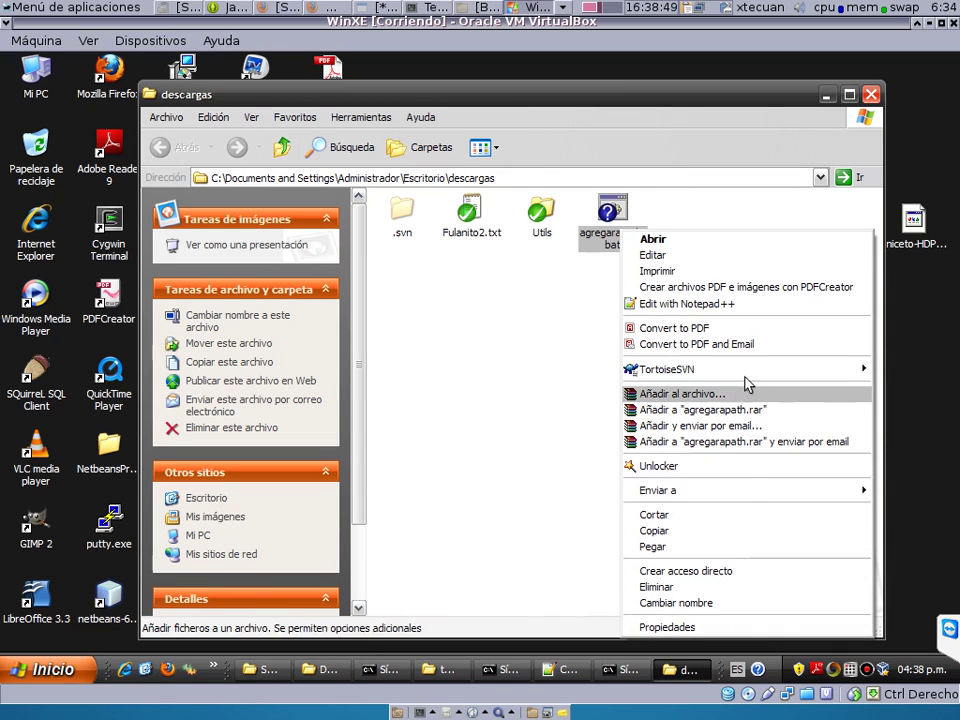
mouse_move(645, 368)
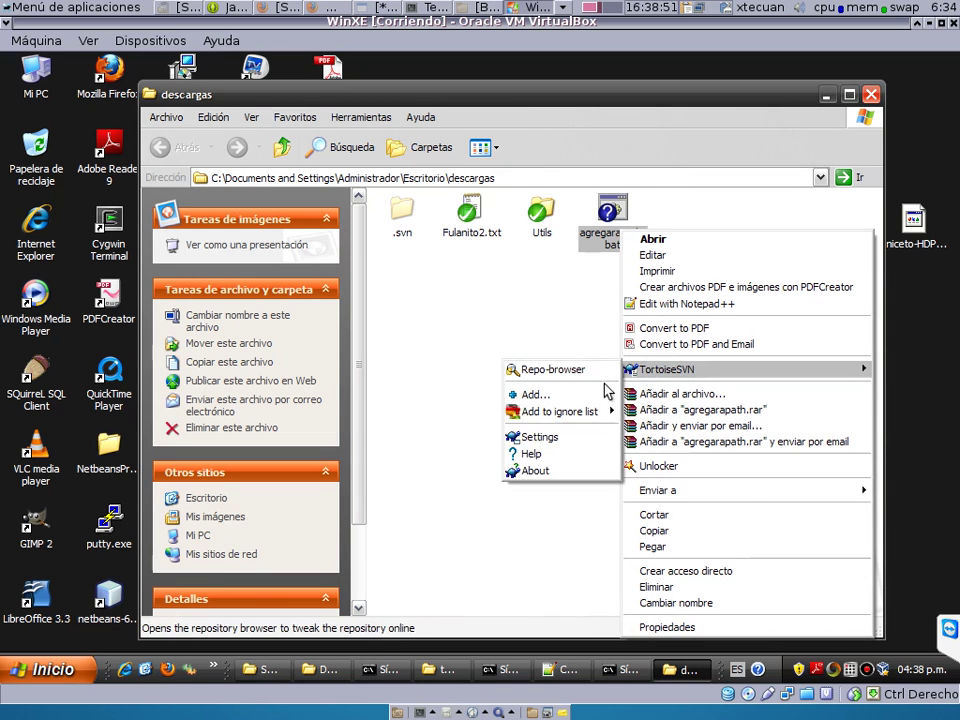
click(607, 394)
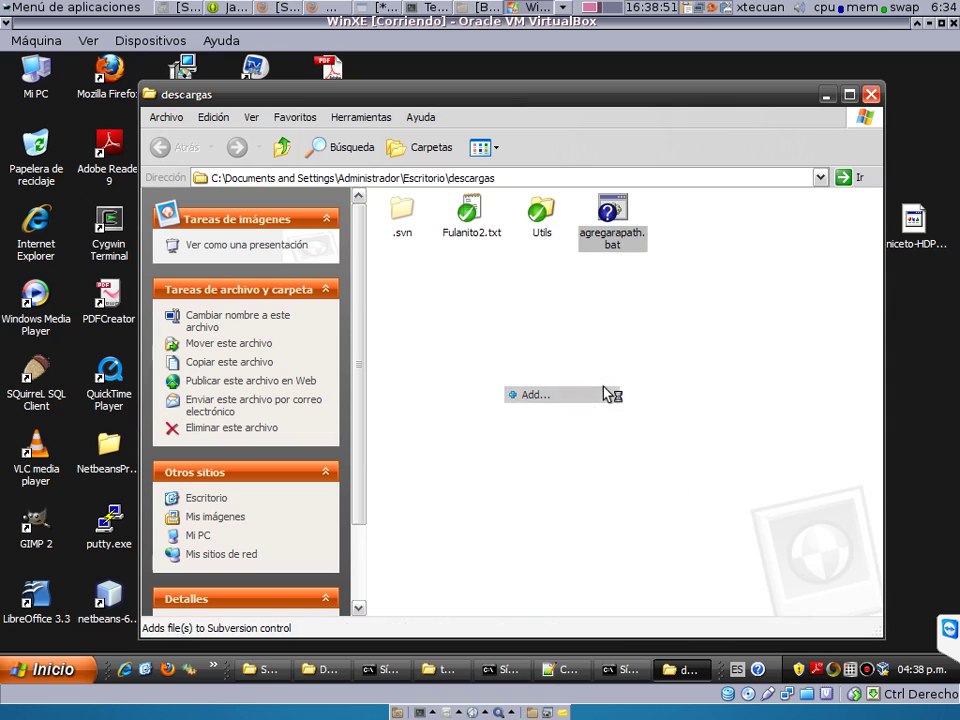
right_click(530, 357)
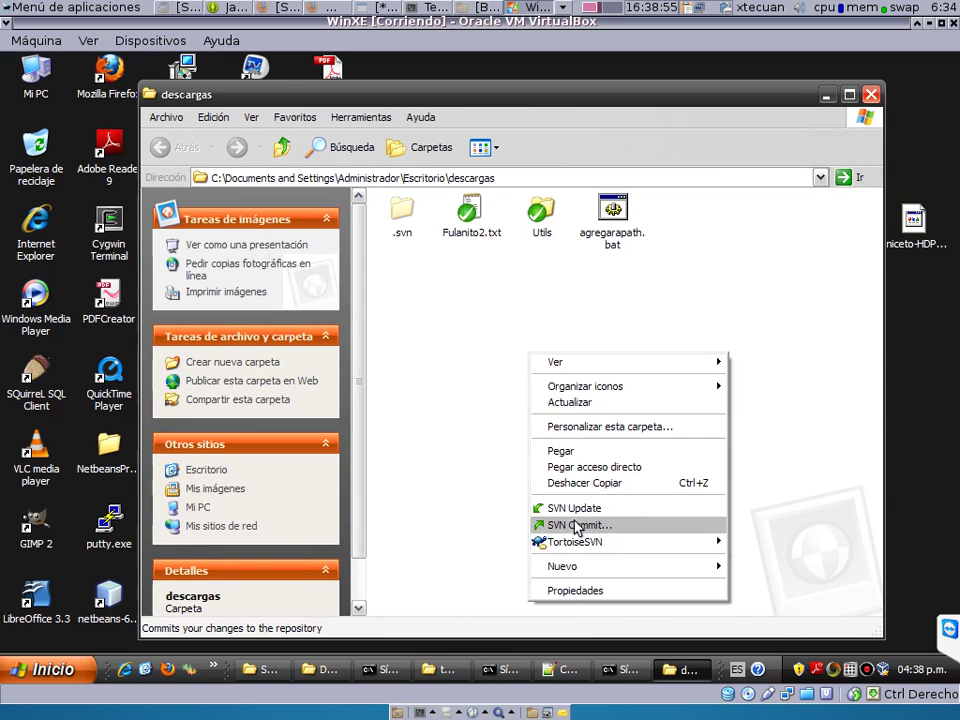
Commit agregarapath.bat with the message 'path en windows', producing revision 13.
click(577, 525)
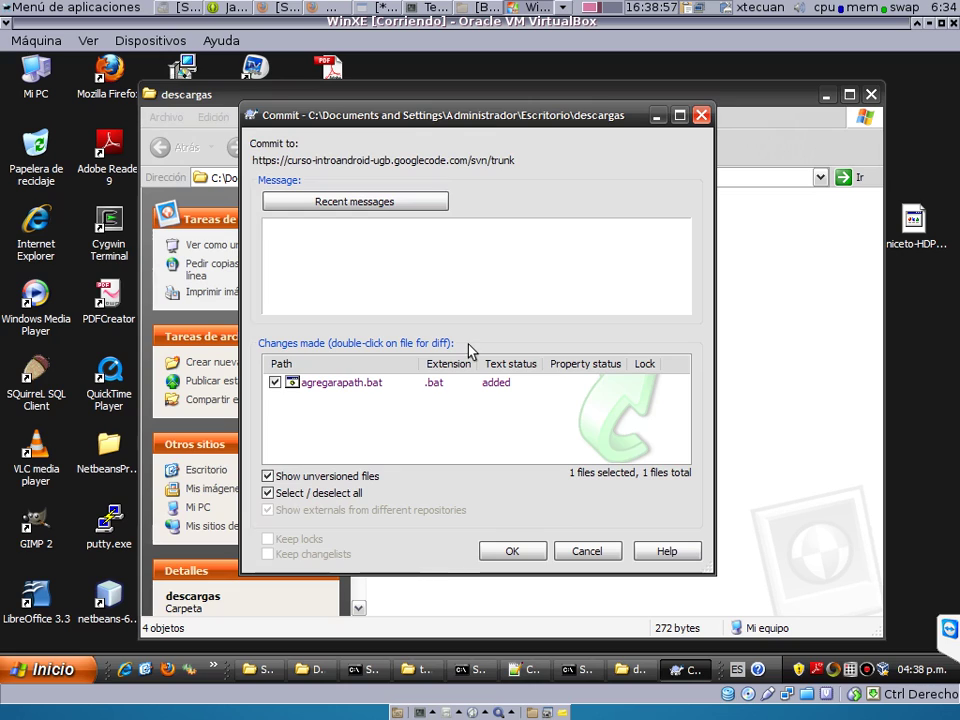
text(path en windows)
click(528, 556)
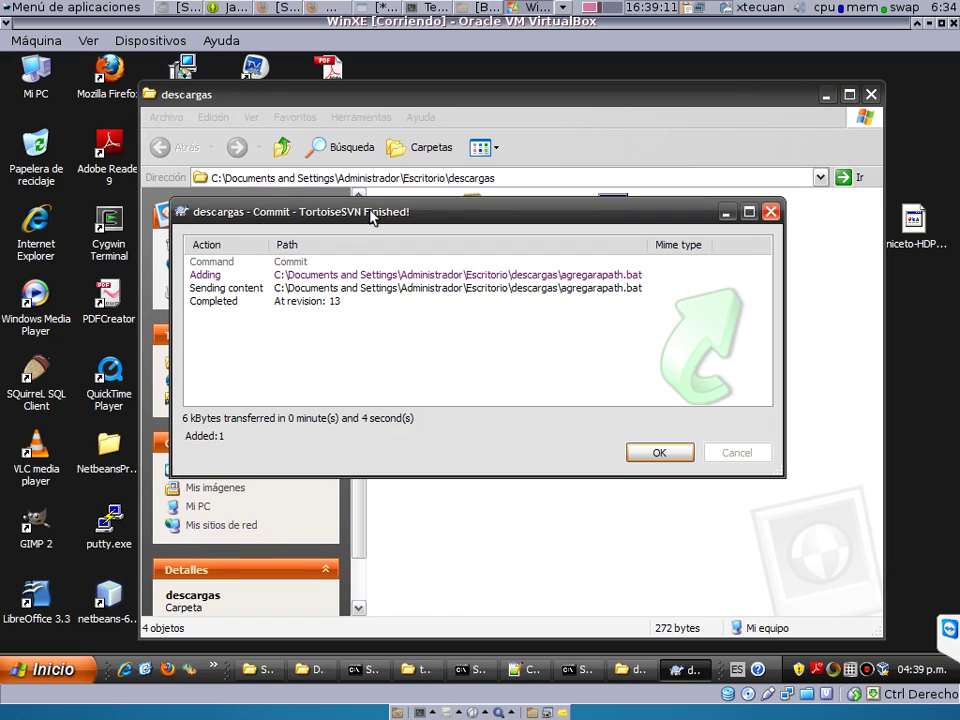
click(287, 10)
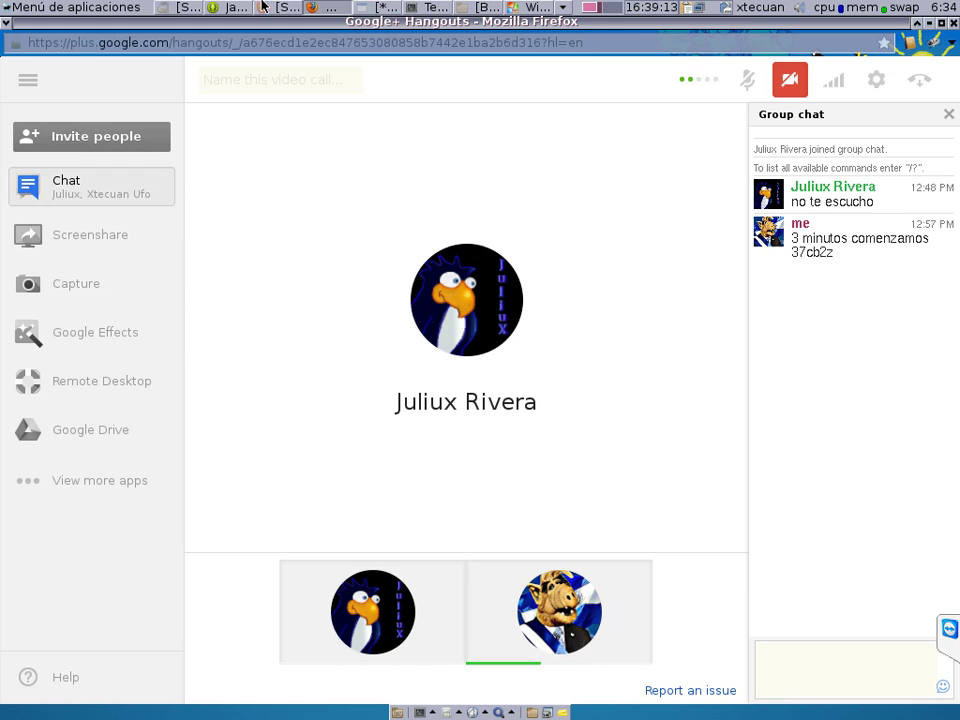
Load the Google Code svn/trunk listing in Firefox and open agregarapath.bat.
click(312, 7)
click(843, 64)
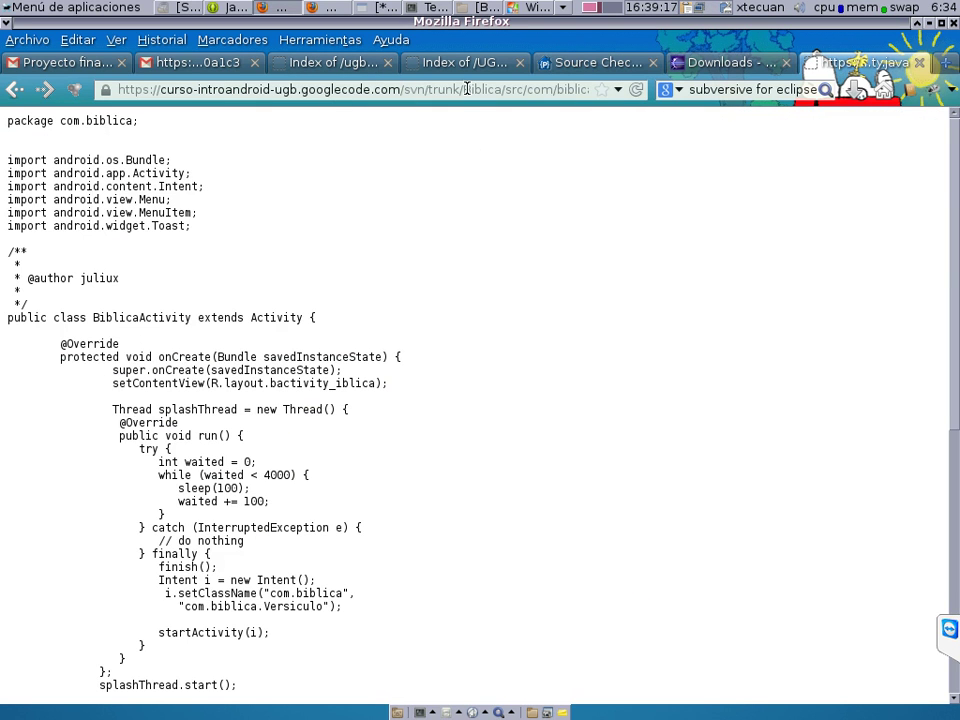
drag(461, 90, 722, 93)
key(BackSpace)
key(BackSpace)
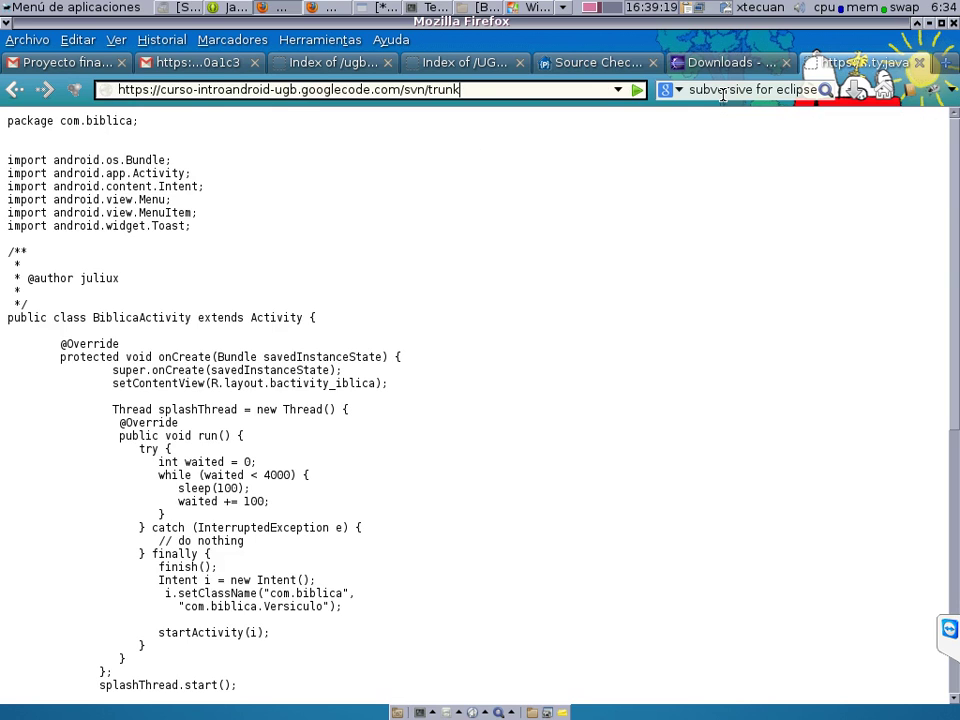
key(Return)
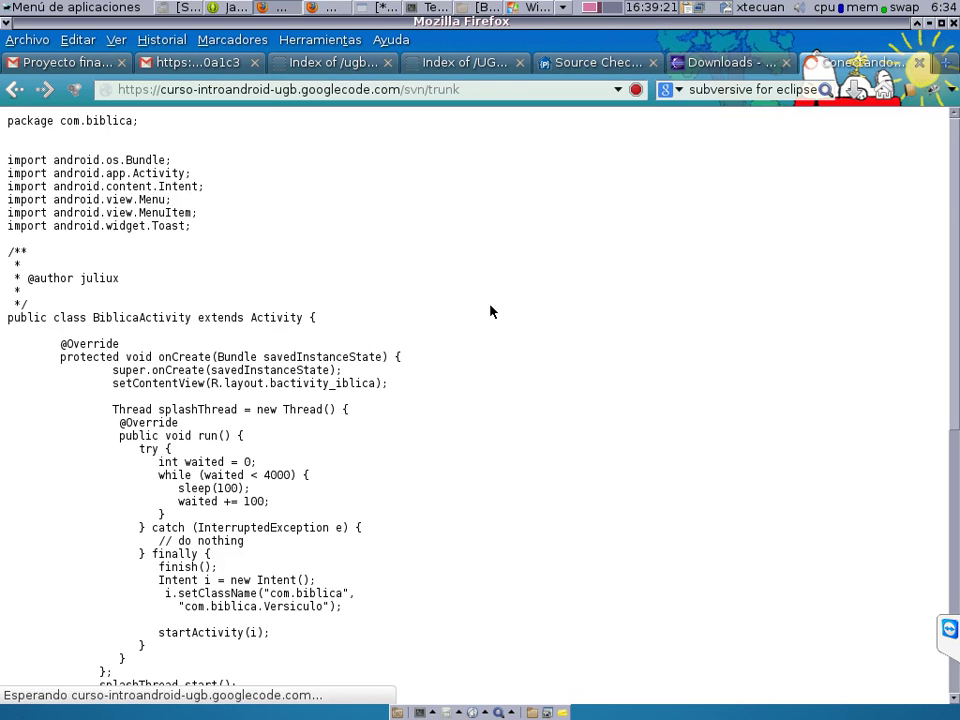
click(120, 240)
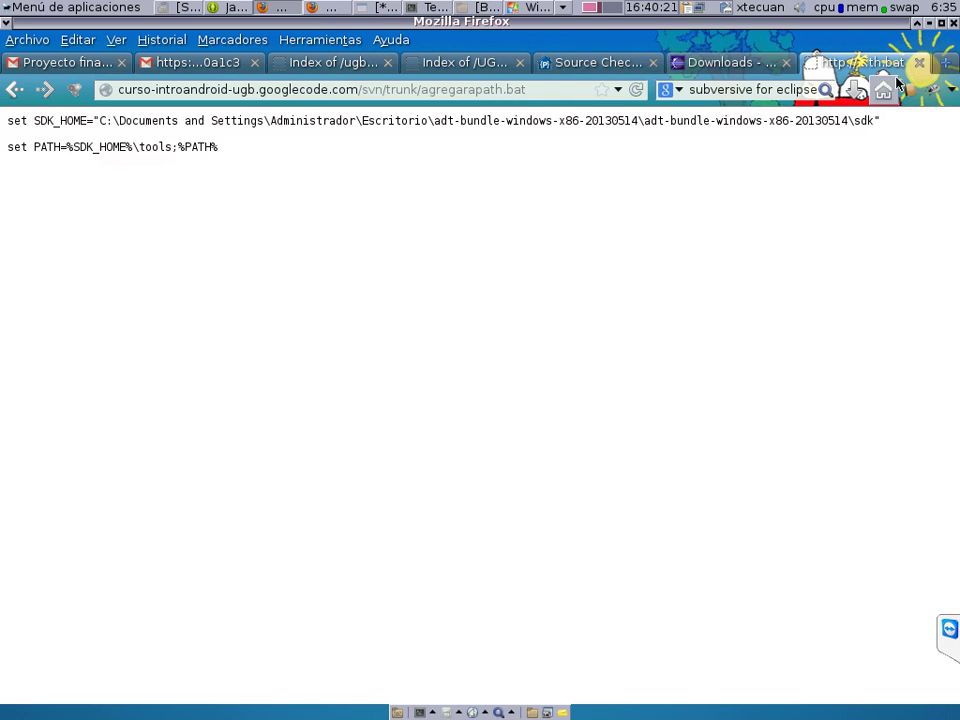
Go to facebook.com in a new tab and expand the PRE-ESPECIALIZACION ANDROID 2013 group's SVN post.
click(946, 63)
text(fa)
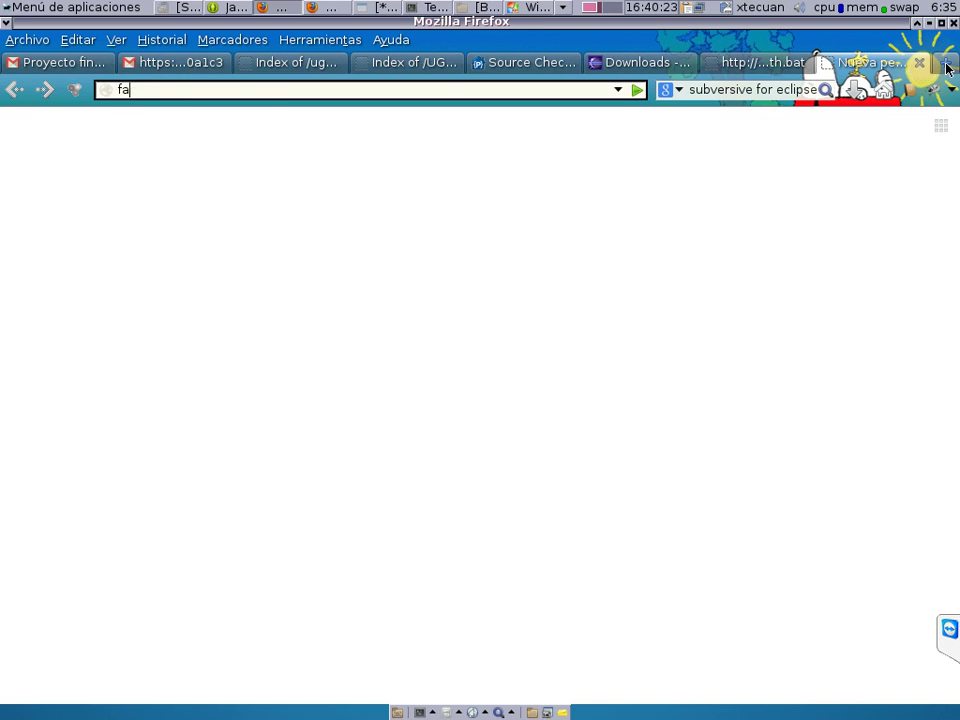
text(cebook.com)
key(Return)
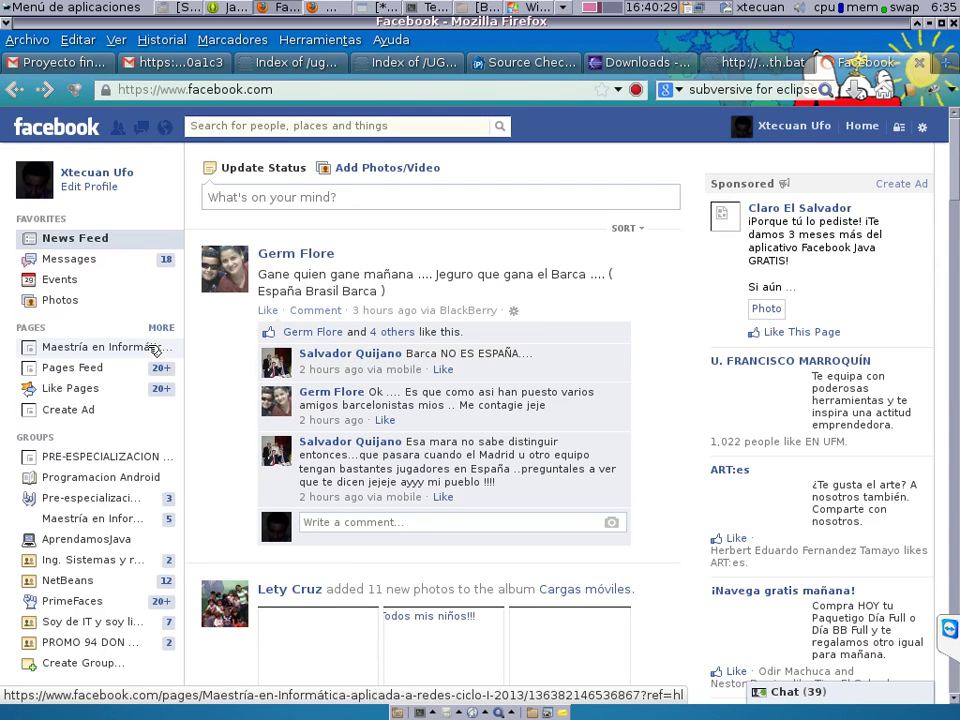
click(133, 456)
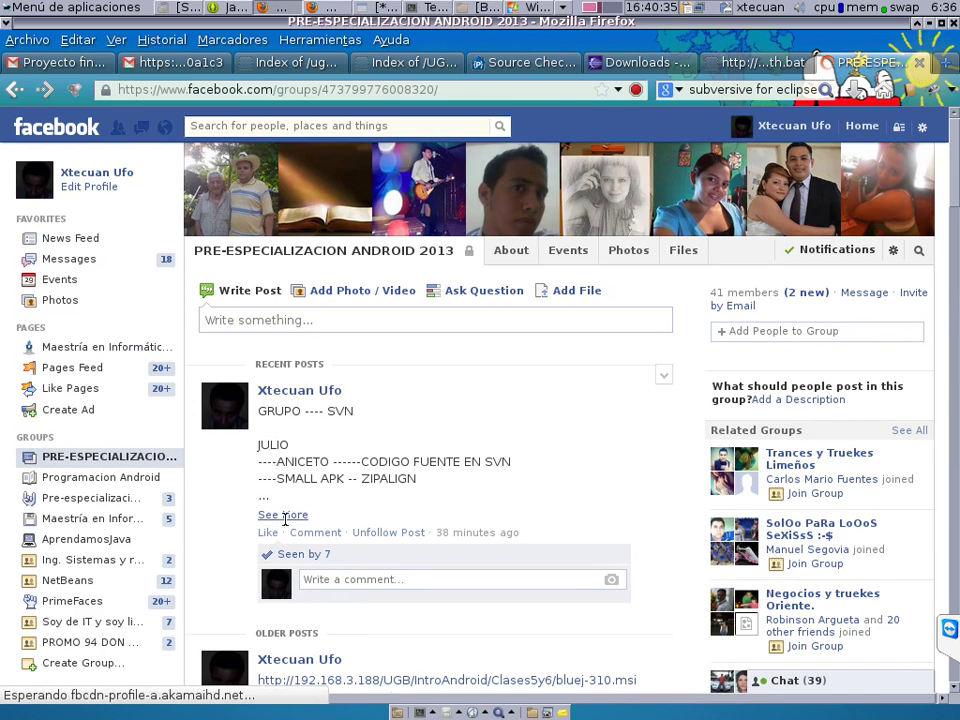
click(284, 516)
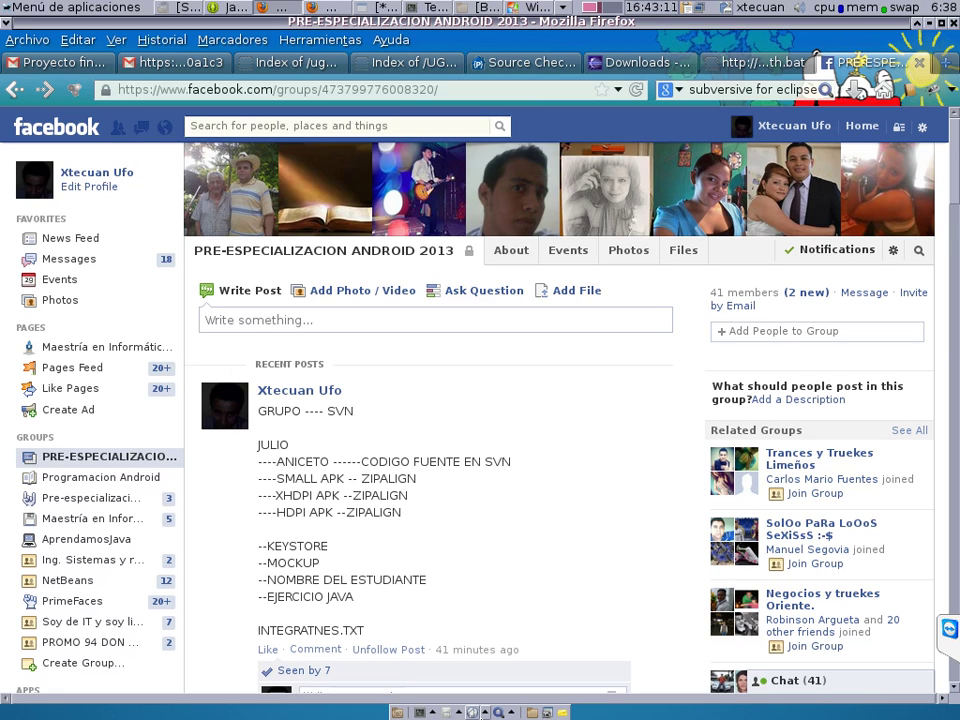
Save the gedit notes to the Escritorio as Indicaciones.txt.
click(378, 8)
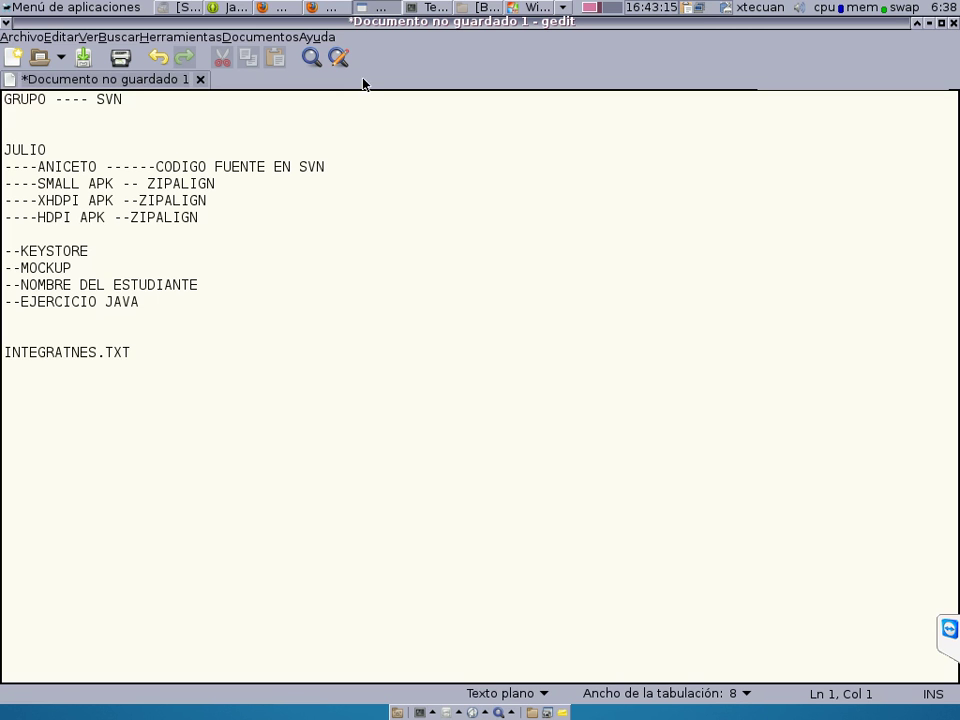
key(ctrl+s)
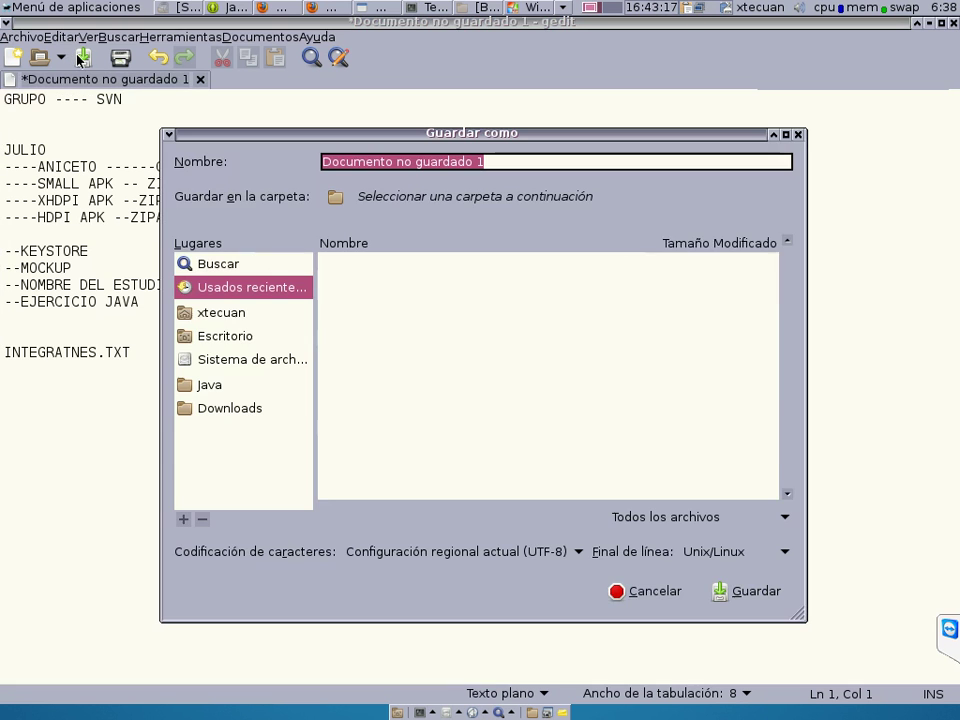
click(272, 342)
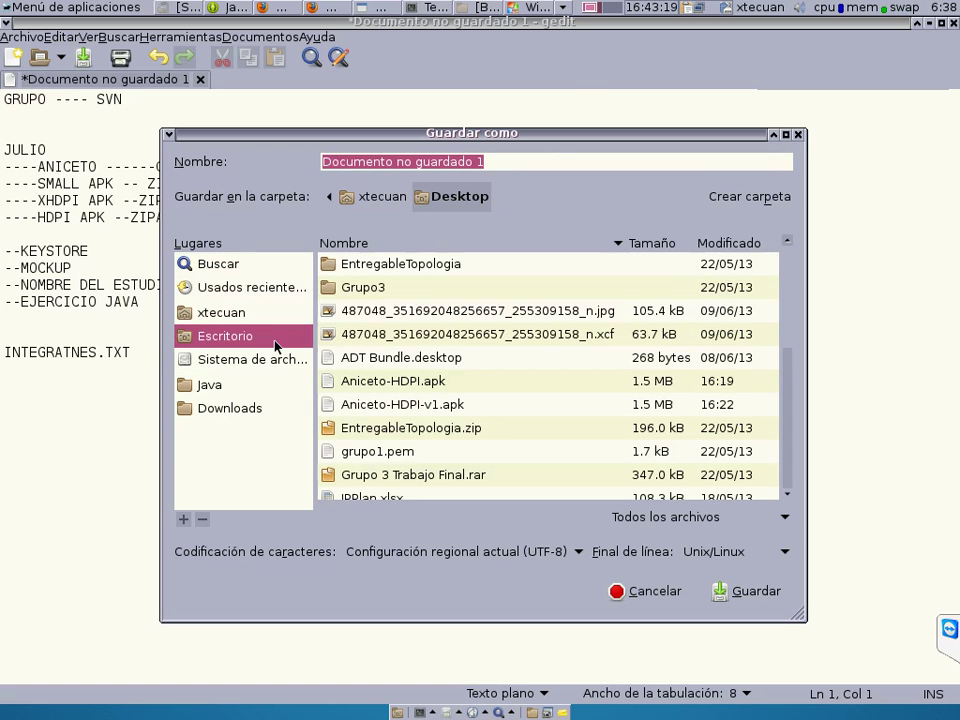
click(212, 161)
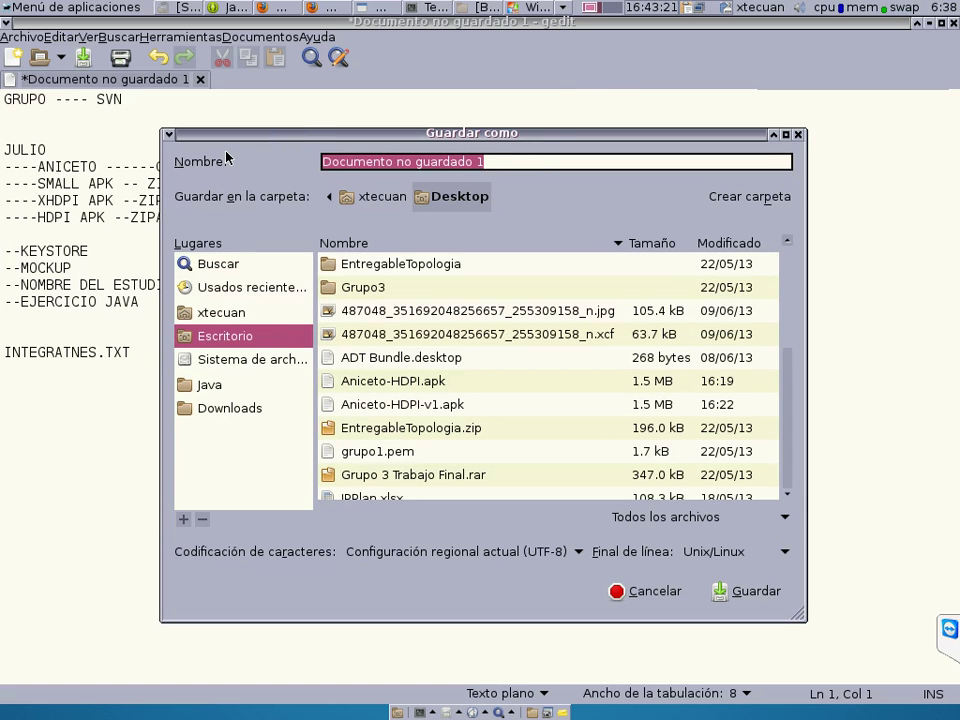
text(Indicac)
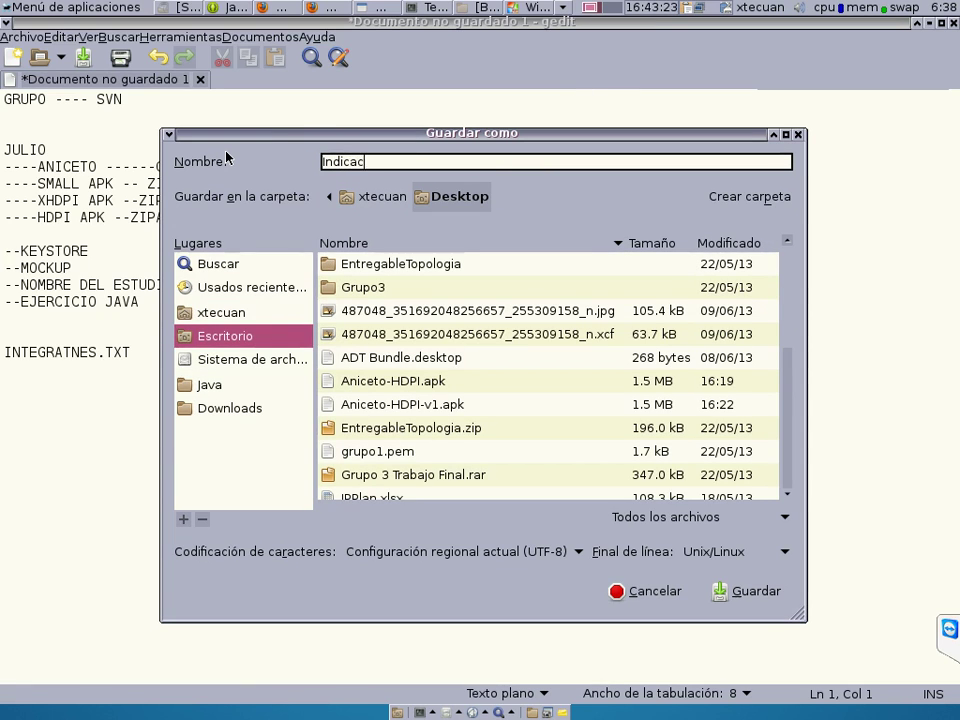
text(iones.txt)
click(758, 597)
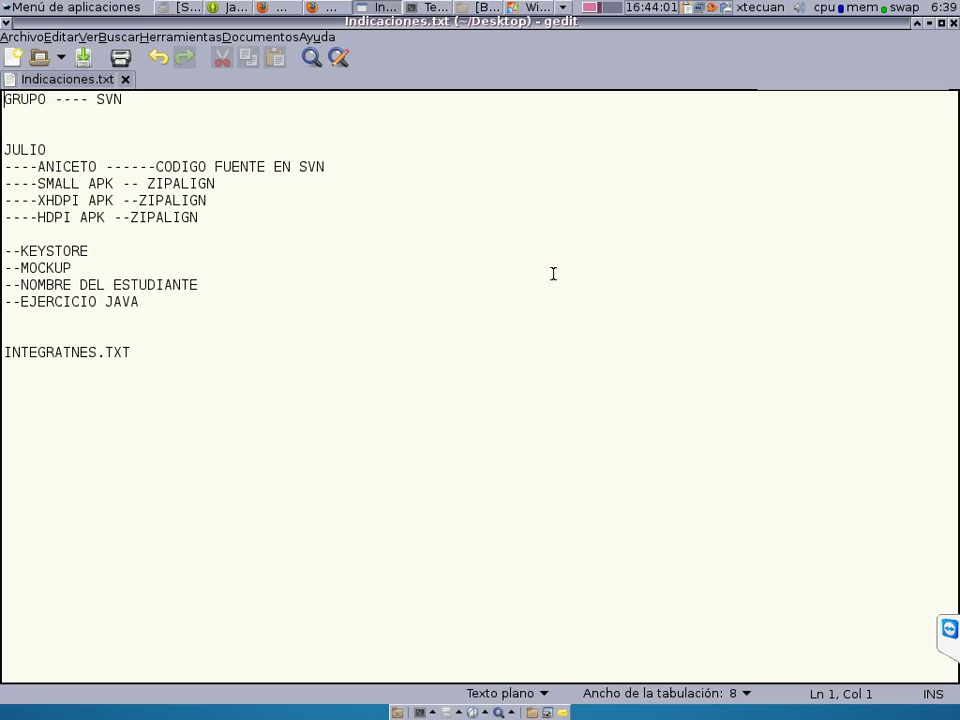
click(263, 366)
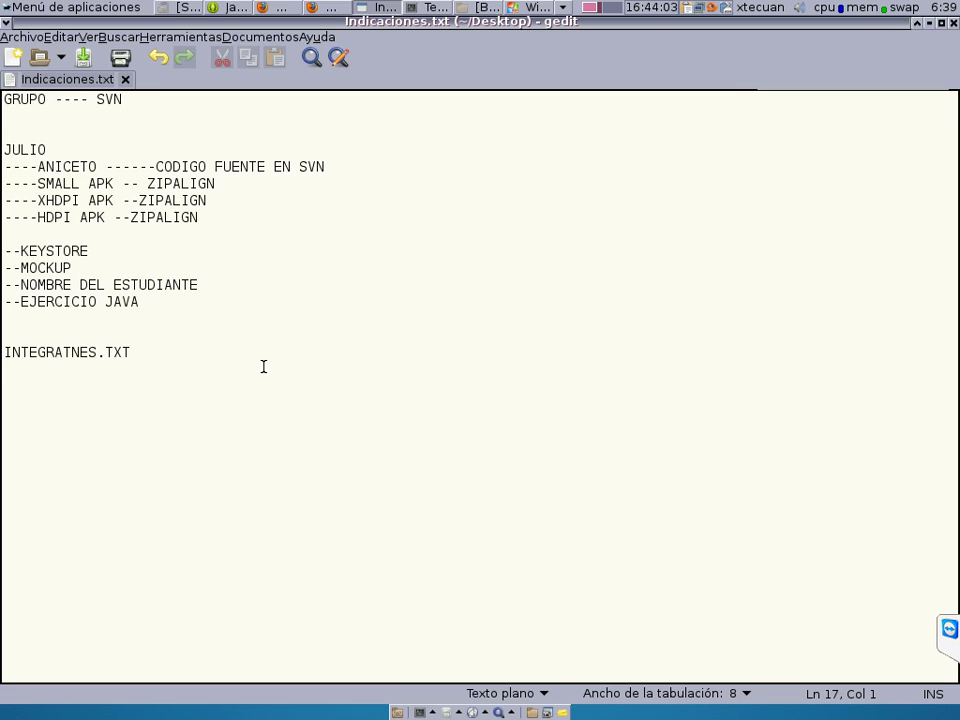
Add the account username on a new line below INTEGRATNES.TXT, remove the extra L, and save Indicaciones.txt.
key(Return)
key(Return)
key(Return)
key(Return)
text(J)
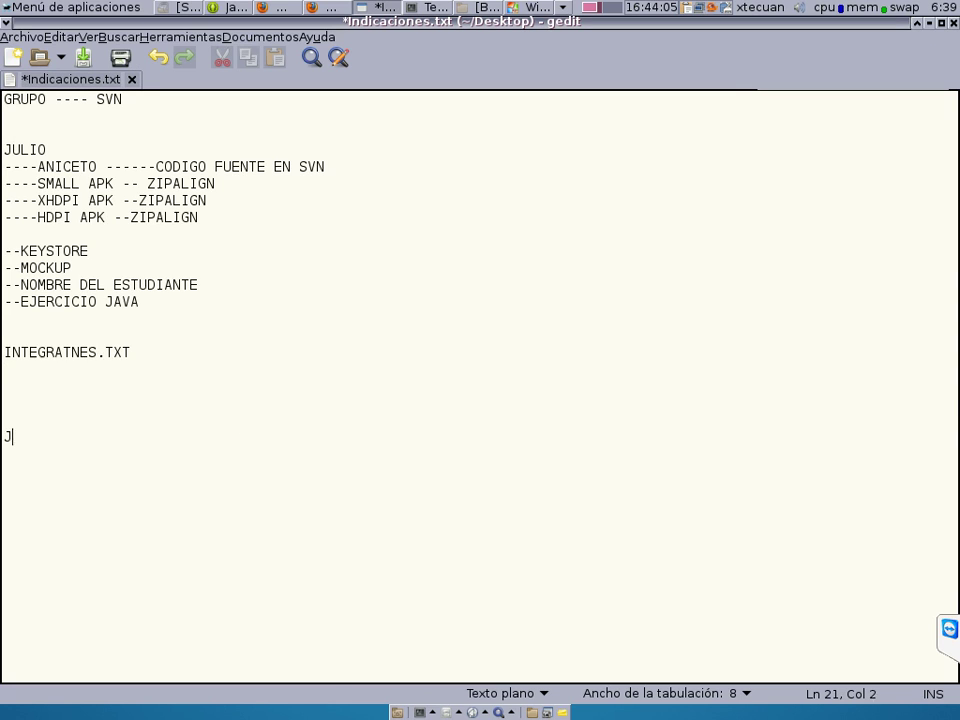
text(ULLLLX1978)
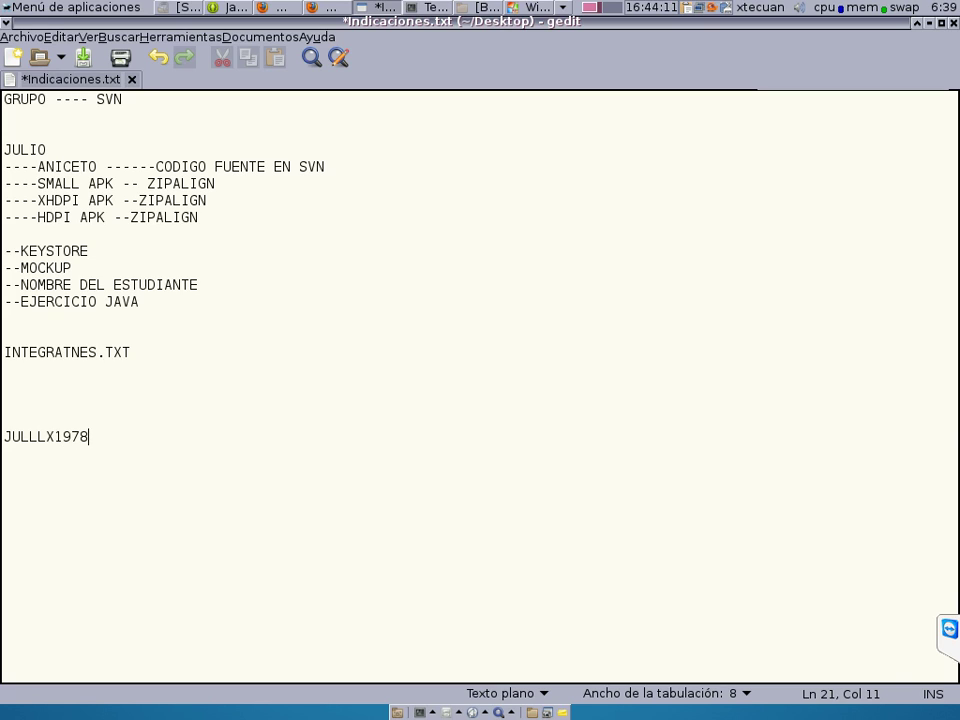
click(71, 437)
click(63, 437)
click(55, 437)
click(46, 437)
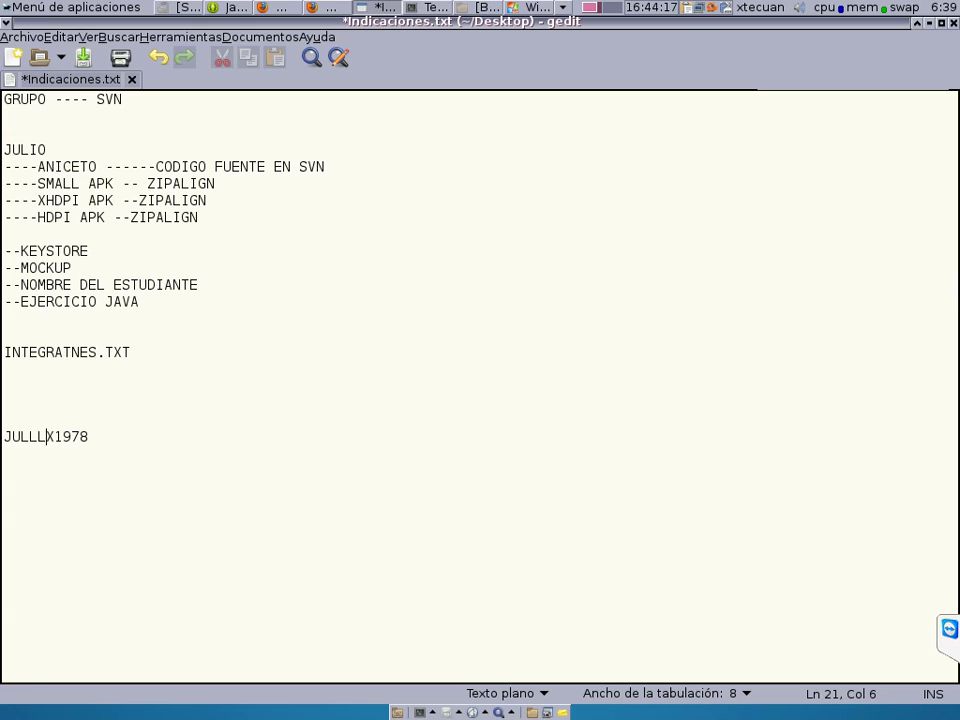
key(BackSpace)
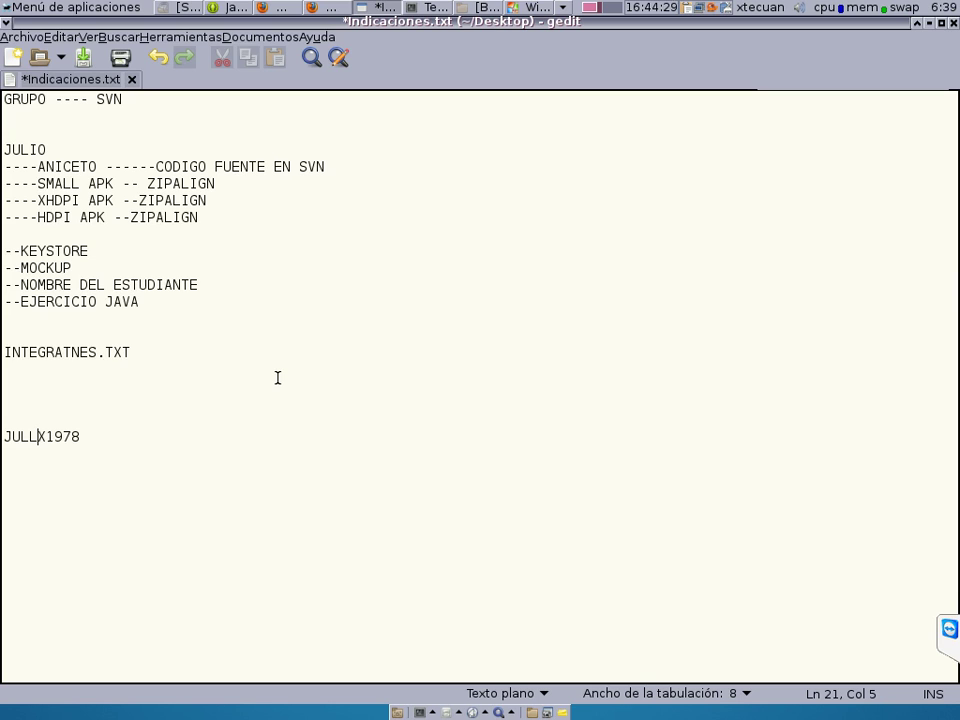
click(83, 58)
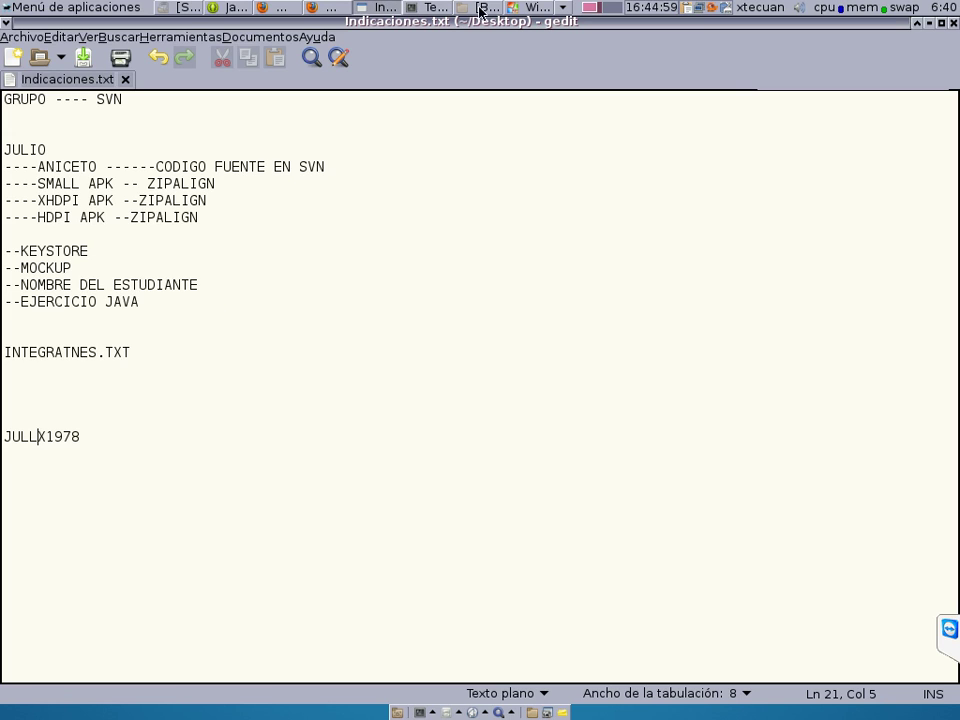
Back in the XP VM, dismiss the commit report and open the shared drive xtecuan (E:).
click(388, 7)
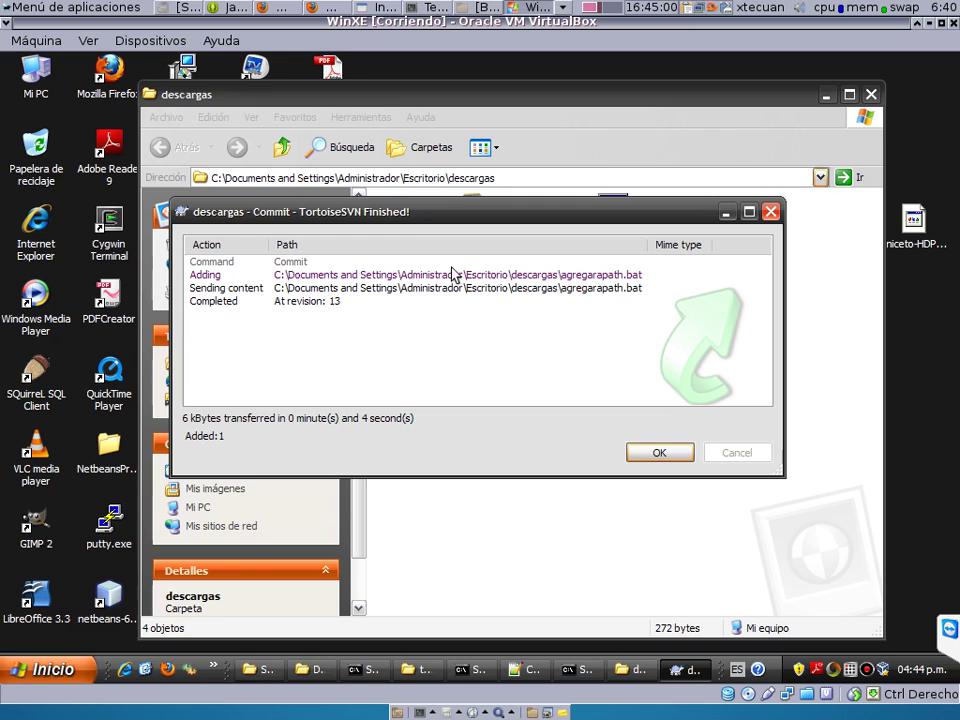
click(655, 452)
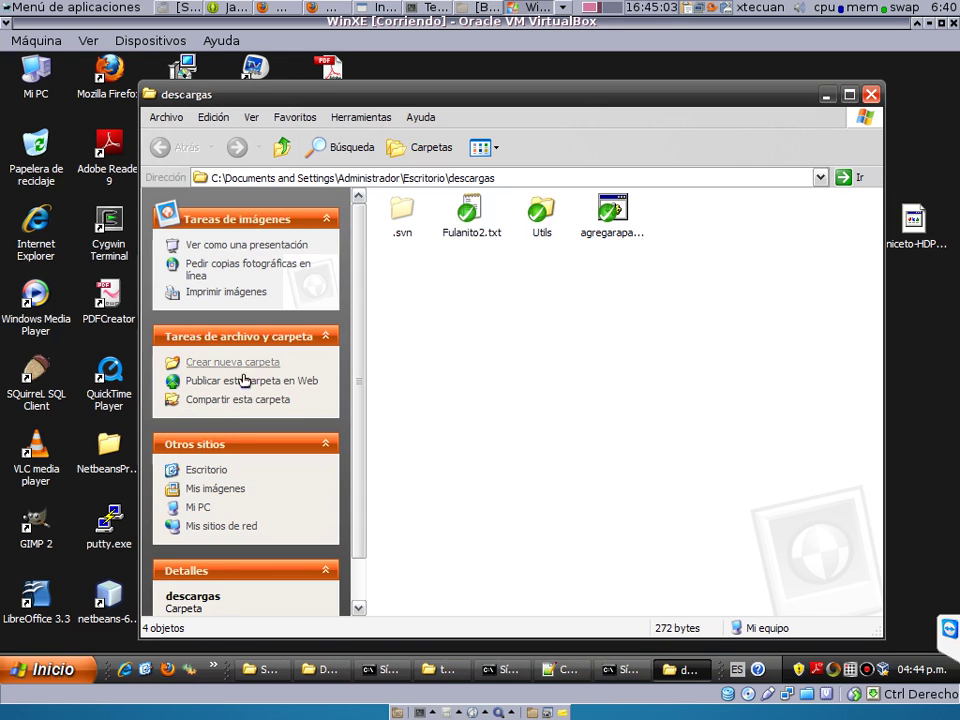
click(199, 507)
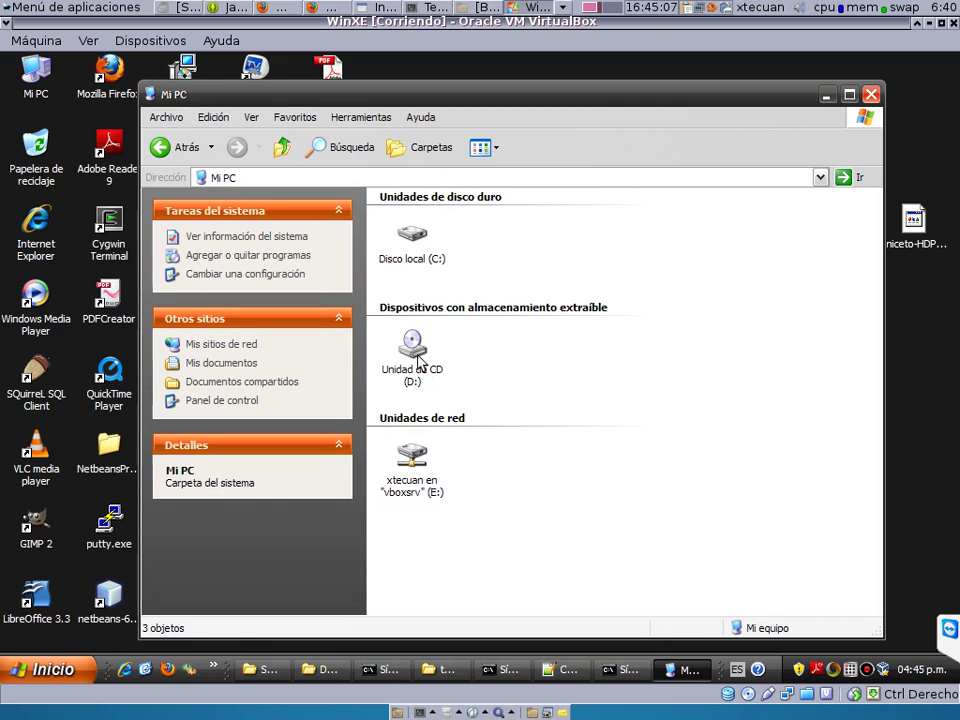
double_click(410, 457)
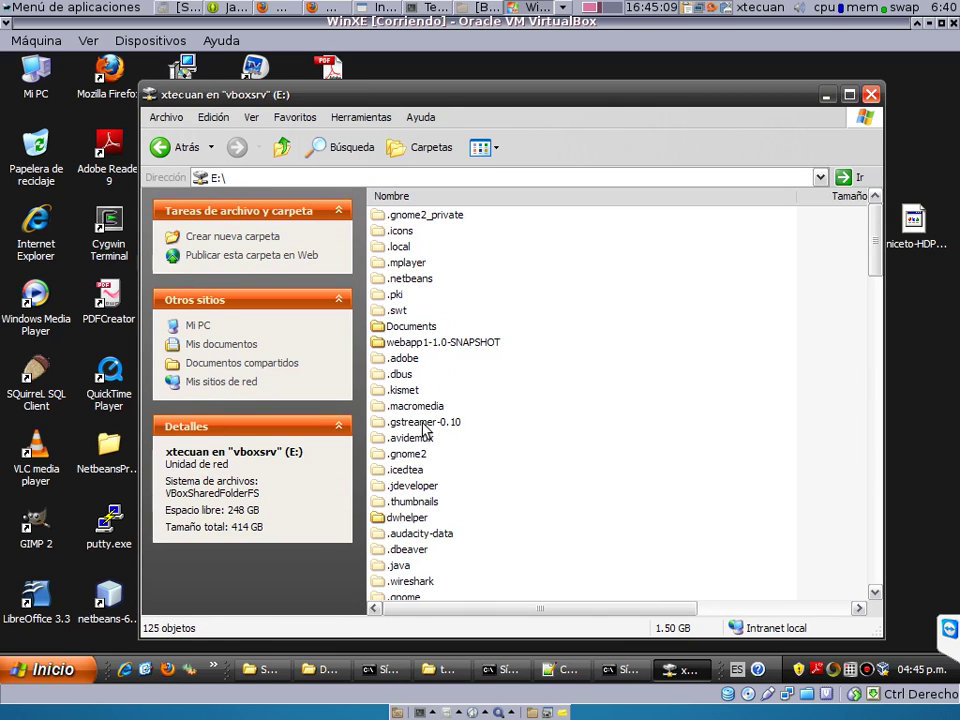
click(424, 422)
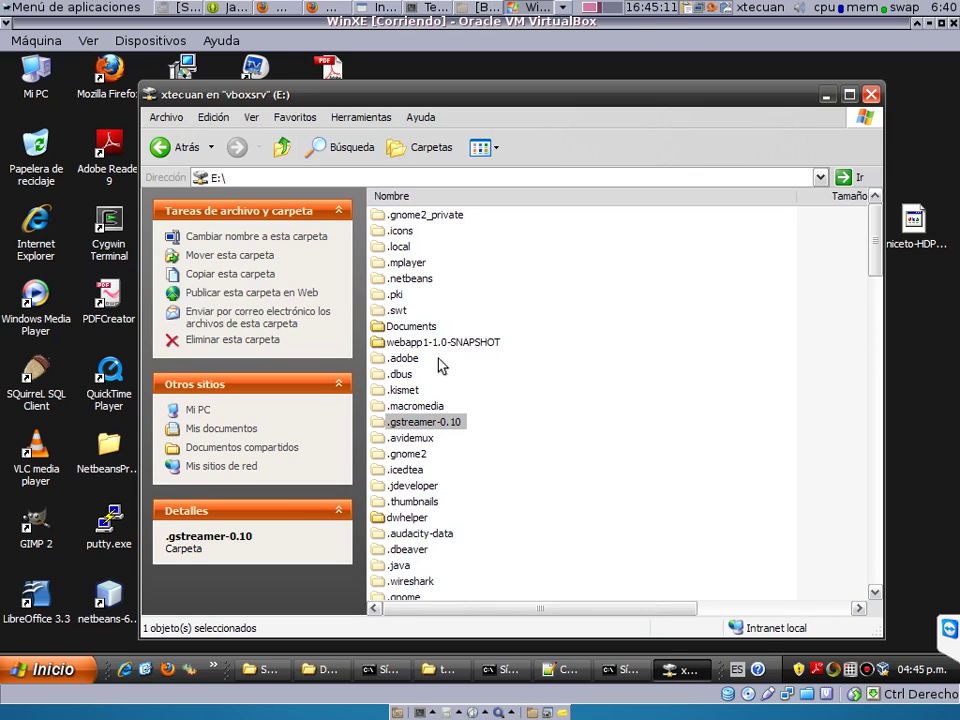
Go to E:\Desktop and copy Indicaciones.txt.
click(455, 177)
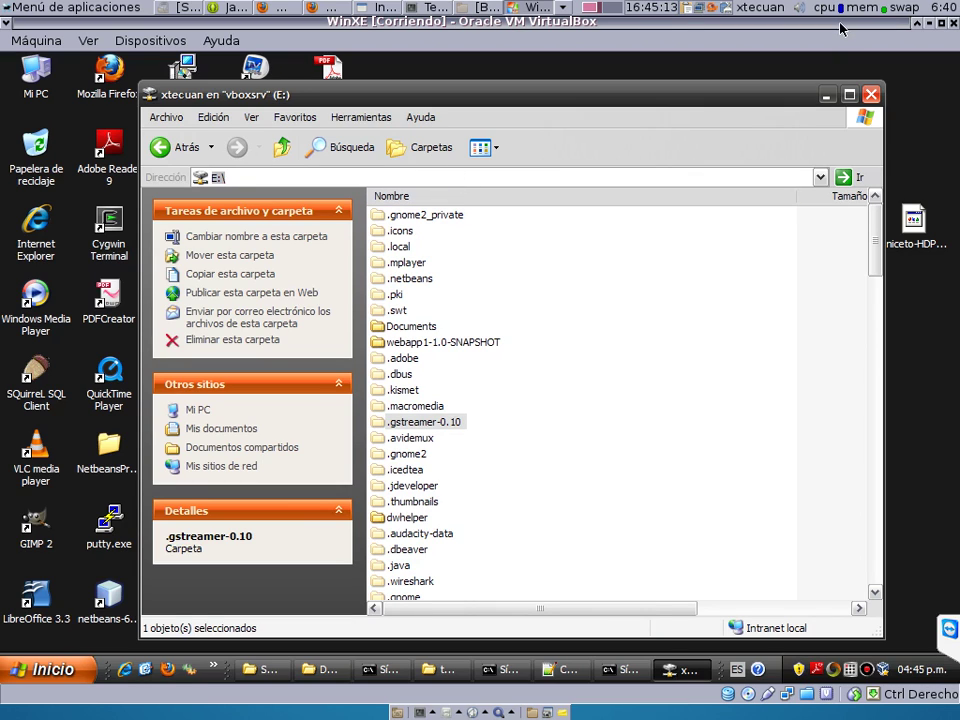
click(588, 180)
text(Desktop)
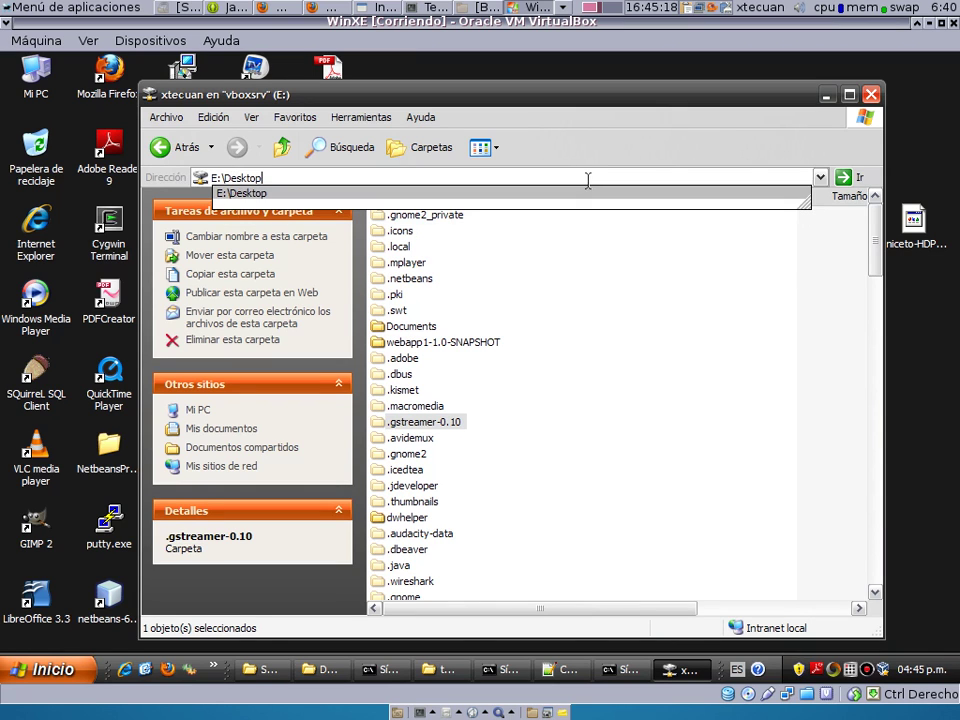
key(Return)
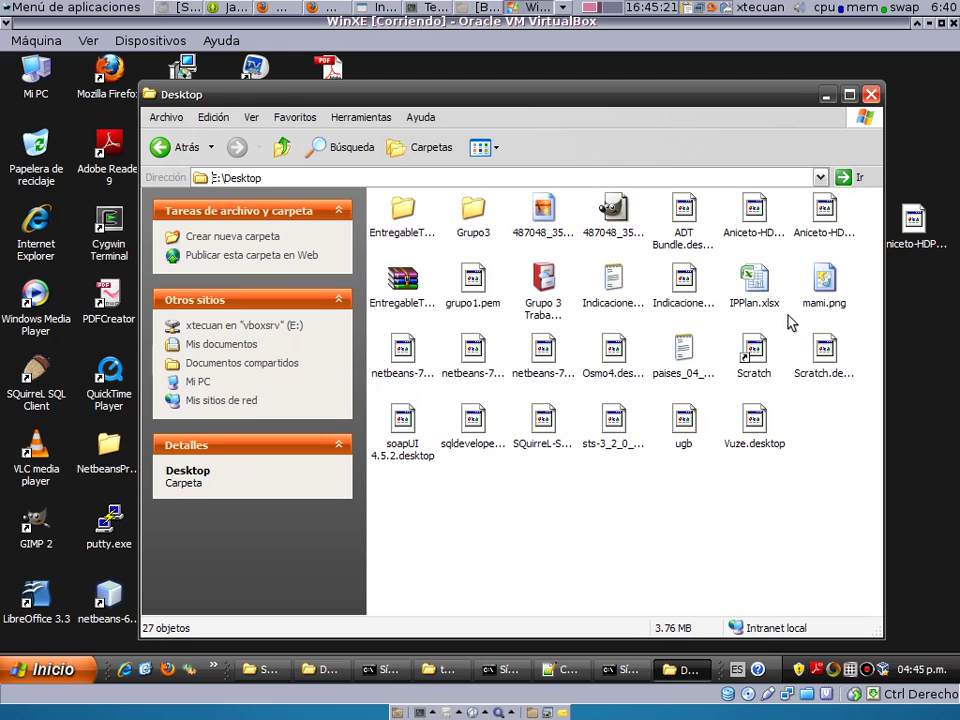
click(614, 281)
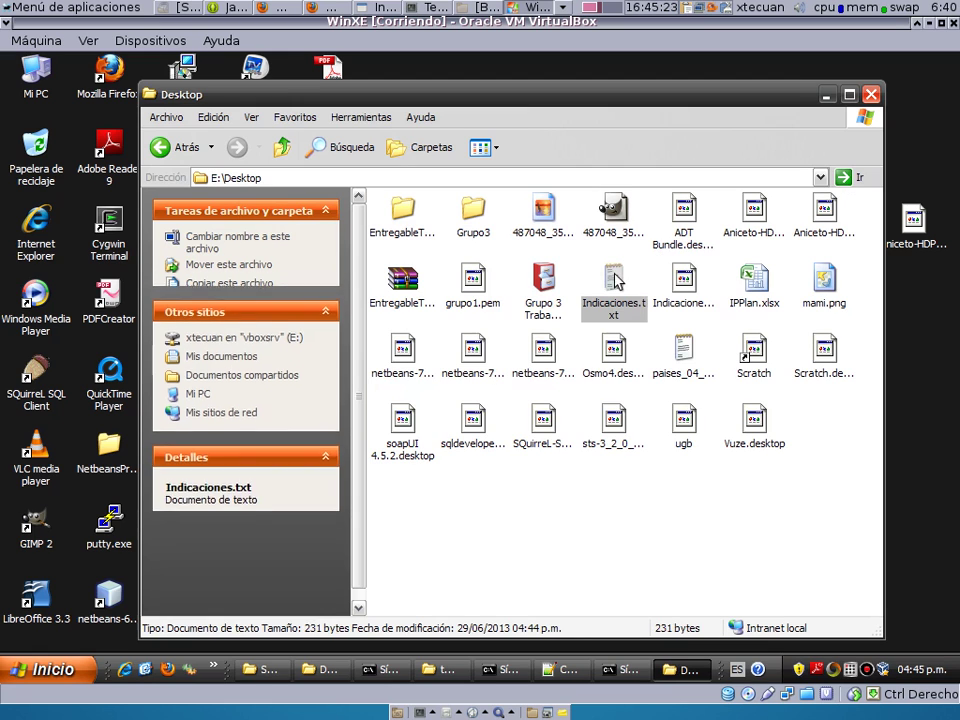
right_click(614, 281)
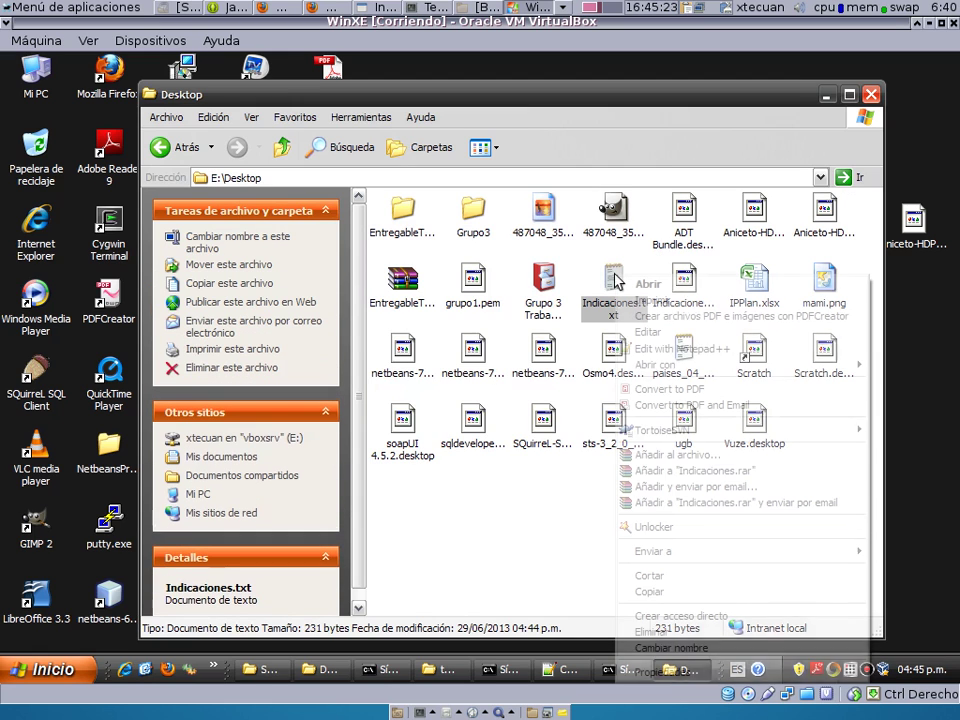
click(650, 591)
Paste Indicaciones.txt into the descargas working copy folder.
key(super+d)
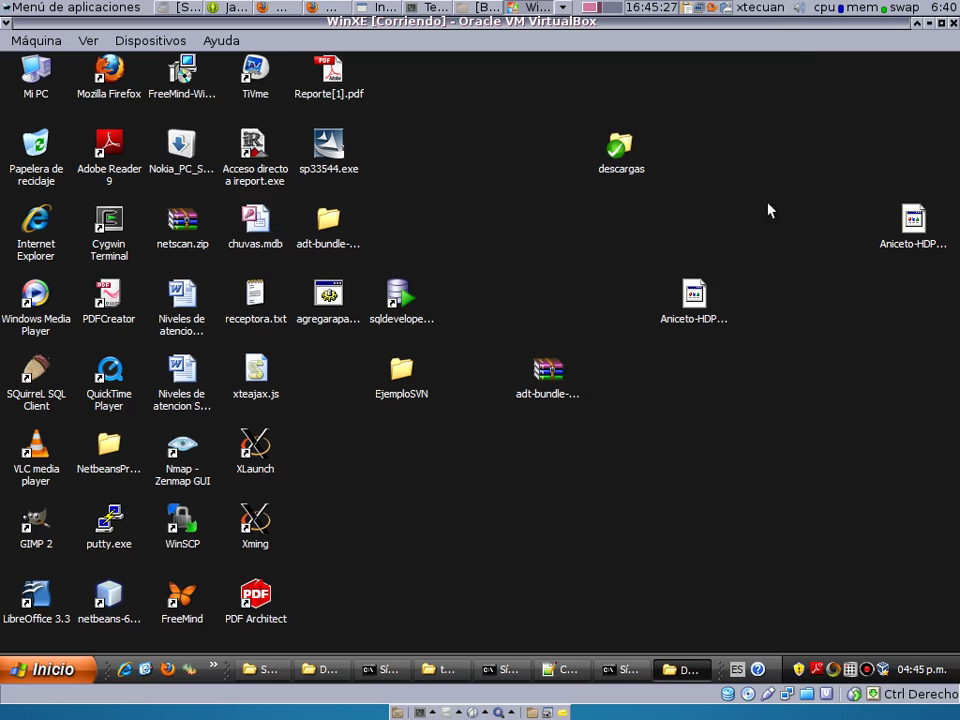
double_click(622, 165)
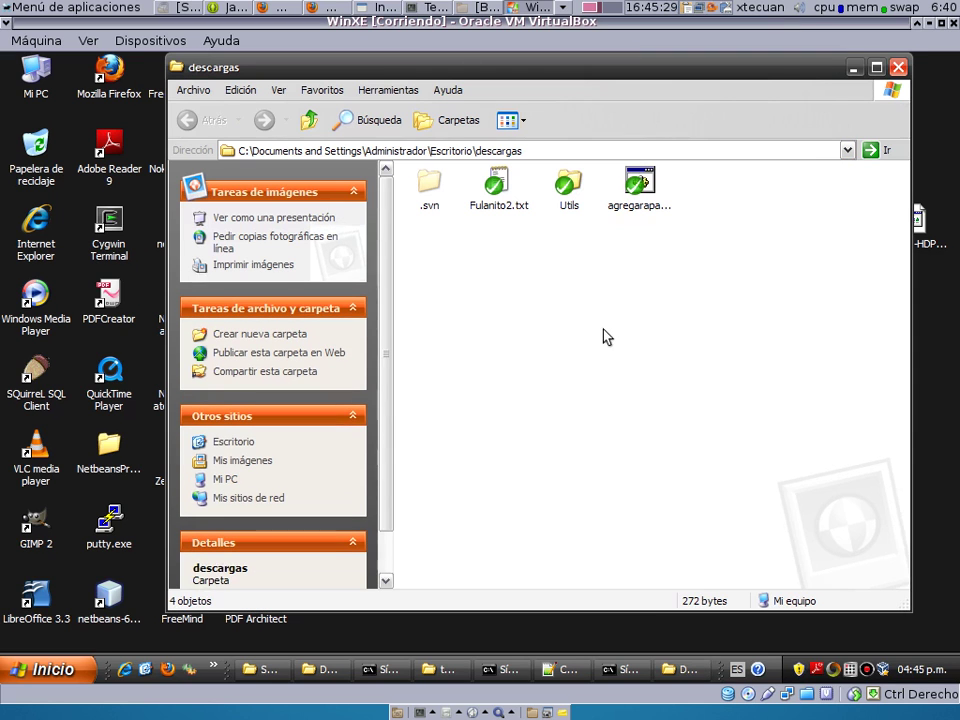
right_click(607, 336)
click(636, 438)
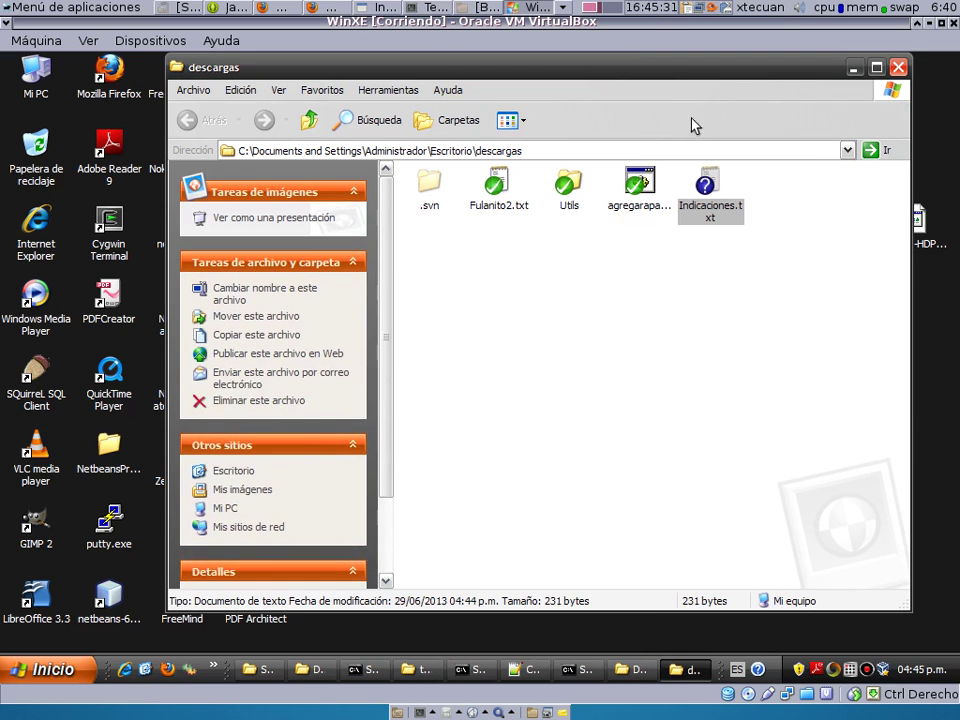
Add Indicaciones.txt to version control with TortoiseSVN Add.
right_click(708, 212)
mouse_move(597, 312)
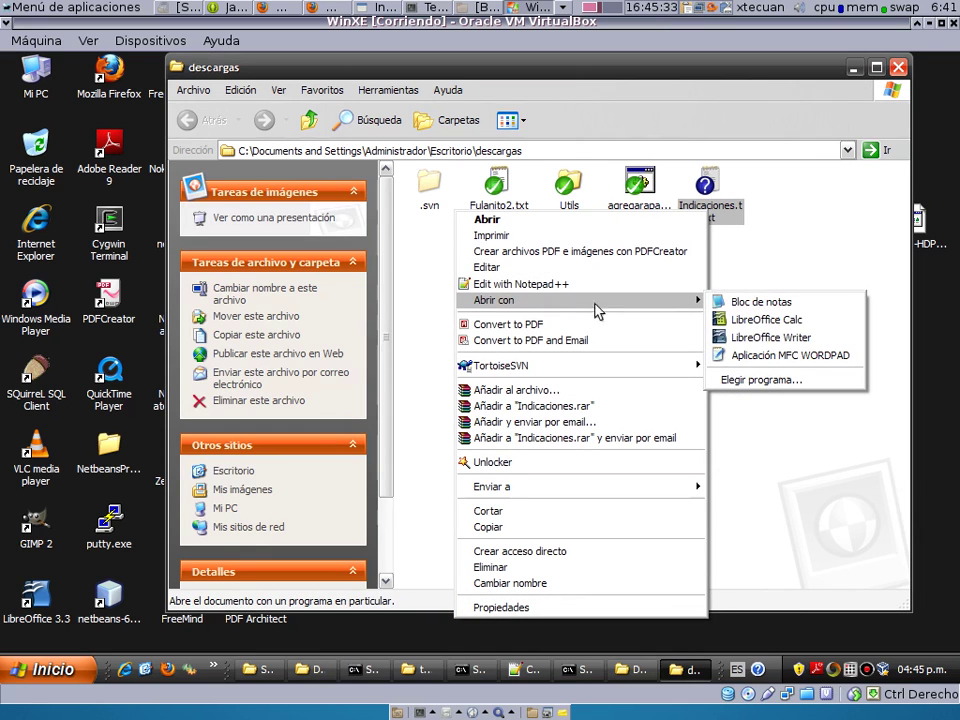
mouse_move(690, 365)
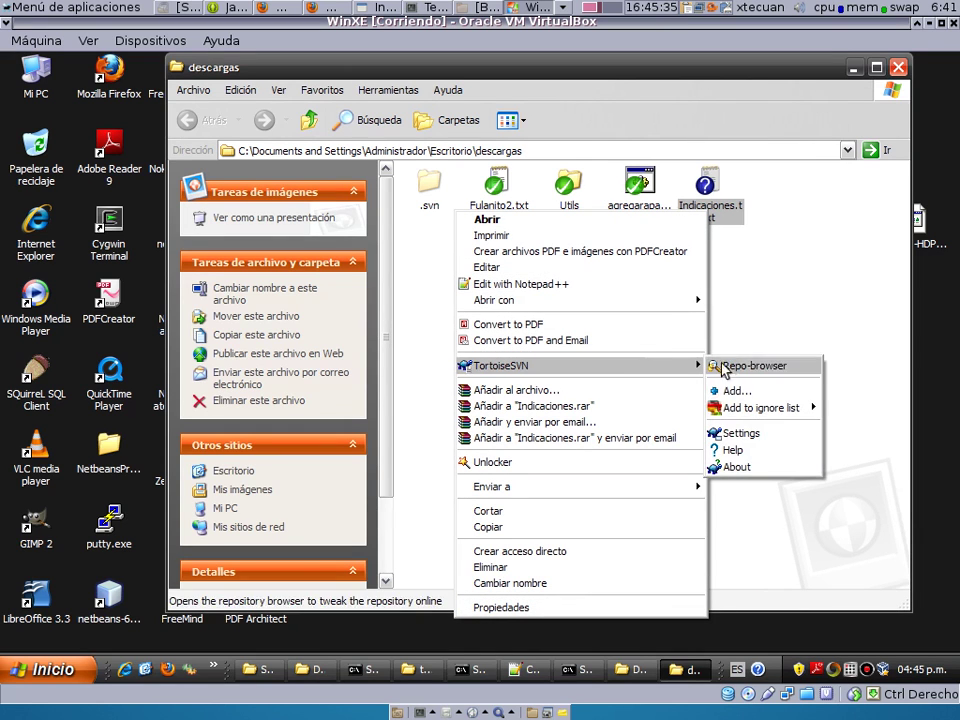
click(737, 391)
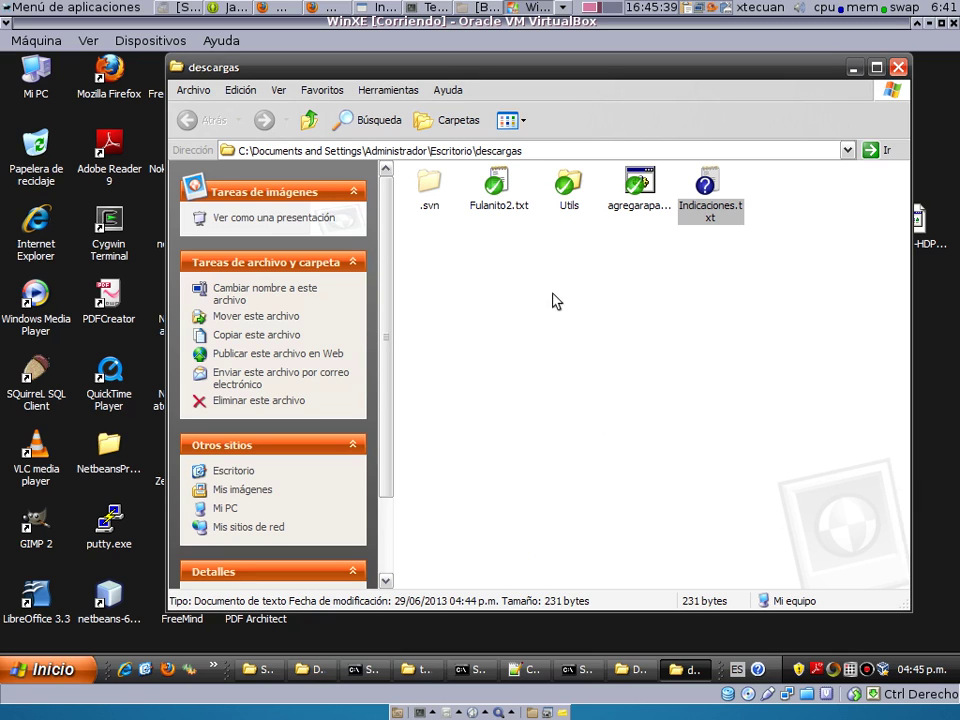
SVN Commit Indicaciones.txt to the trunk, reaching revision 14.
right_click(712, 207)
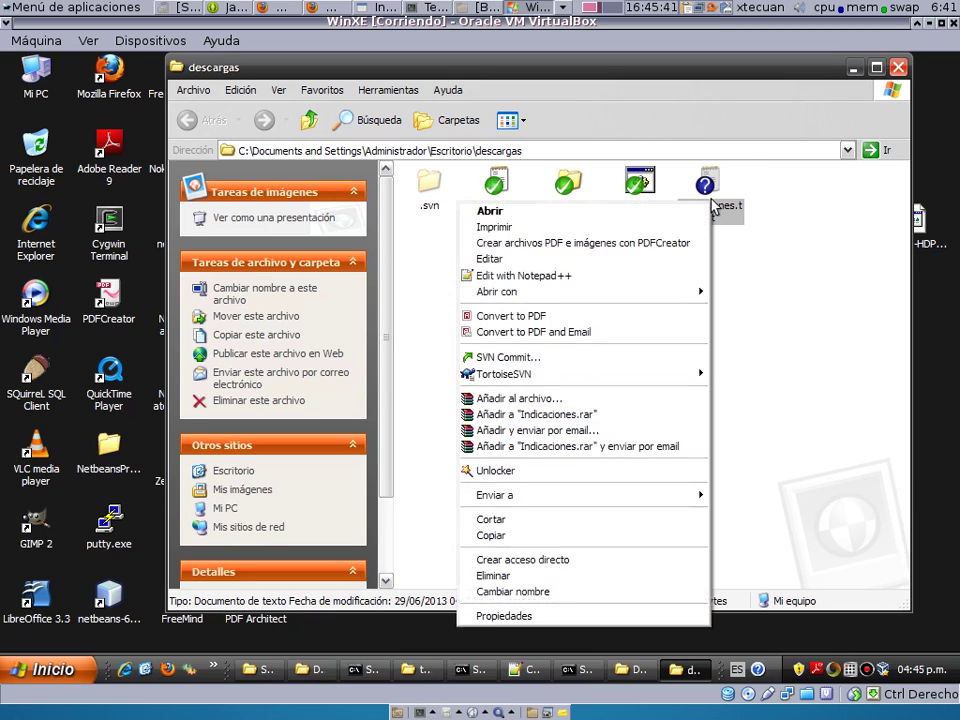
mouse_move(661, 380)
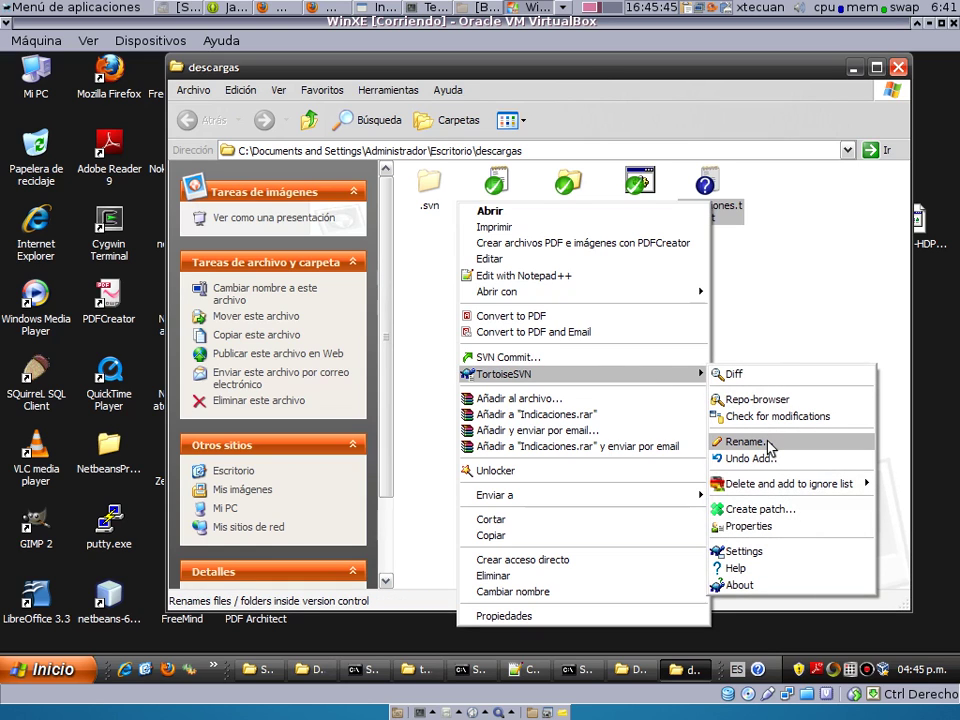
click(662, 360)
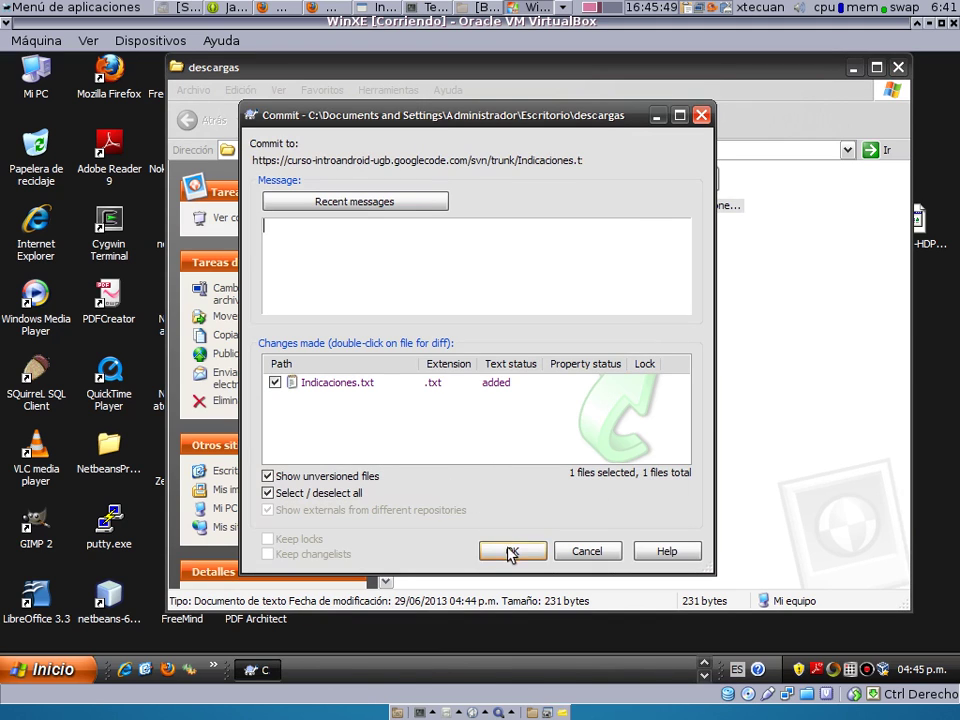
click(510, 552)
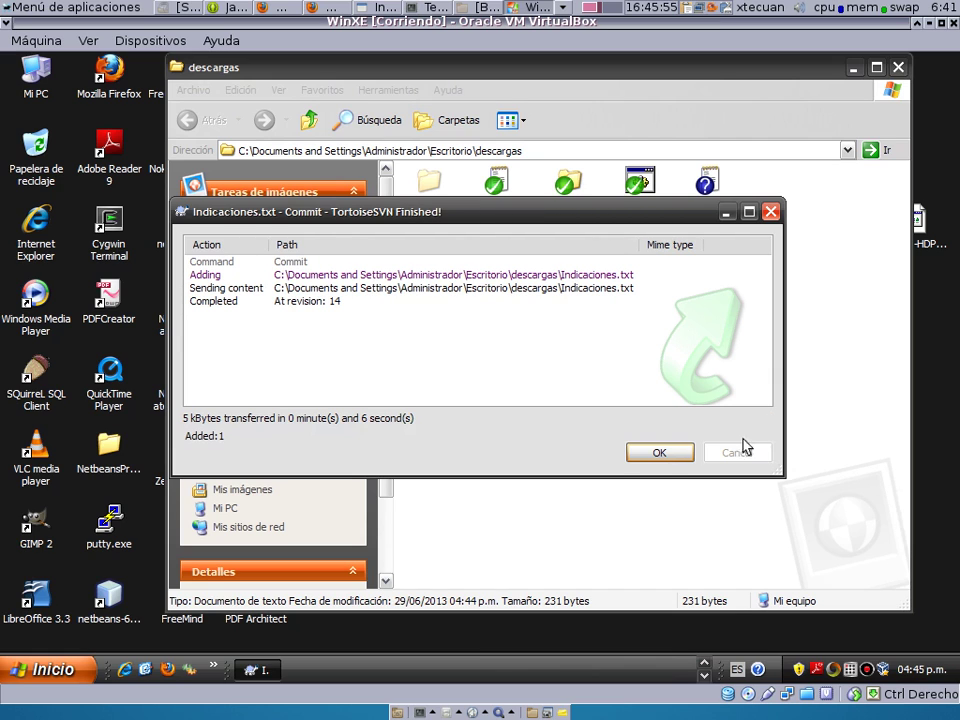
click(661, 453)
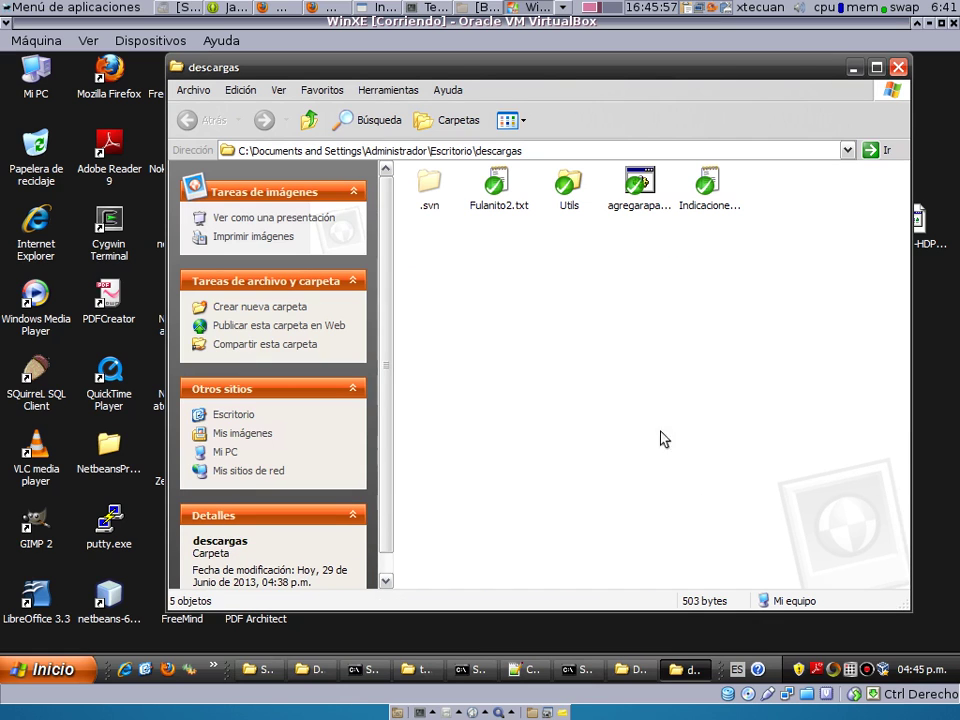
Close the descargas window and power off the VM with Guardar el estado de la máquina.
click(899, 69)
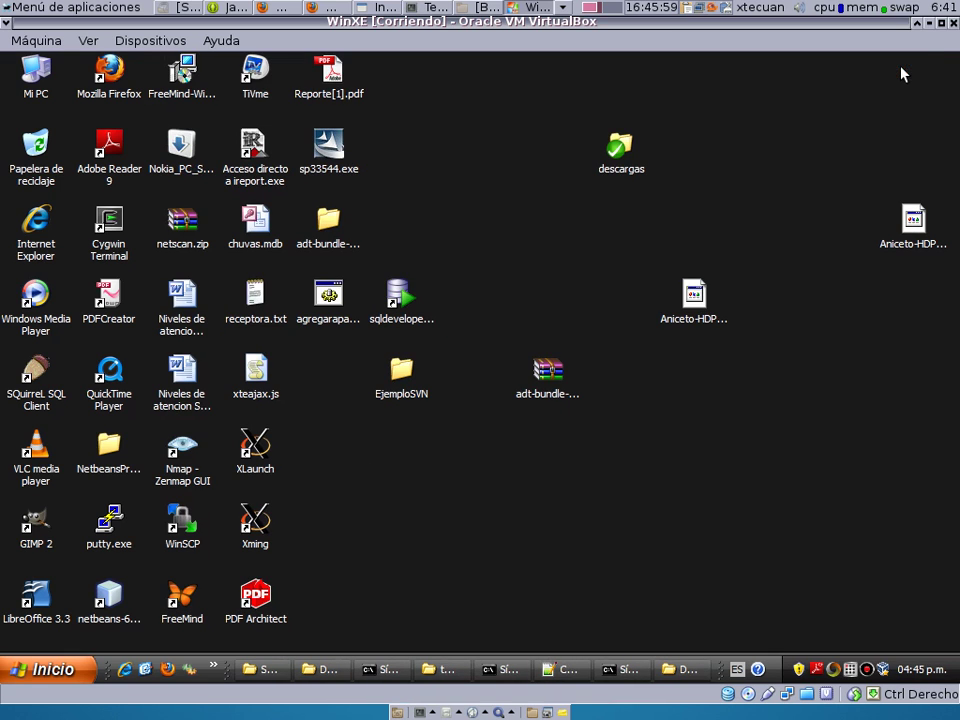
click(953, 23)
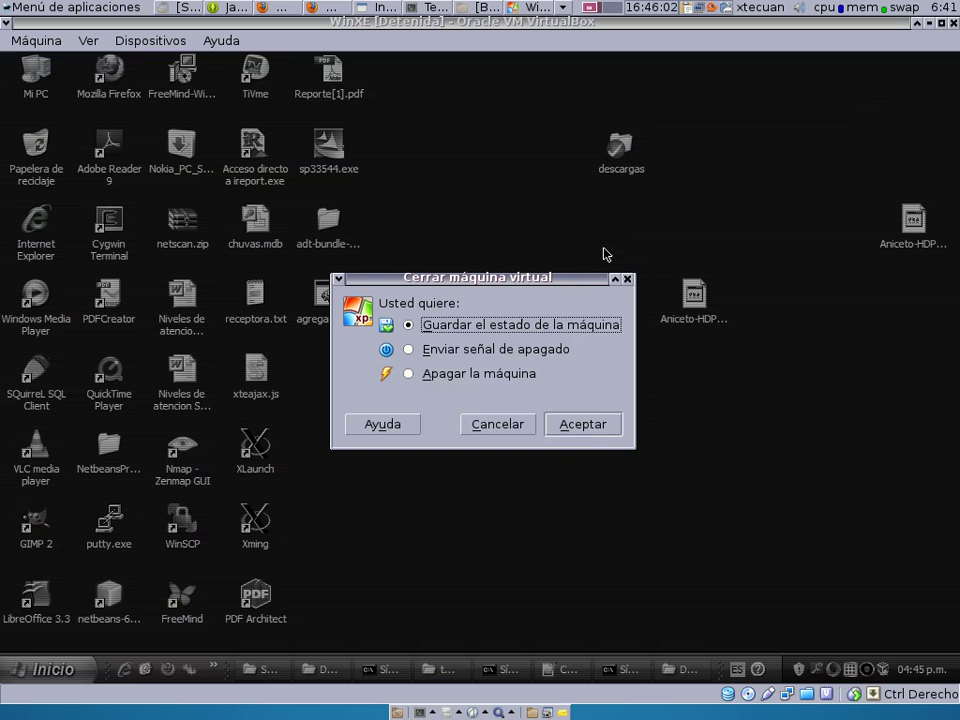
click(590, 421)
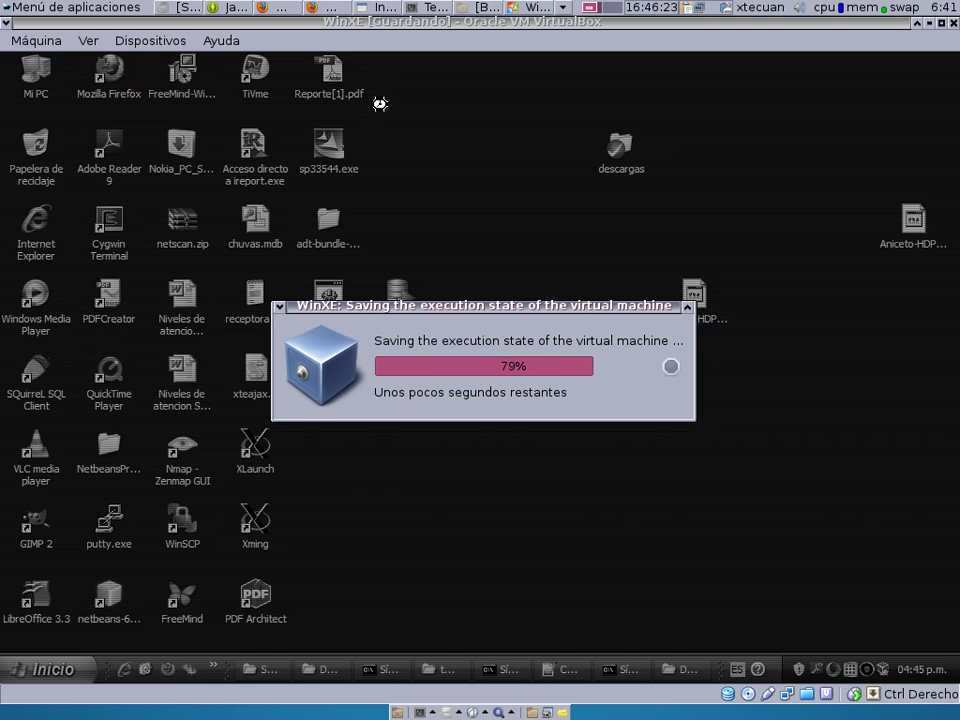
click(307, 8)
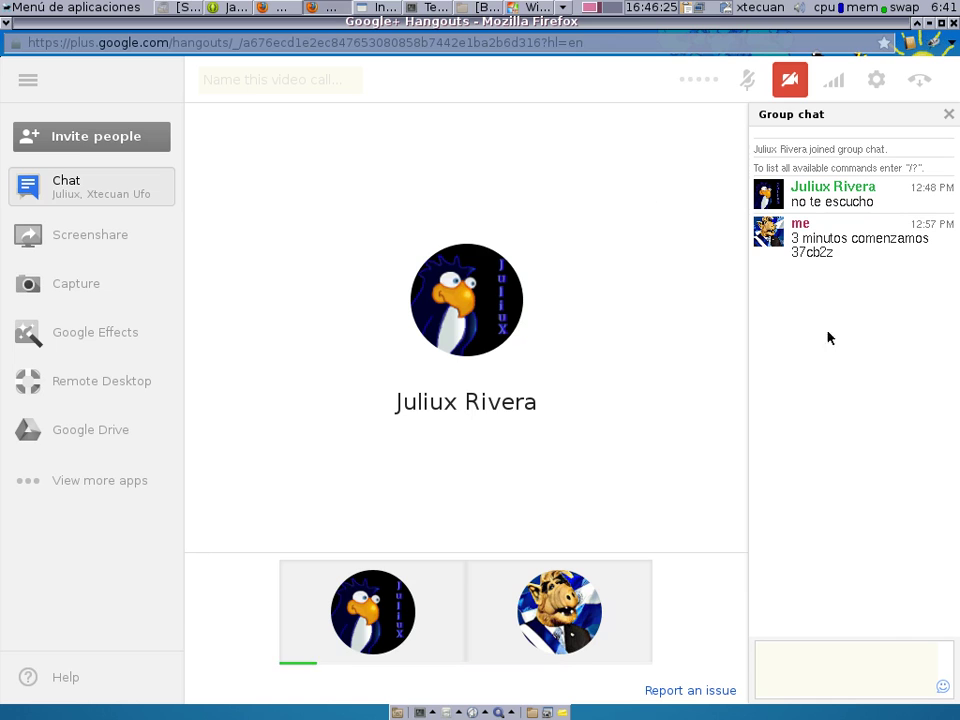
Hang up the Hangouts call and dismiss the TeamViewer sponsored-session notice.
click(926, 77)
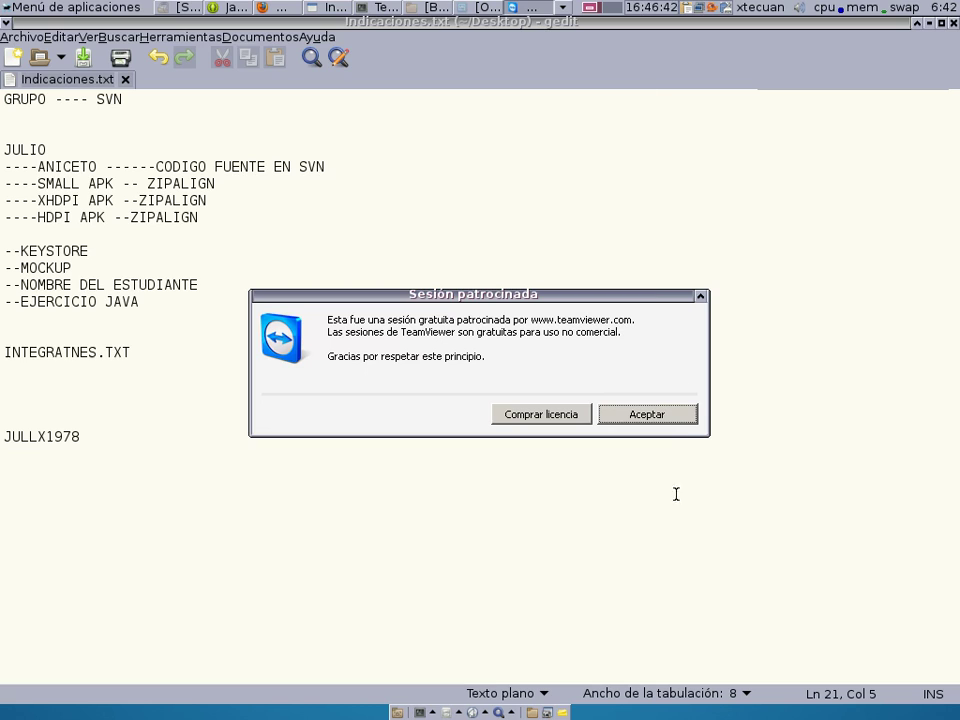
click(667, 419)
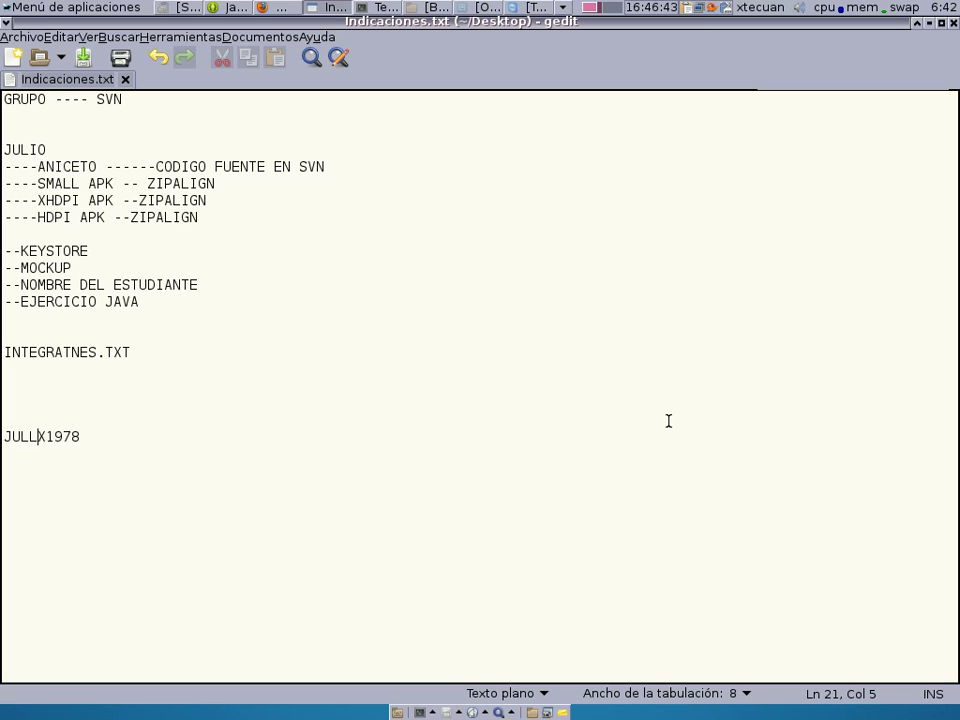
right_click(699, 8)
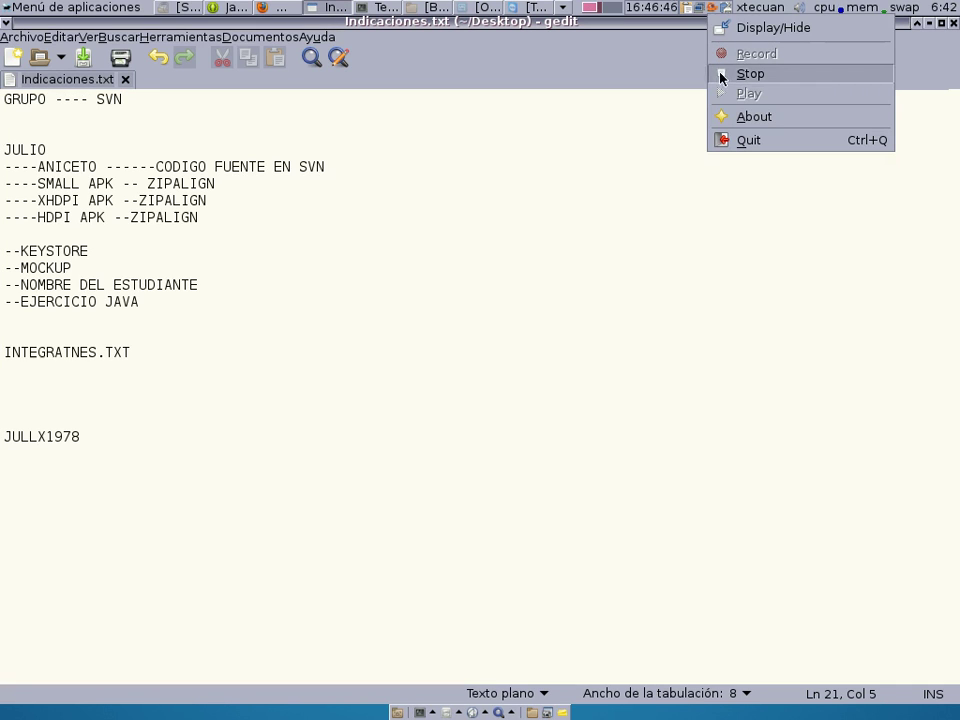